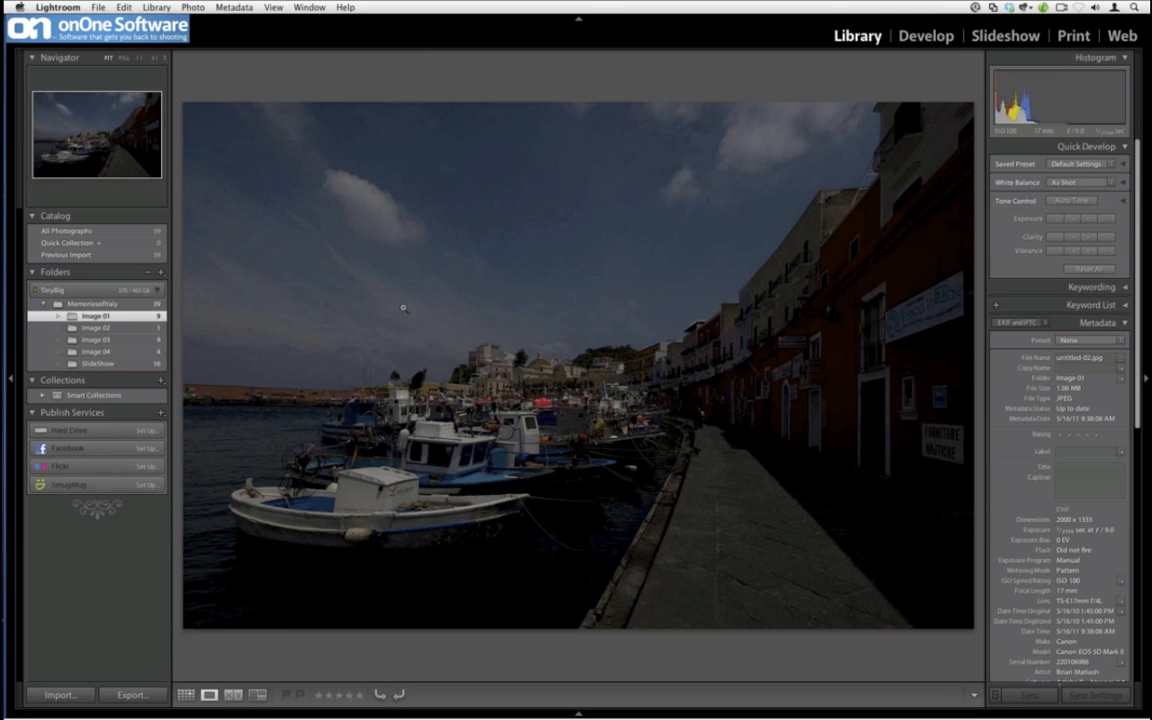
Step through the bracketed harbor exposures in the Image 01 folder and compare their brightness.
{"action": "key", "text": "Left"}
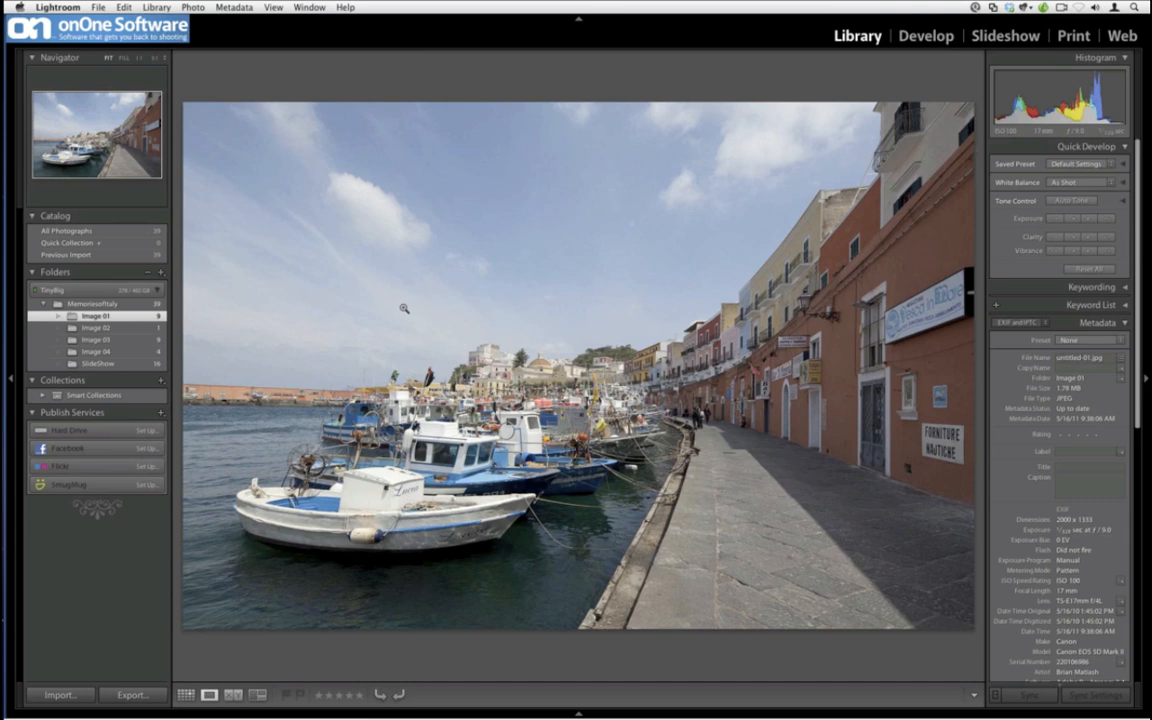
{"action": "key", "text": "Left"}
{"action": "key", "text": "Left"}
{"action": "key", "text": "Left"}
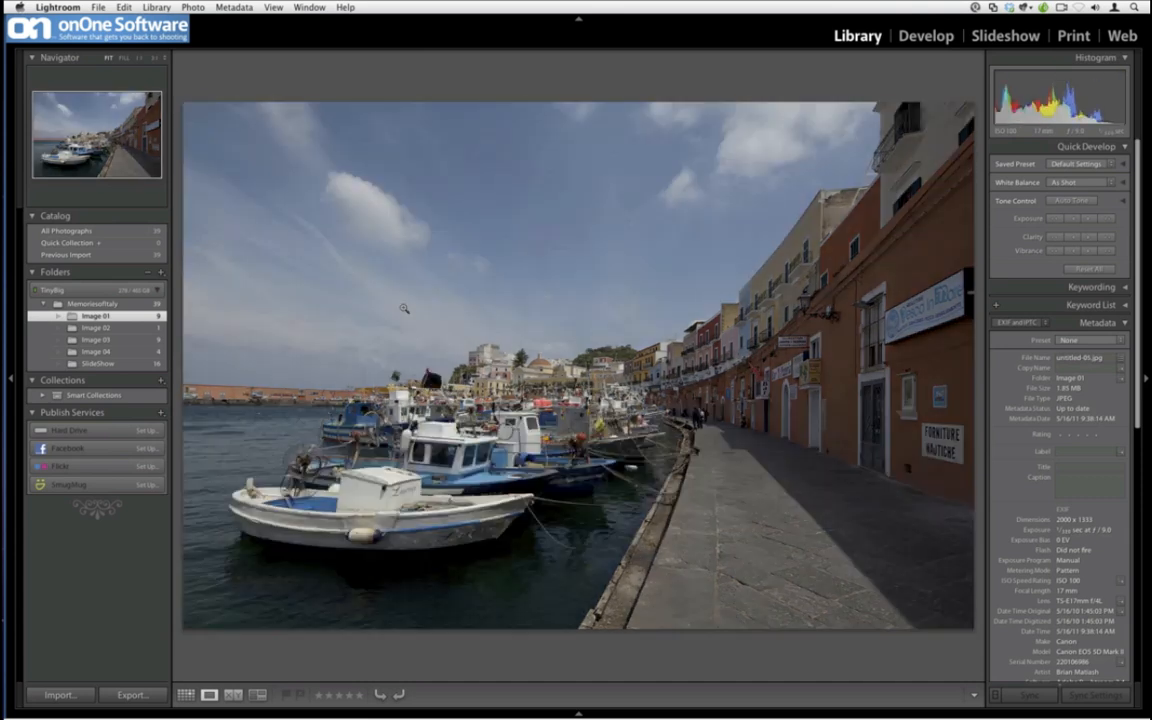
{"action": "key", "text": "Right"}
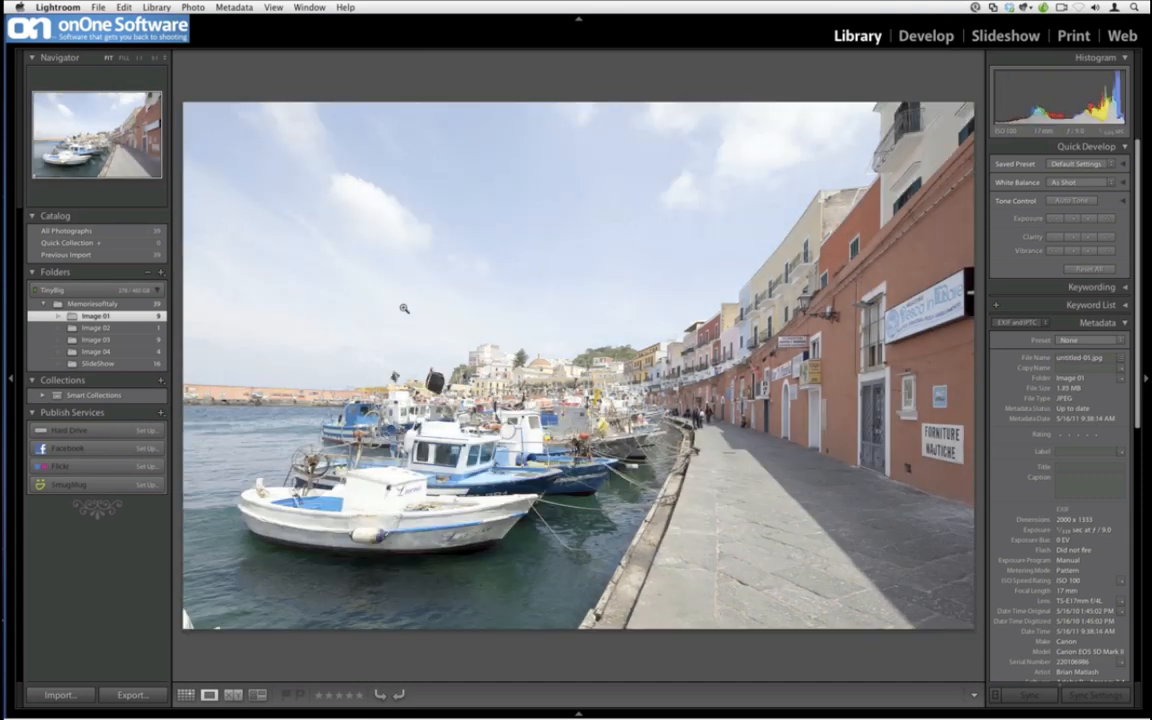
{"action": "key", "text": "Right"}
{"action": "key", "text": "Right"}
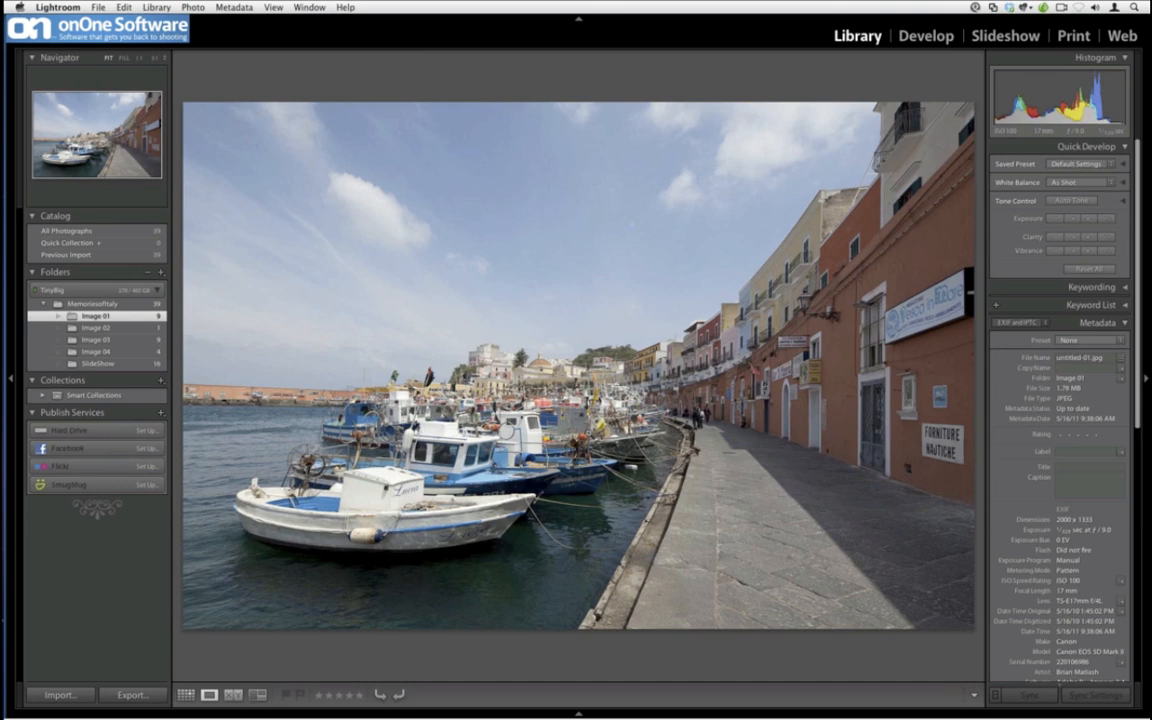
Select all nine bracketed exposures in the grid and export them with the 0My Photomatix preset.
{"action": "key", "text": "g"}
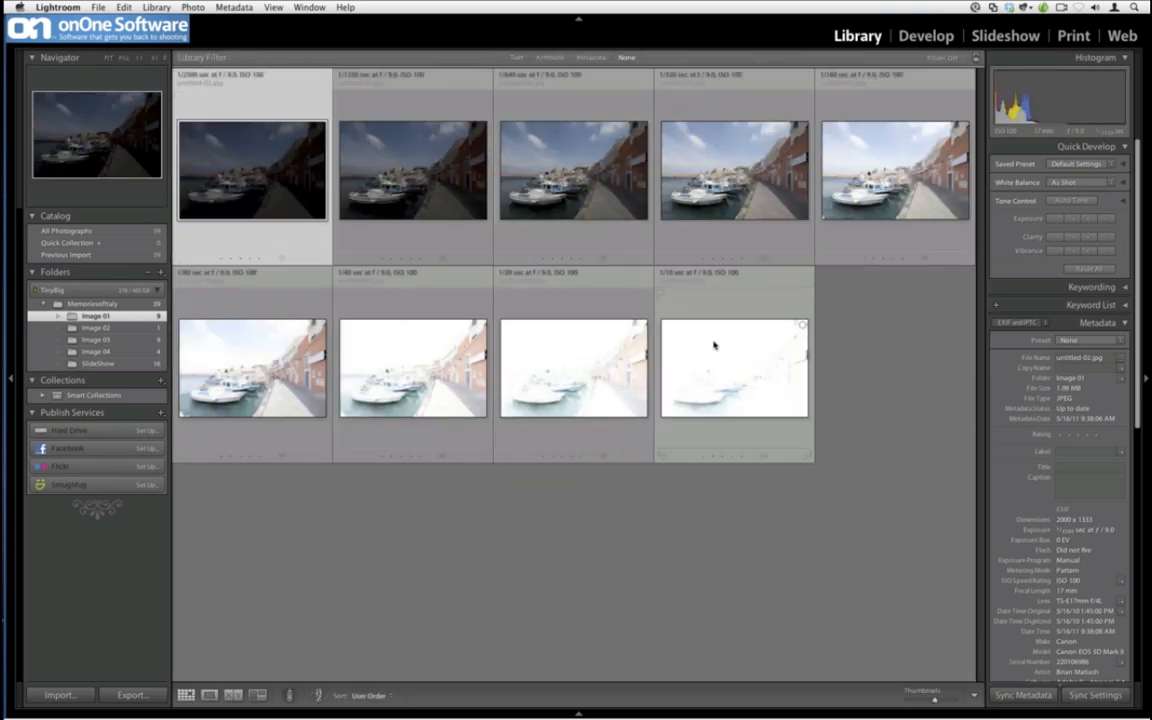
{"action": "left_click", "coordinate": [718, 350], "text": "shift"}
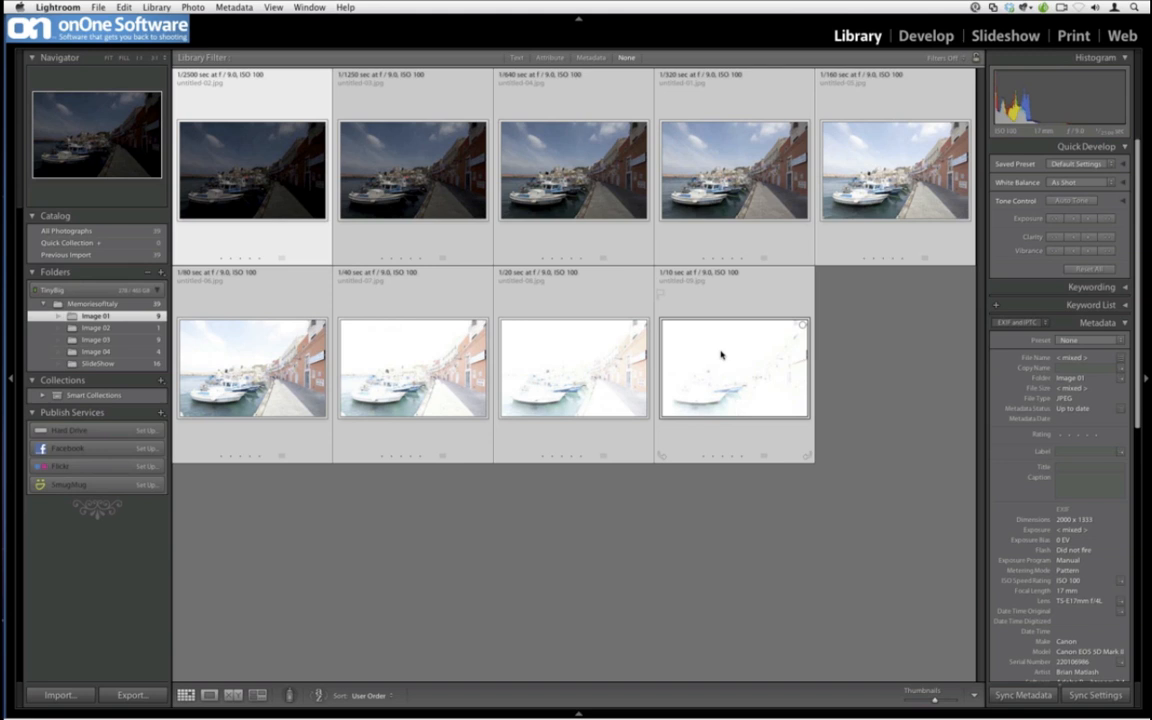
{"action": "left_click", "coordinate": [121, 7]}
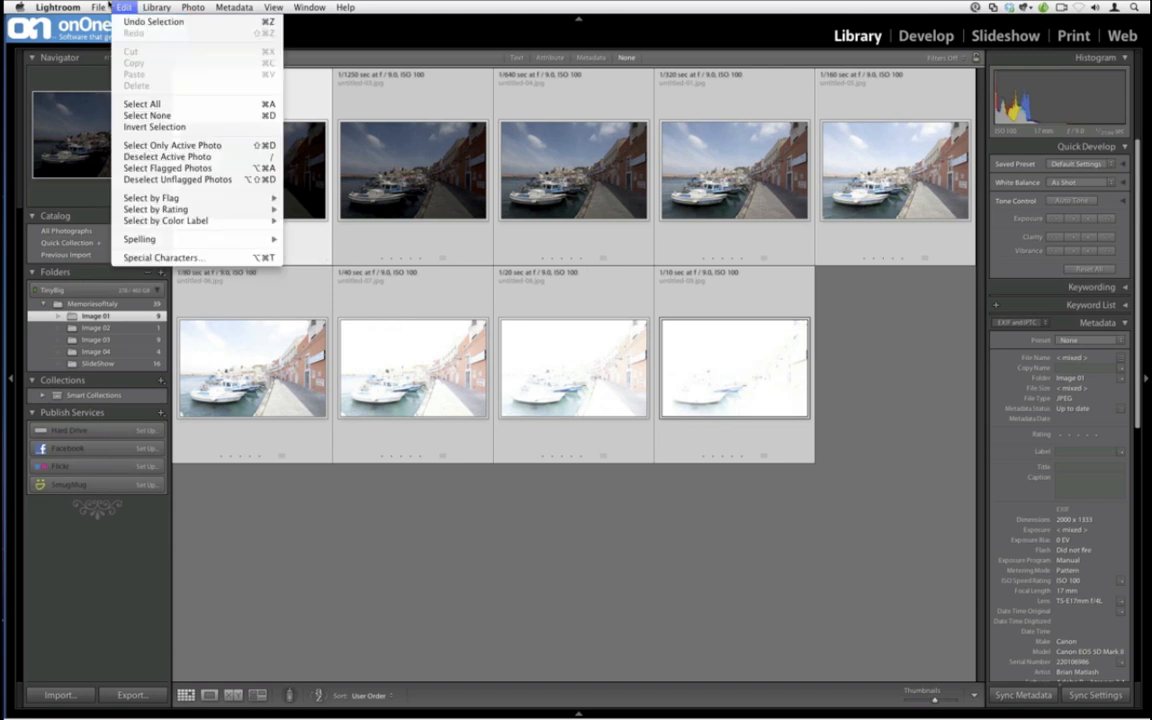
{"action": "mouse_move", "coordinate": [156, 8]}
{"action": "left_click", "coordinate": [644, 253]}
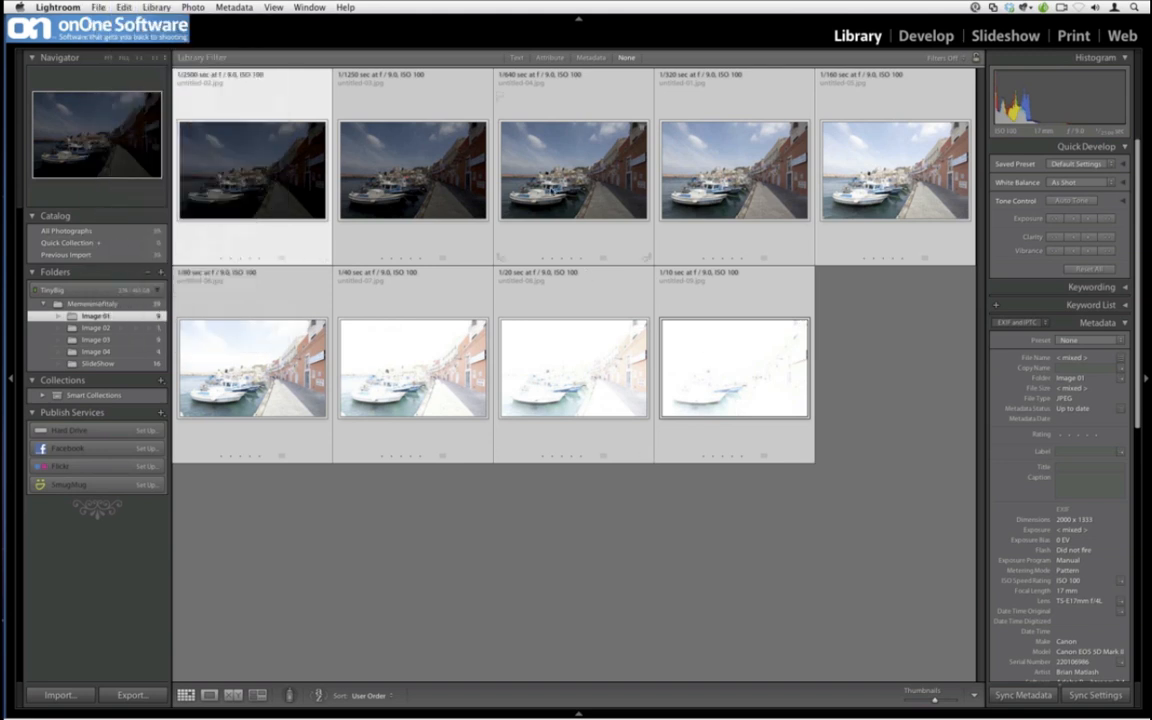
{"action": "right_click", "coordinate": [551, 186]}
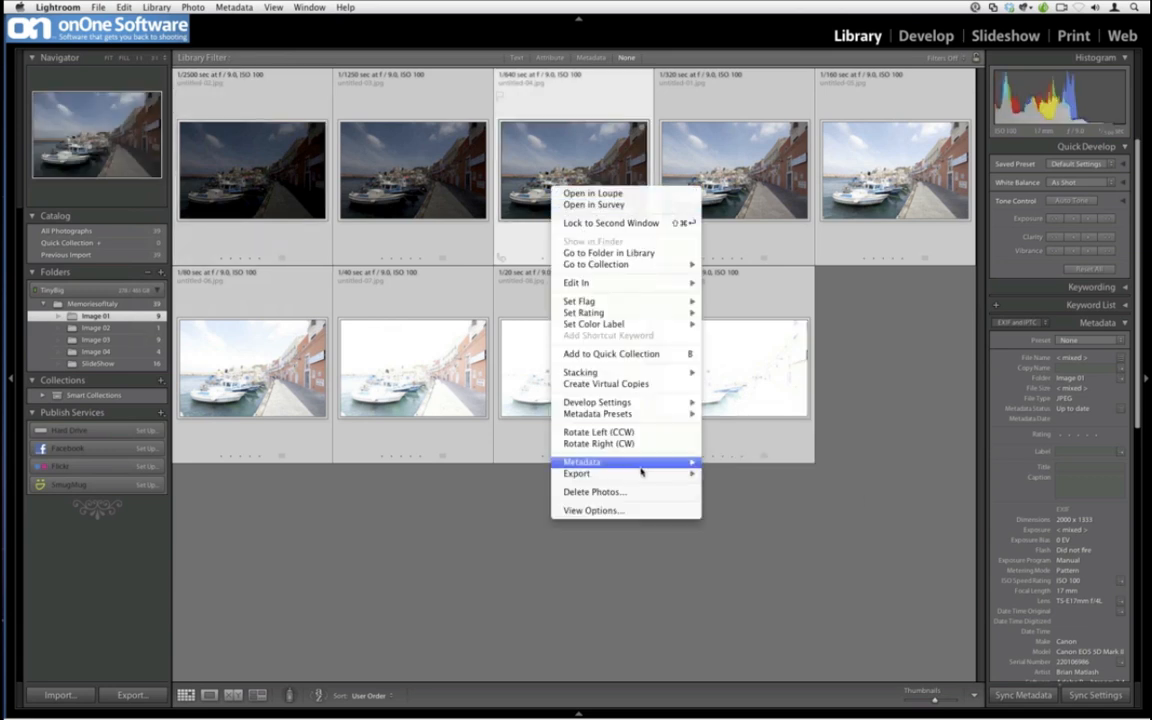
{"action": "mouse_move", "coordinate": [660, 473]}
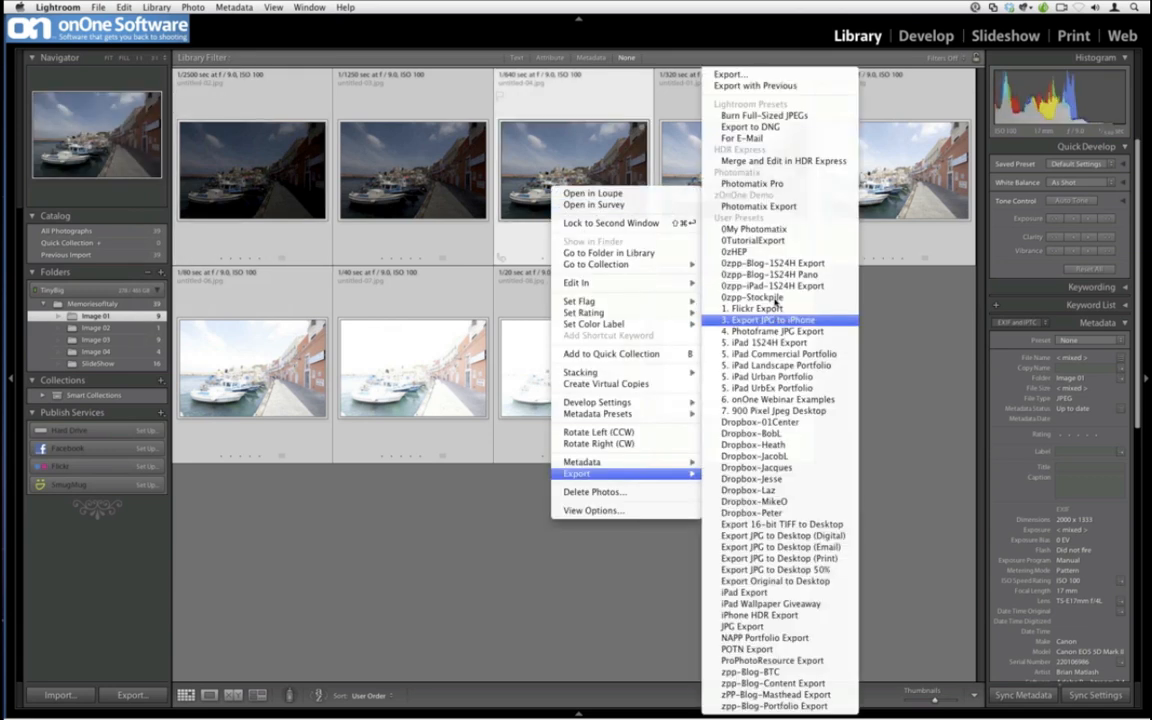
{"action": "left_click", "coordinate": [760, 231]}
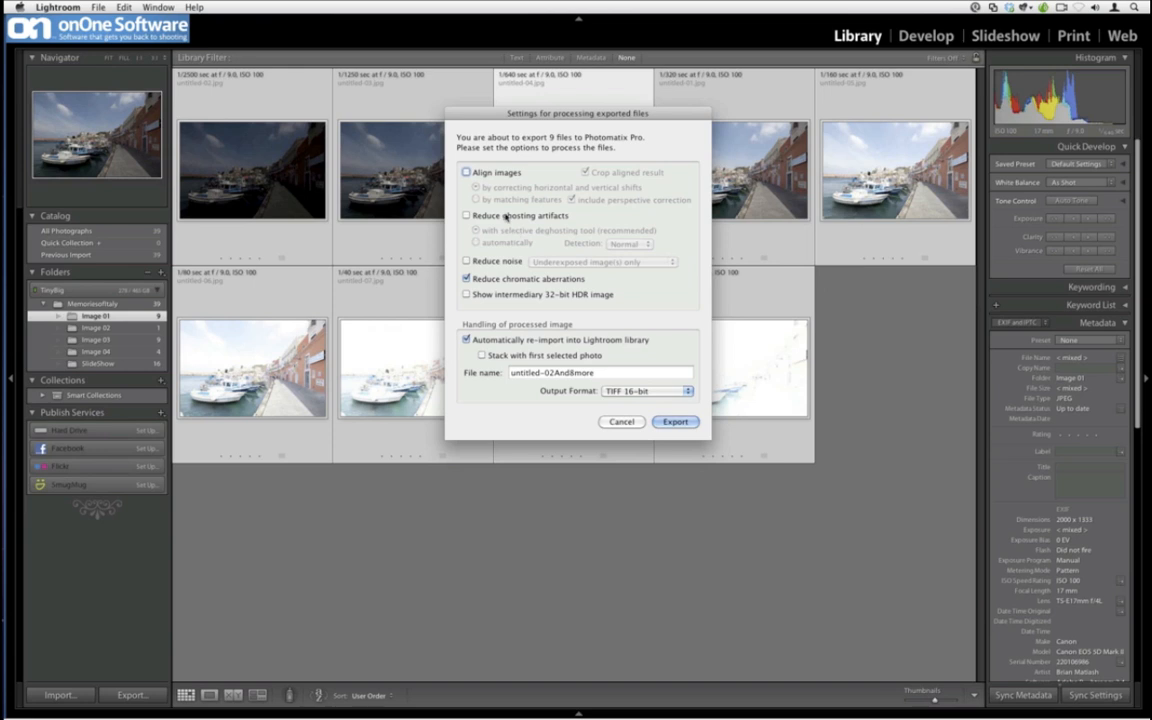
Enable Reduce ghosting artifacts with the selective deghosting tool and name the processed file untitled-02-HDR.
{"action": "left_click", "coordinate": [501, 216]}
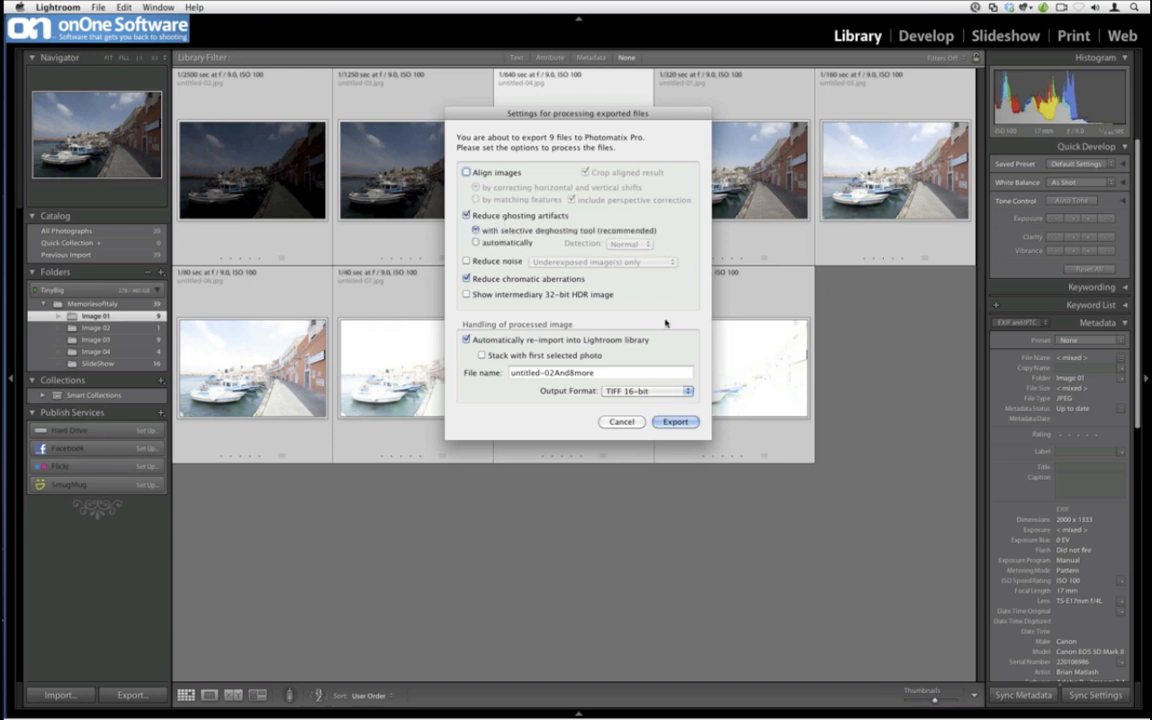
{"action": "left_click", "coordinate": [616, 374]}
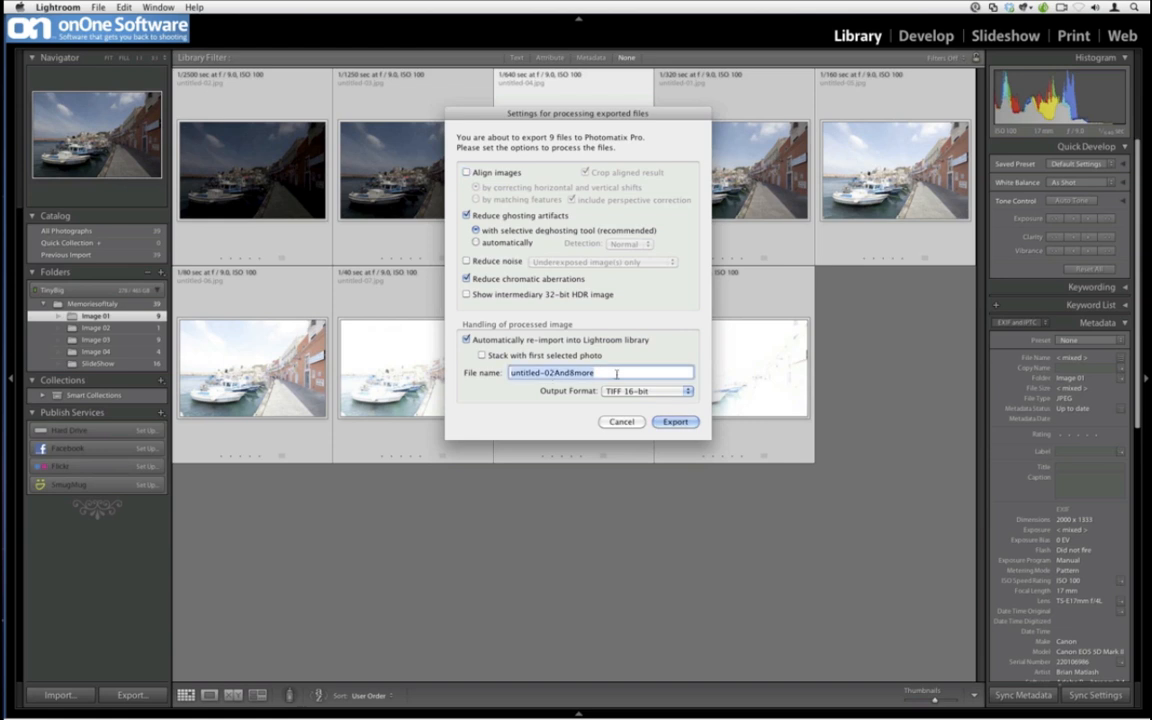
{"action": "key", "text": "shift+Left"}
{"action": "key", "text": "shift+Left"}
{"action": "key", "text": "shift+Left"}
{"action": "key", "text": "shift+Left"}
{"action": "key", "text": "shift+Left"}
{"action": "key", "text": "shift+Left"}
{"action": "key", "text": "shift+Left"}
{"action": "key", "text": "shift+Left"}
{"action": "type", "text": "-HDR"}
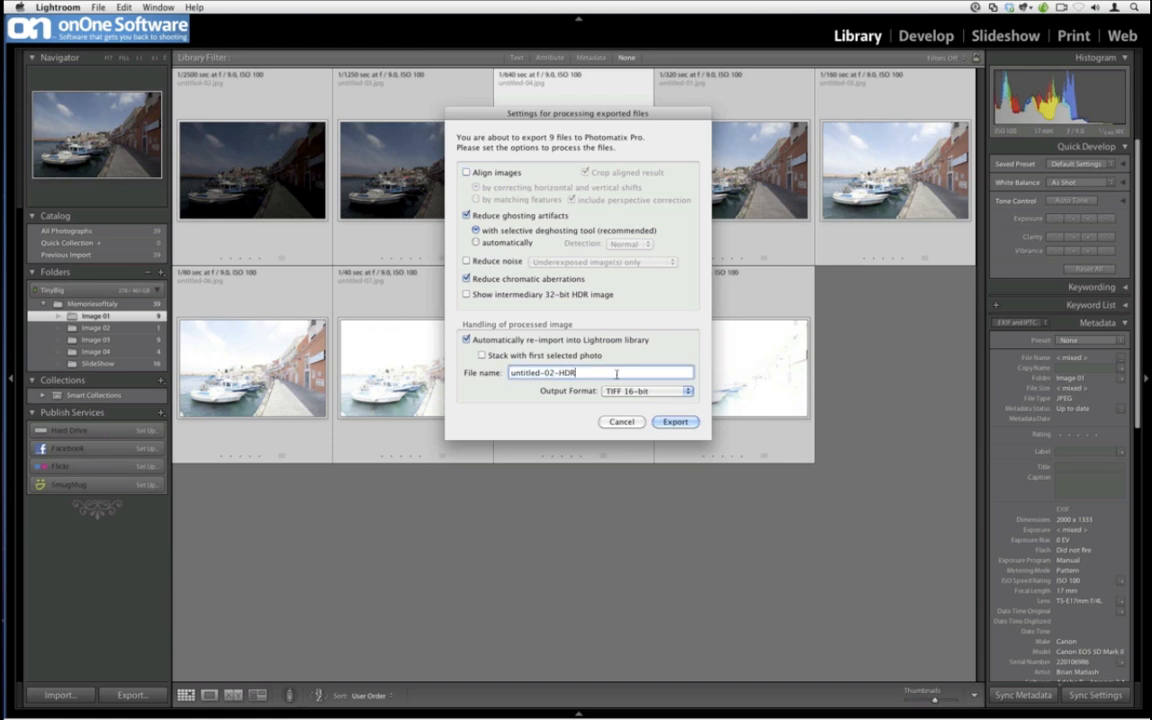
Set the output format to JPEG and export the exposures to Photomatix Pro.
{"action": "left_click", "coordinate": [672, 390]}
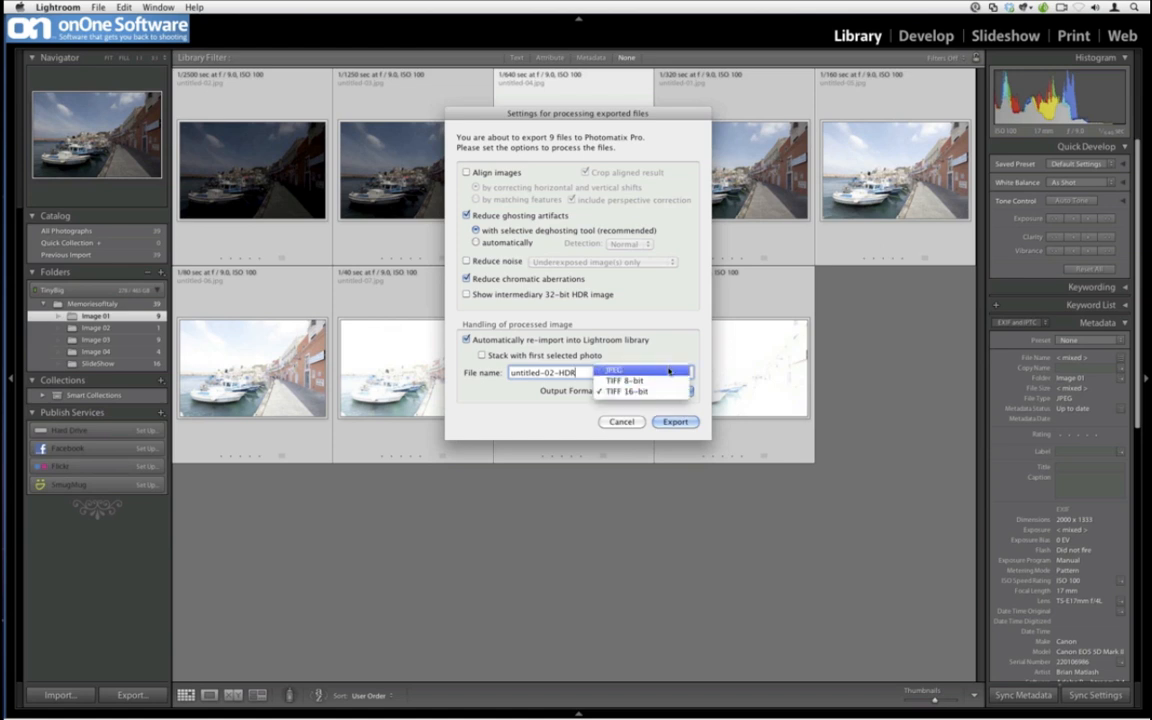
{"action": "left_click", "coordinate": [618, 369]}
{"action": "left_click", "coordinate": [686, 423]}
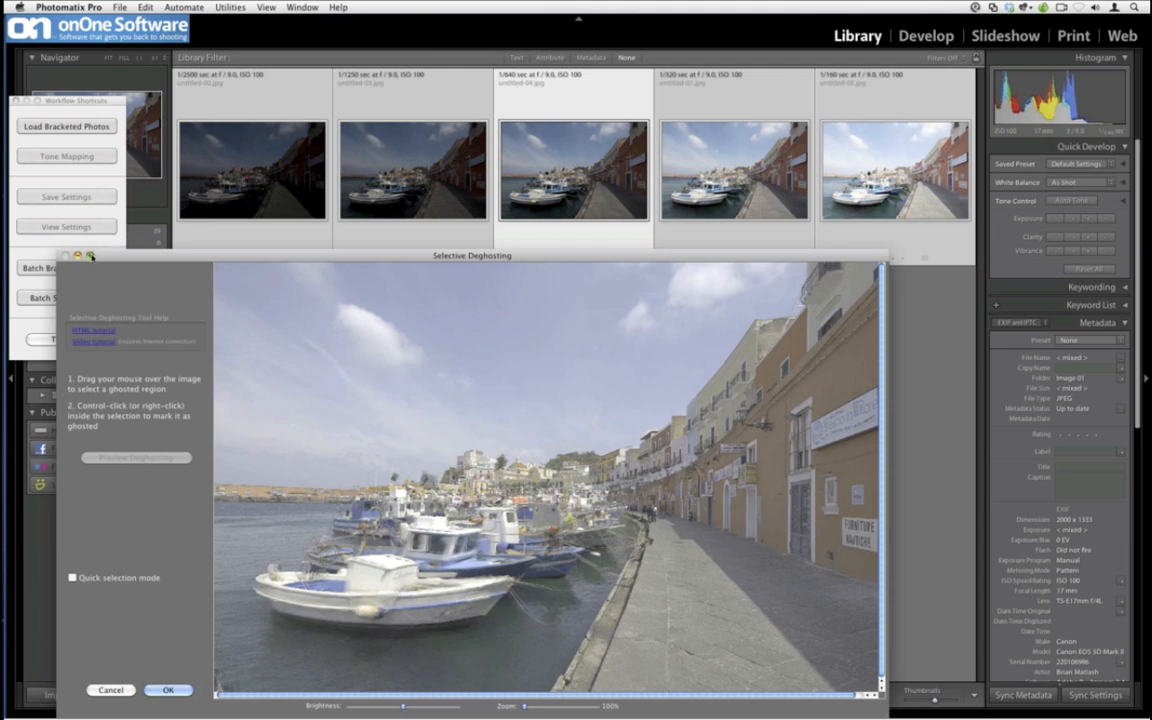
Set the Selective Deghosting preview zoom to 114% and enlarge its window until the whole photo fits.
{"action": "left_click", "coordinate": [90, 256]}
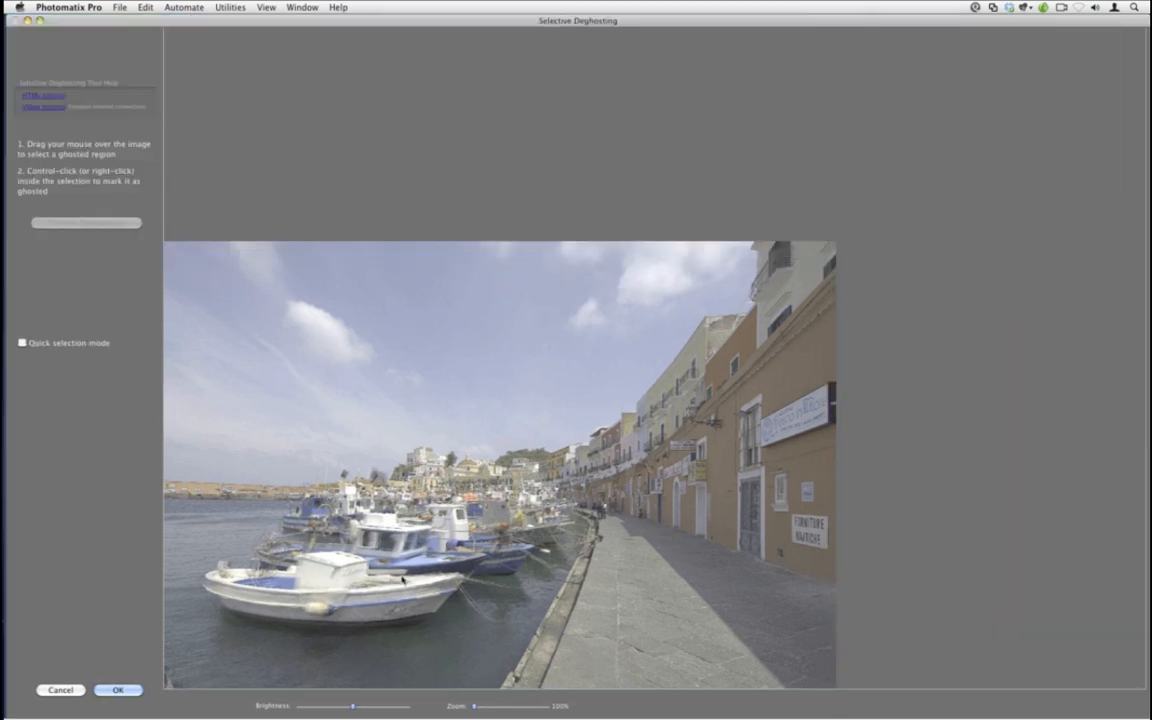
{"action": "left_click_drag", "start_coordinate": [476, 707], "coordinate": [488, 711]}
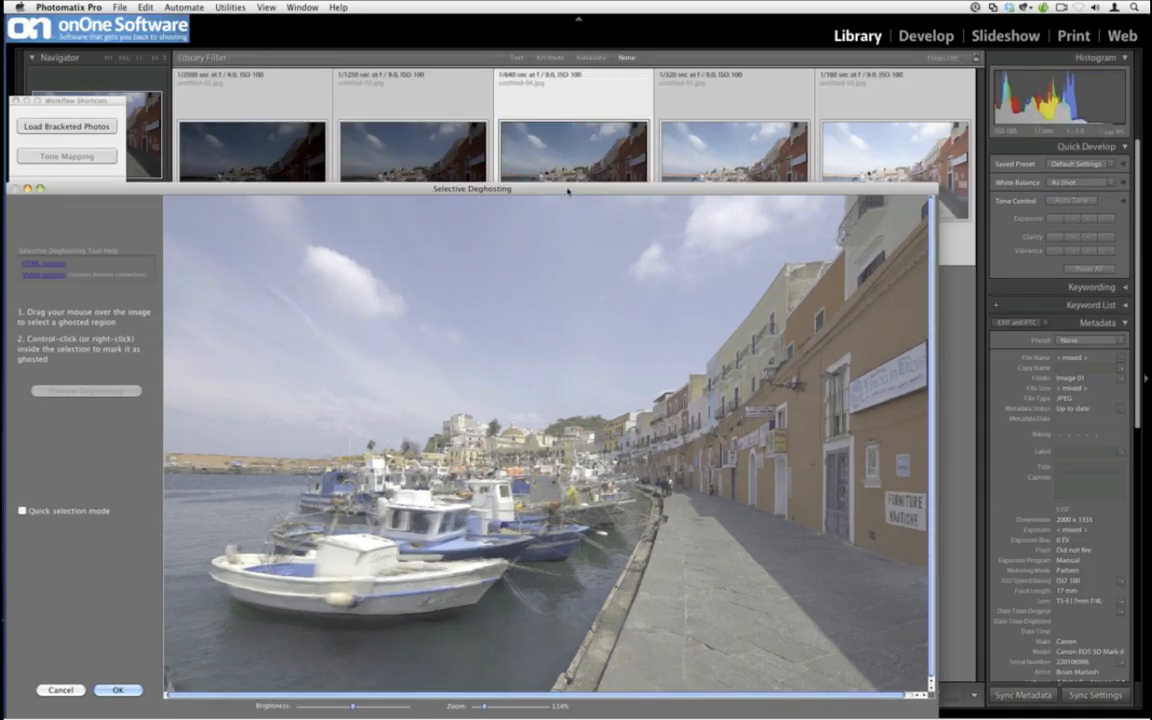
{"action": "left_click_drag", "start_coordinate": [568, 191], "coordinate": [634, 66]}
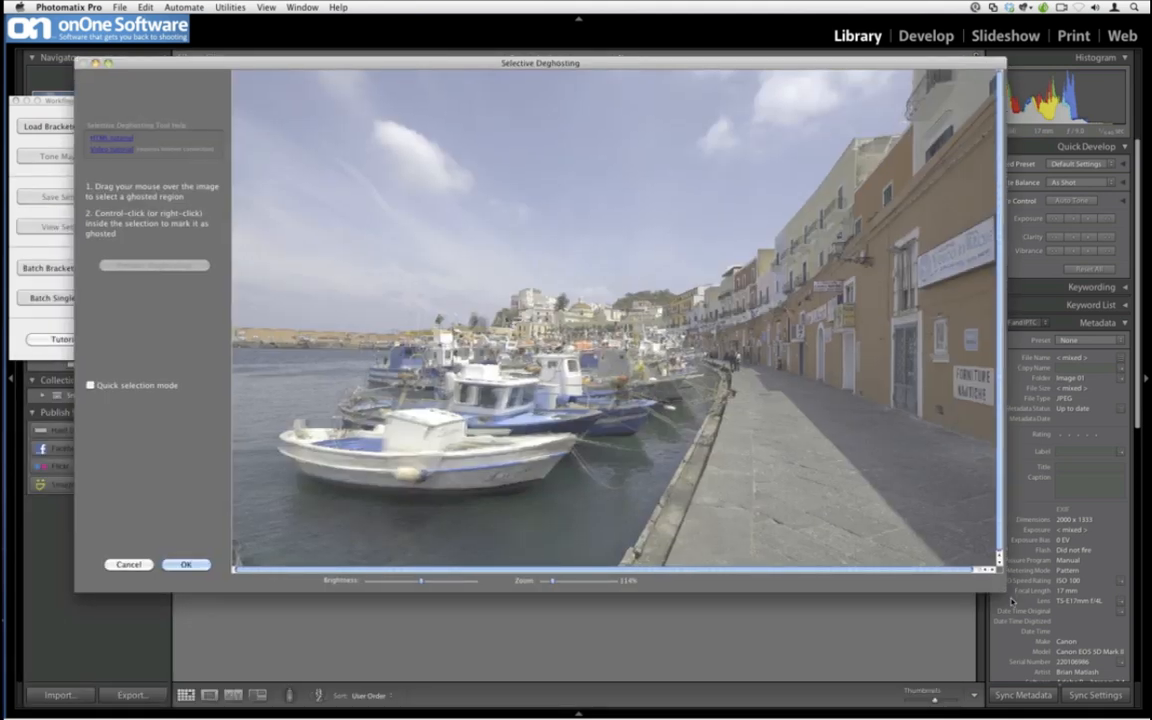
{"action": "left_click_drag", "start_coordinate": [1005, 597], "coordinate": [1083, 659]}
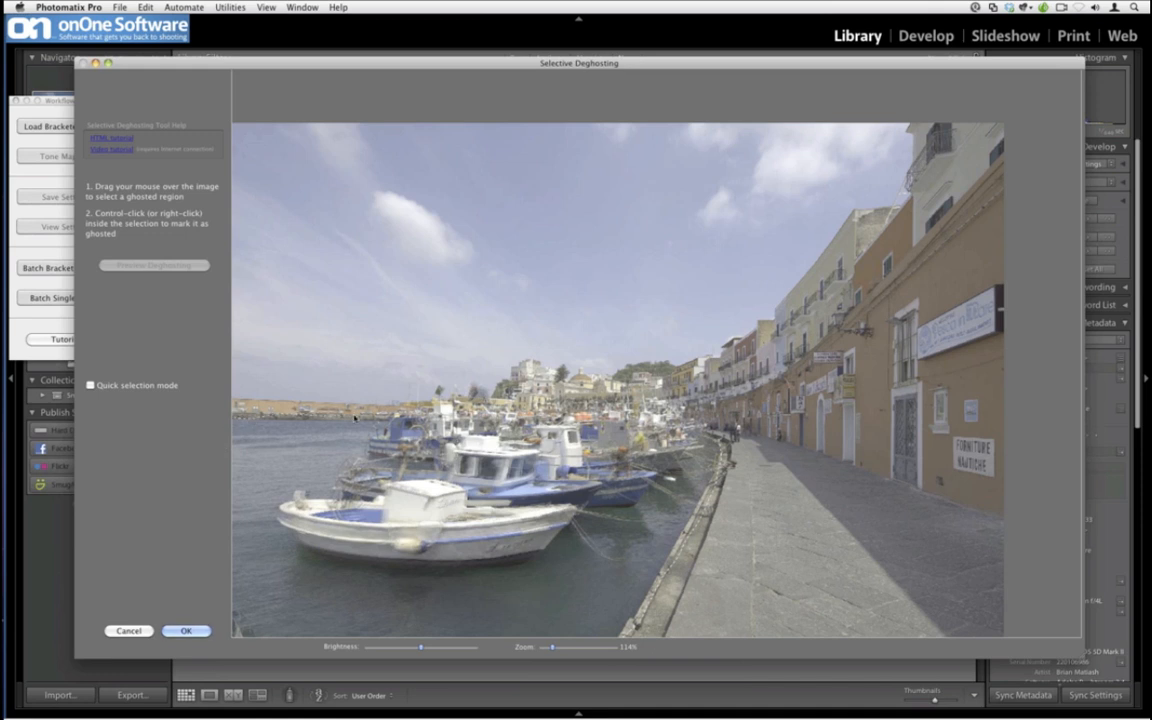
Outline the moored boats and surrounding water and mark the selection as a ghosted area.
{"action": "mouse_move", "coordinate": [402, 408]}
{"action": "left_mouse_down"}
{"action": "mouse_move", "coordinate": [462, 374]}
{"action": "mouse_move", "coordinate": [531, 404]}
{"action": "mouse_move", "coordinate": [635, 376]}
{"action": "mouse_move", "coordinate": [684, 395]}
{"action": "mouse_move", "coordinate": [731, 442]}
{"action": "mouse_move", "coordinate": [626, 508]}
{"action": "left_mouse_up"}
{"action": "right_click", "coordinate": [626, 509]}
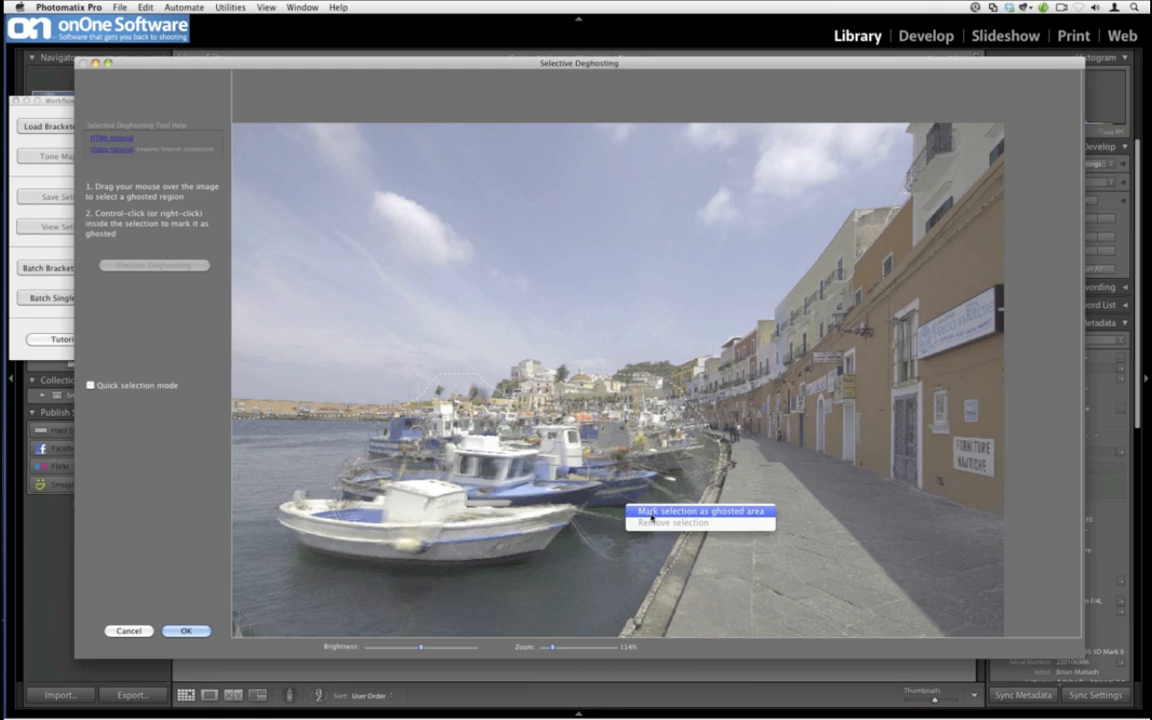
{"action": "left_click", "coordinate": [651, 515]}
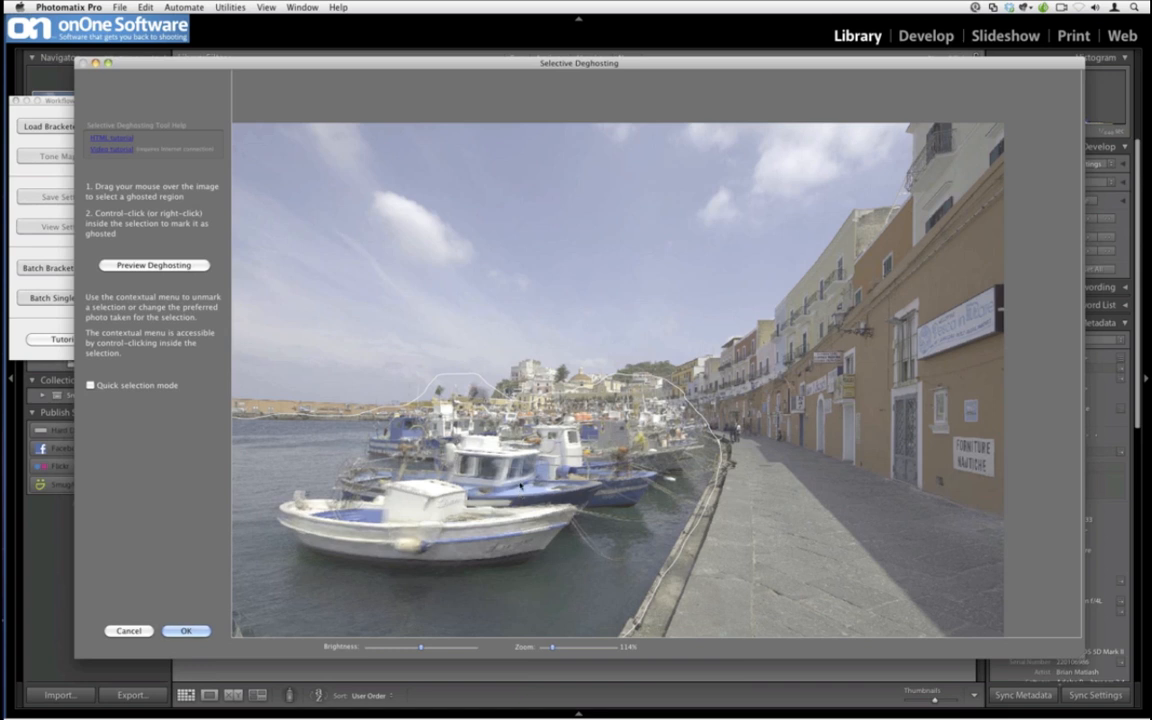
Check the exposures offered as source for the boat selection, and preview the deghosting before returning to selection mode.
{"action": "right_click", "coordinate": [520, 484]}
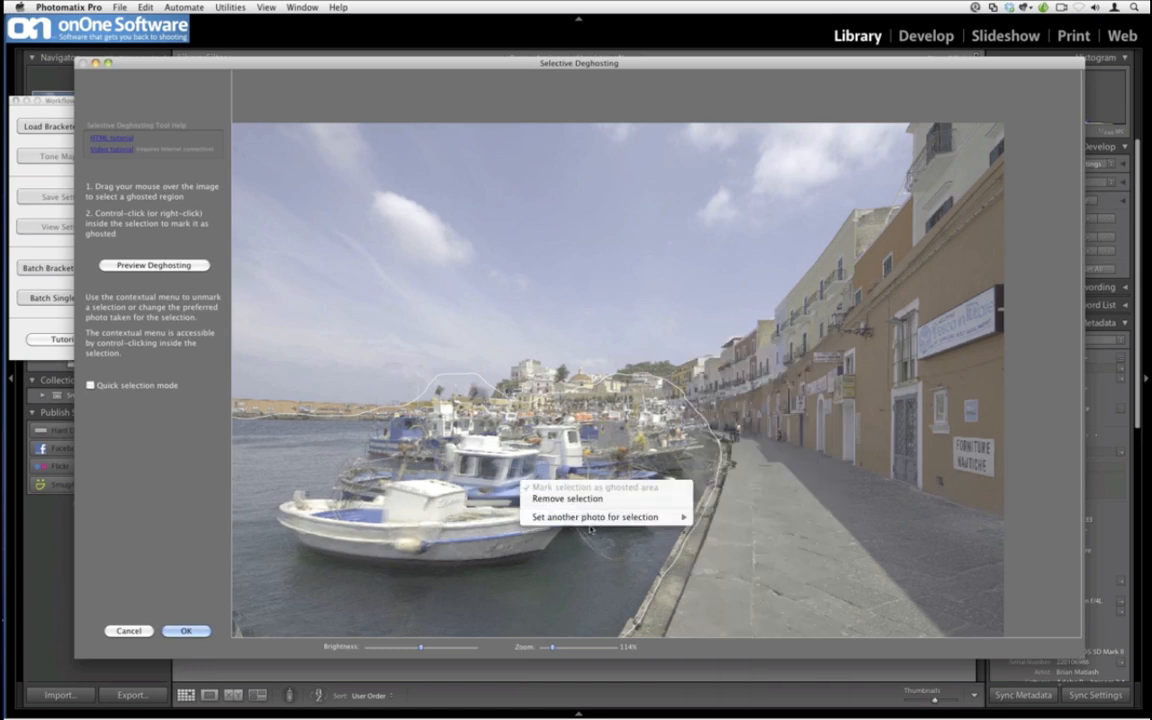
{"action": "mouse_move", "coordinate": [612, 517]}
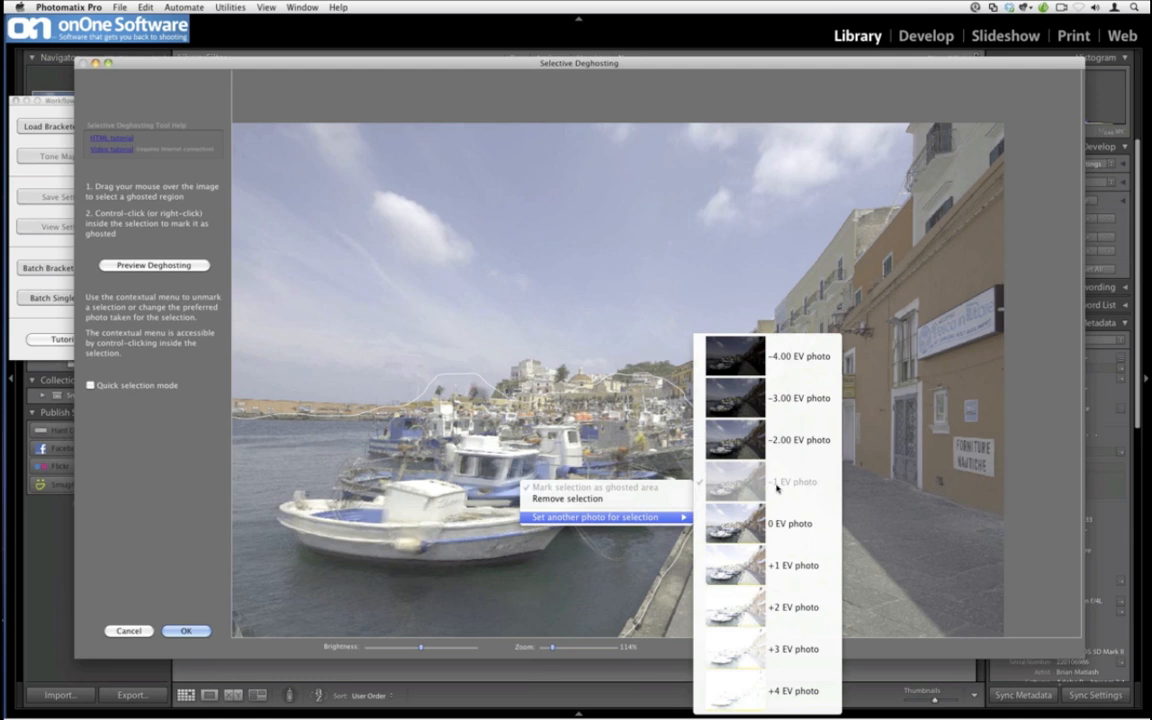
{"action": "left_click", "coordinate": [150, 307]}
{"action": "left_click", "coordinate": [156, 266]}
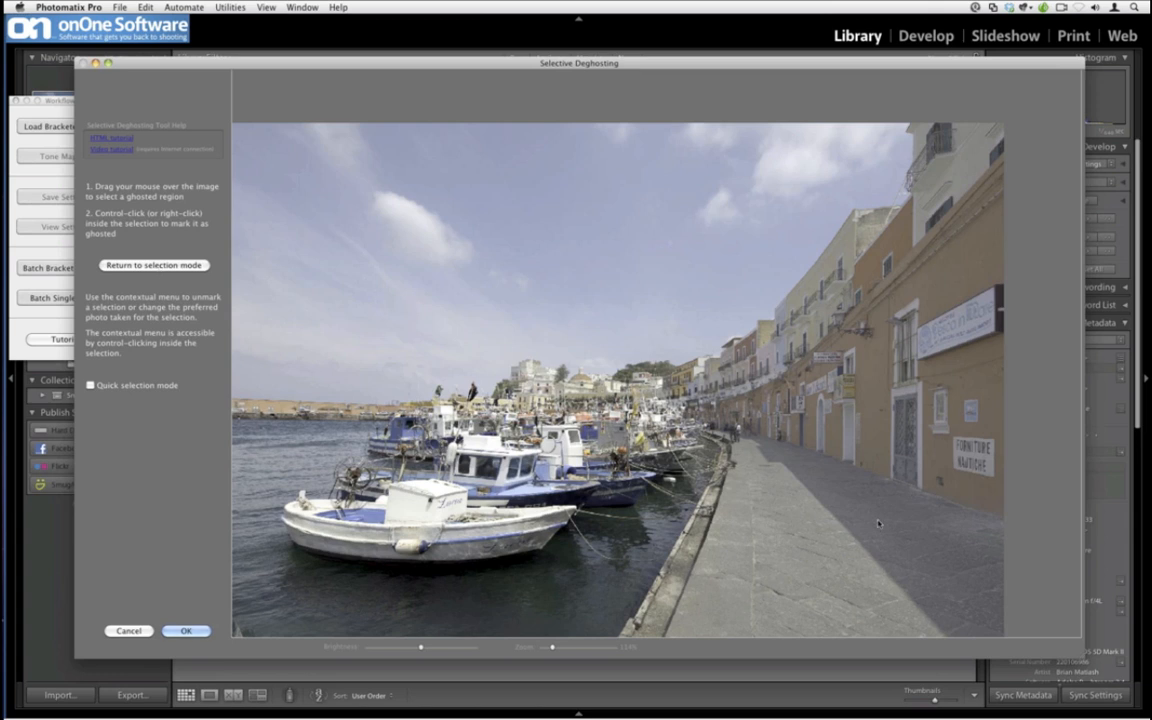
{"action": "left_click", "coordinate": [154, 265]}
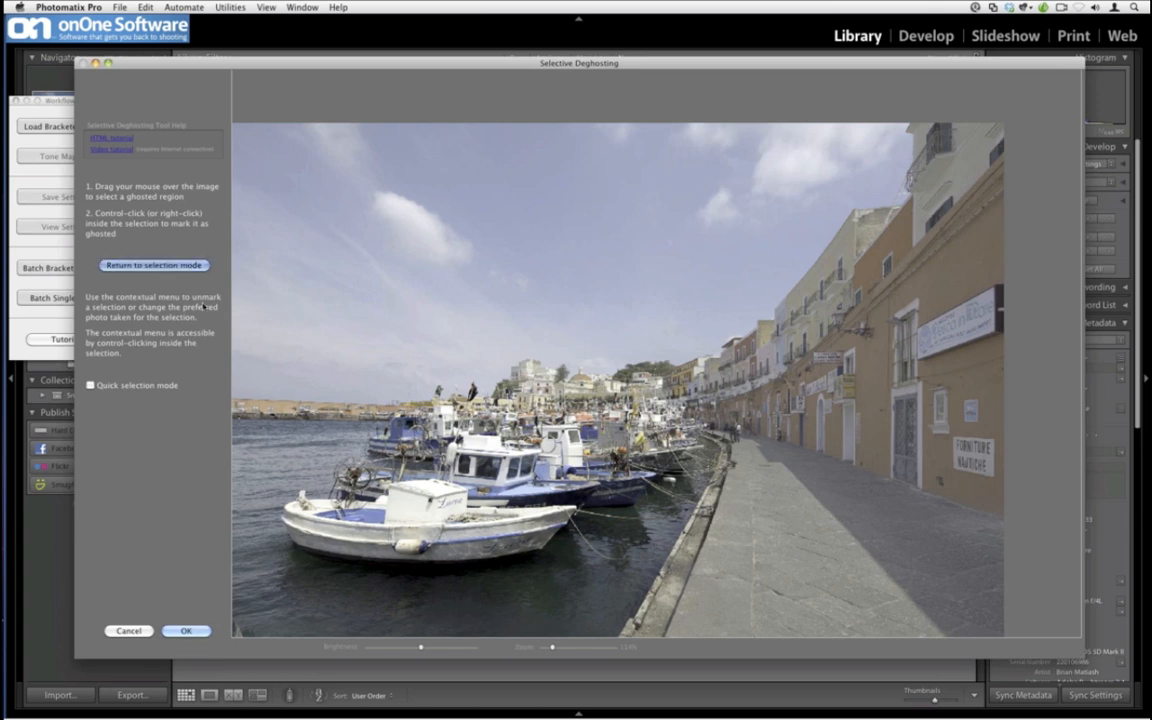
Mark the group of people at the far end of the walkway as another ghosted area and accept the deghosting.
{"action": "left_click_drag", "start_coordinate": [650, 381], "coordinate": [684, 390]}
{"action": "mouse_move", "coordinate": [741, 453]}
{"action": "left_mouse_down"}
{"action": "mouse_move", "coordinate": [711, 421]}
{"action": "mouse_move", "coordinate": [730, 445]}
{"action": "mouse_move", "coordinate": [723, 478]}
{"action": "left_mouse_up"}
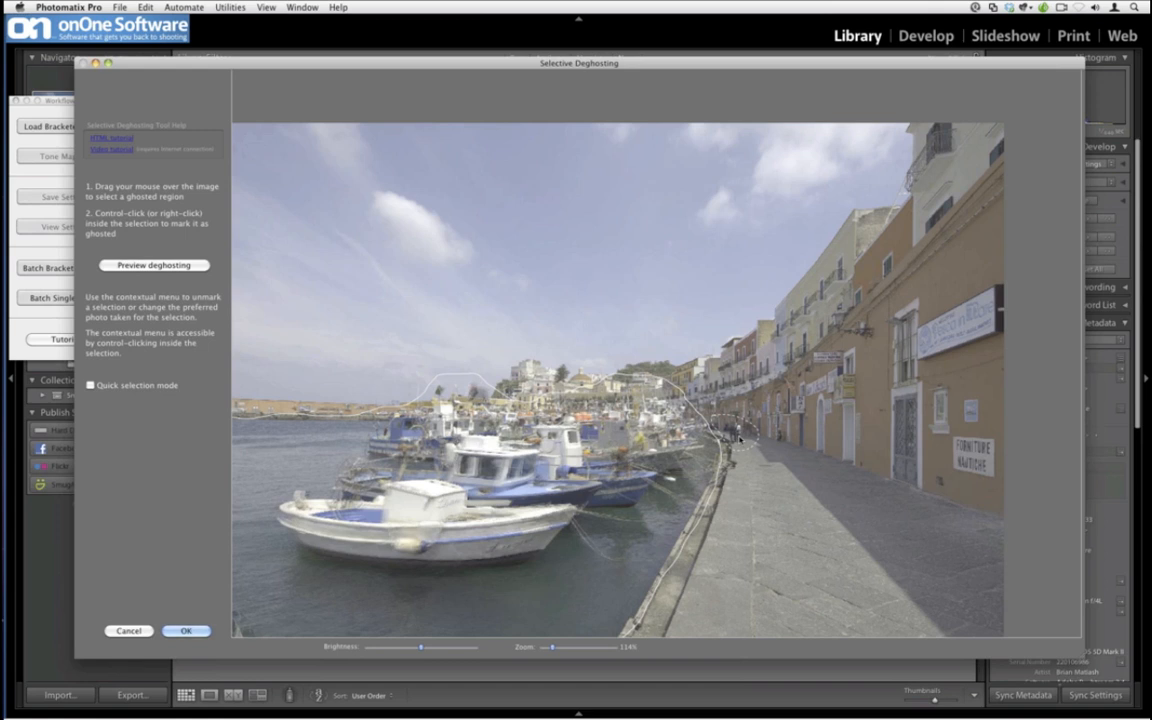
{"action": "right_click", "coordinate": [739, 439]}
{"action": "left_click", "coordinate": [751, 441]}
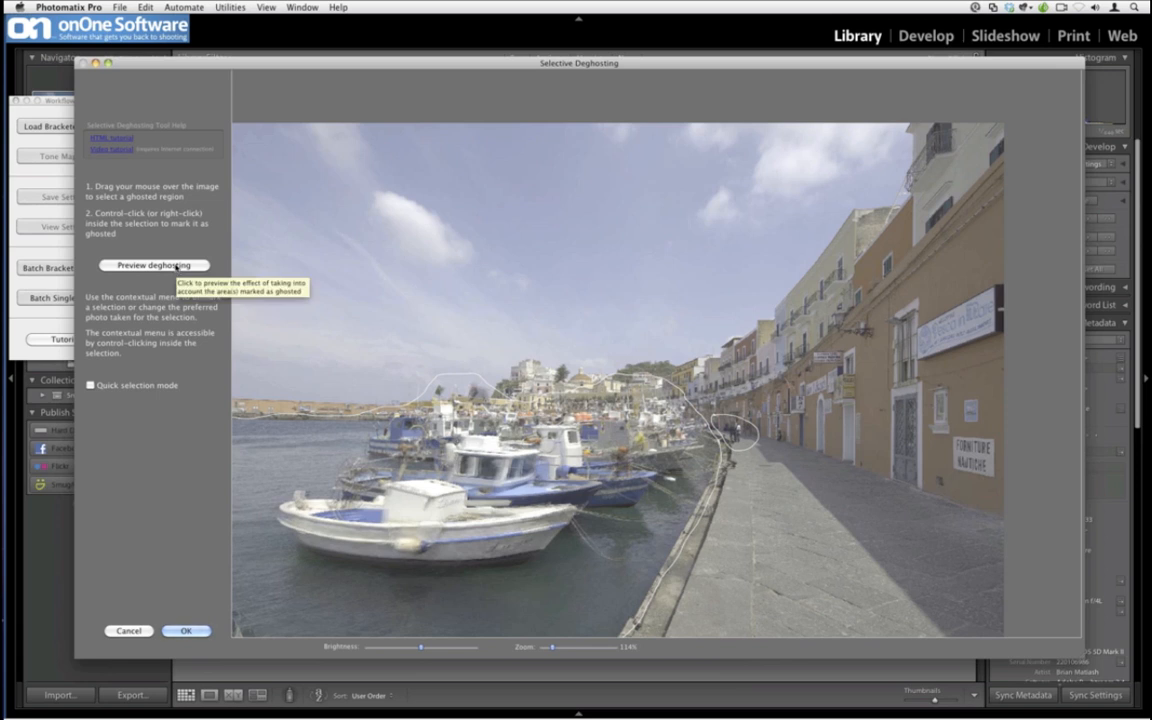
{"action": "left_click", "coordinate": [177, 266]}
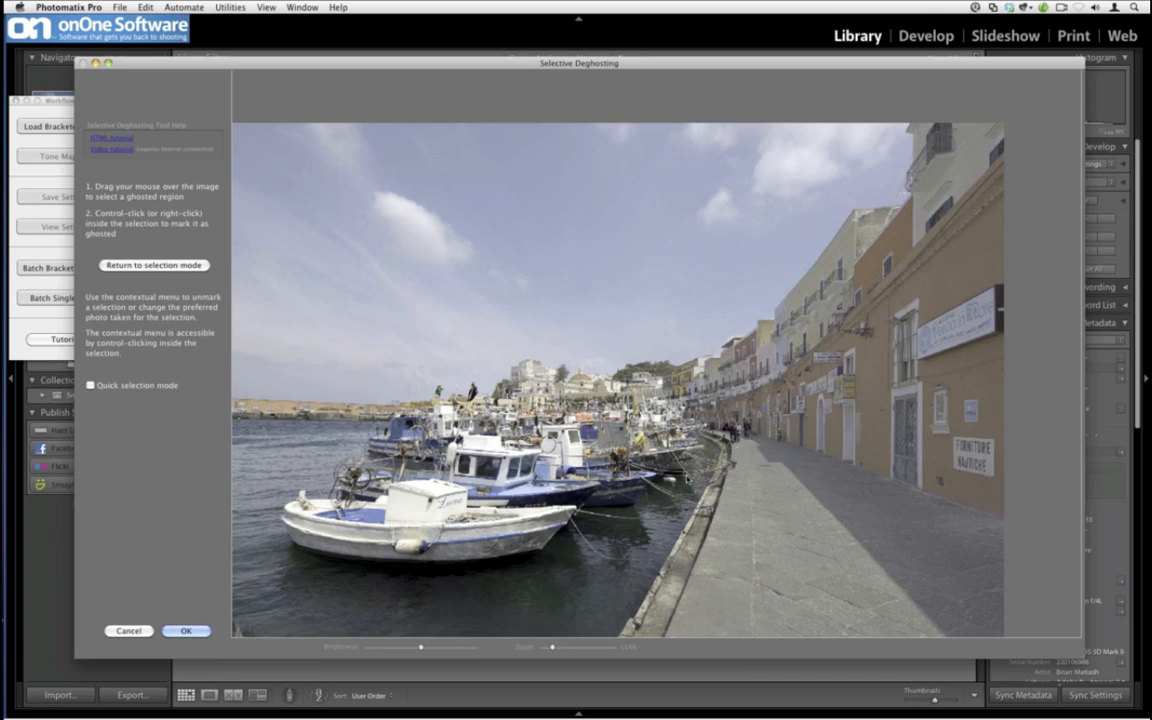
{"action": "left_click", "coordinate": [187, 632]}
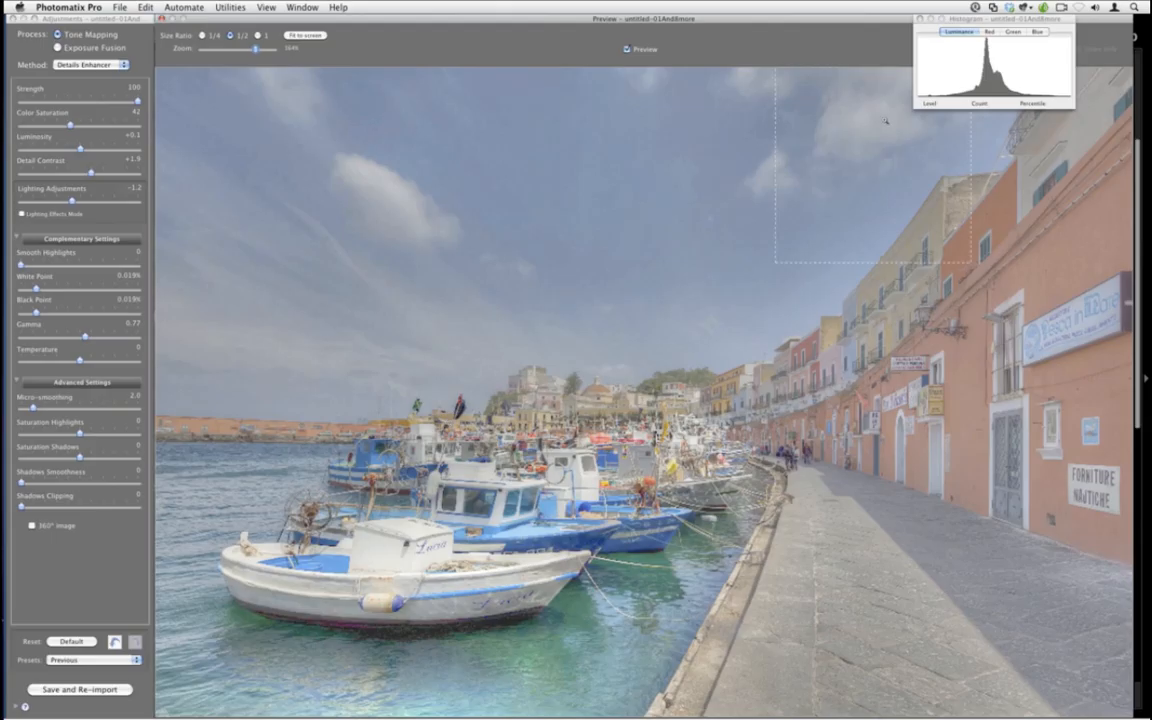
Set the tone mapping Gamma to 1.00, Luminosity to -0.2 and Detail Contrast to +2.3, with the histogram moved aside.
{"action": "left_click_drag", "start_coordinate": [988, 20], "coordinate": [1012, 20]}
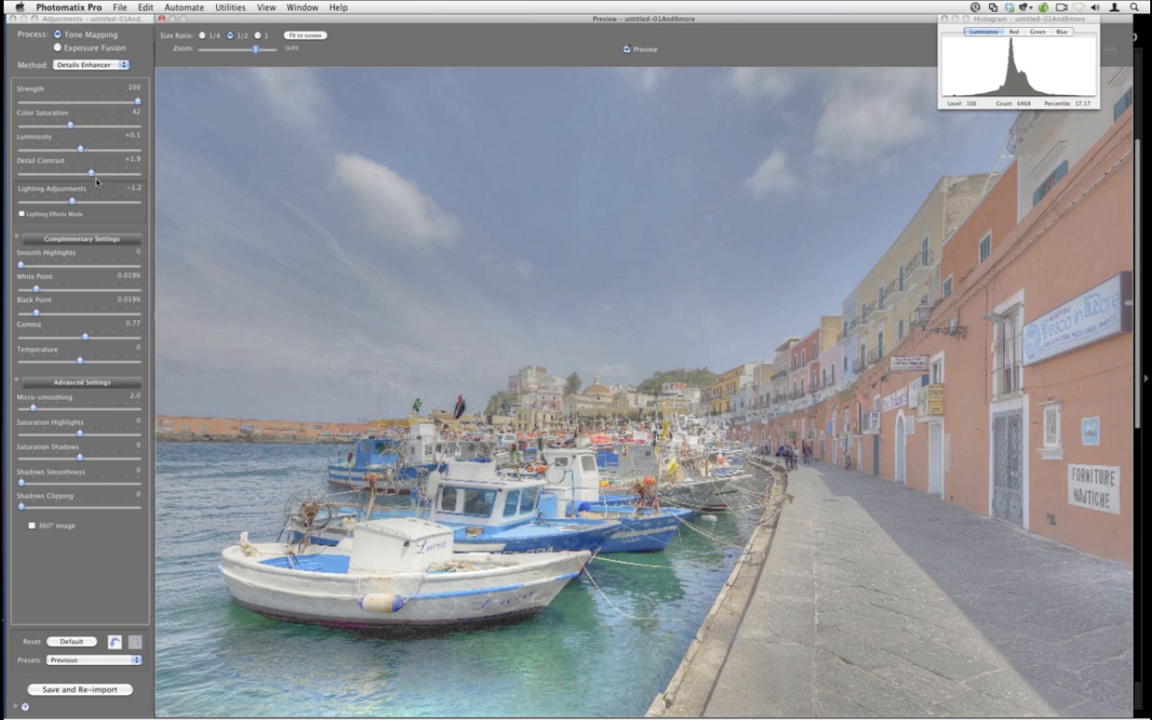
{"action": "left_click_drag", "start_coordinate": [85, 337], "coordinate": [72, 341]}
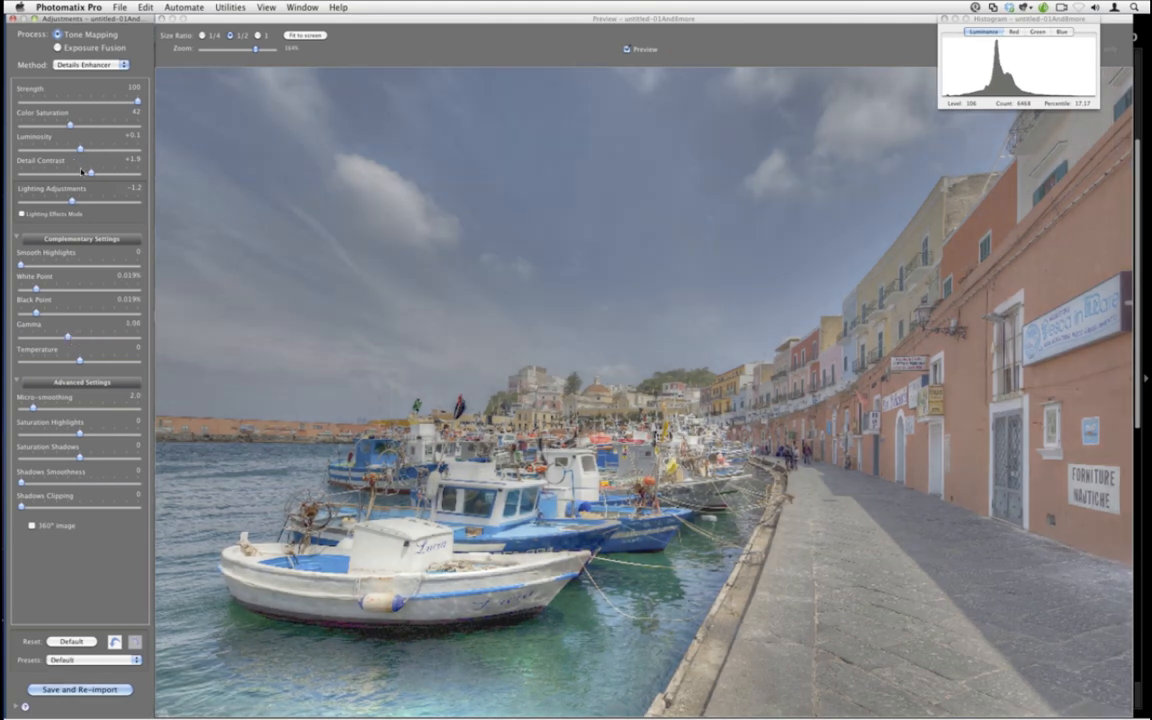
{"action": "left_click_drag", "start_coordinate": [80, 150], "coordinate": [90, 155]}
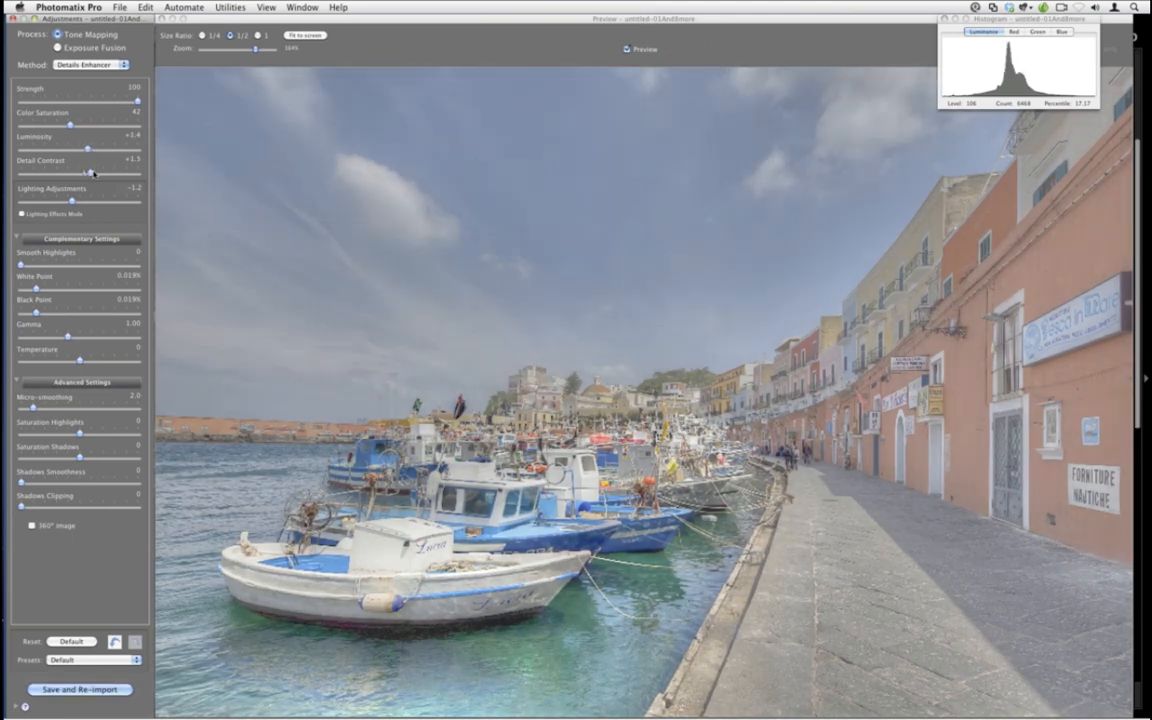
{"action": "left_click_drag", "start_coordinate": [94, 174], "coordinate": [70, 126]}
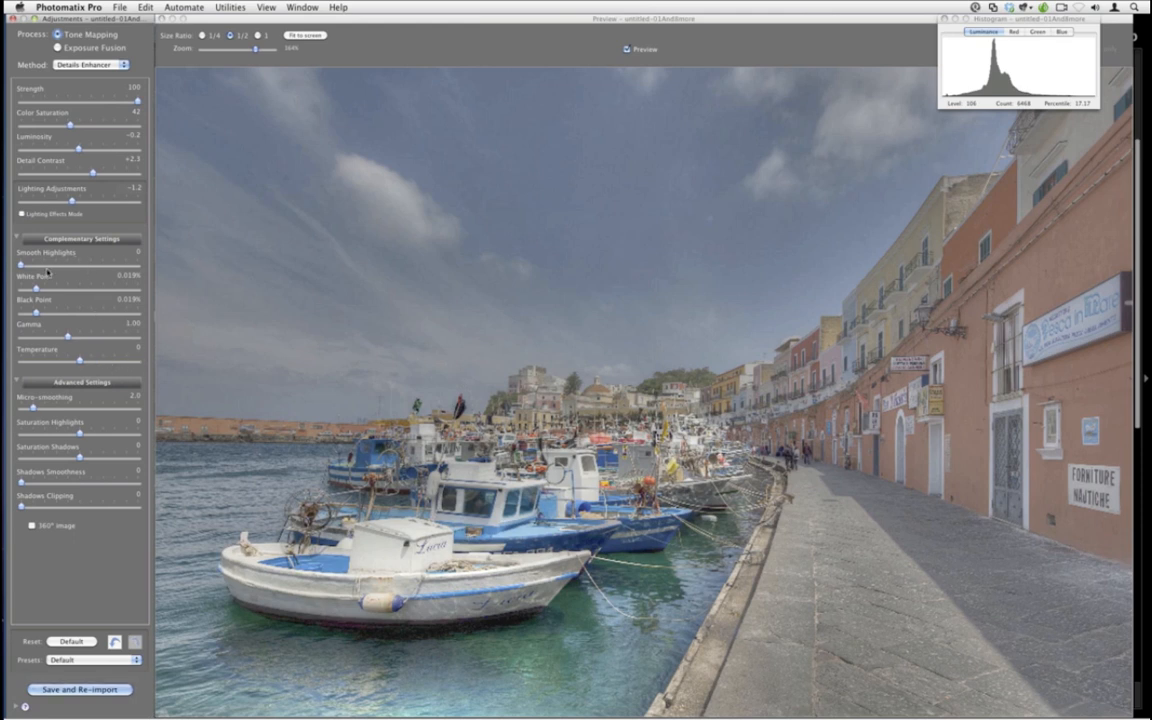
Raise the White Point to 0.030% and lower Lighting Adjustments to -1.6.
{"action": "left_click_drag", "start_coordinate": [36, 290], "coordinate": [41, 289]}
{"action": "left_click_drag", "start_coordinate": [41, 289], "coordinate": [40, 289]}
{"action": "left_click_drag", "start_coordinate": [72, 201], "coordinate": [70, 202]}
Set Color Saturation to 43 after trying a stronger value, and fine-tune Luminosity slightly.
{"action": "left_click_drag", "start_coordinate": [70, 125], "coordinate": [79, 125]}
{"action": "left_click_drag", "start_coordinate": [78, 125], "coordinate": [70, 125]}
{"action": "mouse_move", "coordinate": [80, 150]}
{"action": "left_mouse_down"}
{"action": "mouse_move", "coordinate": [75, 140]}
{"action": "mouse_move", "coordinate": [88, 138]}
{"action": "mouse_move", "coordinate": [111, 158]}
{"action": "mouse_move", "coordinate": [81, 149]}
{"action": "left_mouse_up"}
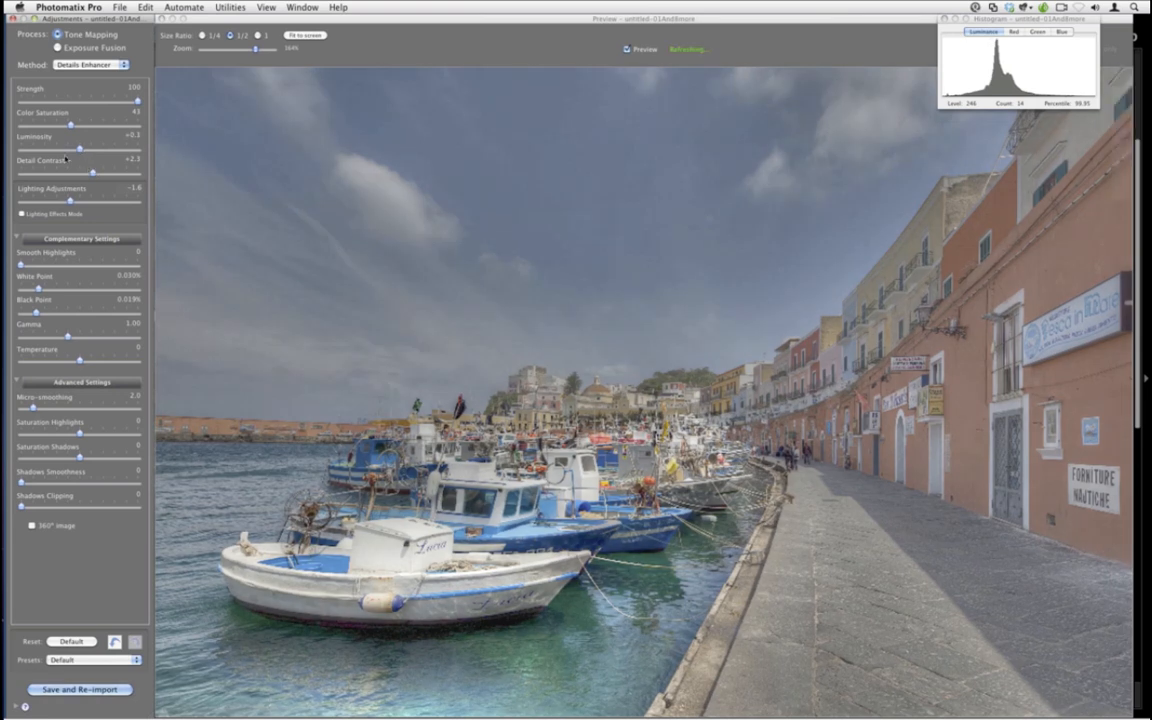
Set Detail Contrast to +1.5 and Lighting Adjustments to -1.0 after trying stronger smoothing and the Lighting Effects mode.
{"action": "mouse_move", "coordinate": [94, 174]}
{"action": "left_mouse_down"}
{"action": "mouse_move", "coordinate": [118, 174]}
{"action": "mouse_move", "coordinate": [93, 177]}
{"action": "left_mouse_up"}
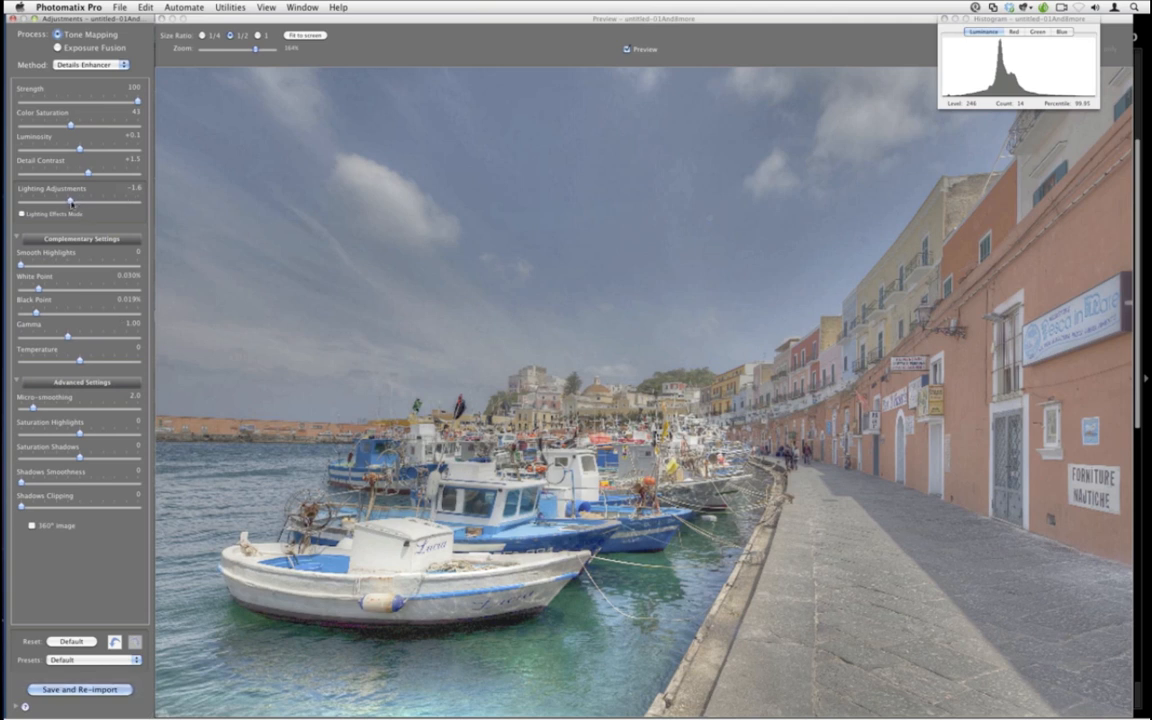
{"action": "left_click_drag", "start_coordinate": [69, 201], "coordinate": [21, 201]}
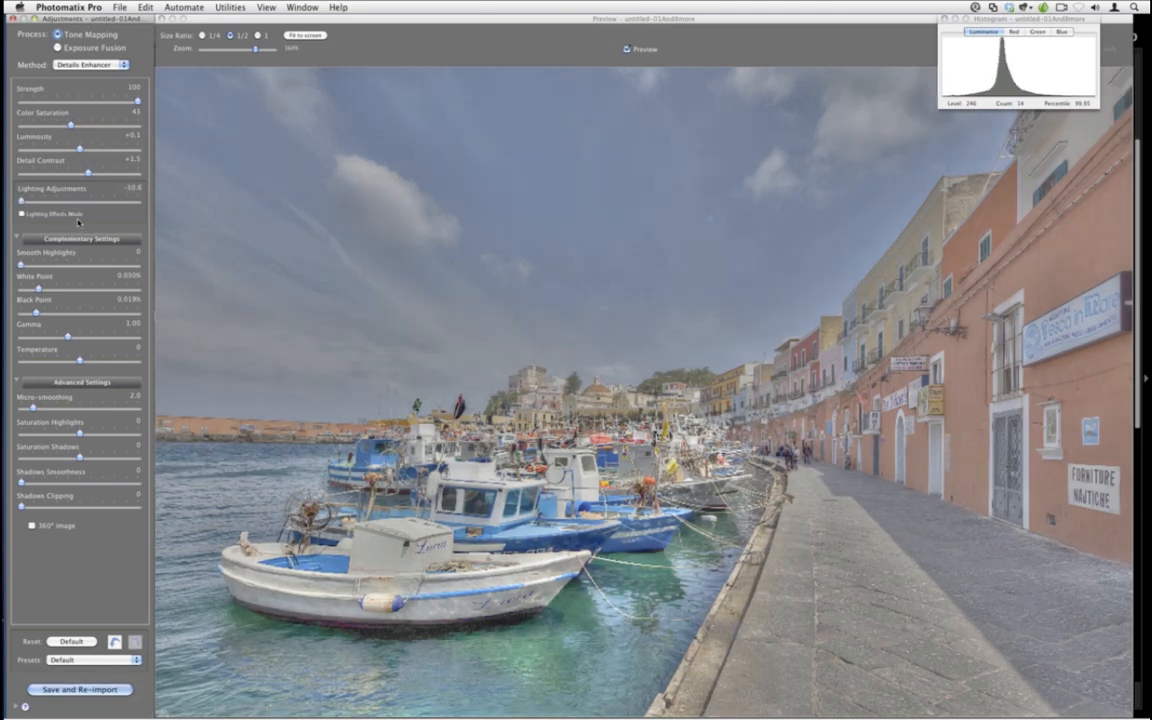
{"action": "left_click_drag", "start_coordinate": [21, 201], "coordinate": [72, 205]}
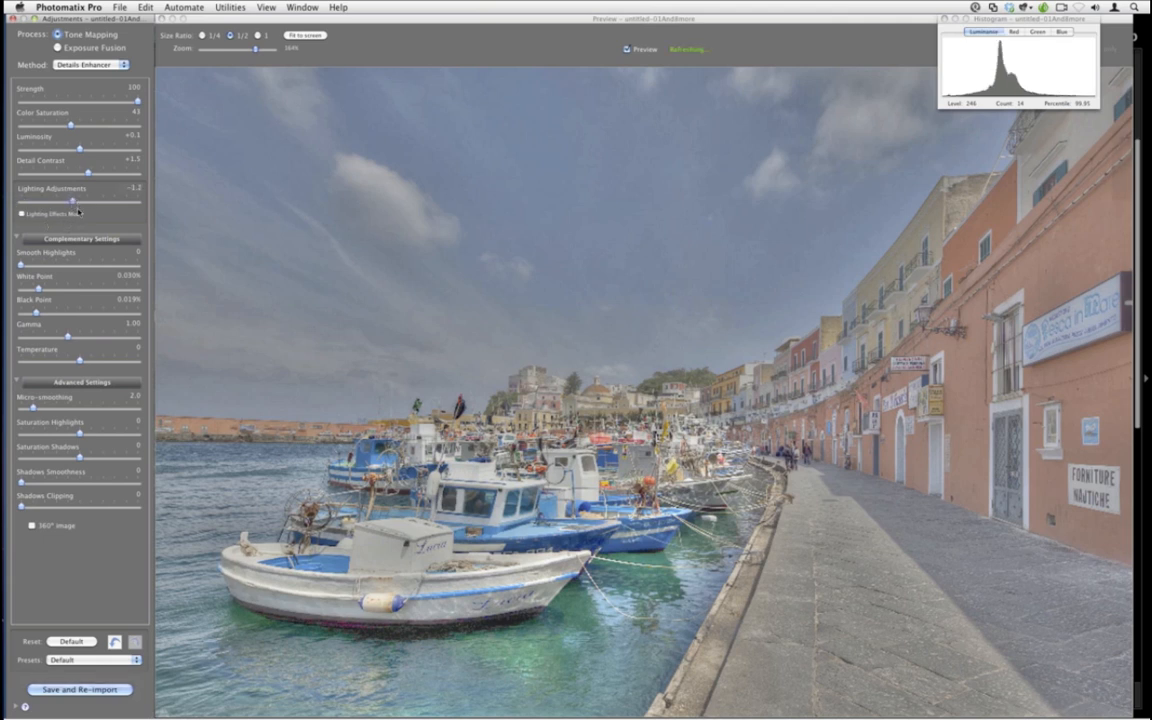
{"action": "left_click_drag", "start_coordinate": [75, 204], "coordinate": [78, 206]}
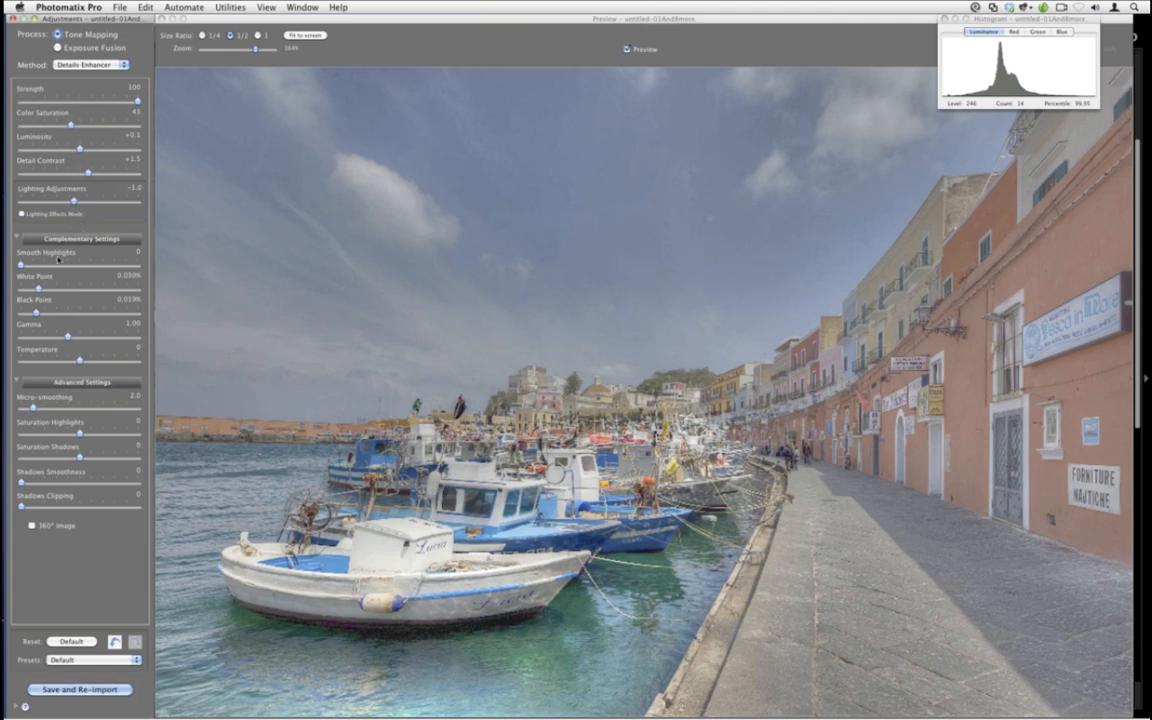
{"action": "left_click", "coordinate": [22, 214]}
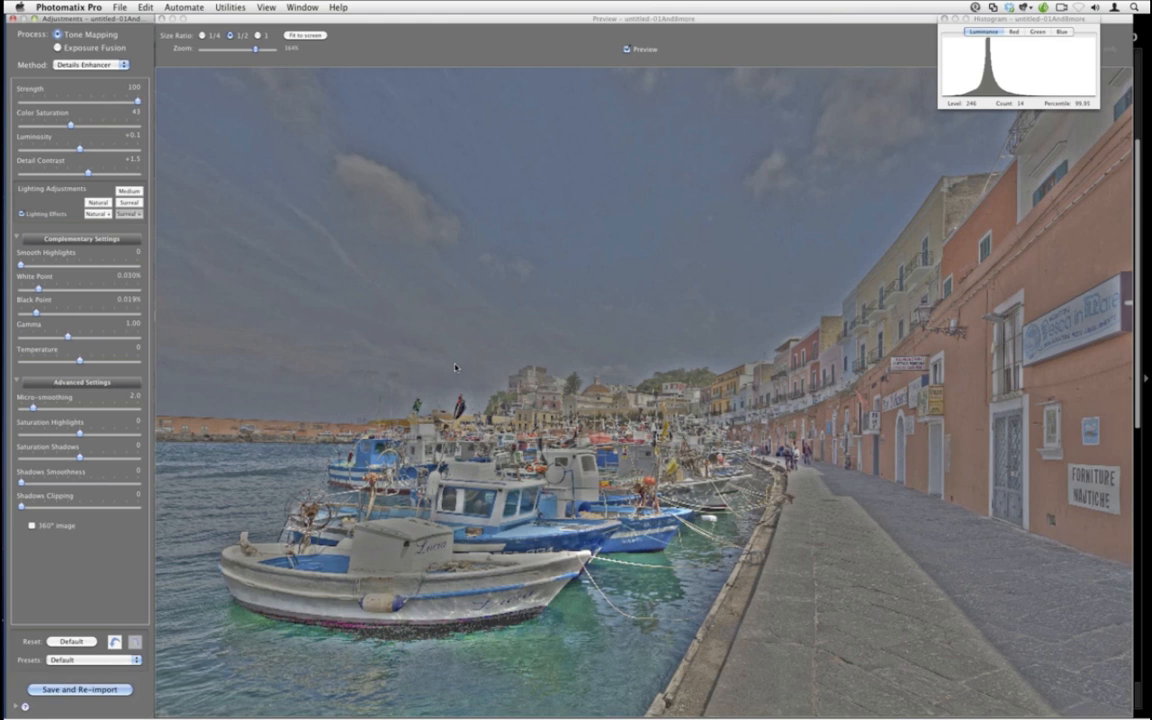
{"action": "left_click", "coordinate": [22, 213]}
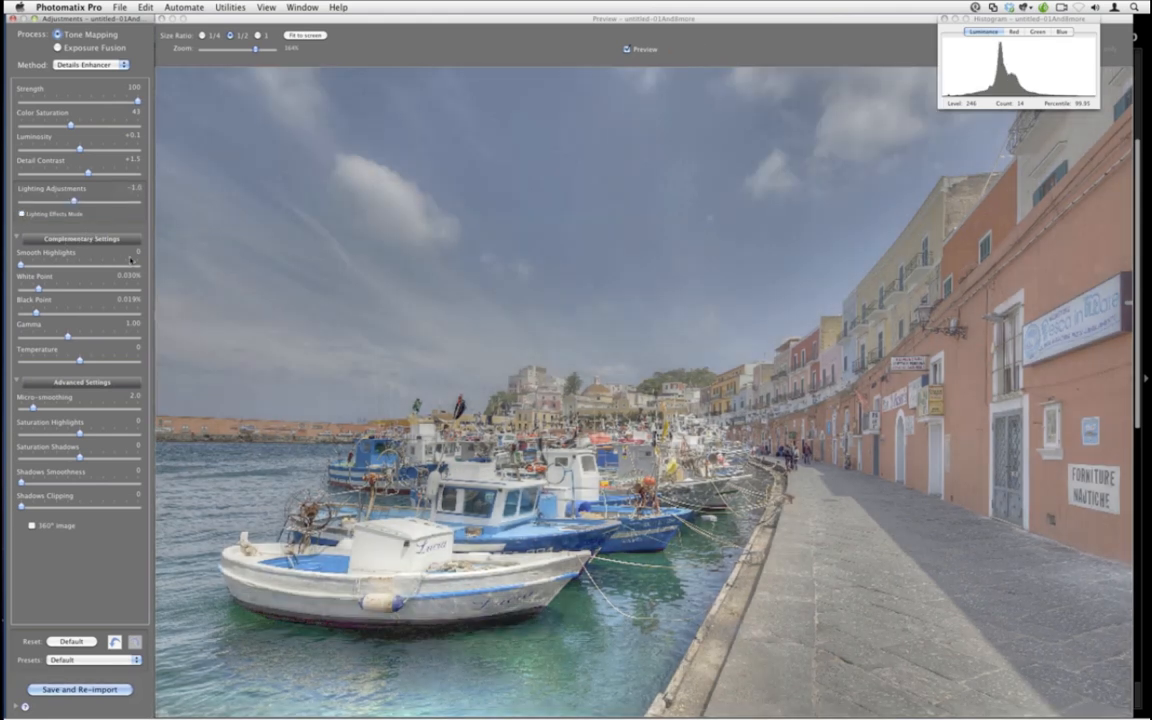
Set Smooth Highlights to 6, White Point to 0.012% and Gamma to 0.94.
{"action": "left_click_drag", "start_coordinate": [24, 265], "coordinate": [30, 265]}
{"action": "left_click_drag", "start_coordinate": [39, 289], "coordinate": [34, 289]}
{"action": "left_click_drag", "start_coordinate": [68, 338], "coordinate": [69, 342]}
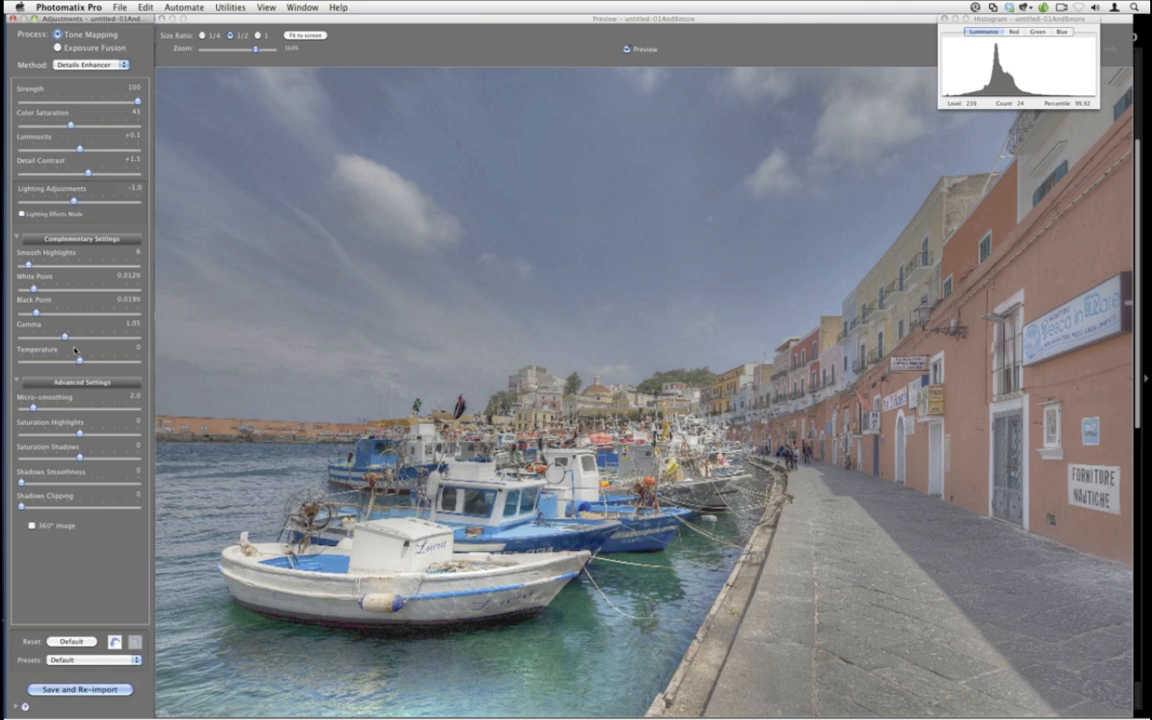
{"action": "left_click_drag", "start_coordinate": [65, 337], "coordinate": [72, 338]}
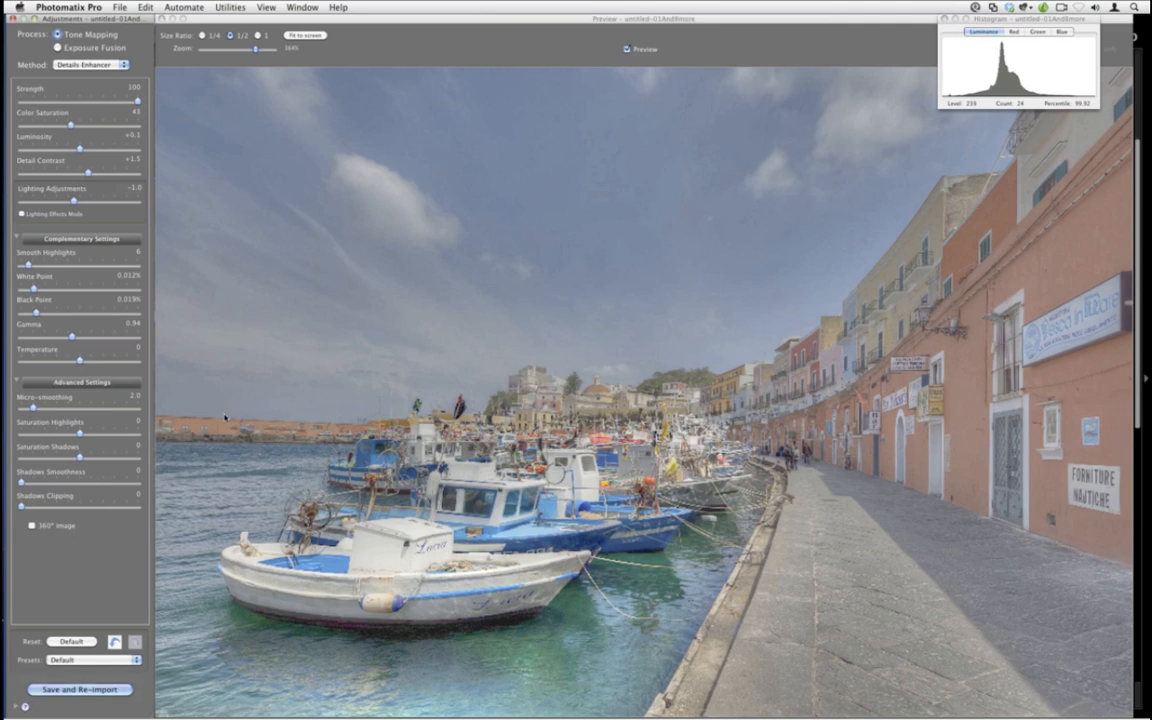
Save the tone-mapped image back into Lightroom and show the resulting HDR photo enlarged in the Library.
{"action": "left_click", "coordinate": [95, 689]}
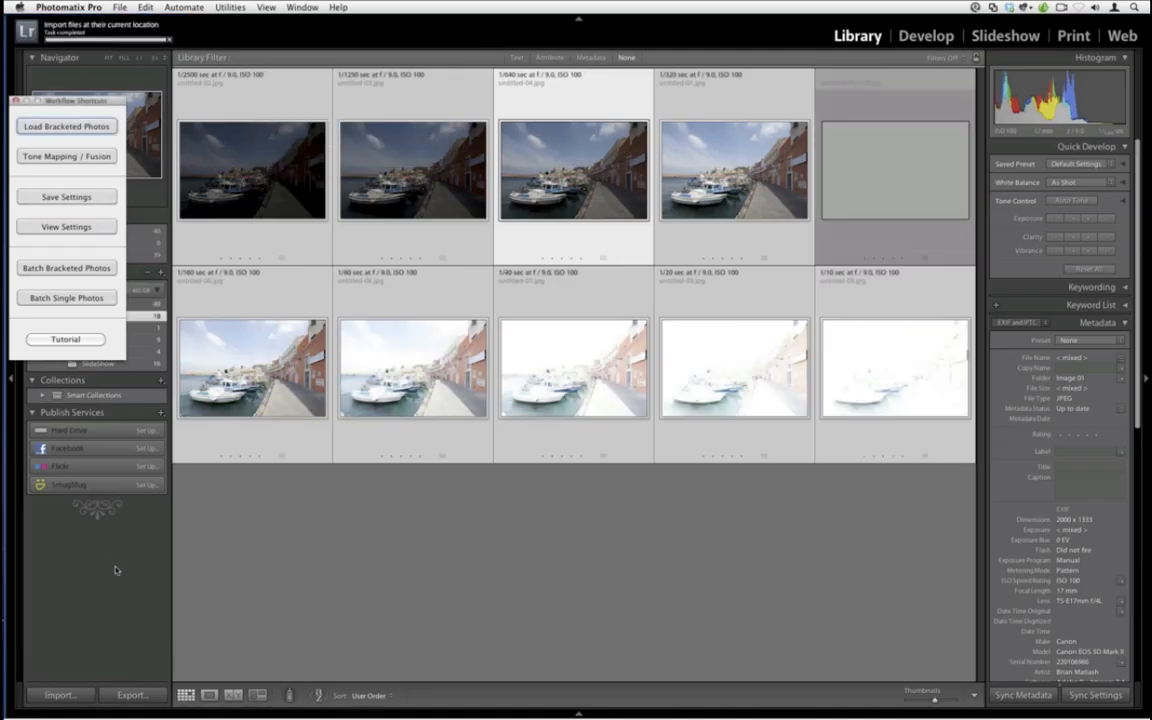
{"action": "left_click", "coordinate": [890, 172]}
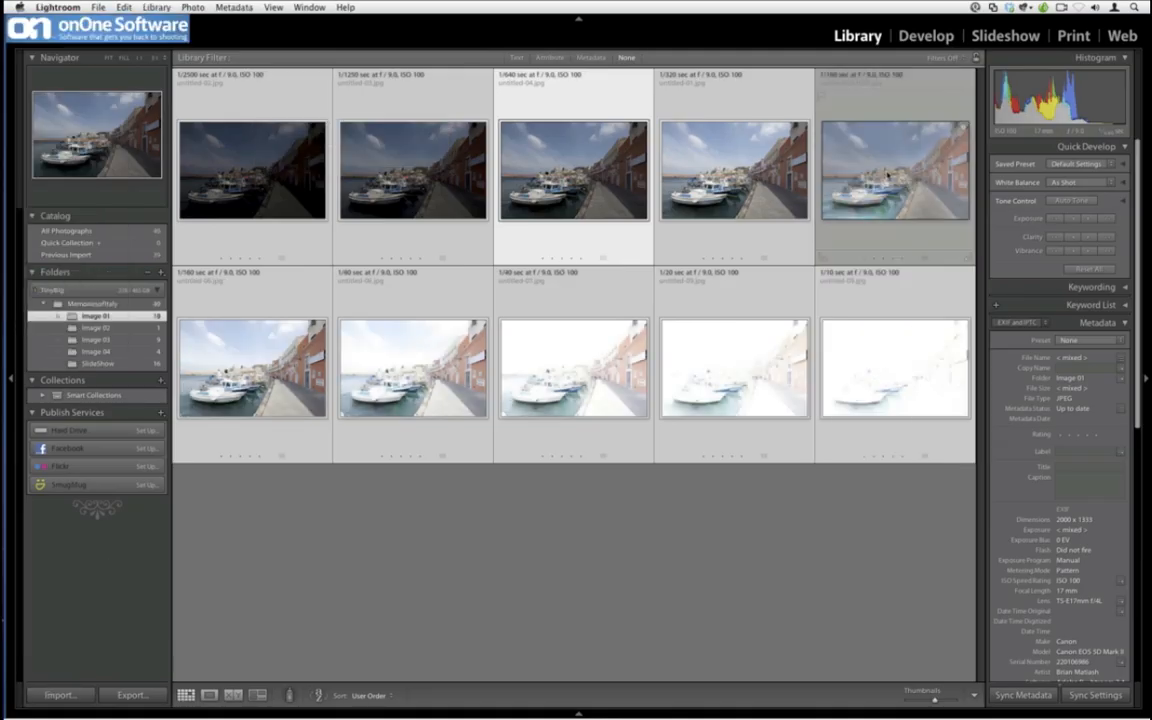
{"action": "double_click", "coordinate": [885, 180]}
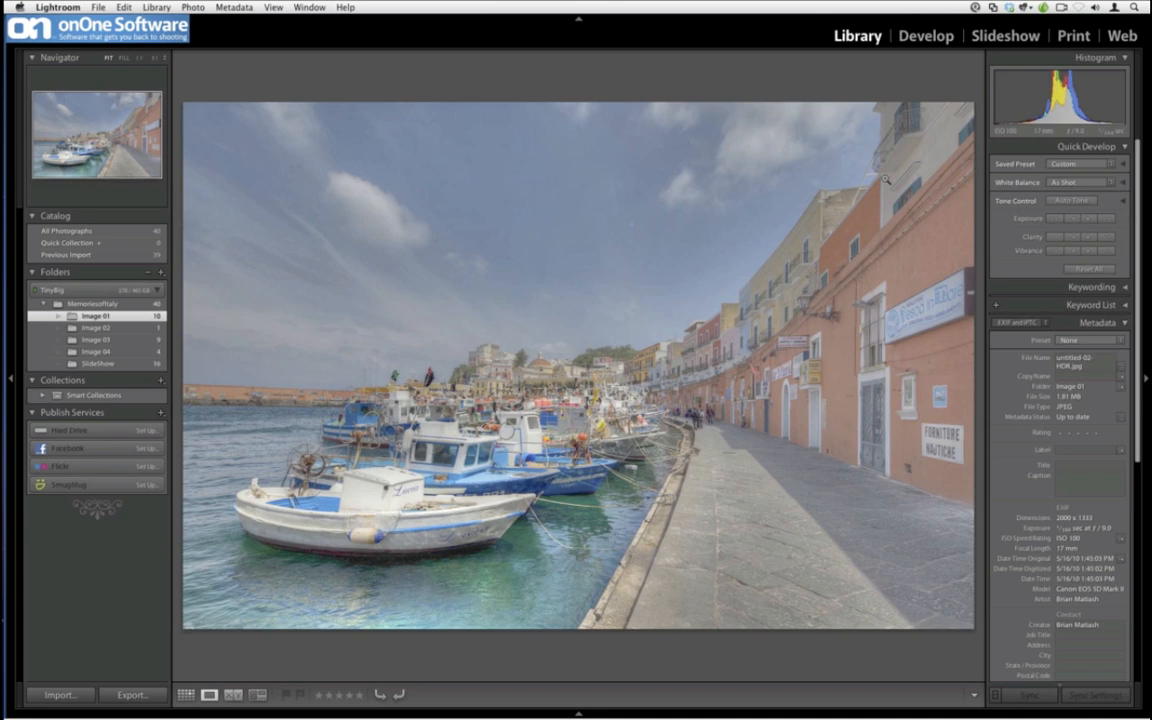
Edit a copy of the HDR photo with Lightroom adjustments in Photoshop and open it in PhotoTools 2.6.
{"action": "key", "text": "super+e"}
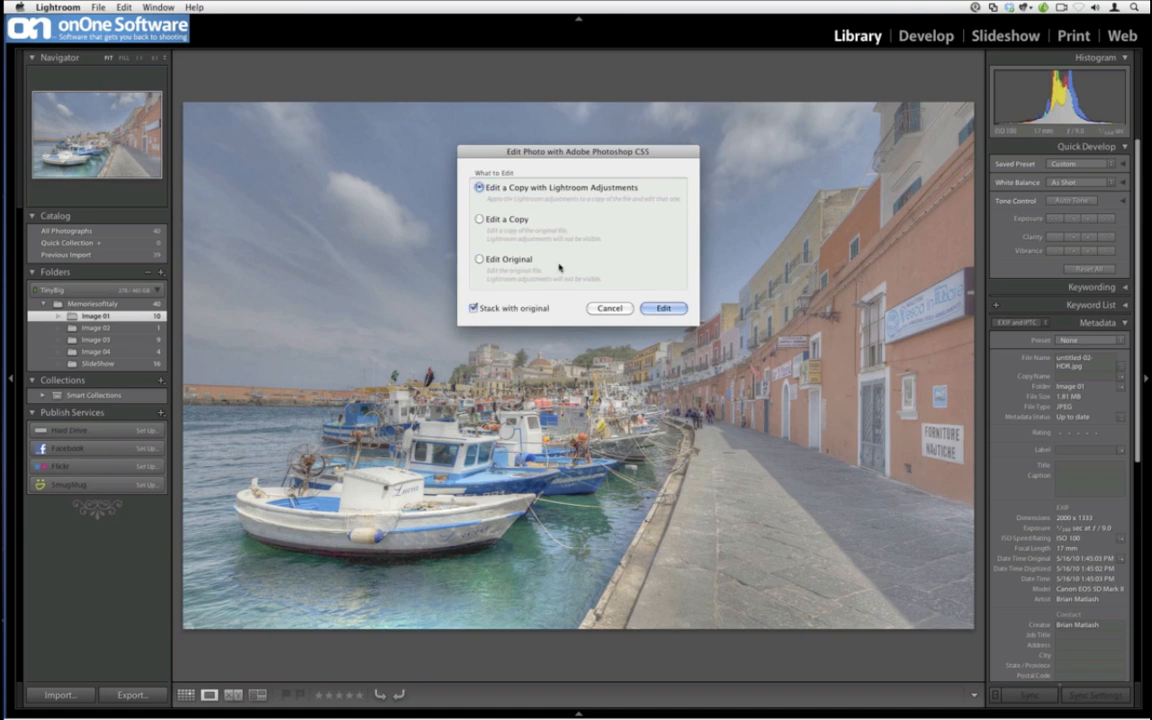
{"action": "left_click", "coordinate": [663, 308]}
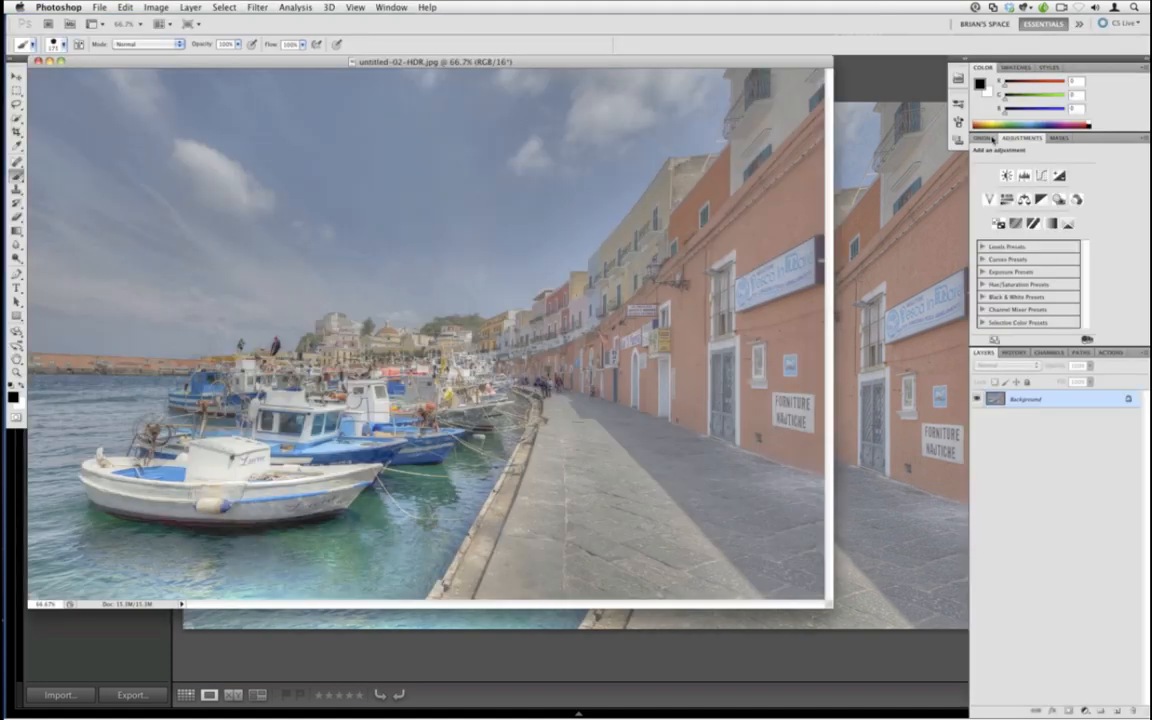
{"action": "left_click", "coordinate": [993, 138]}
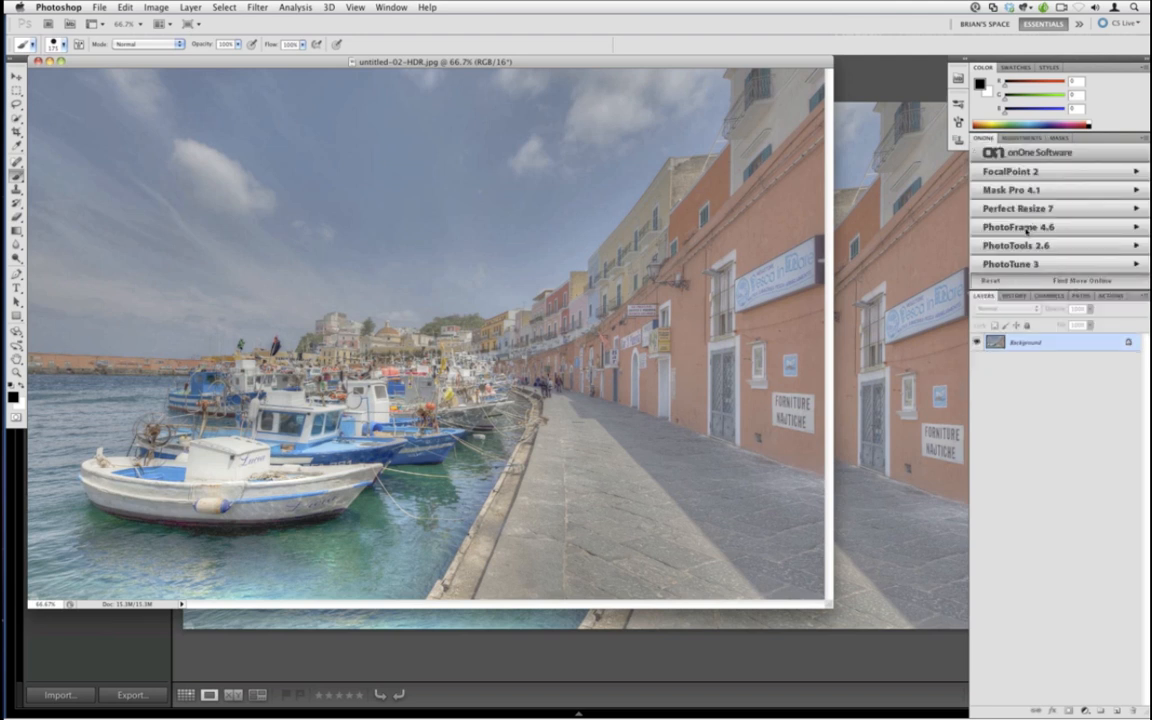
{"action": "left_click", "coordinate": [1020, 245]}
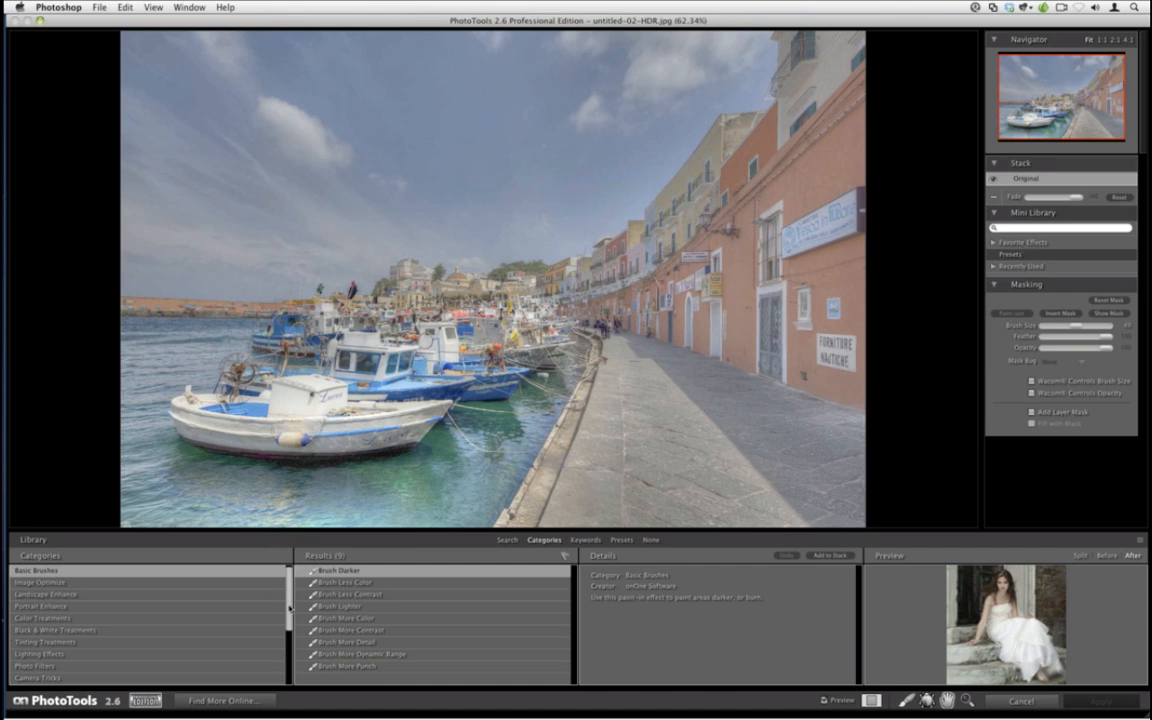
Apply the Moulin Rouge A3 effect from the Stylized Effects category and fade it to slightly below half strength.
{"action": "scroll", "coordinate": [290, 607], "scroll_direction": "down", "scroll_amount": 4}
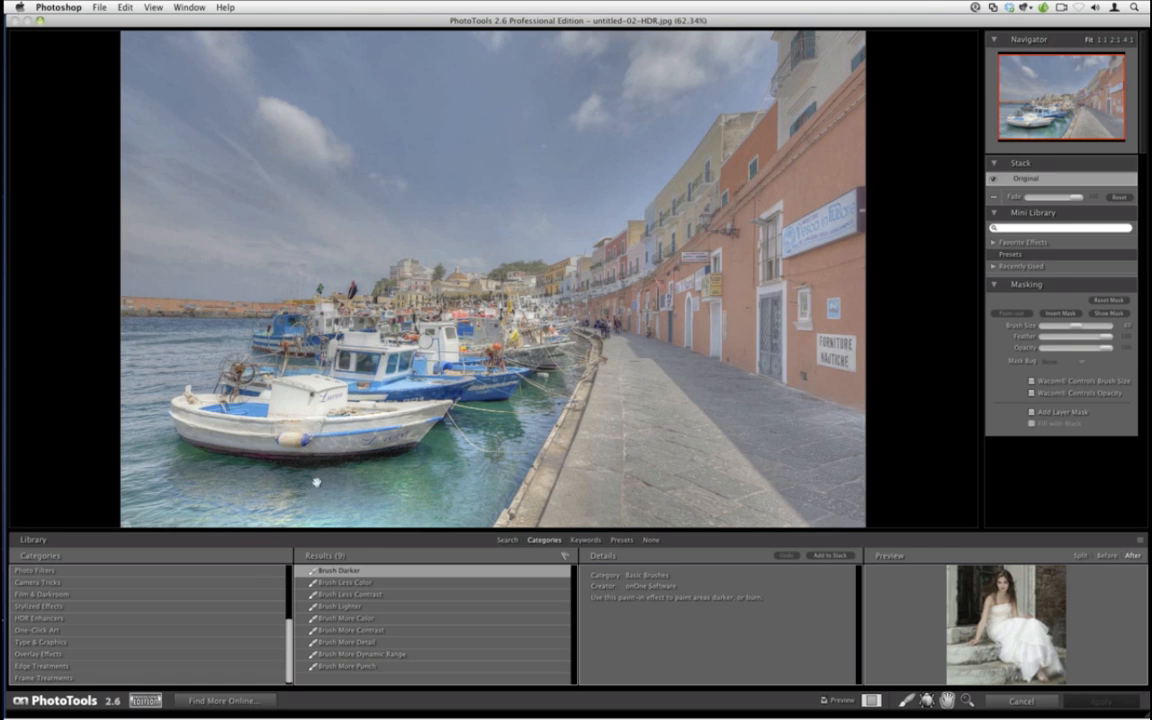
{"action": "left_click", "coordinate": [185, 606]}
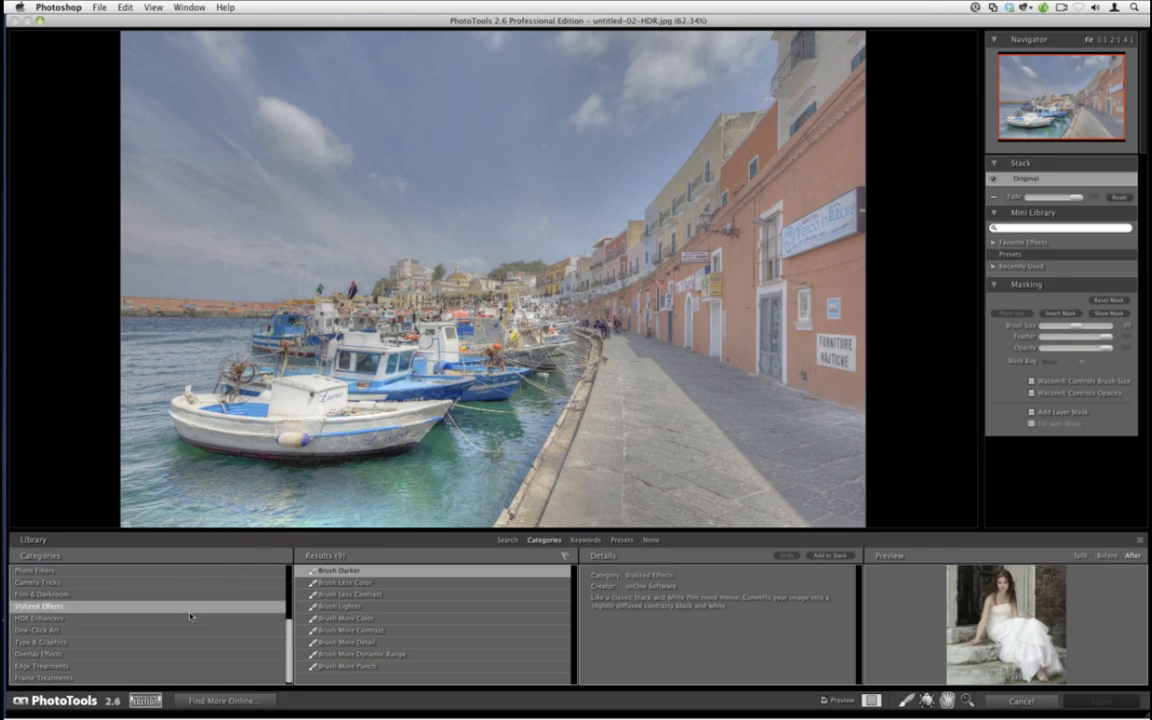
{"action": "left_click_drag", "start_coordinate": [574, 589], "coordinate": [577, 642]}
{"action": "left_click", "coordinate": [481, 651]}
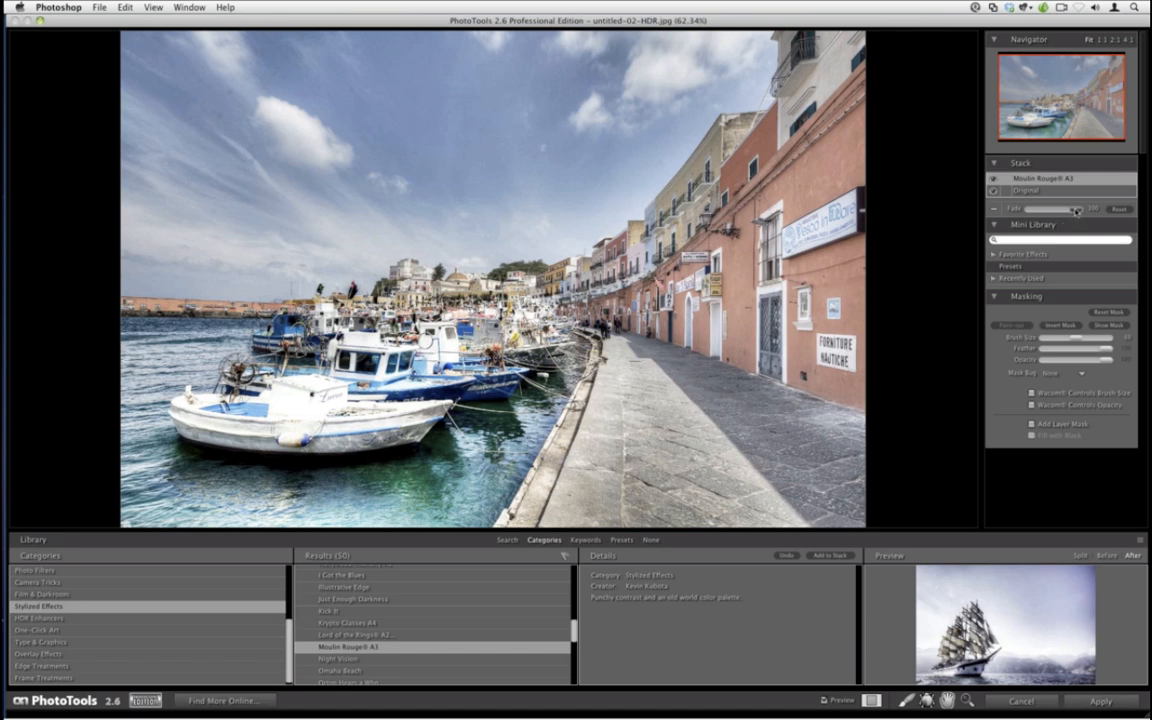
{"action": "mouse_move", "coordinate": [1076, 210]}
{"action": "left_mouse_down"}
{"action": "mouse_move", "coordinate": [1030, 209]}
{"action": "mouse_move", "coordinate": [1058, 210]}
{"action": "left_mouse_up"}
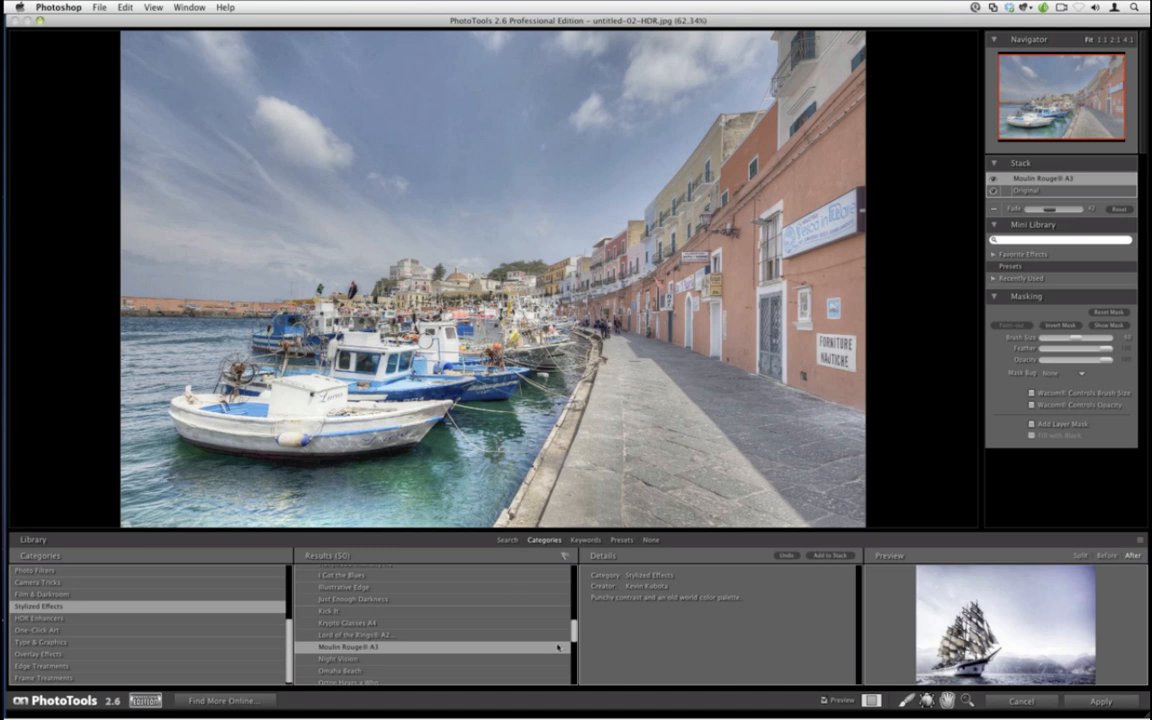
Add the Golden Hour Enhancer effect to the stack and inspect it up close on the distant boats and buildings.
{"action": "left_click_drag", "start_coordinate": [571, 628], "coordinate": [574, 612]}
{"action": "scroll", "coordinate": [525, 637], "scroll_direction": "up", "scroll_amount": 3}
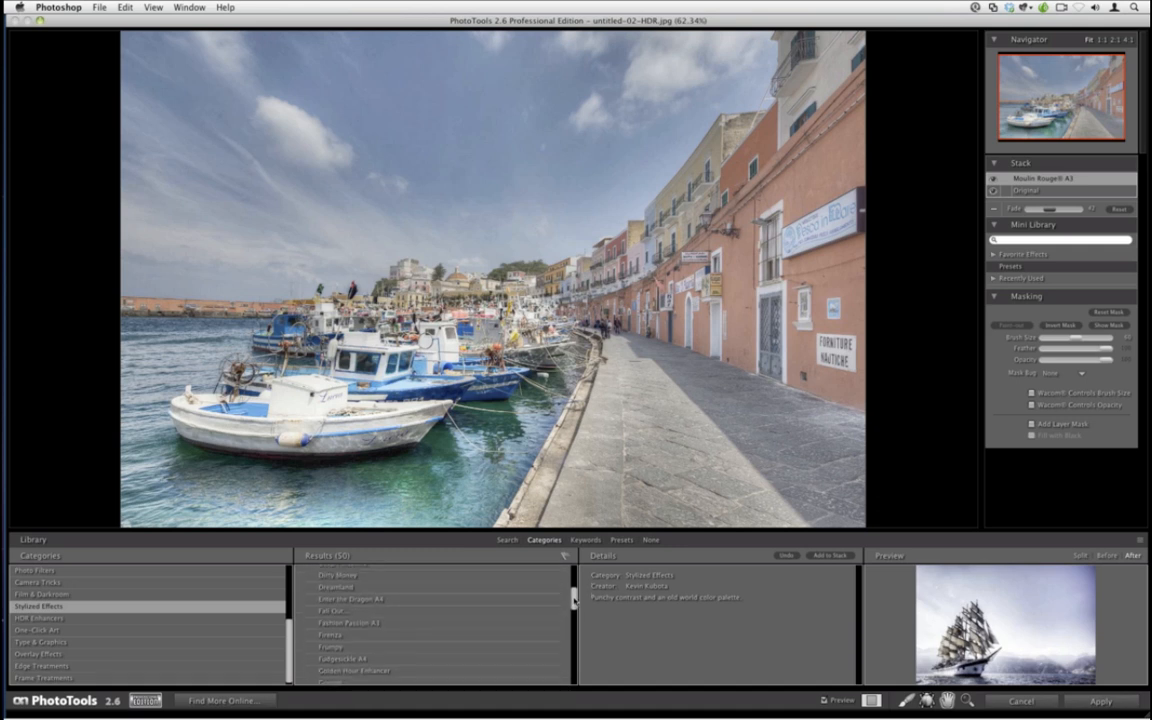
{"action": "left_click", "coordinate": [525, 636]}
{"action": "left_click", "coordinate": [838, 556]}
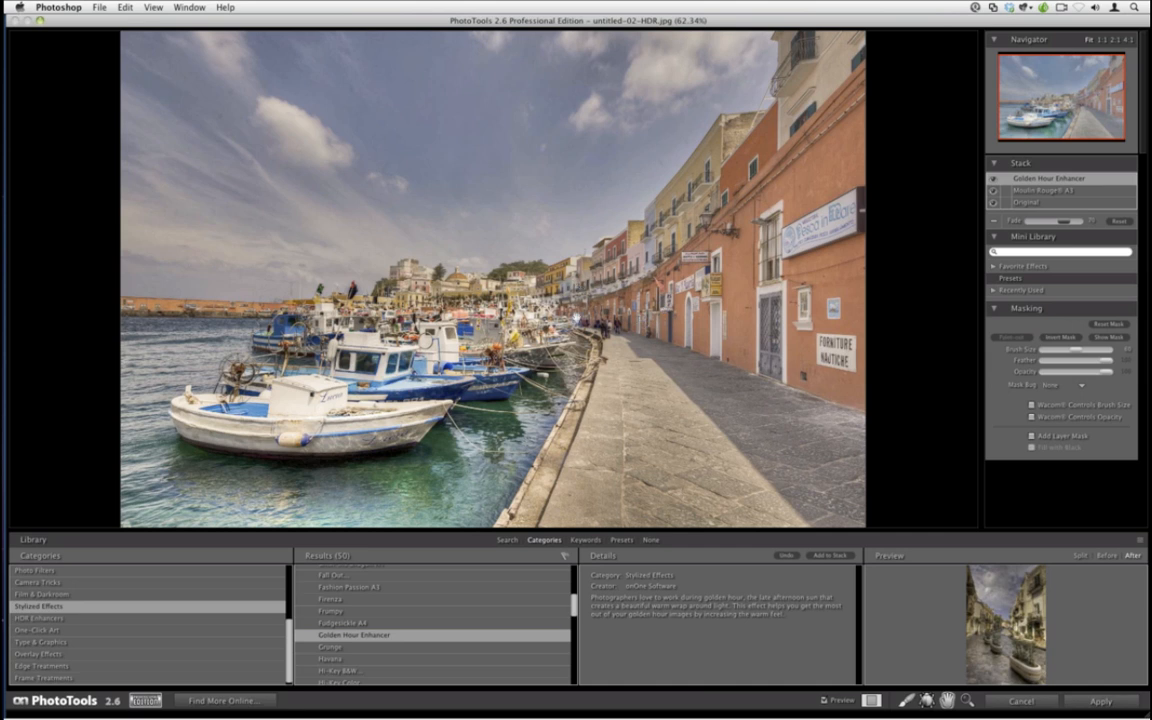
{"action": "scroll", "coordinate": [576, 318], "scroll_direction": "up", "scroll_amount": 1}
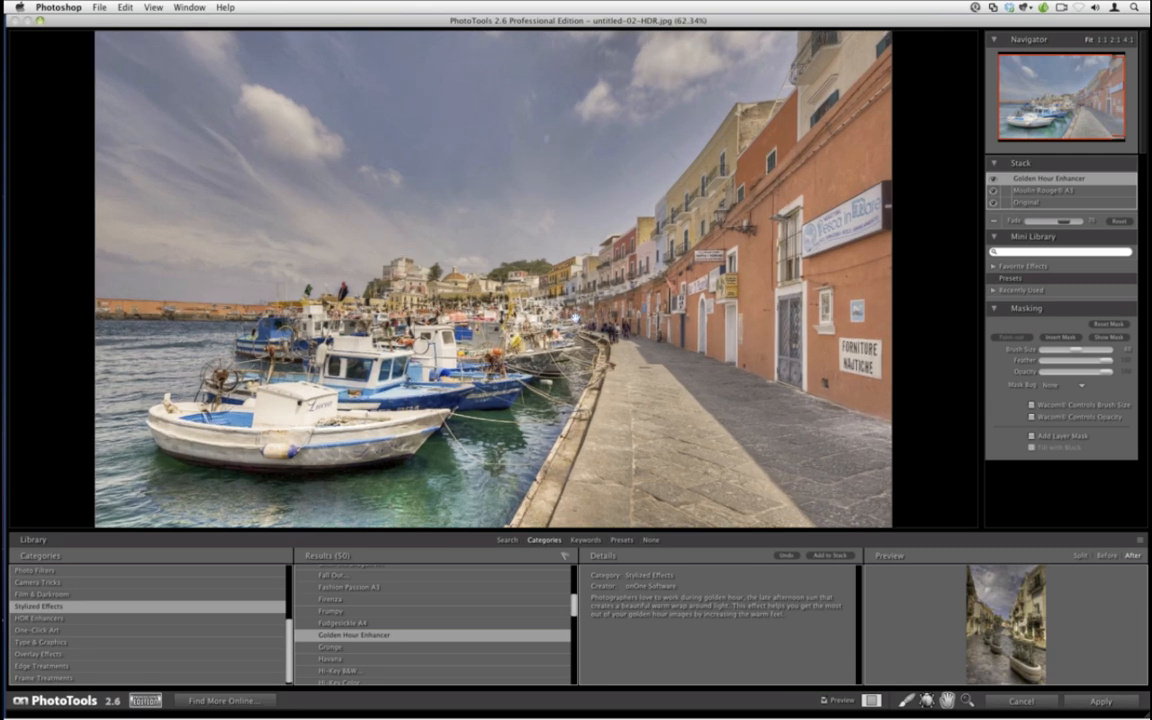
{"action": "scroll", "coordinate": [575, 318], "scroll_direction": "up", "scroll_amount": 3}
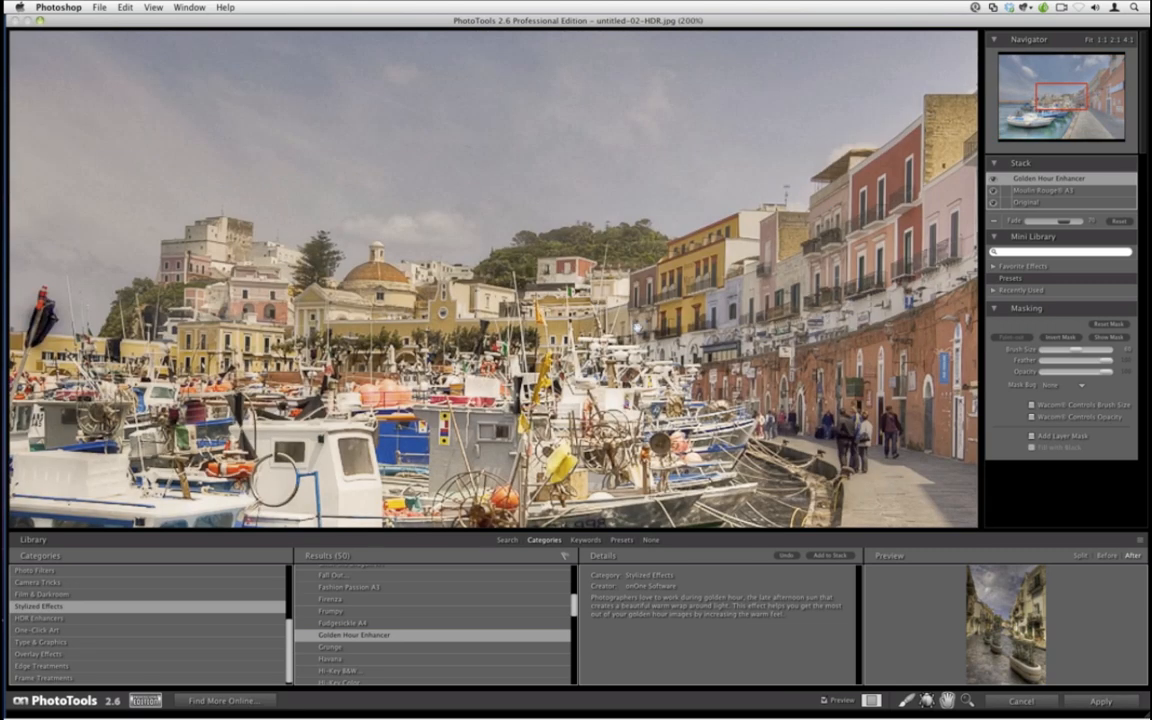
{"action": "scroll", "coordinate": [707, 316], "scroll_direction": "up", "scroll_amount": 1}
{"action": "left_click_drag", "start_coordinate": [827, 323], "coordinate": [706, 322]}
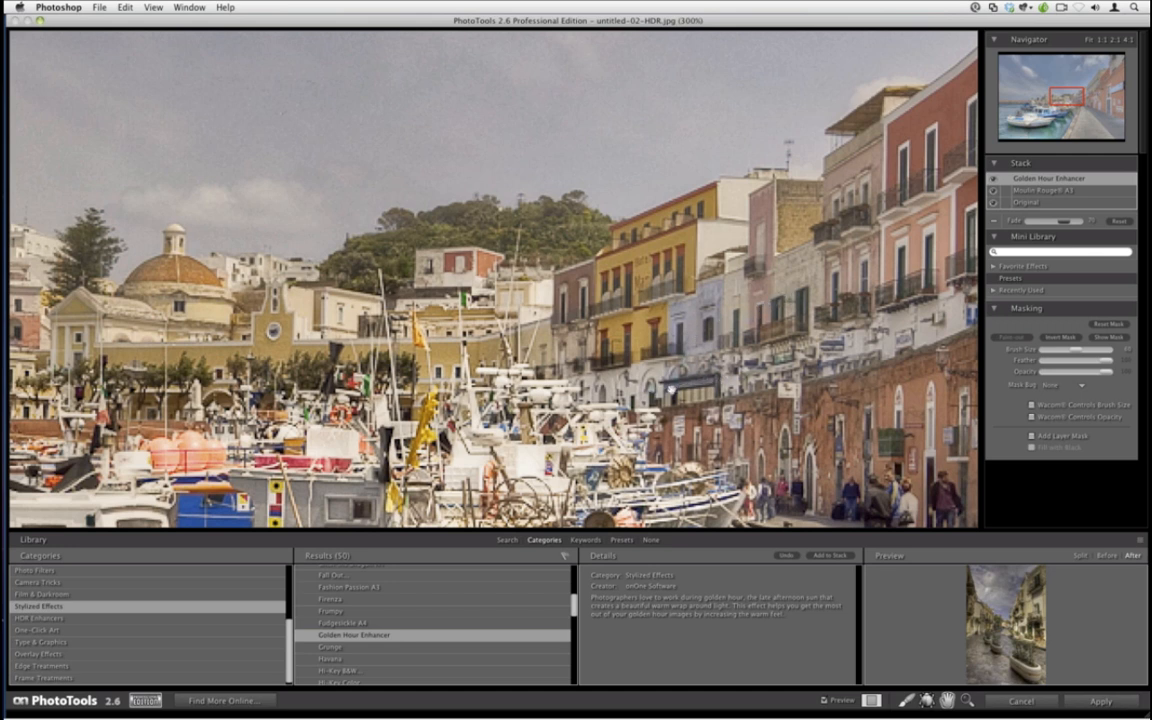
{"action": "key", "text": "super+0"}
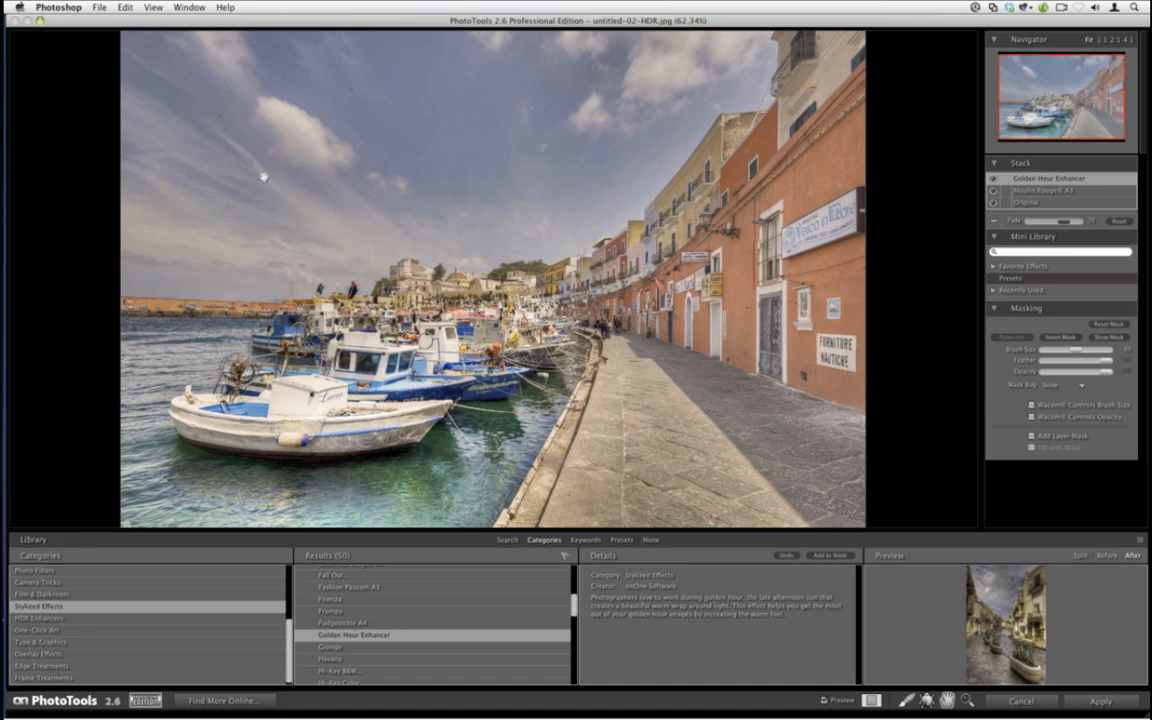
Strengthen the Golden Hour Enhancer slightly and paint it out of the whole sky with an enlarged masking brush.
{"action": "left_click", "coordinate": [904, 703]}
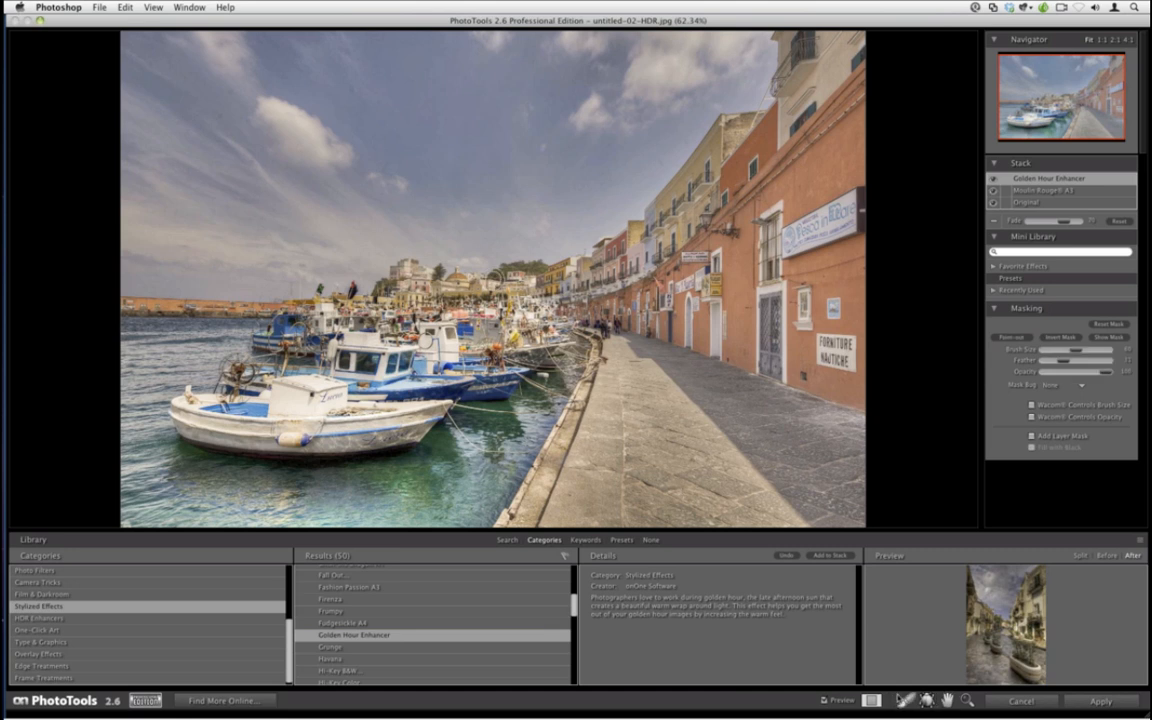
{"action": "key", "text": "bracketright"}
{"action": "key", "text": "bracketright"}
{"action": "key", "text": "bracketright"}
{"action": "key", "text": "bracketright"}
{"action": "key", "text": "bracketright"}
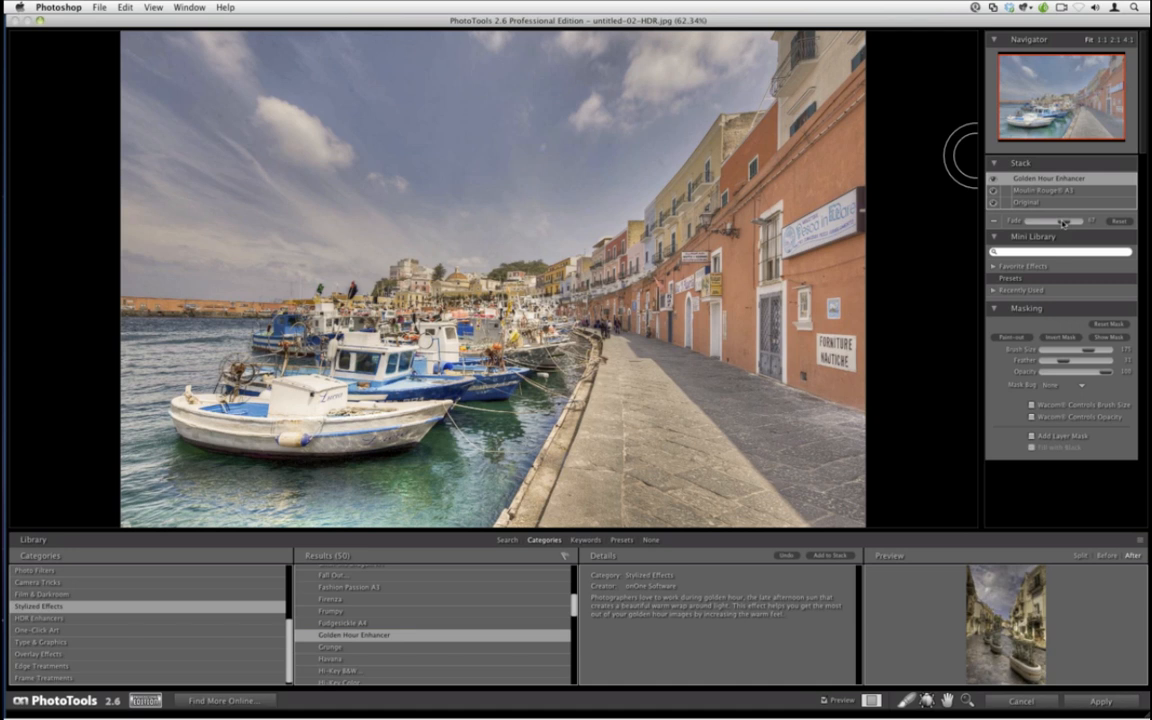
{"action": "mouse_move", "coordinate": [1063, 222]}
{"action": "left_mouse_down"}
{"action": "mouse_move", "coordinate": [1050, 222]}
{"action": "mouse_move", "coordinate": [1072, 221]}
{"action": "left_mouse_up"}
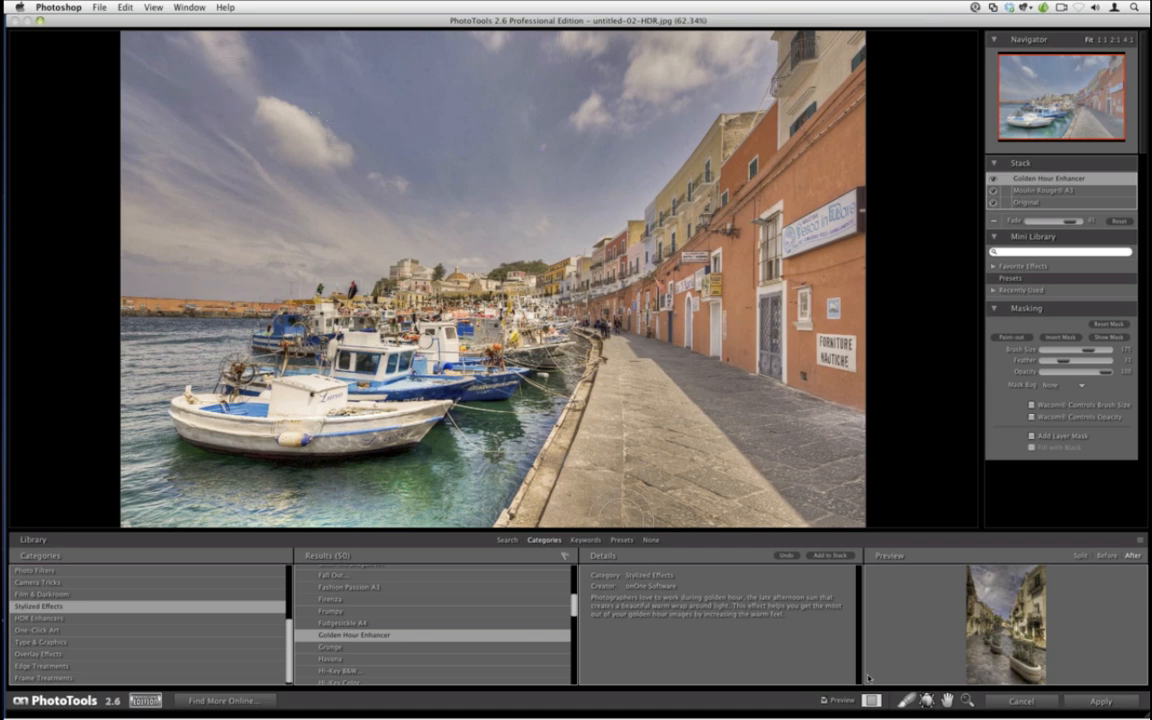
{"action": "mouse_move", "coordinate": [632, 58]}
{"action": "left_mouse_down"}
{"action": "mouse_move", "coordinate": [138, 52]}
{"action": "mouse_move", "coordinate": [125, 250]}
{"action": "mouse_move", "coordinate": [113, 257]}
{"action": "mouse_move", "coordinate": [215, 262]}
{"action": "mouse_move", "coordinate": [250, 240]}
{"action": "mouse_move", "coordinate": [200, 195]}
{"action": "mouse_move", "coordinate": [215, 100]}
{"action": "mouse_move", "coordinate": [280, 210]}
{"action": "mouse_move", "coordinate": [330, 234]}
{"action": "mouse_move", "coordinate": [400, 215]}
{"action": "mouse_move", "coordinate": [464, 245]}
{"action": "mouse_move", "coordinate": [570, 180]}
{"action": "mouse_move", "coordinate": [652, 158]}
{"action": "mouse_move", "coordinate": [628, 108]}
{"action": "mouse_move", "coordinate": [672, 48]}
{"action": "mouse_move", "coordinate": [640, 45]}
{"action": "left_mouse_up"}
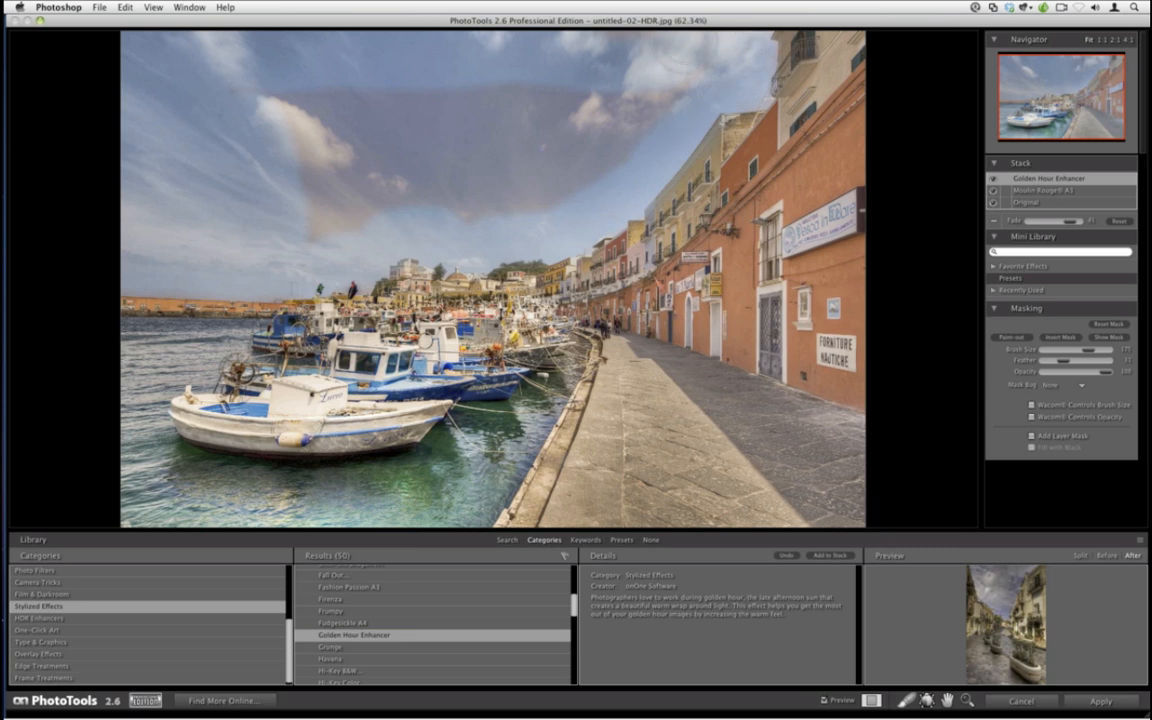
{"action": "mouse_move", "coordinate": [280, 88]}
{"action": "left_mouse_down"}
{"action": "mouse_move", "coordinate": [312, 137]}
{"action": "mouse_move", "coordinate": [253, 81]}
{"action": "mouse_move", "coordinate": [292, 152]}
{"action": "mouse_move", "coordinate": [358, 219]}
{"action": "mouse_move", "coordinate": [428, 193]}
{"action": "mouse_move", "coordinate": [575, 183]}
{"action": "mouse_move", "coordinate": [642, 146]}
{"action": "mouse_move", "coordinate": [710, 56]}
{"action": "mouse_move", "coordinate": [572, 130]}
{"action": "mouse_move", "coordinate": [382, 150]}
{"action": "mouse_move", "coordinate": [315, 118]}
{"action": "mouse_move", "coordinate": [334, 84]}
{"action": "mouse_move", "coordinate": [617, 82]}
{"action": "mouse_move", "coordinate": [345, 126]}
{"action": "left_mouse_up"}
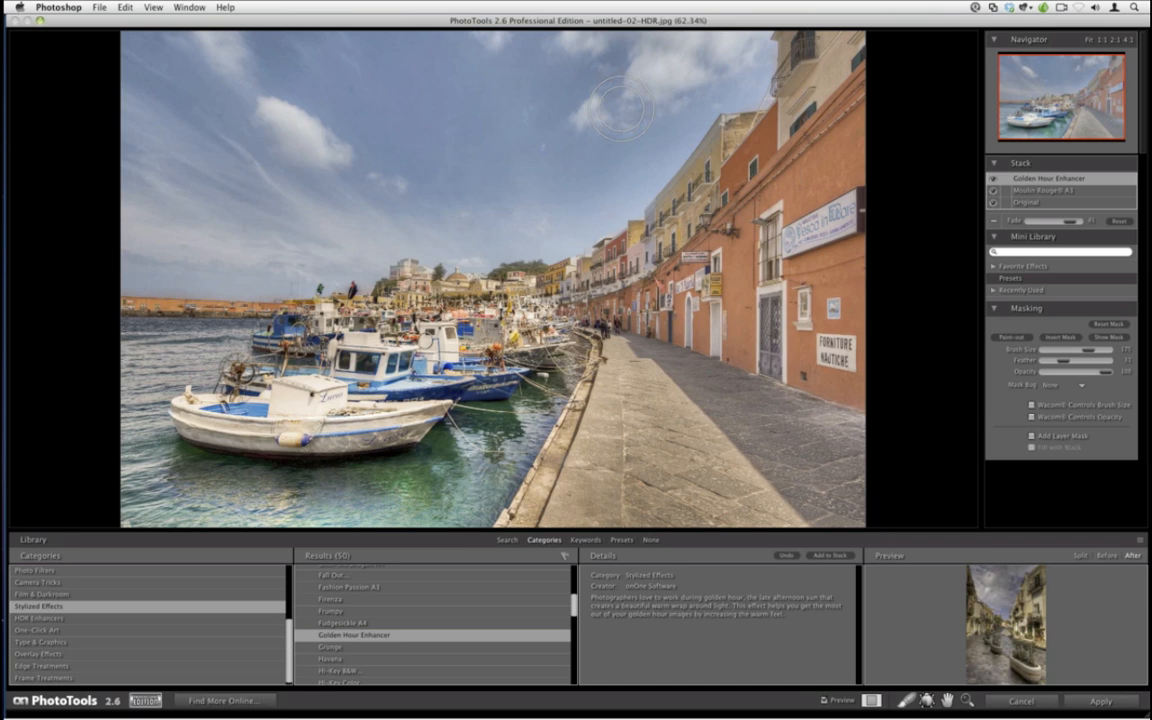
Add the Pastel Colors effect above the Golden Hour Enhancer and fade it down to a faint strength.
{"action": "left_click_drag", "start_coordinate": [574, 600], "coordinate": [574, 638]}
{"action": "scroll", "coordinate": [527, 647], "scroll_direction": "down", "scroll_amount": 2}
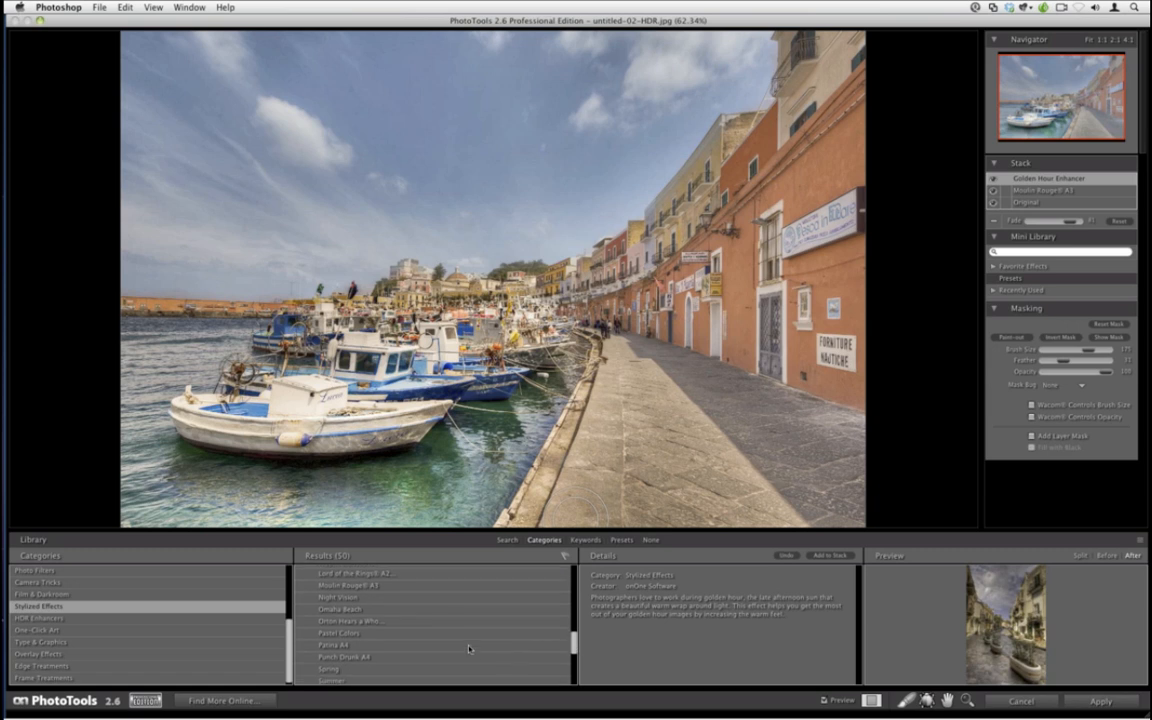
{"action": "left_click", "coordinate": [478, 633]}
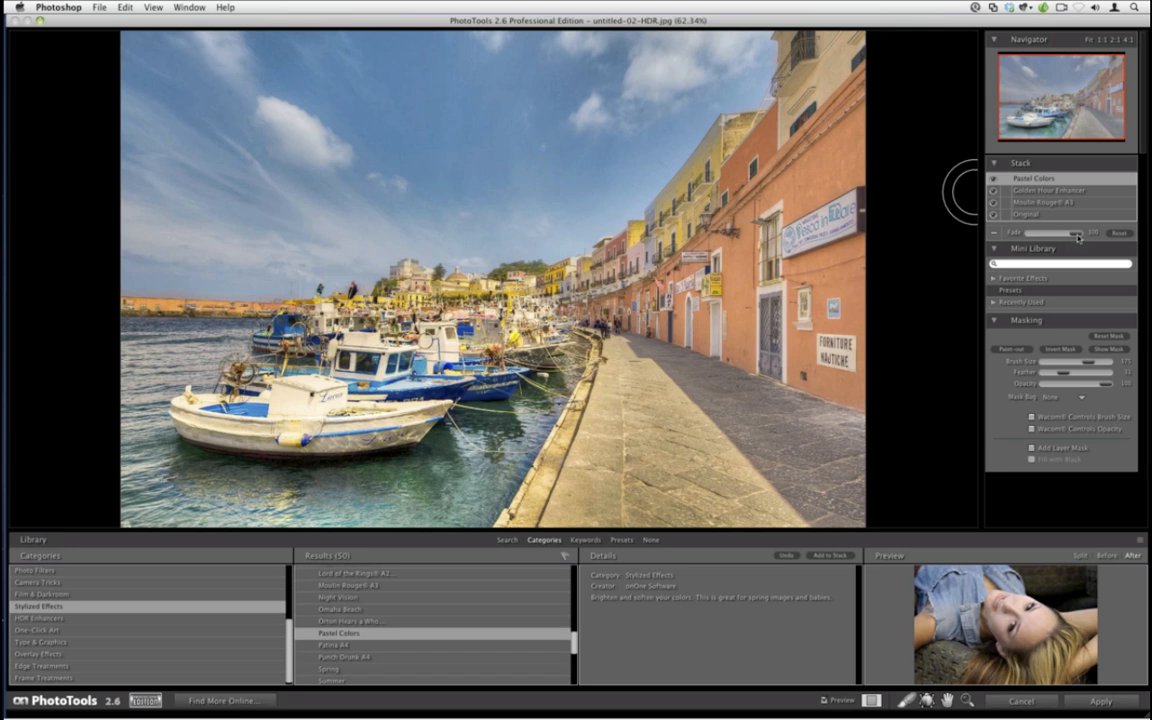
{"action": "left_click_drag", "start_coordinate": [1078, 236], "coordinate": [1036, 236]}
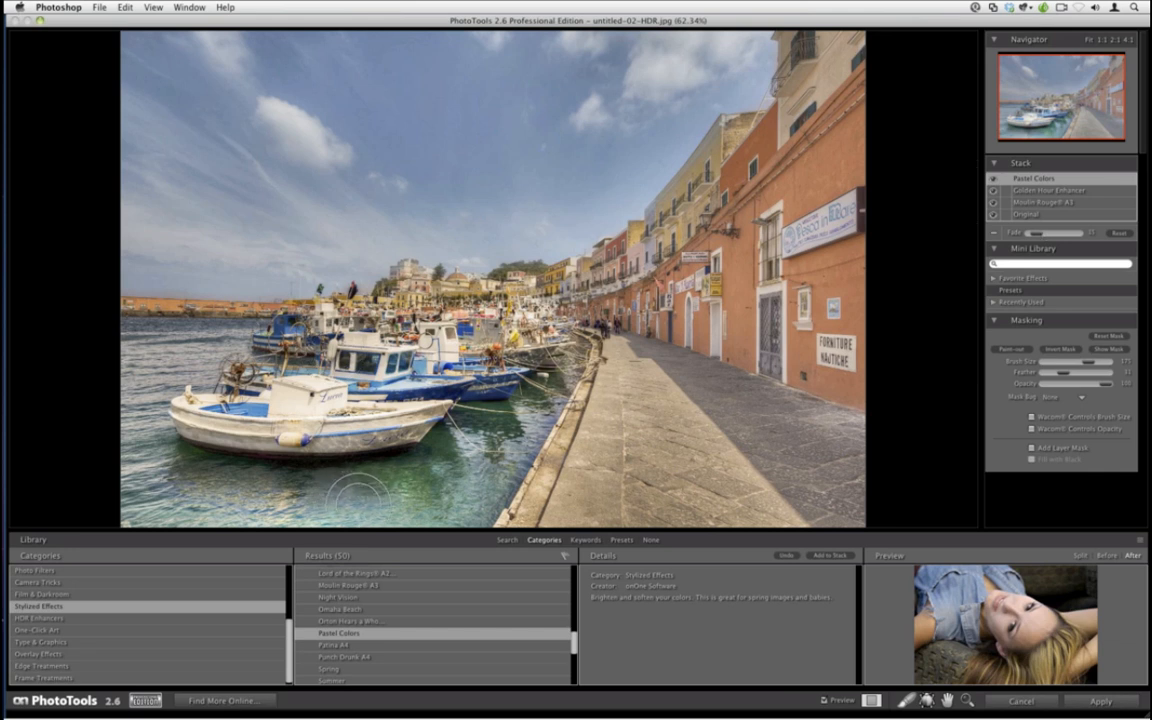
Add the Orton Hears a Who effect above Pastel Colors and fade it down to roughly a fifth of its strength.
{"action": "scroll", "coordinate": [578, 654], "scroll_direction": "up", "scroll_amount": 3}
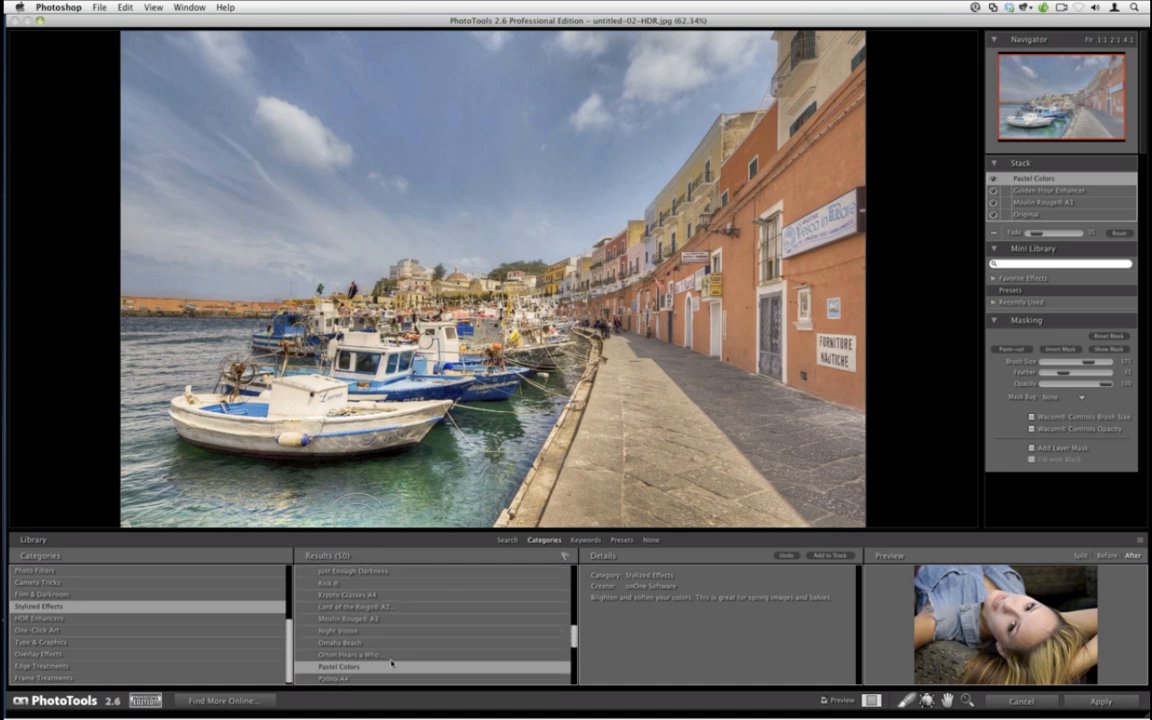
{"action": "left_click", "coordinate": [345, 655]}
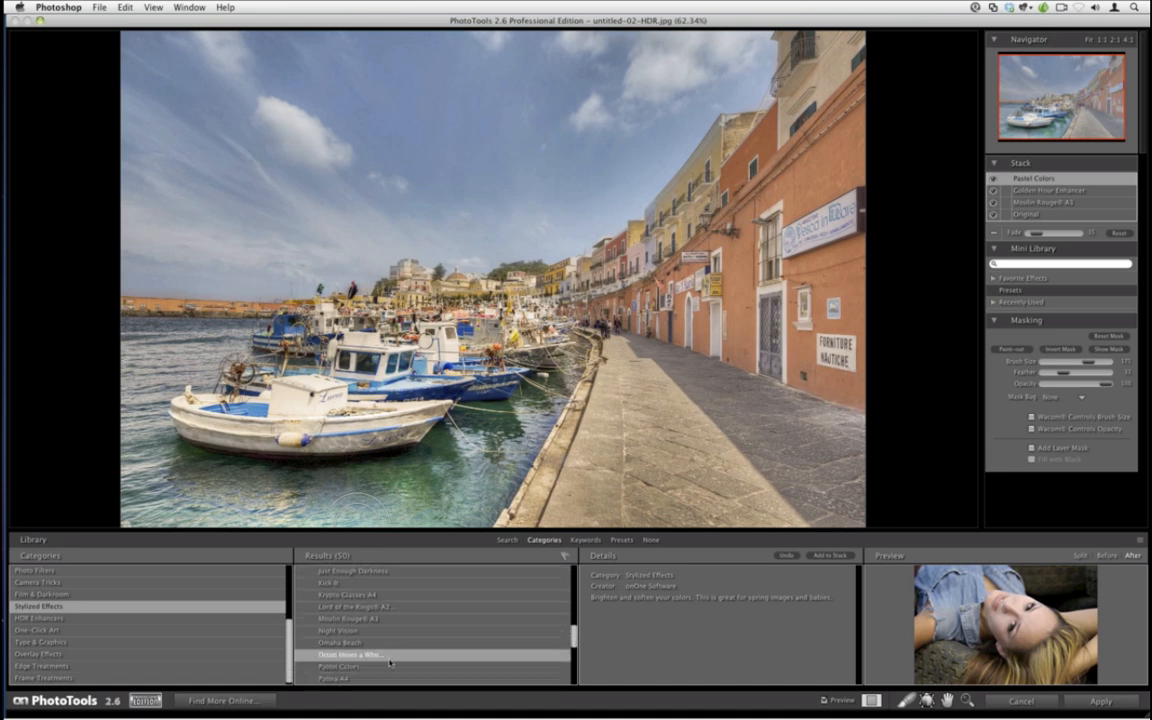
{"action": "left_click", "coordinate": [828, 555]}
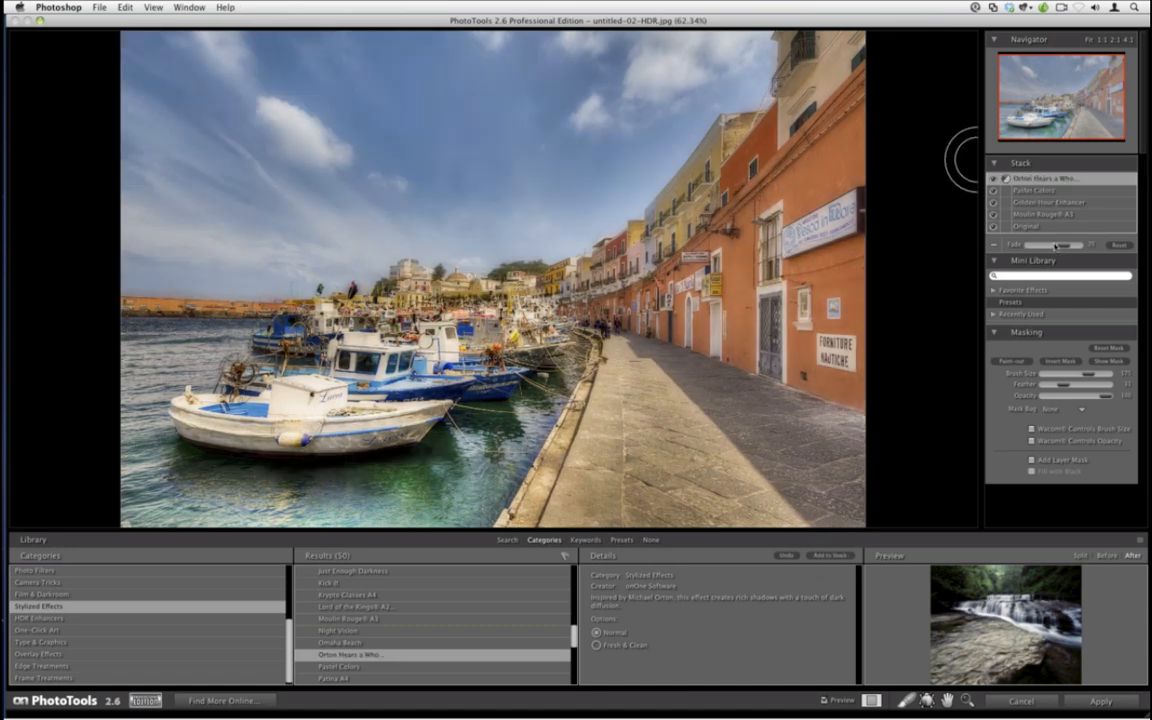
{"action": "mouse_move", "coordinate": [1063, 245]}
{"action": "left_mouse_down"}
{"action": "mouse_move", "coordinate": [1017, 245]}
{"action": "mouse_move", "coordinate": [1040, 246]}
{"action": "left_mouse_up"}
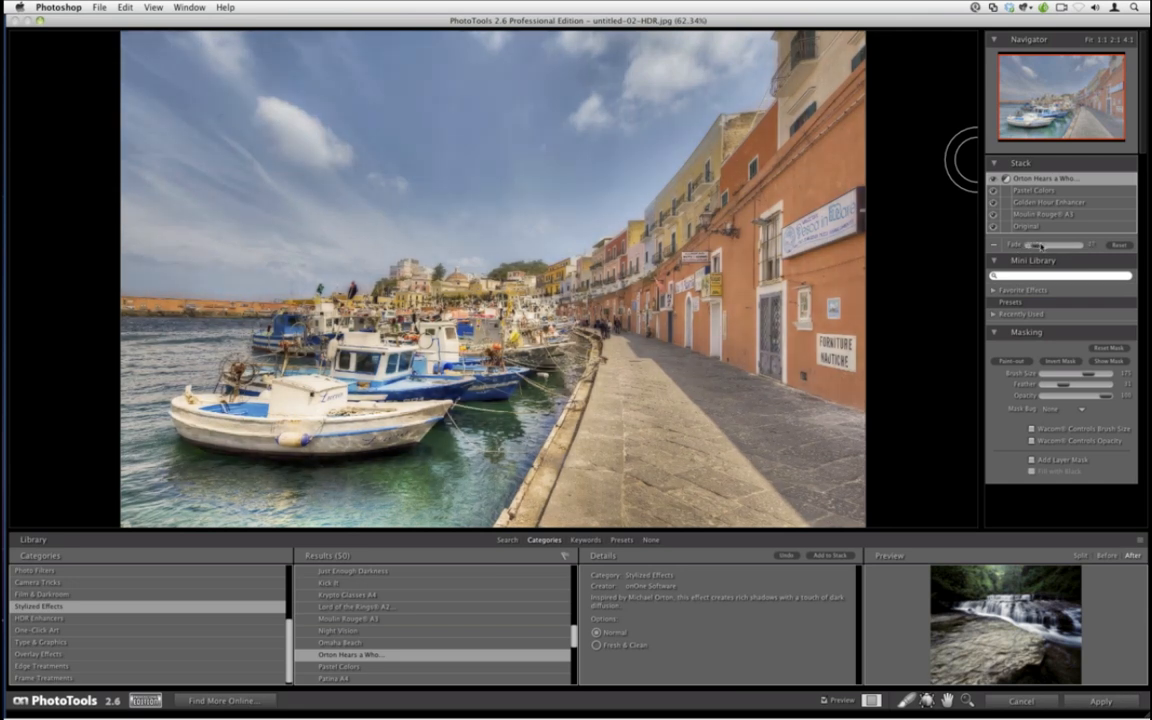
Add the Just Enough Darkness effect to the top of the stack and fade it to about a third of its strength.
{"action": "scroll", "coordinate": [390, 615], "scroll_direction": "up", "scroll_amount": 3}
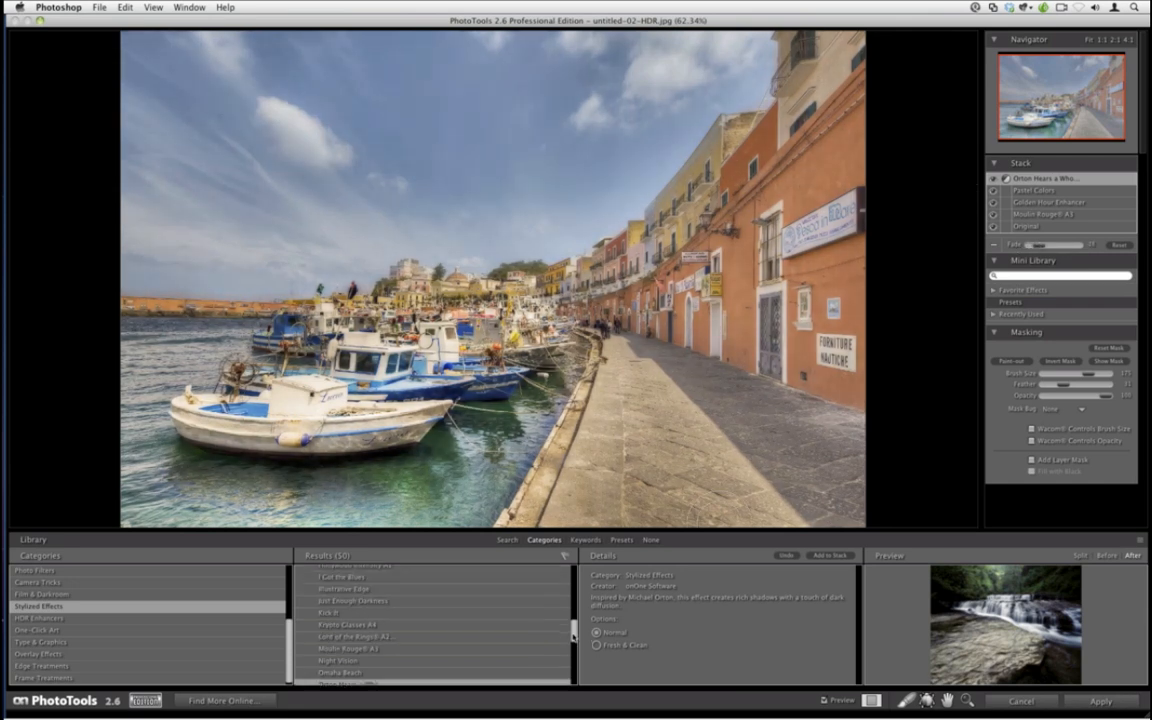
{"action": "left_click", "coordinate": [390, 612]}
{"action": "left_click", "coordinate": [830, 555]}
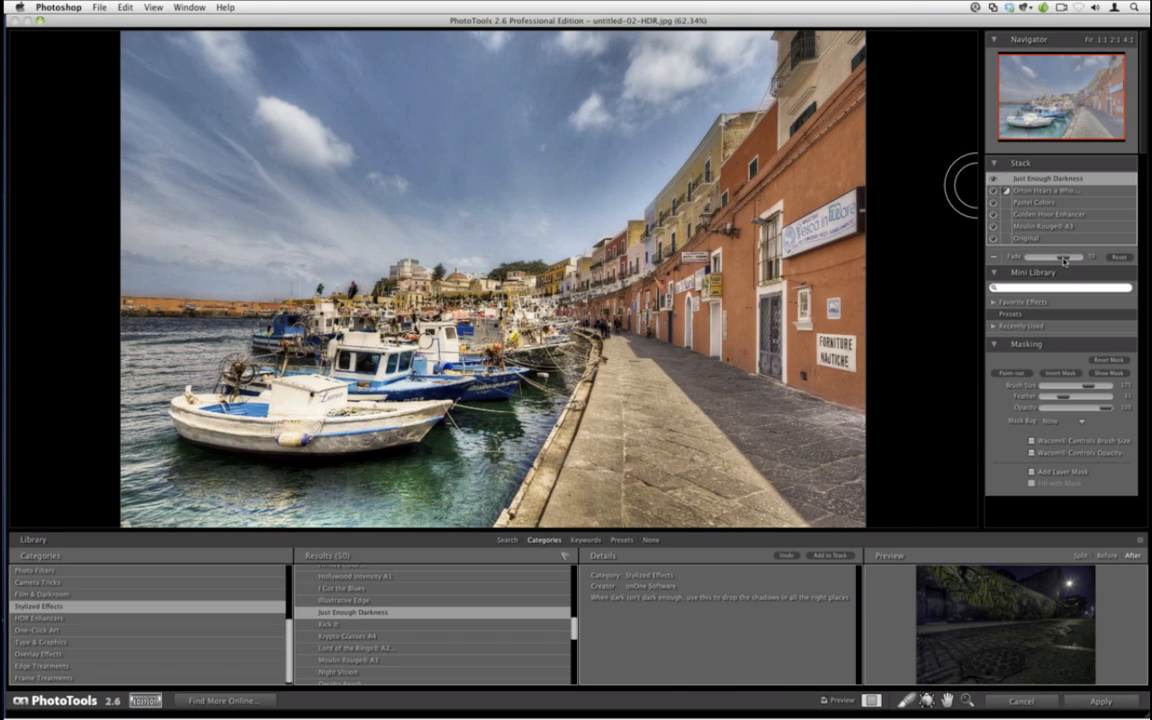
{"action": "left_click_drag", "start_coordinate": [1064, 260], "coordinate": [1045, 258]}
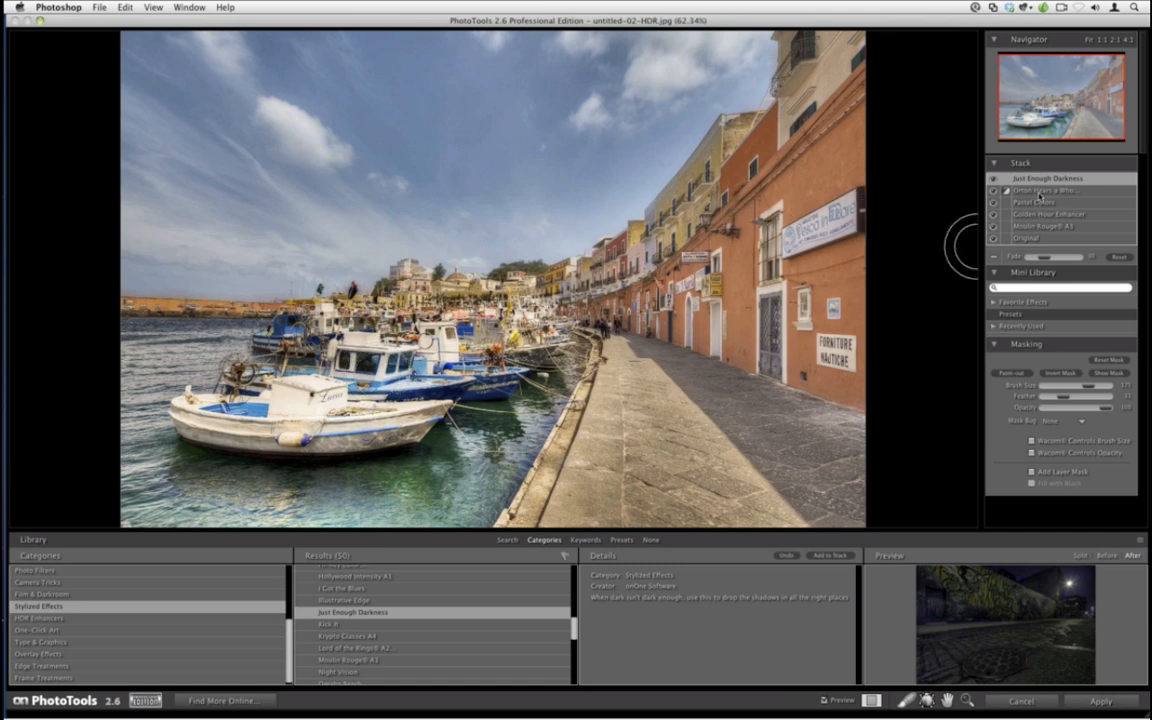
Paint the Golden Hour Enhancer out of the open harbor water in the foreground with a medium-sized masking brush.
{"action": "left_click", "coordinate": [1033, 214]}
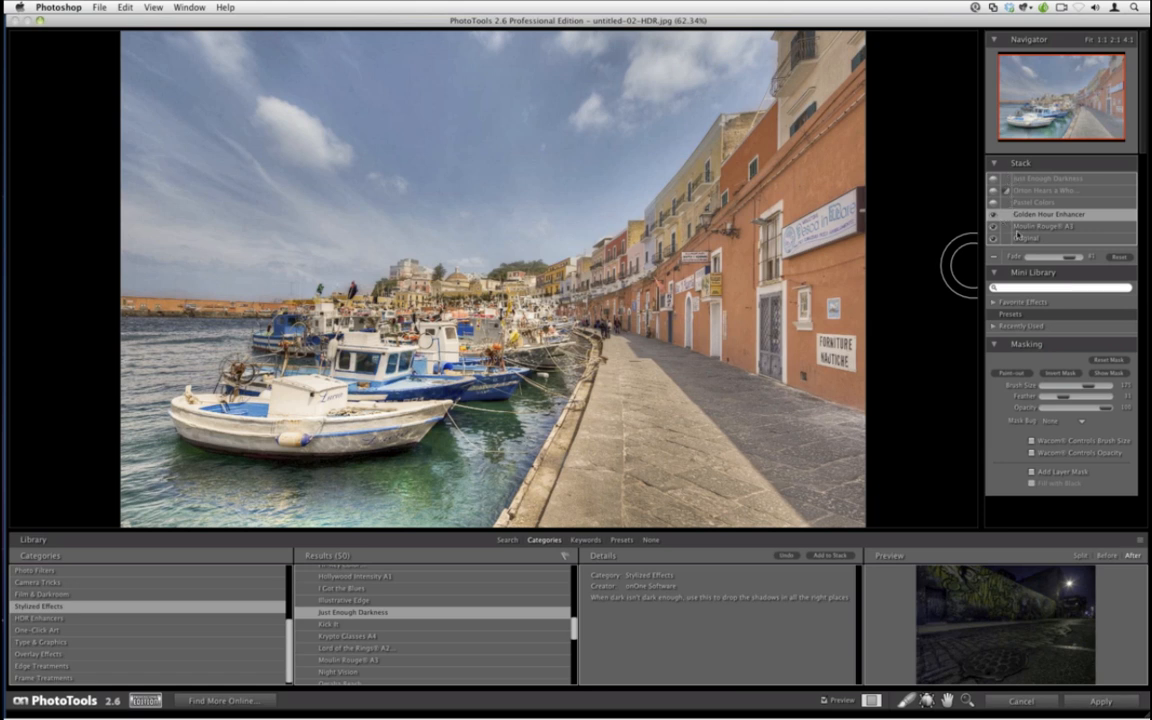
{"action": "left_click", "coordinate": [1022, 180]}
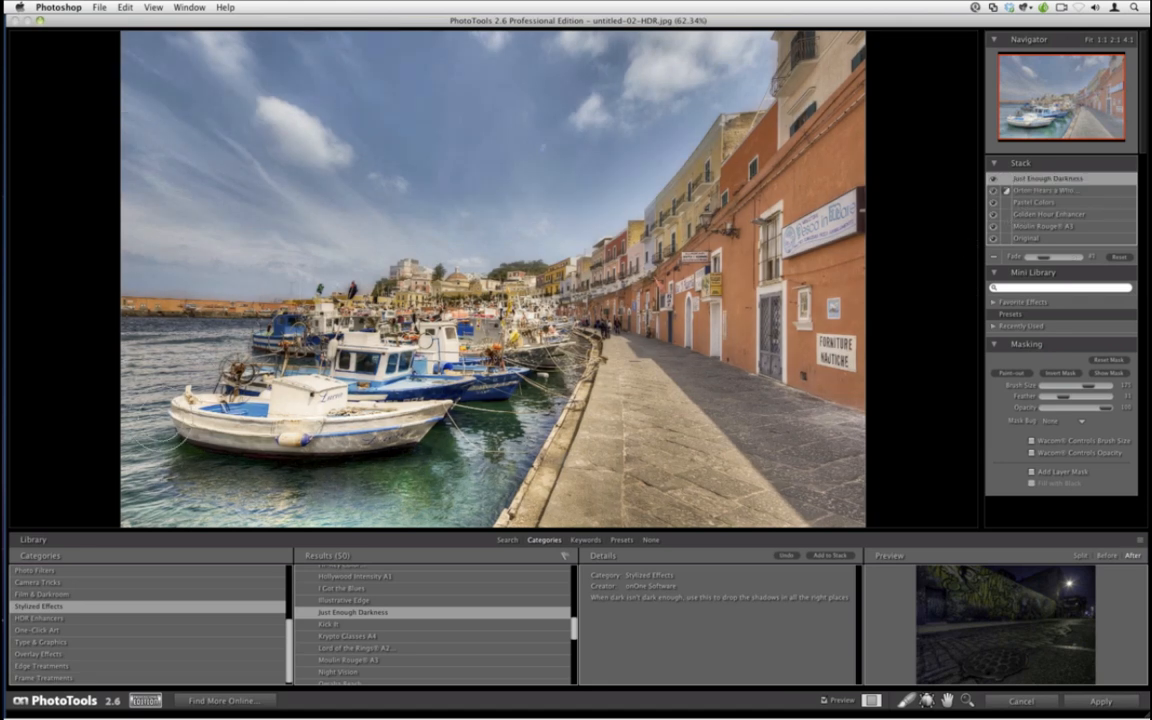
{"action": "left_click", "coordinate": [1075, 216]}
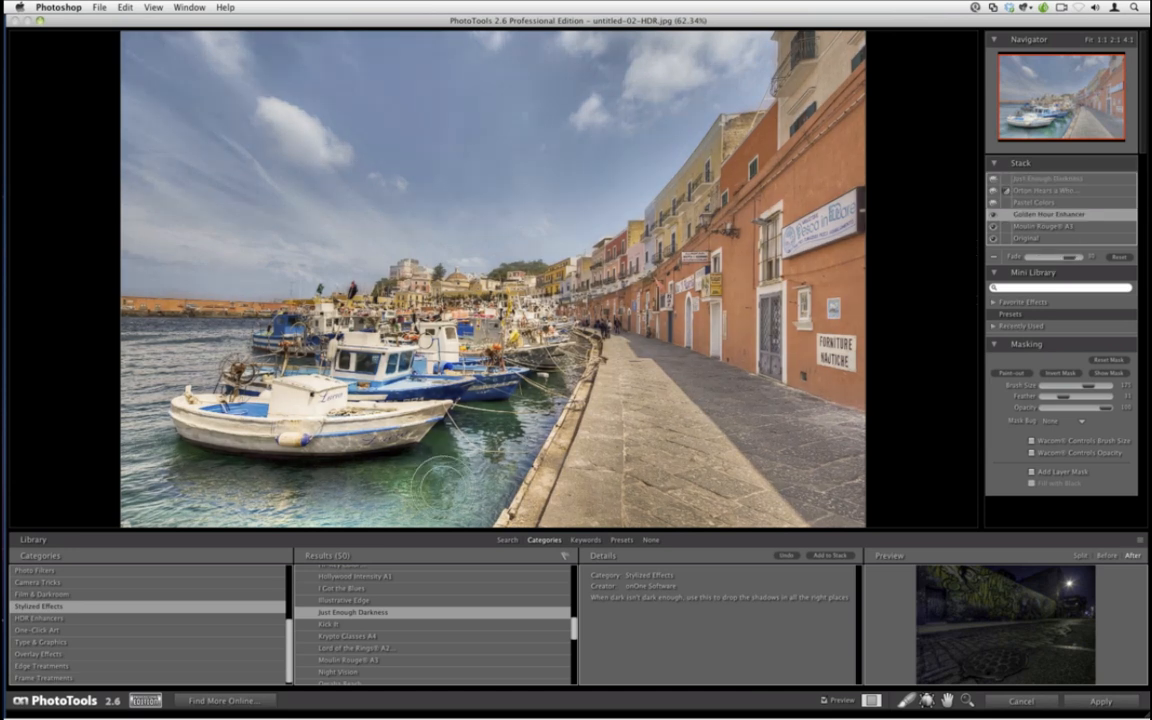
{"action": "key", "text": "bracketleft"}
{"action": "key", "text": "bracketleft"}
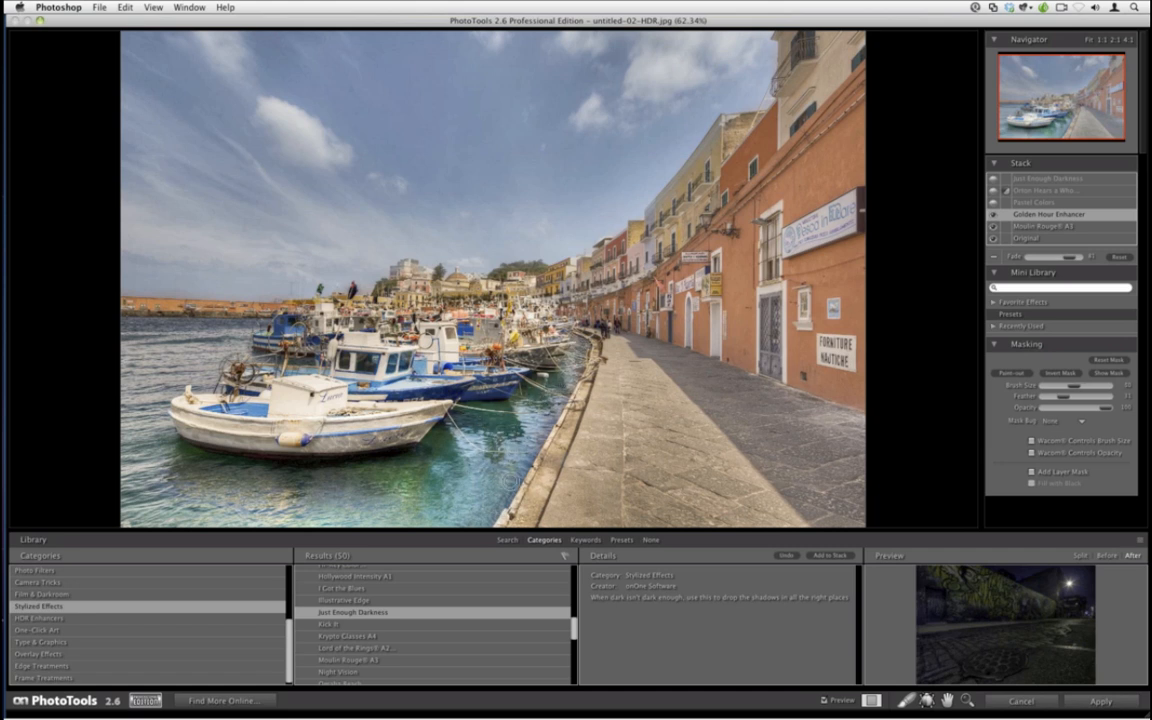
{"action": "key", "text": "bracketright"}
{"action": "key", "text": "bracketright"}
{"action": "key", "text": "bracketright"}
{"action": "key", "text": "bracketright"}
{"action": "left_click_drag", "start_coordinate": [385, 450], "coordinate": [322, 506]}
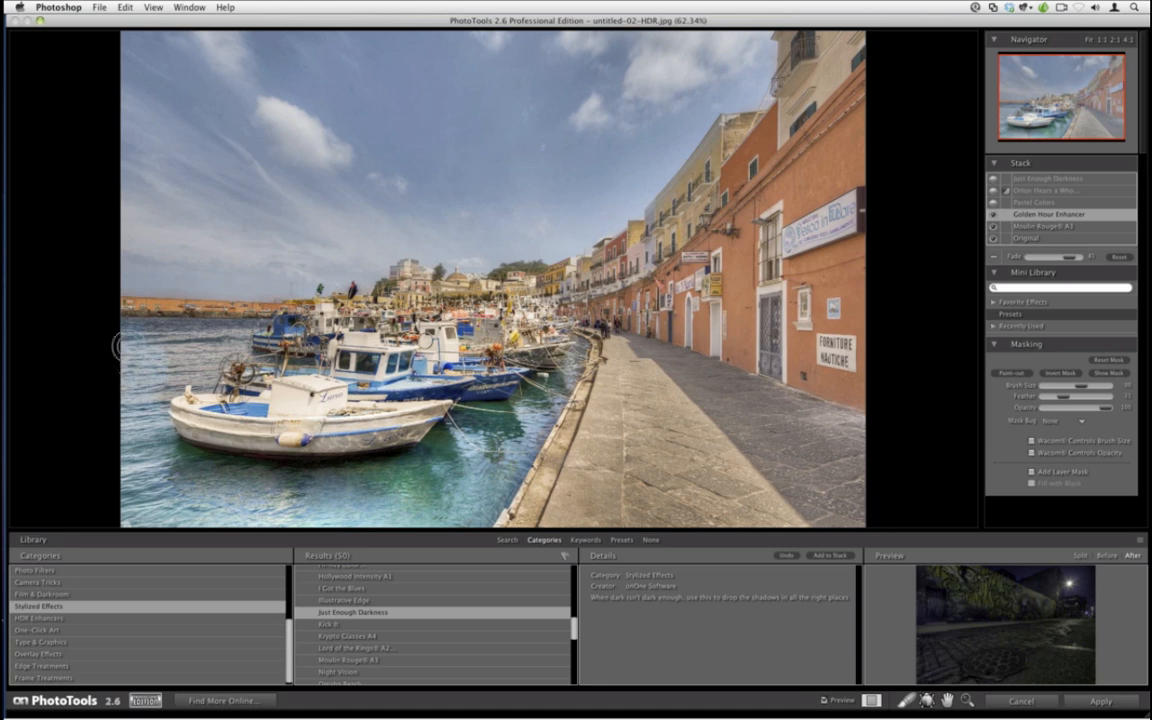
Paint the Golden Hour Enhancer out of the remaining water around the boats with a smaller masking brush.
{"action": "key", "text": "bracketleft"}
{"action": "key", "text": "bracketleft"}
{"action": "key", "text": "bracketleft"}
{"action": "key", "text": "bracketleft"}
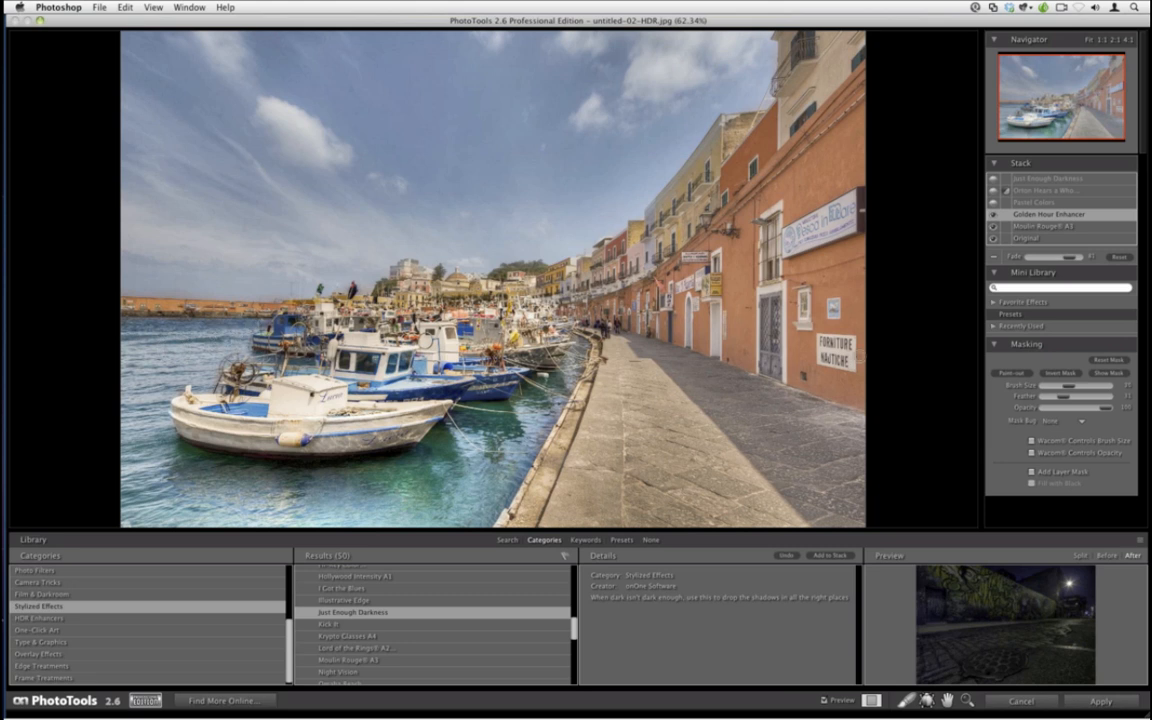
Apply the complete effect stack to the photo and compare the resulting layer with the original at fit-on-screen size.
{"action": "left_click", "coordinate": [1033, 177]}
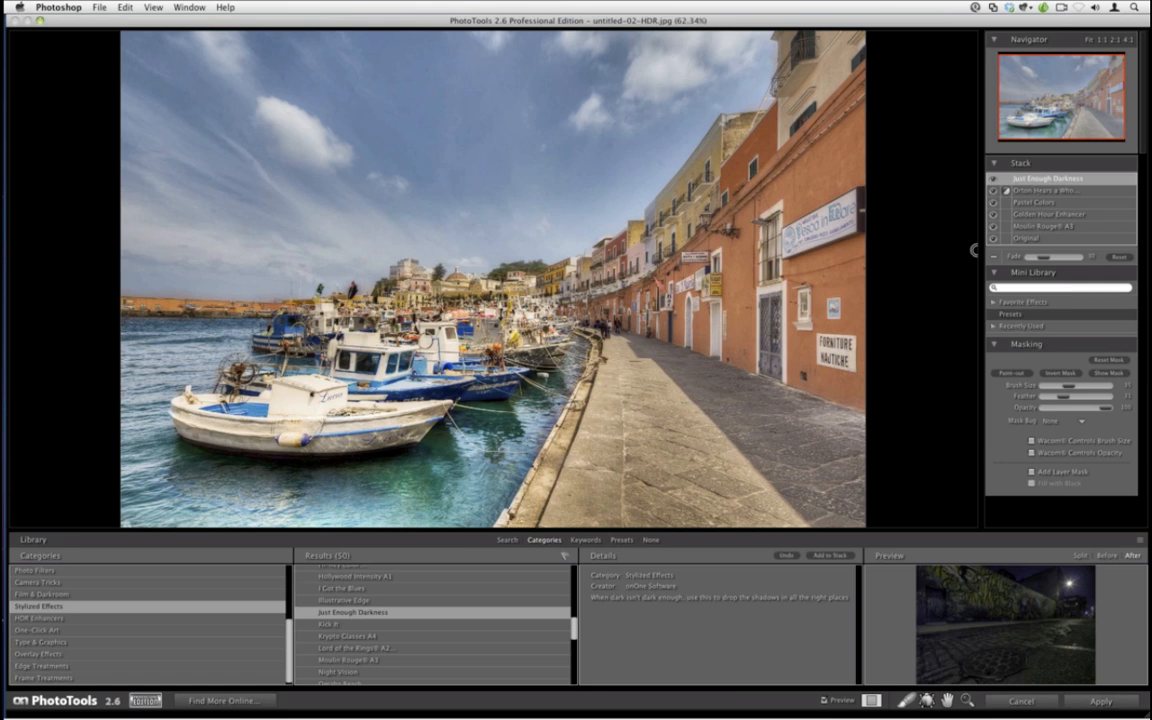
{"action": "left_click", "coordinate": [1100, 702]}
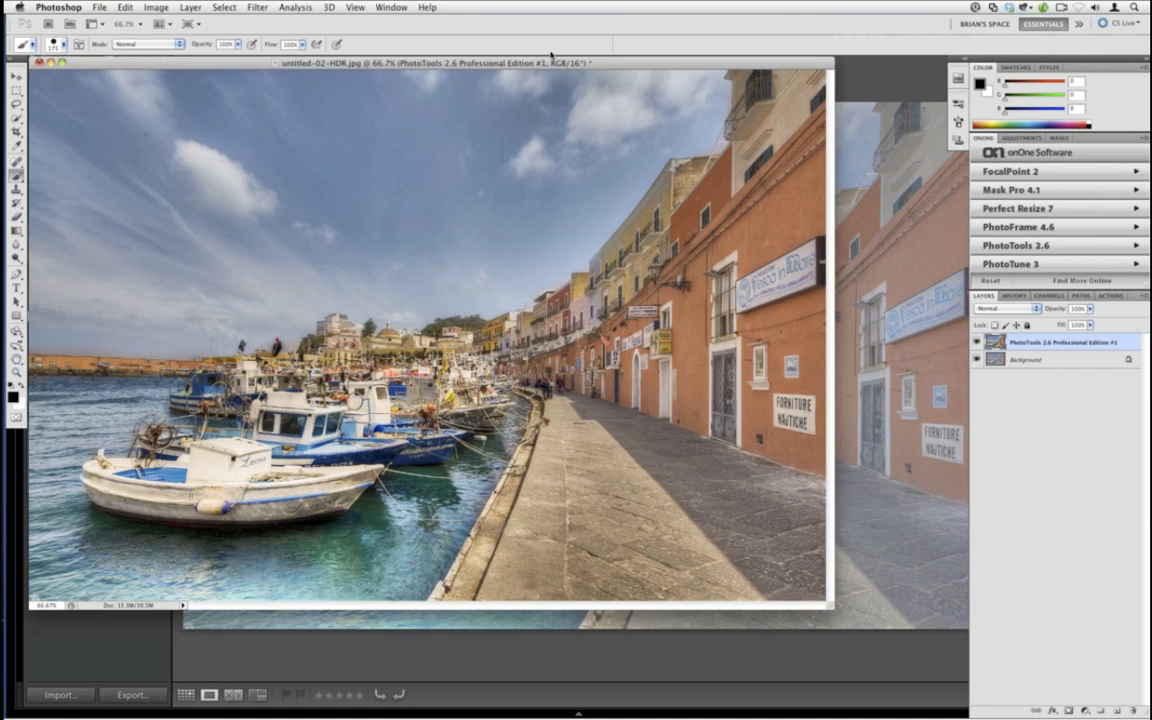
{"action": "key", "text": "super+0"}
{"action": "left_click", "coordinate": [976, 344]}
{"action": "left_click", "coordinate": [976, 344]}
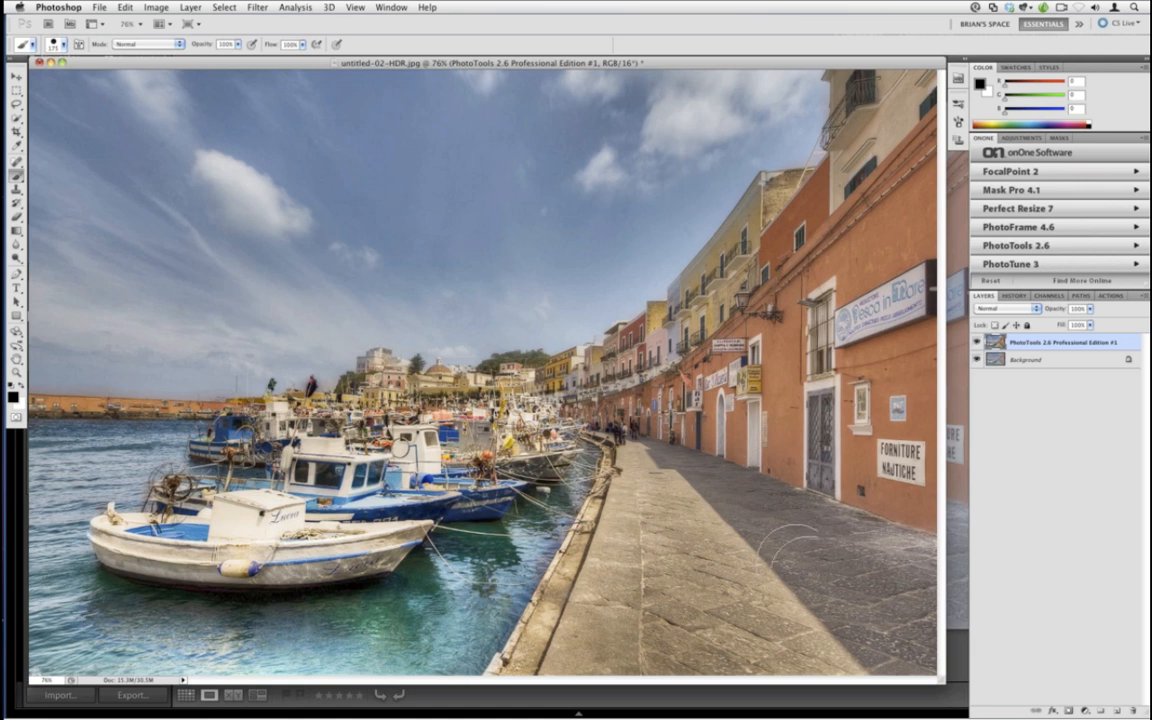
Add a layer mask to the PhotoTools layer and paint over the shaded pavement in black at 40% brush opacity.
{"action": "left_click", "coordinate": [1068, 710]}
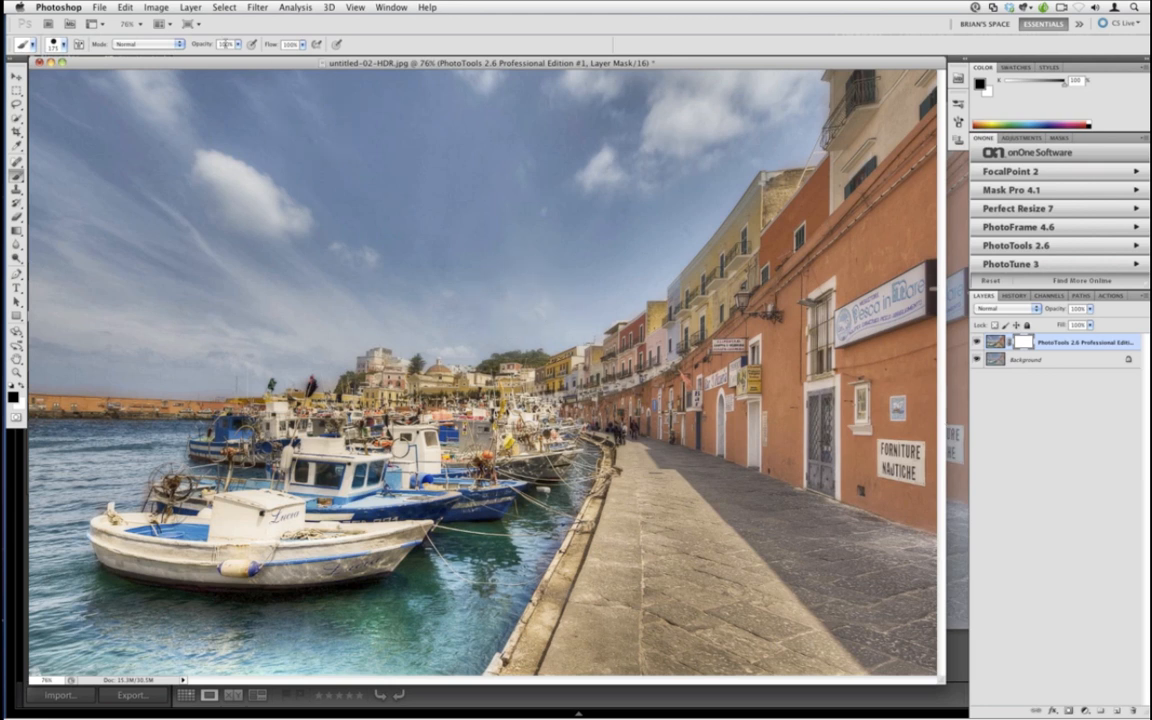
{"action": "mouse_move", "coordinate": [204, 46]}
{"action": "left_mouse_down"}
{"action": "mouse_move", "coordinate": [152, 46]}
{"action": "mouse_move", "coordinate": [204, 47]}
{"action": "left_mouse_up"}
{"action": "mouse_move", "coordinate": [795, 533]}
{"action": "left_mouse_down"}
{"action": "mouse_move", "coordinate": [771, 514]}
{"action": "mouse_move", "coordinate": [828, 553]}
{"action": "mouse_move", "coordinate": [870, 622]}
{"action": "left_mouse_up"}
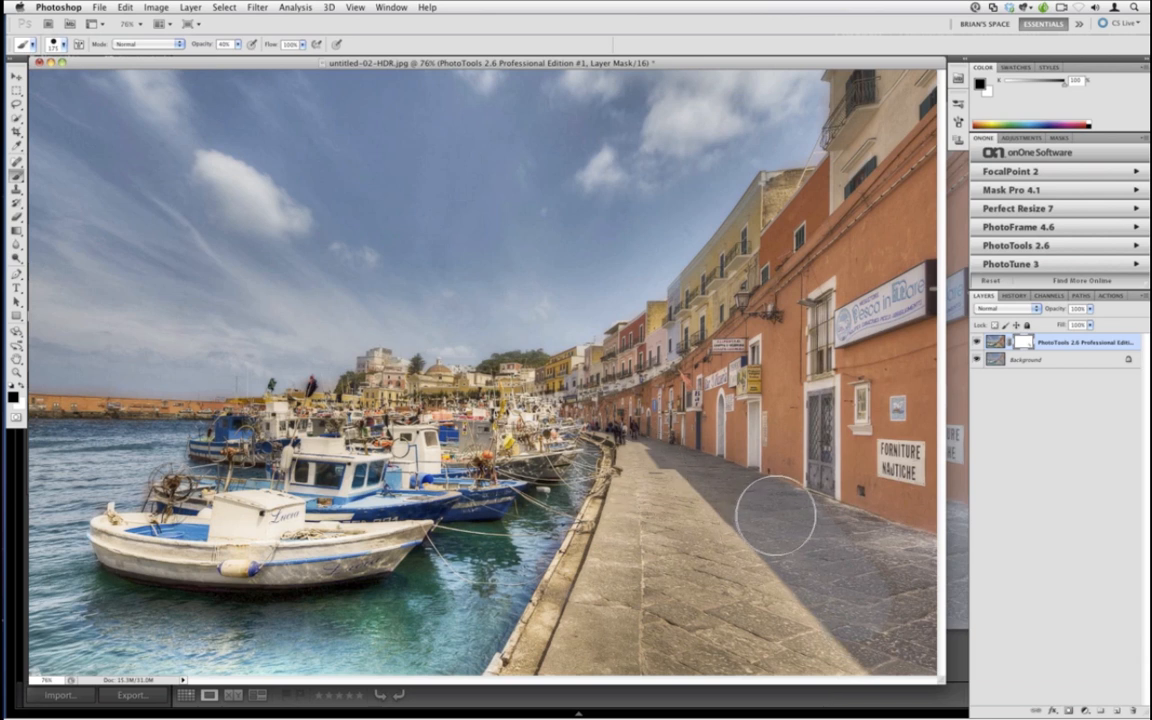
{"action": "left_click", "coordinate": [776, 515]}
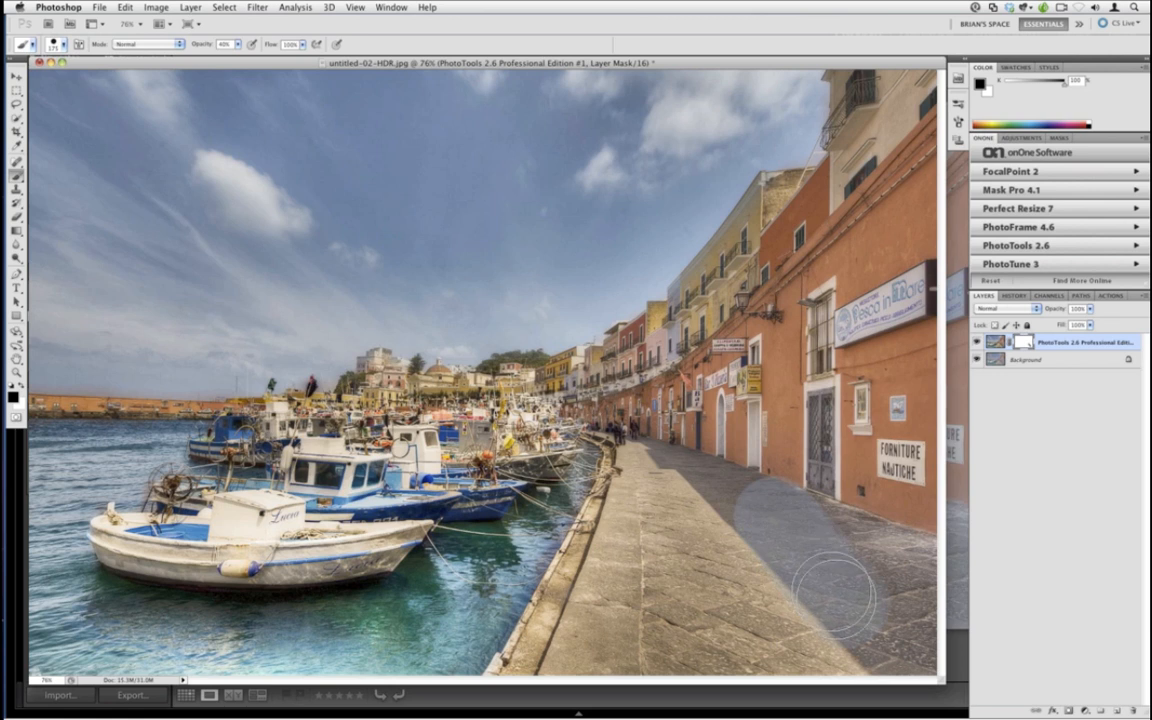
Mask out more patches of the walkway, first at 100% brush opacity and then with the opacity reduced.
{"action": "left_click_drag", "start_coordinate": [204, 47], "coordinate": [234, 55]}
{"action": "mouse_move", "coordinate": [666, 455]}
{"action": "left_mouse_down"}
{"action": "mouse_move", "coordinate": [605, 414]}
{"action": "mouse_move", "coordinate": [674, 463]}
{"action": "mouse_move", "coordinate": [684, 491]}
{"action": "left_mouse_up"}
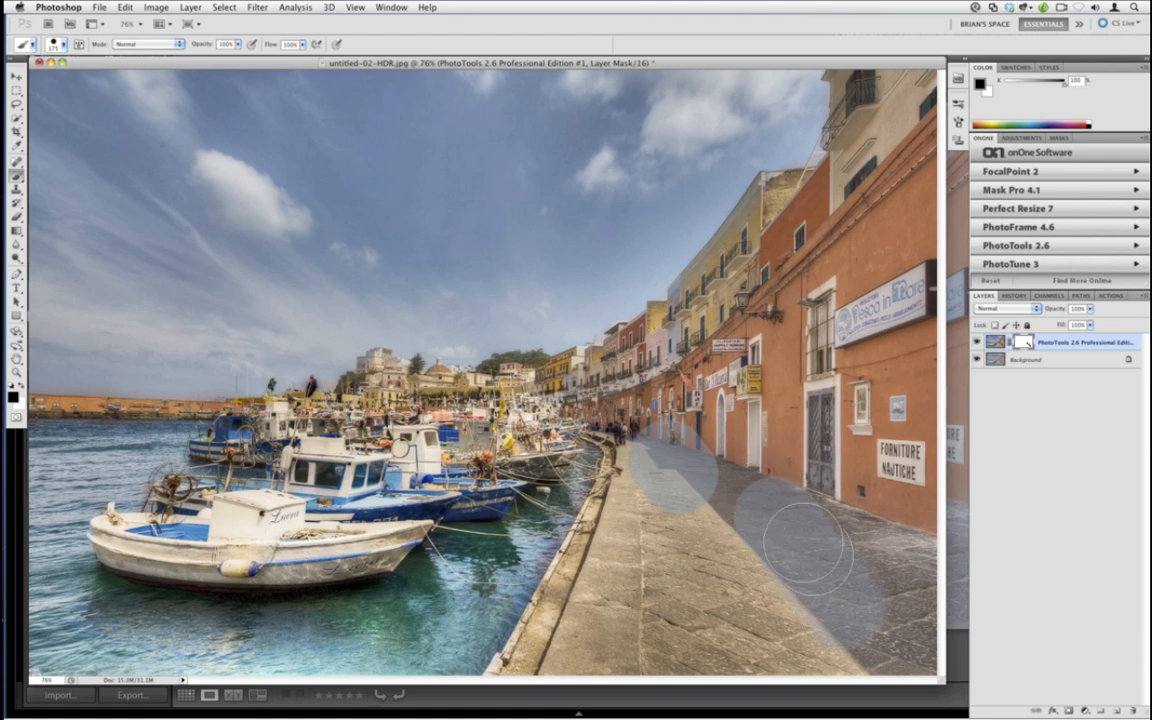
{"action": "left_click", "coordinate": [688, 590]}
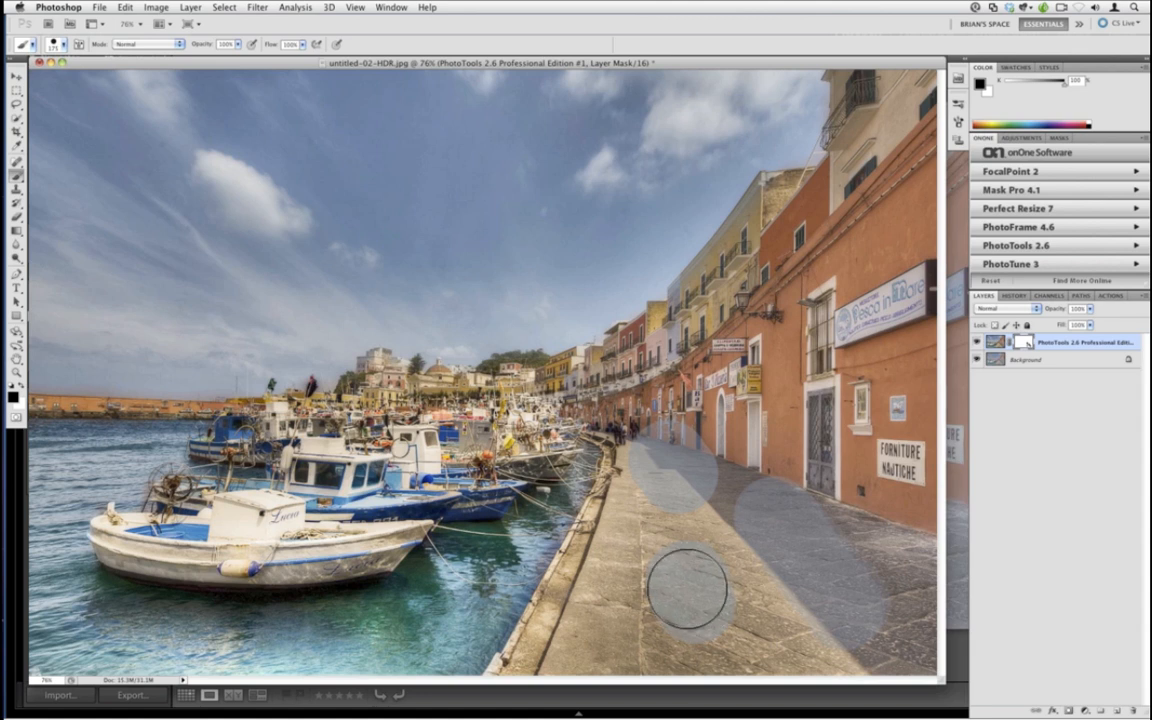
{"action": "left_click_drag", "start_coordinate": [697, 604], "coordinate": [703, 628]}
{"action": "left_click_drag", "start_coordinate": [207, 46], "coordinate": [181, 47]}
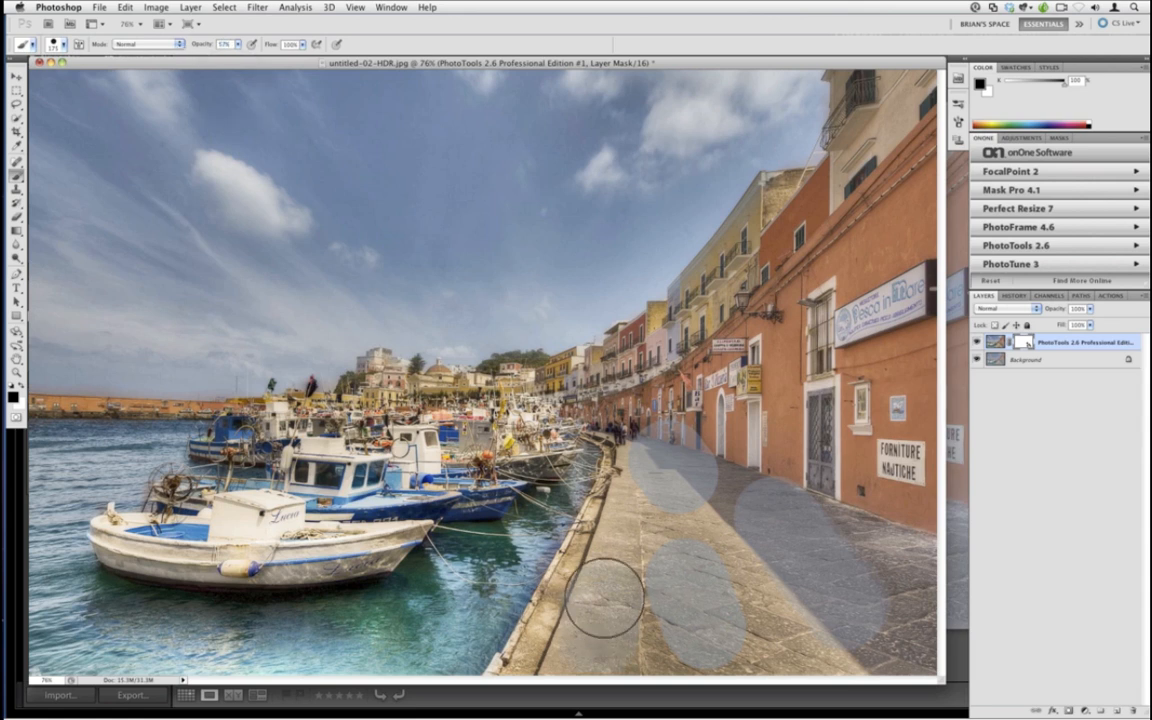
{"action": "mouse_move", "coordinate": [605, 597]}
{"action": "left_mouse_down"}
{"action": "mouse_move", "coordinate": [598, 636]}
{"action": "mouse_move", "coordinate": [600, 570]}
{"action": "left_mouse_up"}
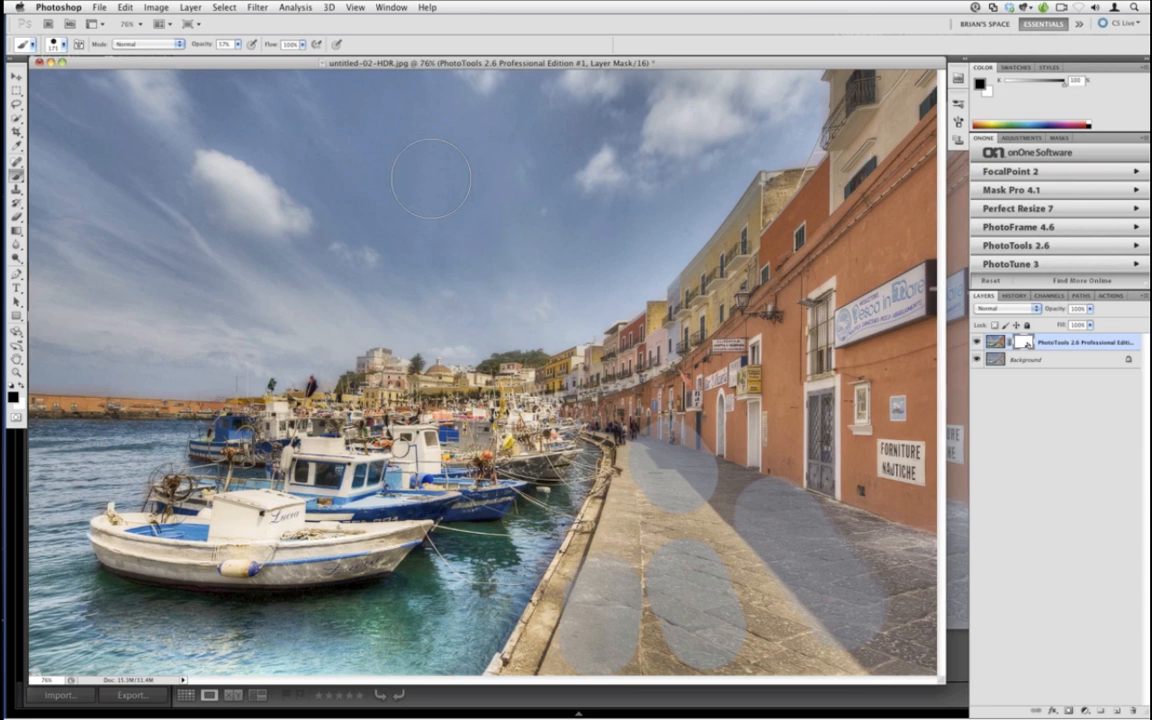
Revert the photo to the PhotoTools 2.6 history state to discard the layer mask and its brush strokes.
{"action": "left_click", "coordinate": [1014, 295]}
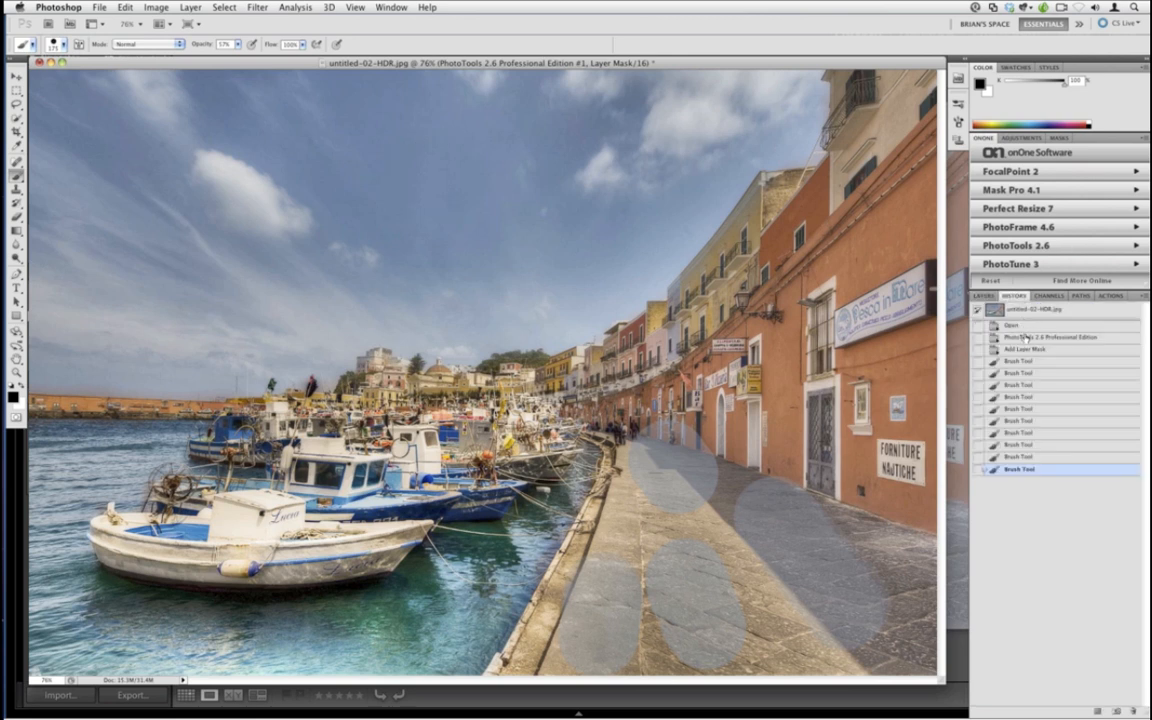
{"action": "left_click", "coordinate": [1030, 337]}
{"action": "left_click", "coordinate": [984, 296]}
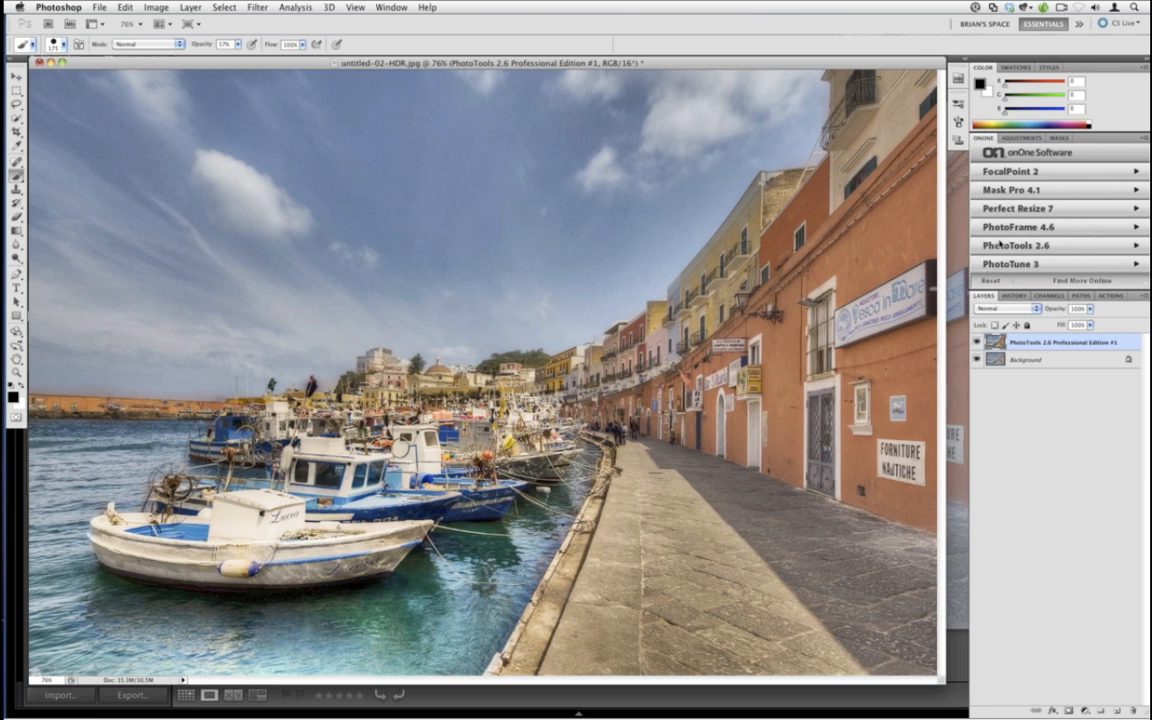
Hide the PhotoTools layer, reopen the Background layer in PhotoTools 2.6 and add the Last Used 1 preset to the stack.
{"action": "left_click", "coordinate": [977, 343]}
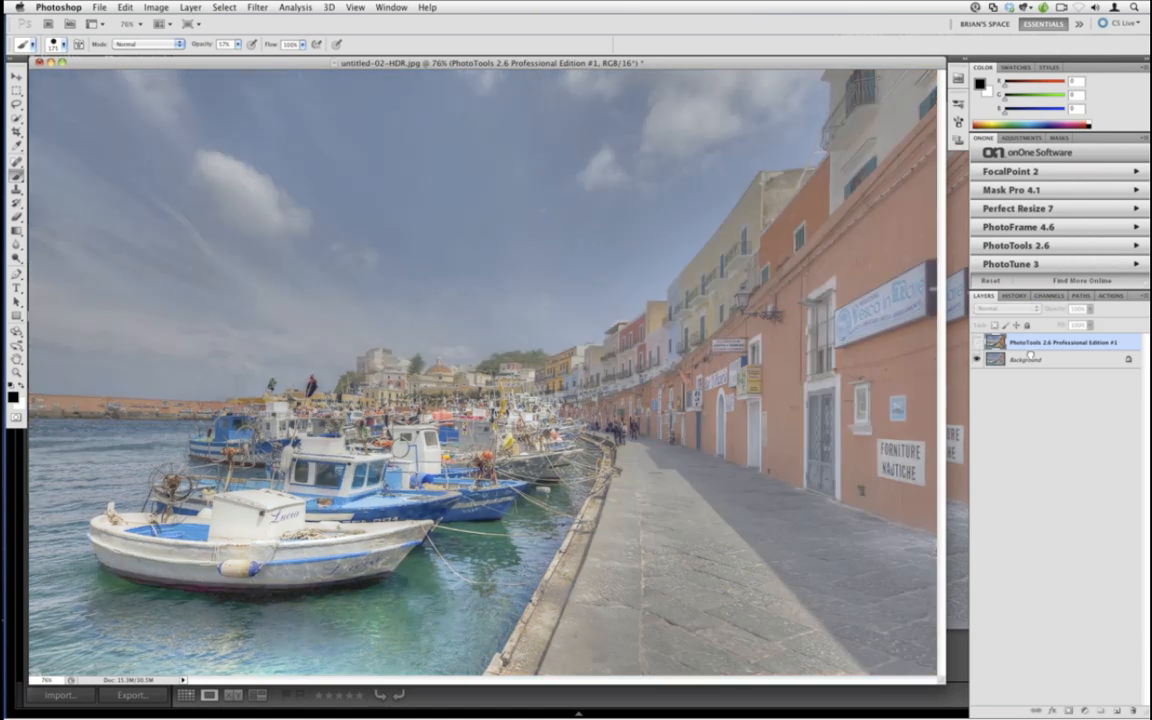
{"action": "left_click", "coordinate": [1022, 359]}
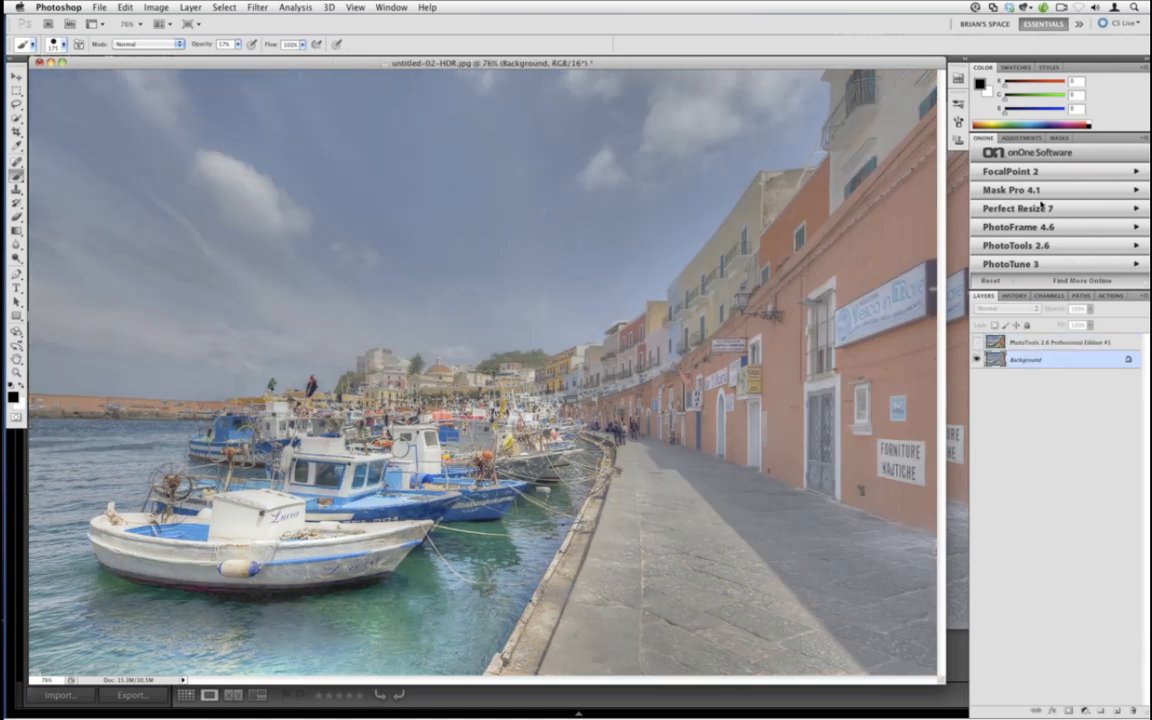
{"action": "left_click", "coordinate": [1016, 245]}
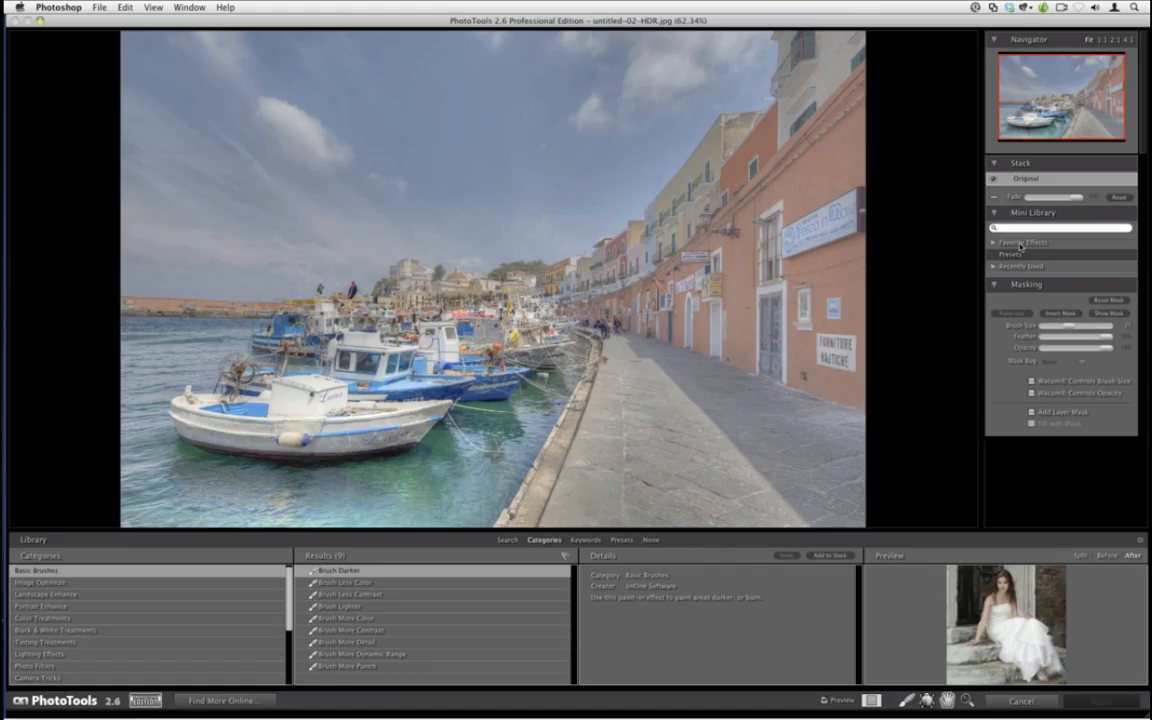
{"action": "left_click", "coordinate": [619, 540]}
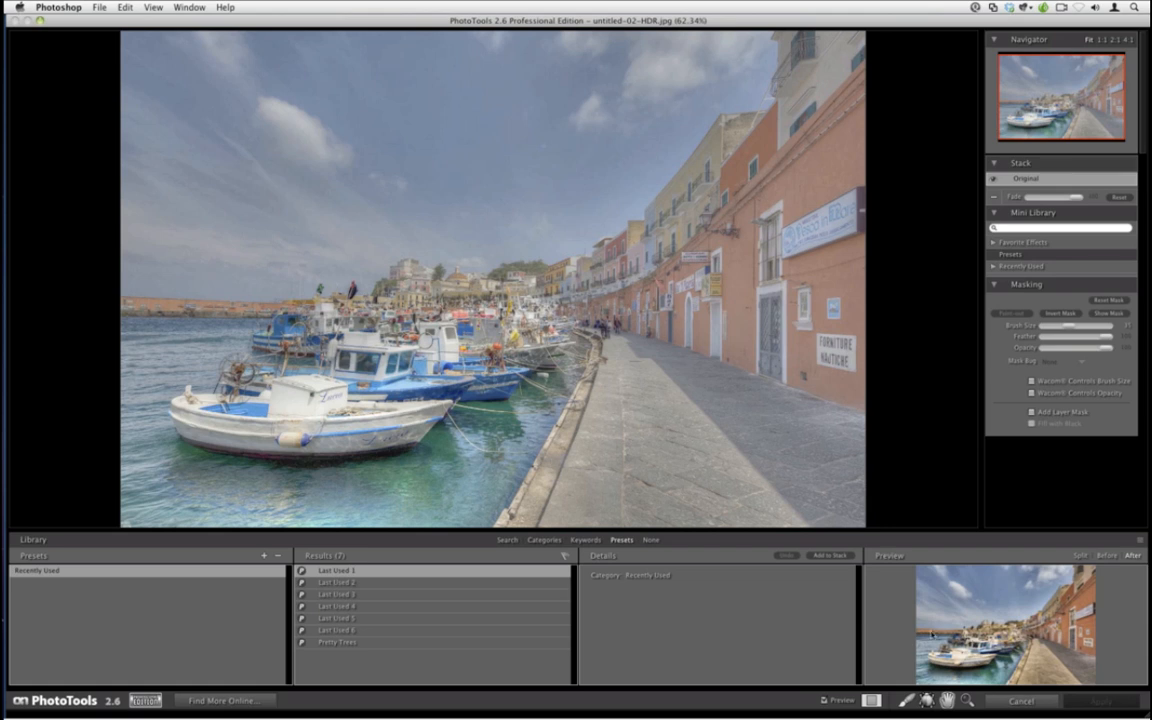
{"action": "left_click", "coordinate": [829, 555]}
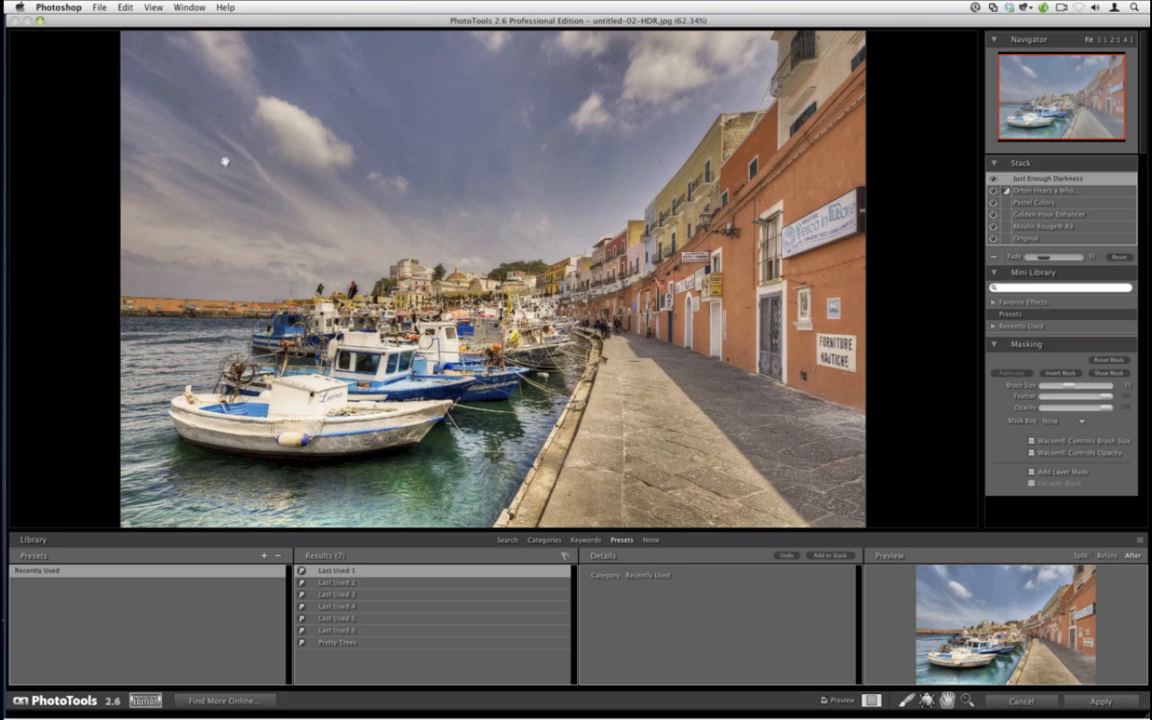
Paint the Golden Hour Enhancer out of the sky and water with an enlarged brush, and restore the full stack's preview.
{"action": "left_click", "coordinate": [1038, 217]}
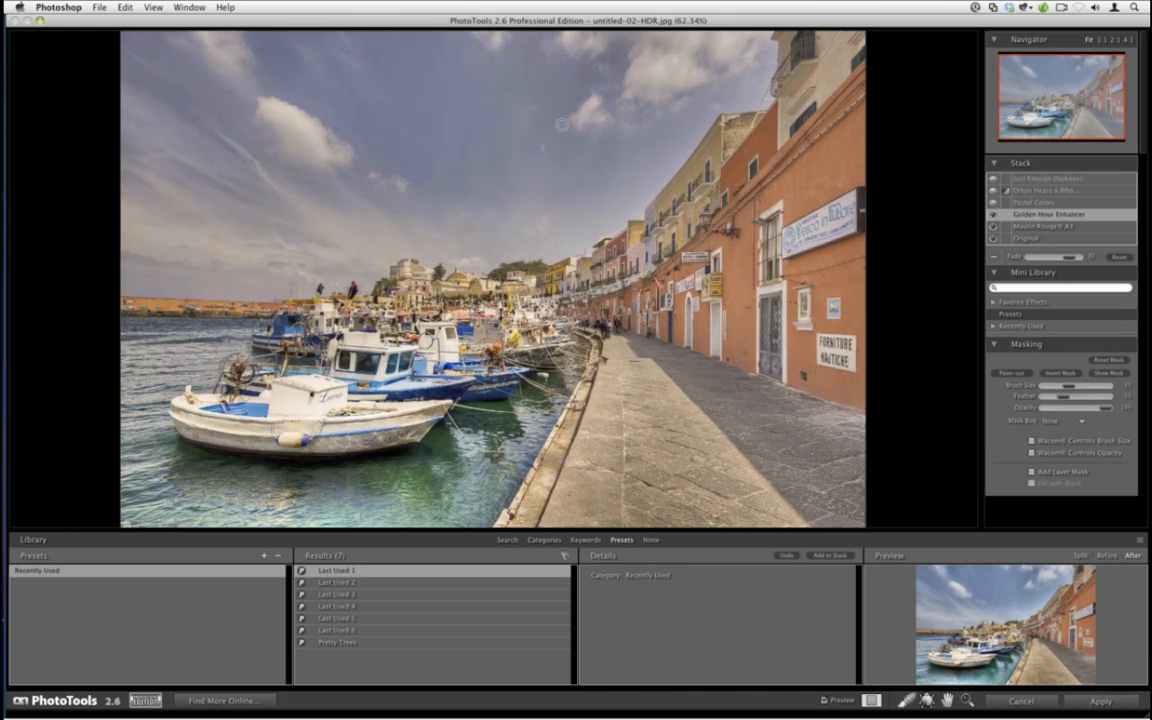
{"action": "key", "text": "bracketright"}
{"action": "key", "text": "bracketright"}
{"action": "key", "text": "bracketright"}
{"action": "mouse_move", "coordinate": [476, 95]}
{"action": "left_mouse_down"}
{"action": "mouse_move", "coordinate": [303, 67]}
{"action": "mouse_move", "coordinate": [330, 62]}
{"action": "mouse_move", "coordinate": [195, 33]}
{"action": "mouse_move", "coordinate": [160, 70]}
{"action": "mouse_move", "coordinate": [155, 280]}
{"action": "mouse_move", "coordinate": [333, 240]}
{"action": "mouse_move", "coordinate": [268, 88]}
{"action": "mouse_move", "coordinate": [226, 106]}
{"action": "mouse_move", "coordinate": [259, 160]}
{"action": "mouse_move", "coordinate": [362, 215]}
{"action": "mouse_move", "coordinate": [515, 210]}
{"action": "mouse_move", "coordinate": [655, 140]}
{"action": "mouse_move", "coordinate": [615, 60]}
{"action": "mouse_move", "coordinate": [425, 72]}
{"action": "mouse_move", "coordinate": [510, 118]}
{"action": "mouse_move", "coordinate": [352, 136]}
{"action": "left_mouse_up"}
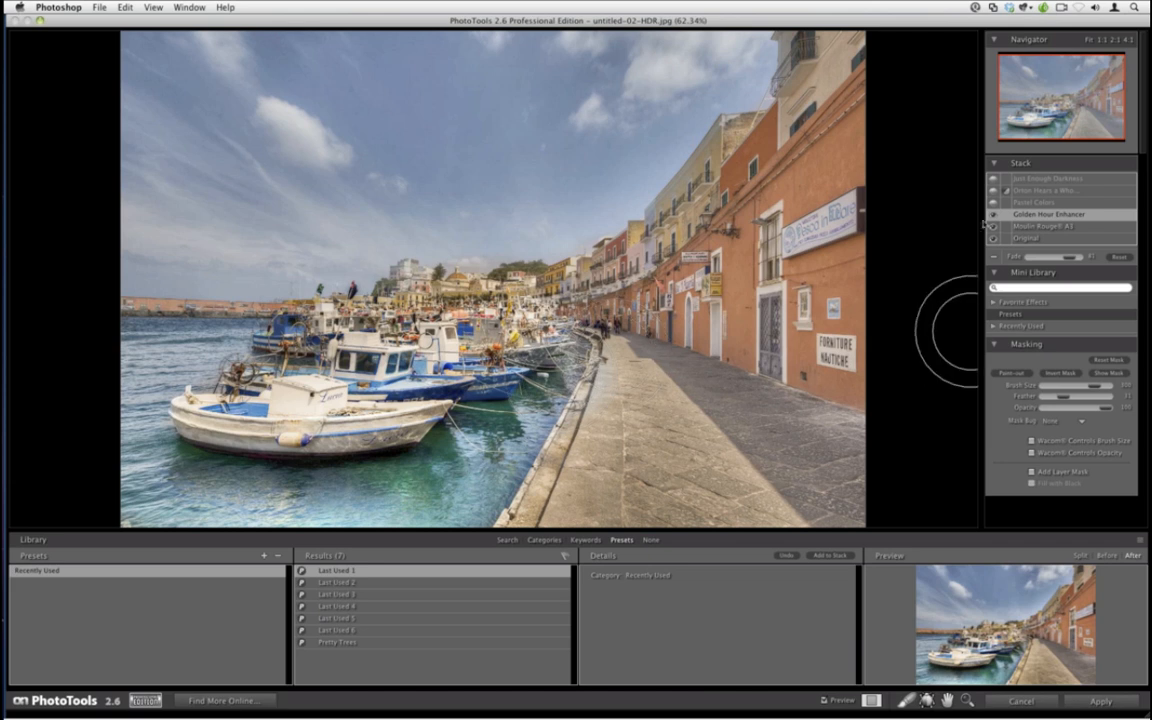
{"action": "left_click", "coordinate": [1027, 180]}
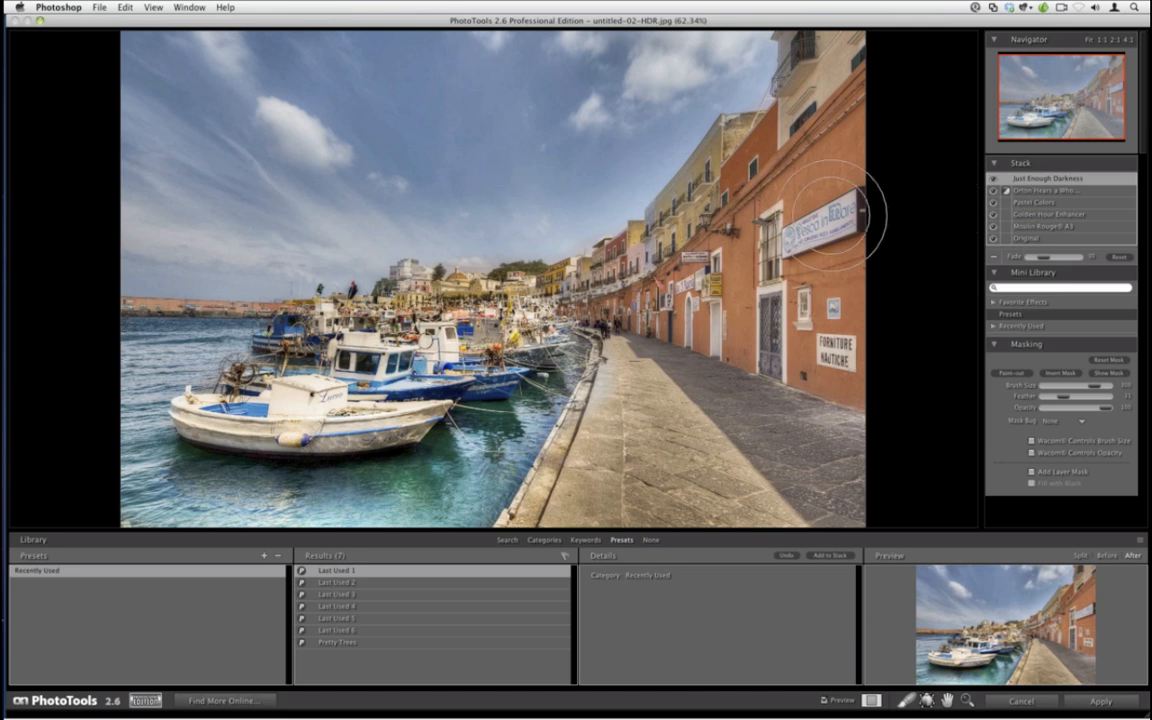
Start saving the stack as a new preset named "Ponza Look" in a new category called "My Italy Presets".
{"action": "left_click", "coordinate": [99, 7]}
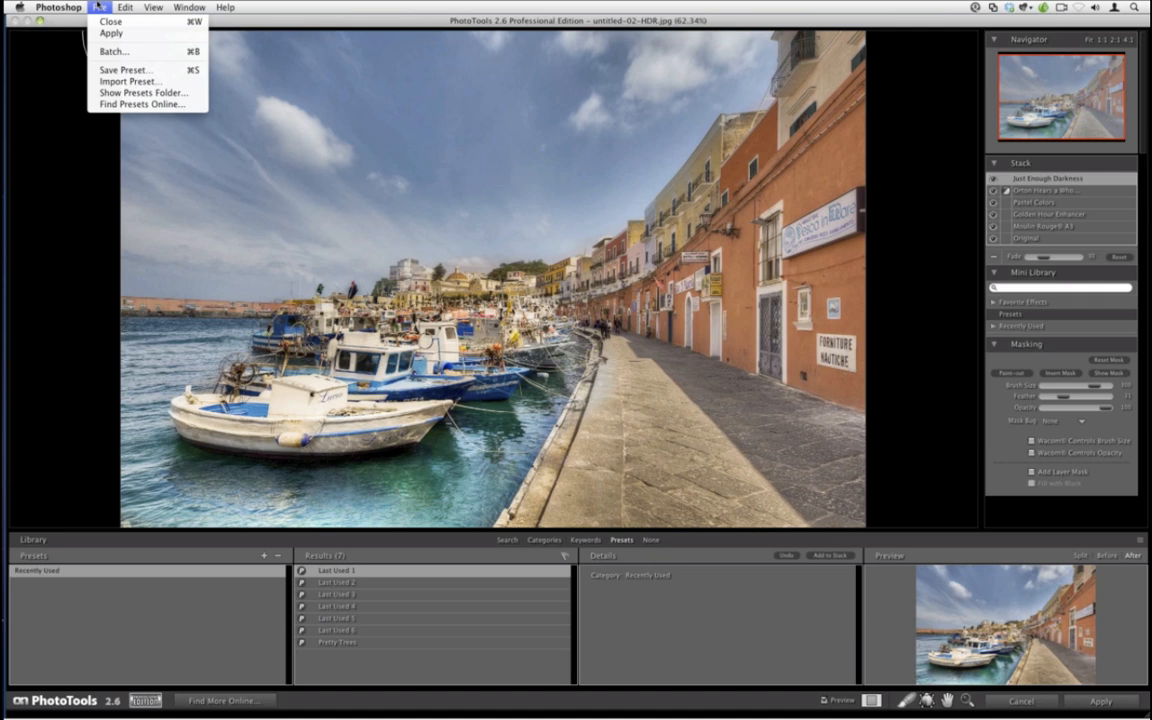
{"action": "left_click", "coordinate": [100, 70]}
{"action": "left_click_drag", "start_coordinate": [175, 68], "coordinate": [543, 139]}
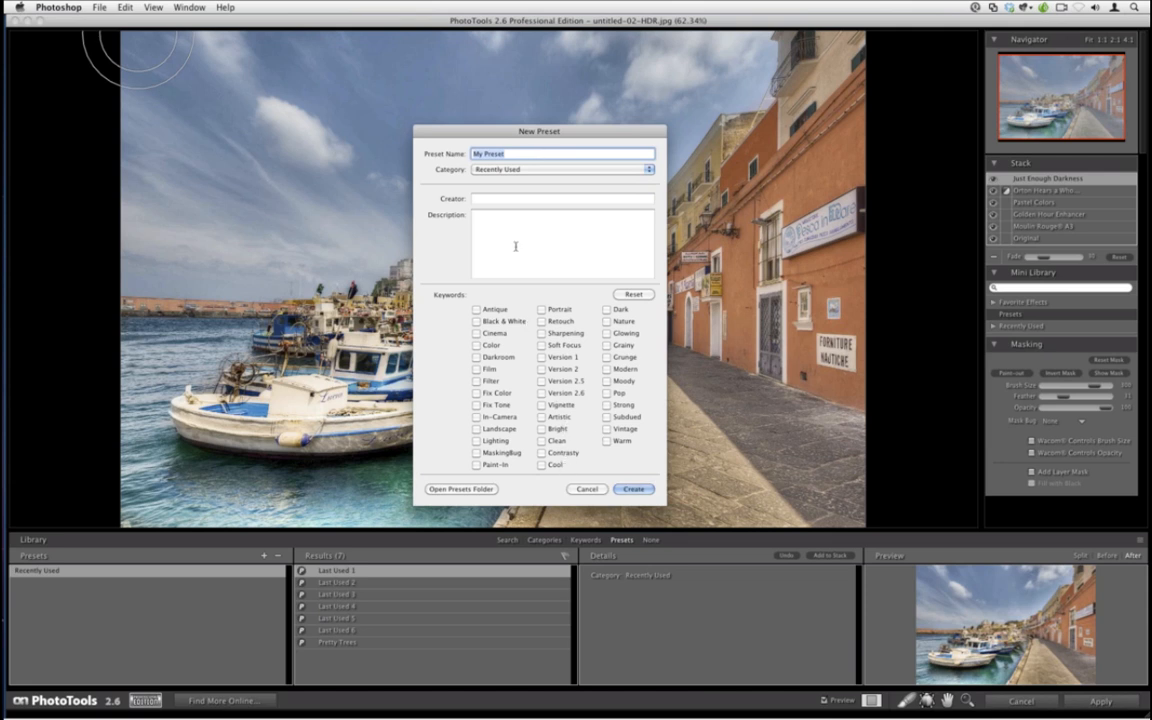
{"action": "type", "text": "Pond"}
{"action": "left_click", "coordinate": [552, 171]}
{"action": "left_click", "coordinate": [546, 187]}
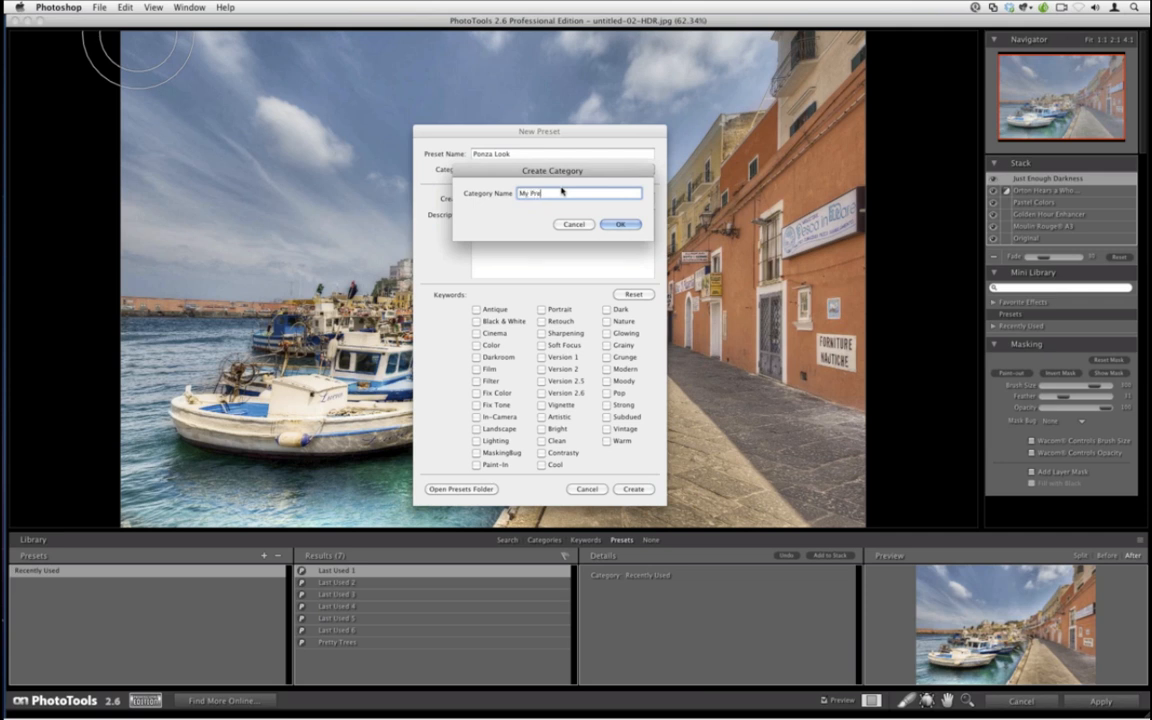
{"action": "type", "text": "My Italy Presets"}
{"action": "key", "text": "Return"}
Enter the creator's name and the description "Use for all Ponza HDR images", and create the preset.
{"action": "left_click", "coordinate": [557, 199]}
{"action": "type", "text": "Rrian Matiash"}
{"action": "key", "text": "Tab"}
{"action": "type", "text": "Use for all Ponza HDR images"}
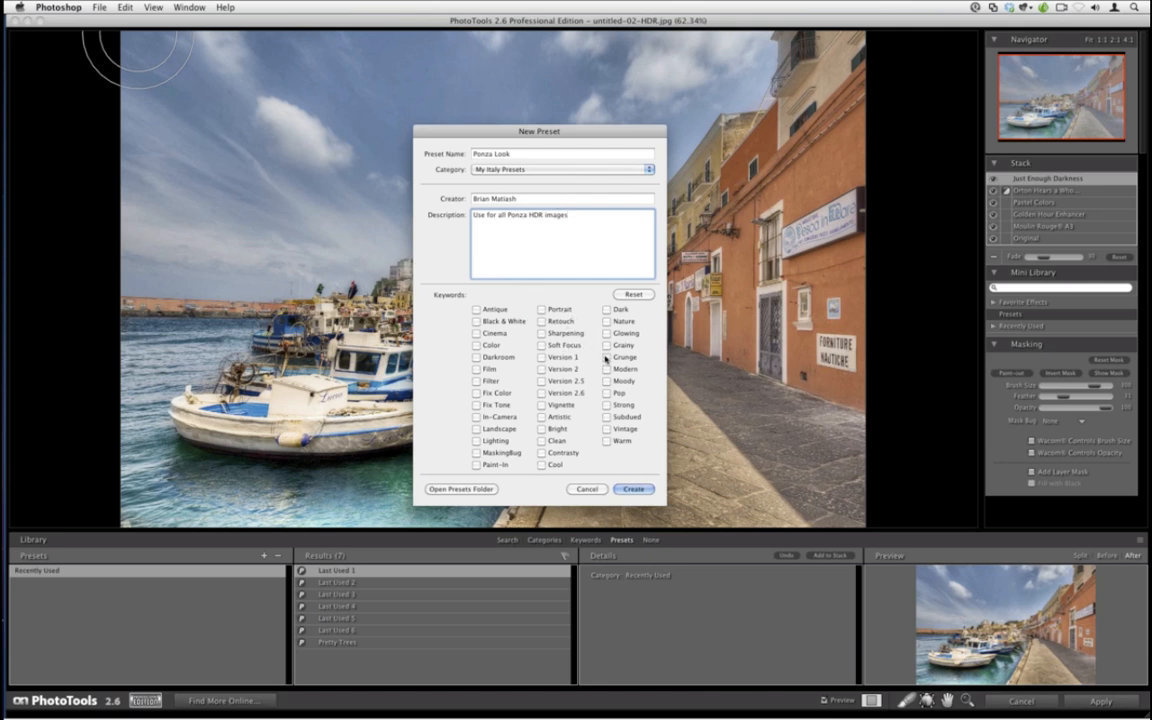
{"action": "left_click", "coordinate": [622, 489]}
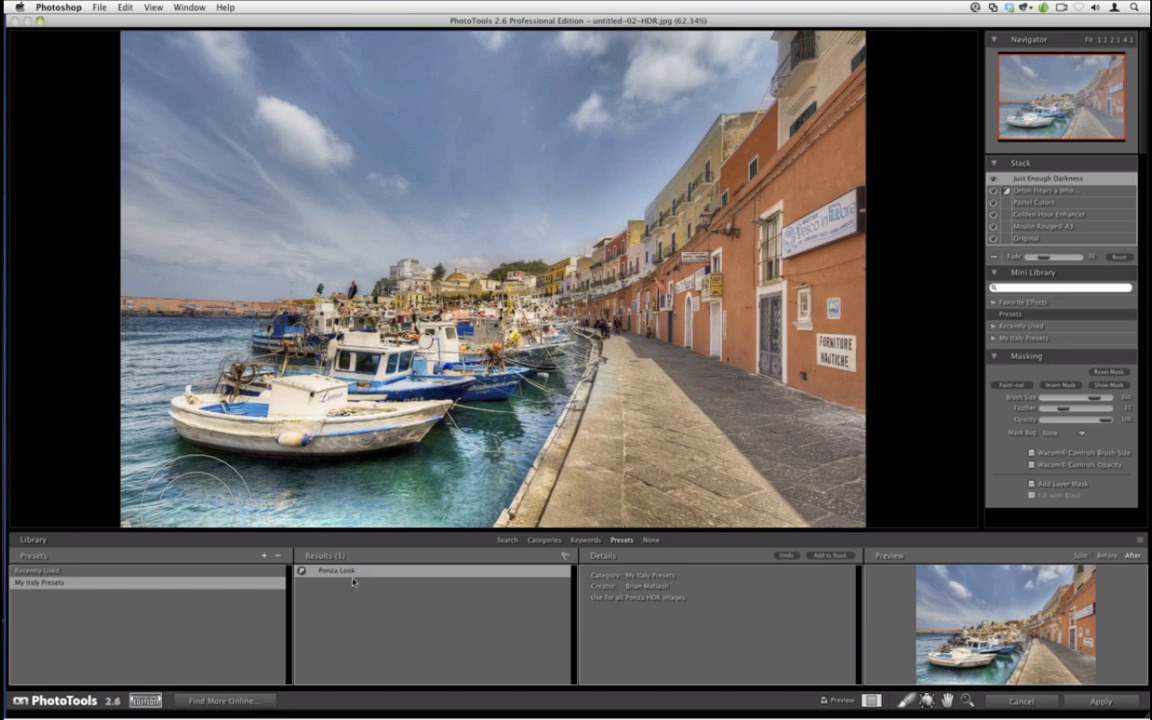
Show the presets folder in Finder and locate Ponza Look.pto inside the My Italy Presets folder.
{"action": "left_click", "coordinate": [102, 7]}
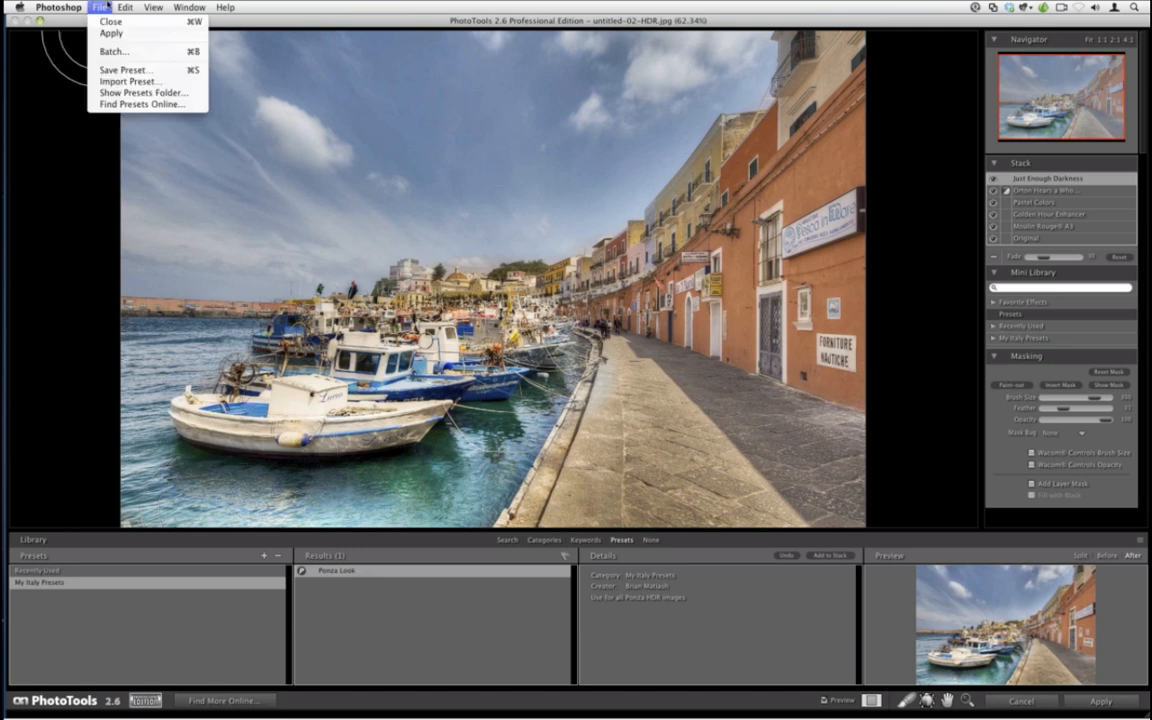
{"action": "left_click", "coordinate": [175, 99]}
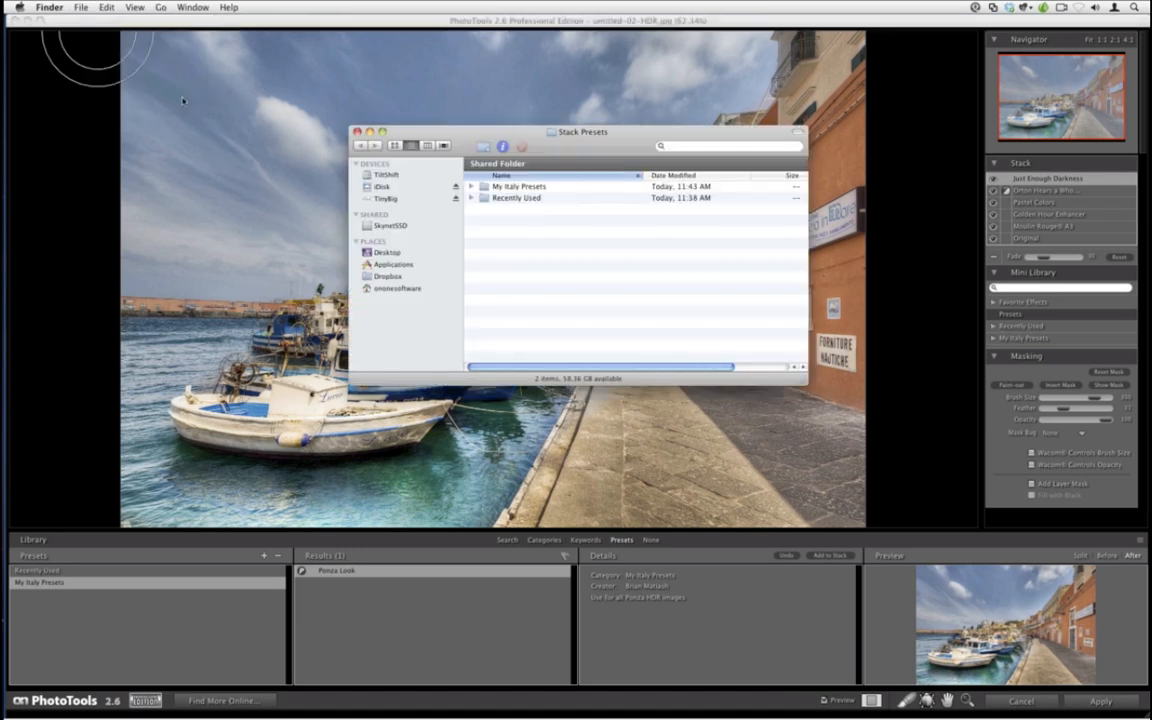
{"action": "left_click", "coordinate": [469, 187]}
{"action": "left_click", "coordinate": [471, 188]}
{"action": "left_click", "coordinate": [530, 198]}
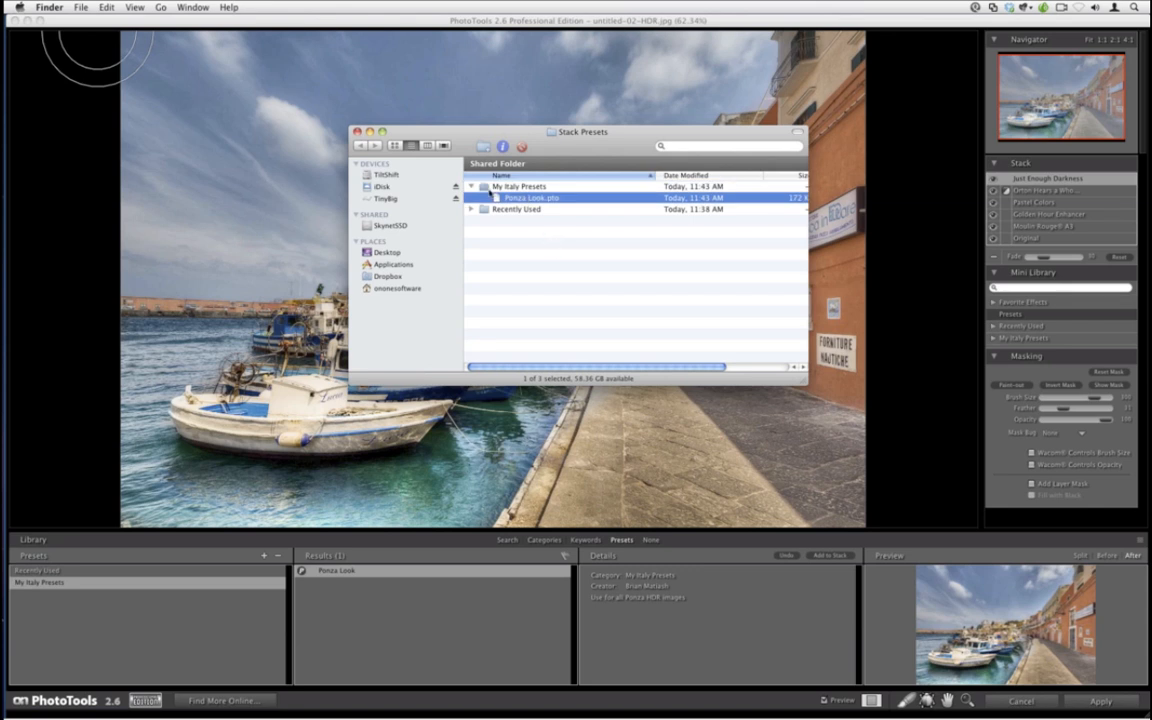
Return to PhotoTools, look at the Import Preset dialog and close it without importing anything.
{"action": "left_click", "coordinate": [73, 208]}
{"action": "left_click", "coordinate": [100, 7]}
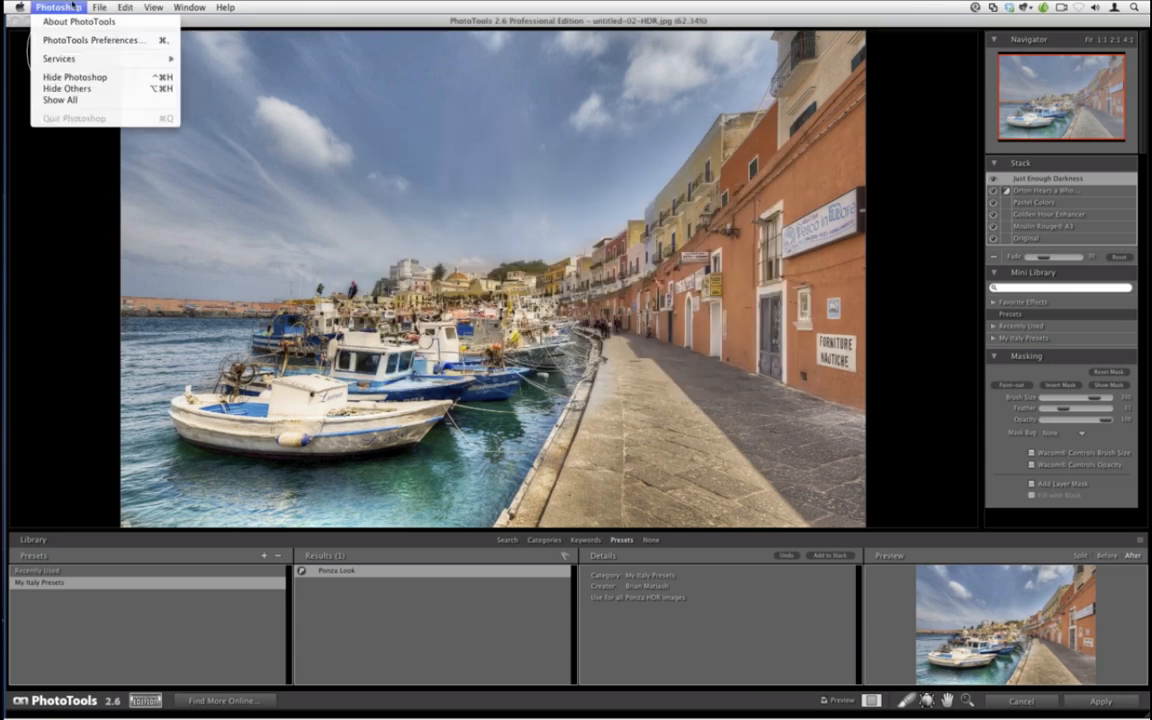
{"action": "left_click", "coordinate": [105, 83]}
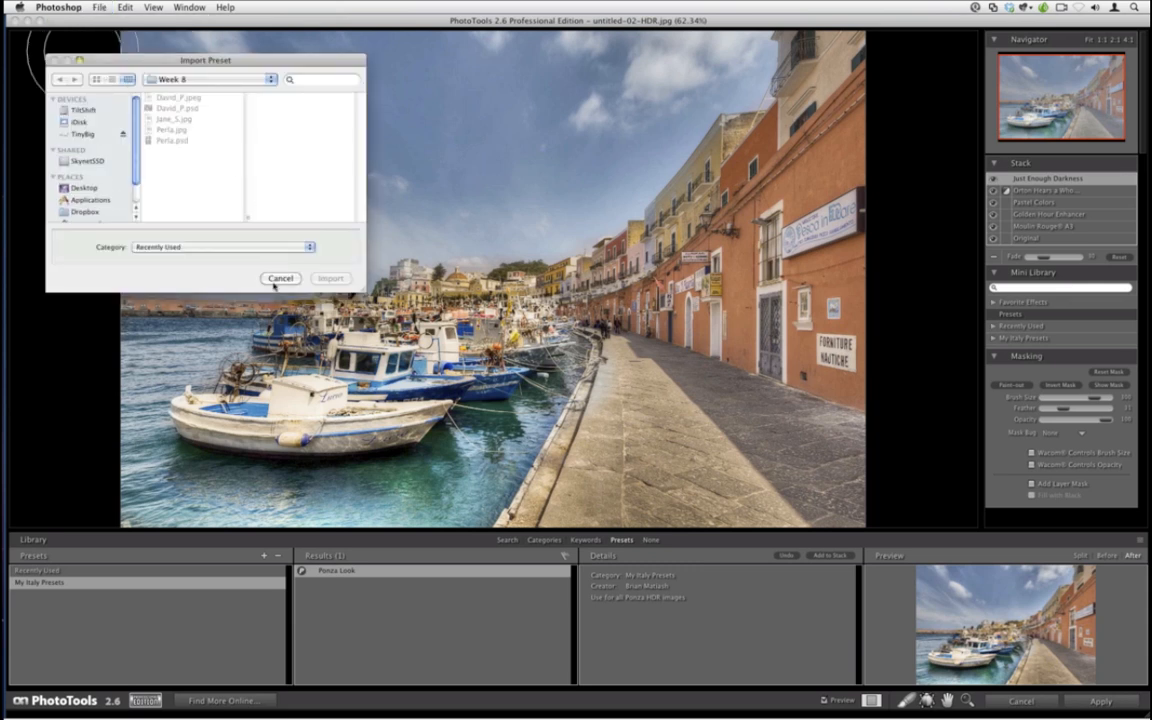
{"action": "left_click", "coordinate": [278, 279]}
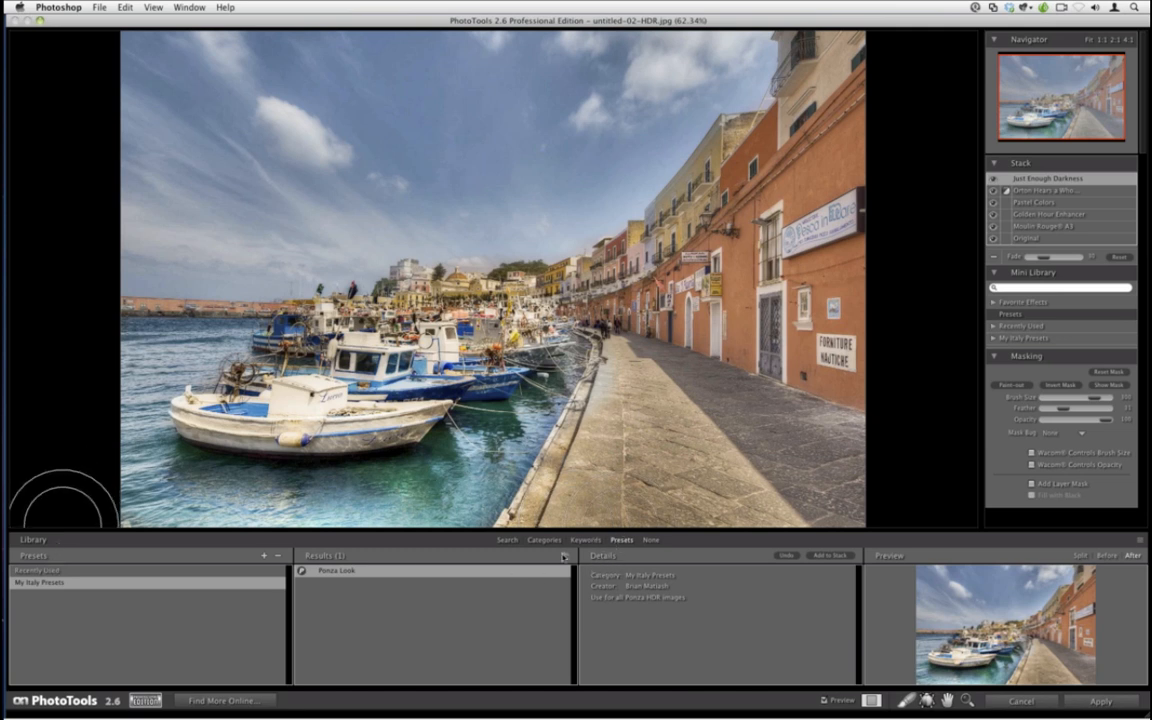
Preview the Last Used presets in the Recently Used category, and return to the My Italy Presets category.
{"action": "left_click", "coordinate": [98, 572]}
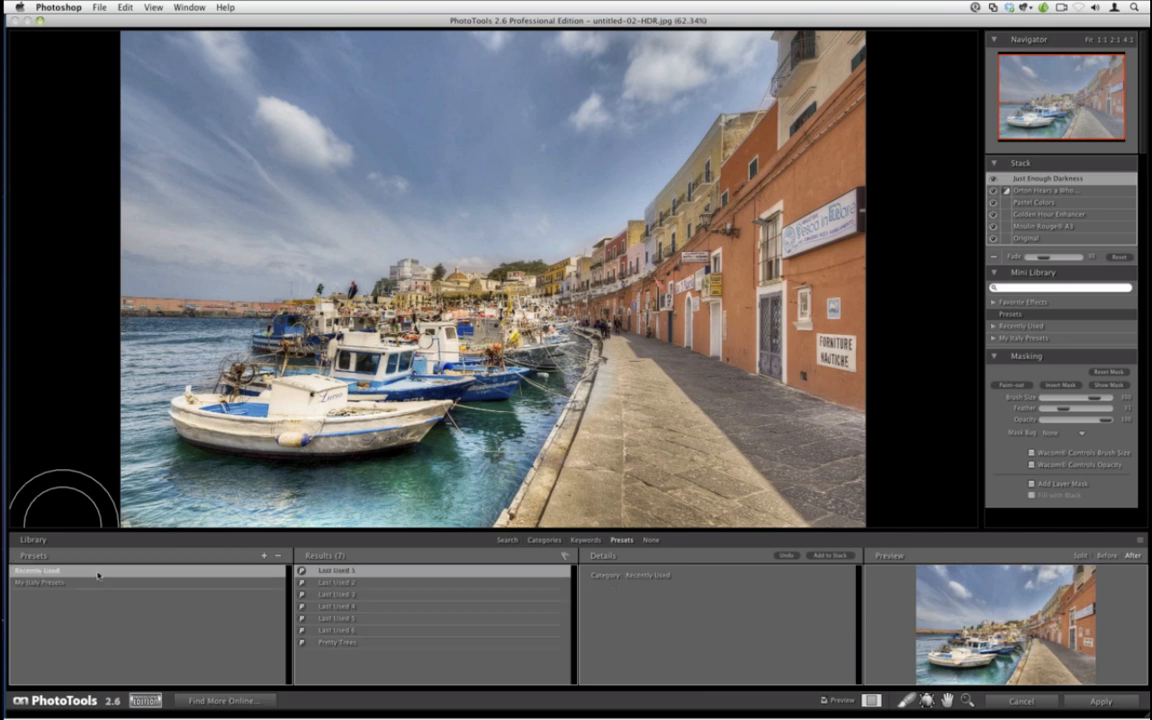
{"action": "left_click", "coordinate": [400, 584]}
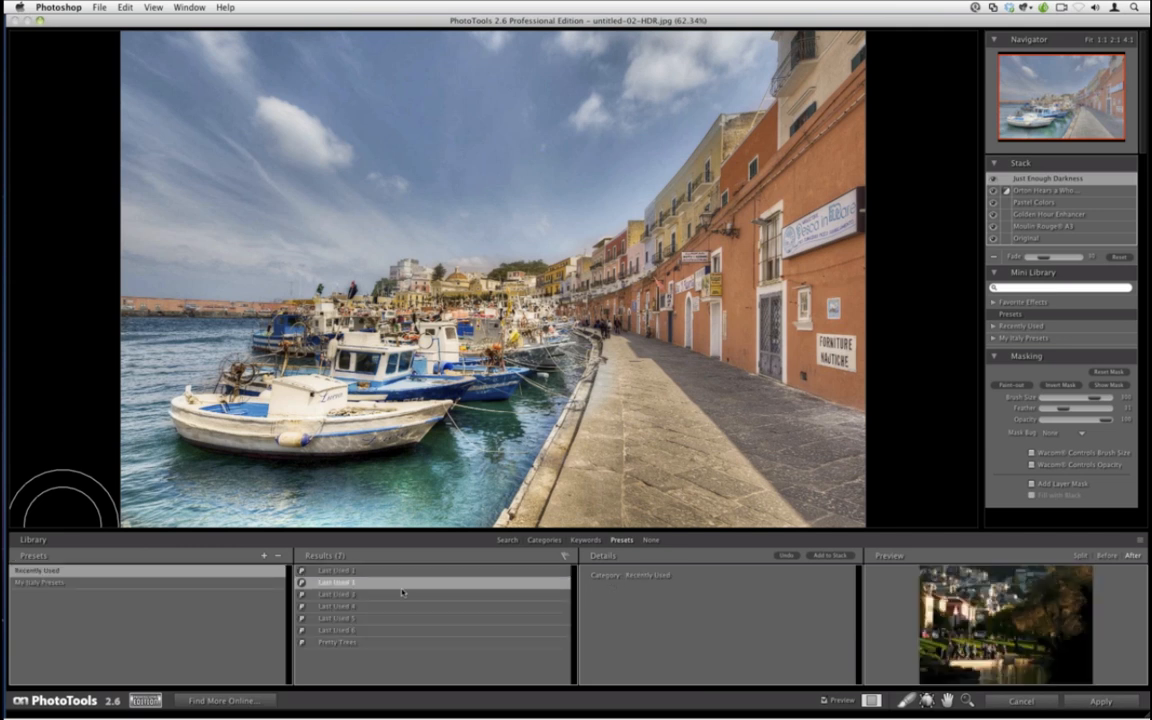
{"action": "left_click", "coordinate": [403, 595]}
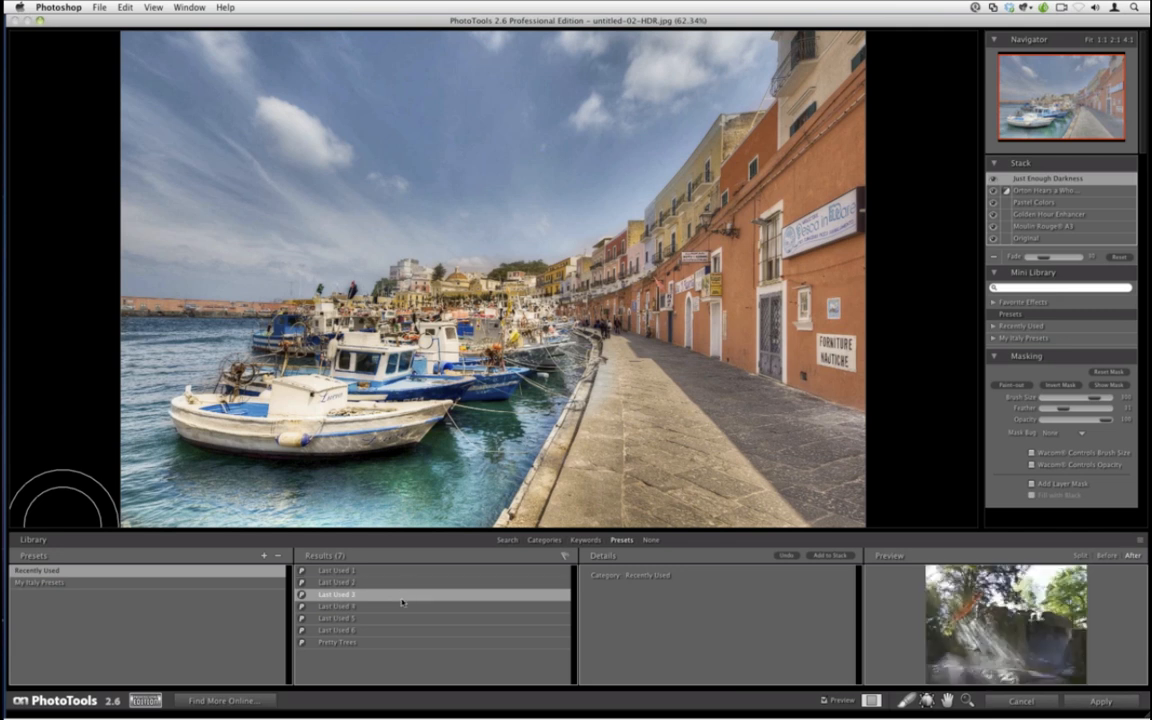
{"action": "left_click", "coordinate": [402, 606]}
{"action": "left_click", "coordinate": [403, 618]}
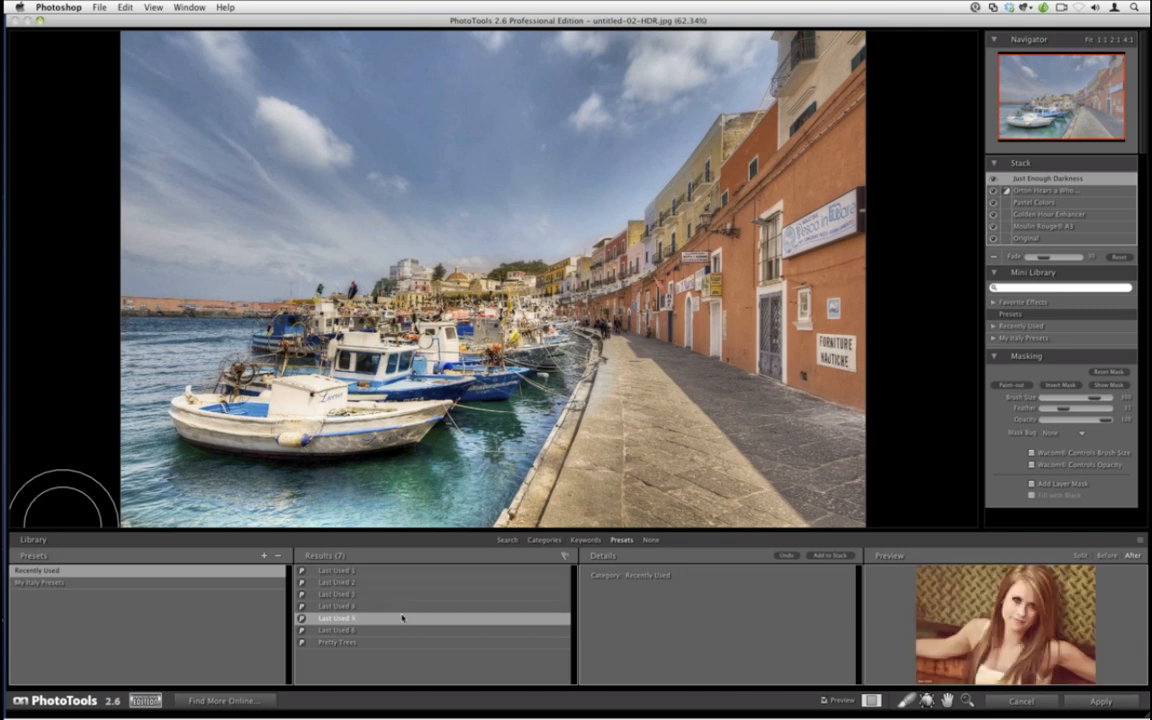
{"action": "left_click", "coordinate": [398, 631]}
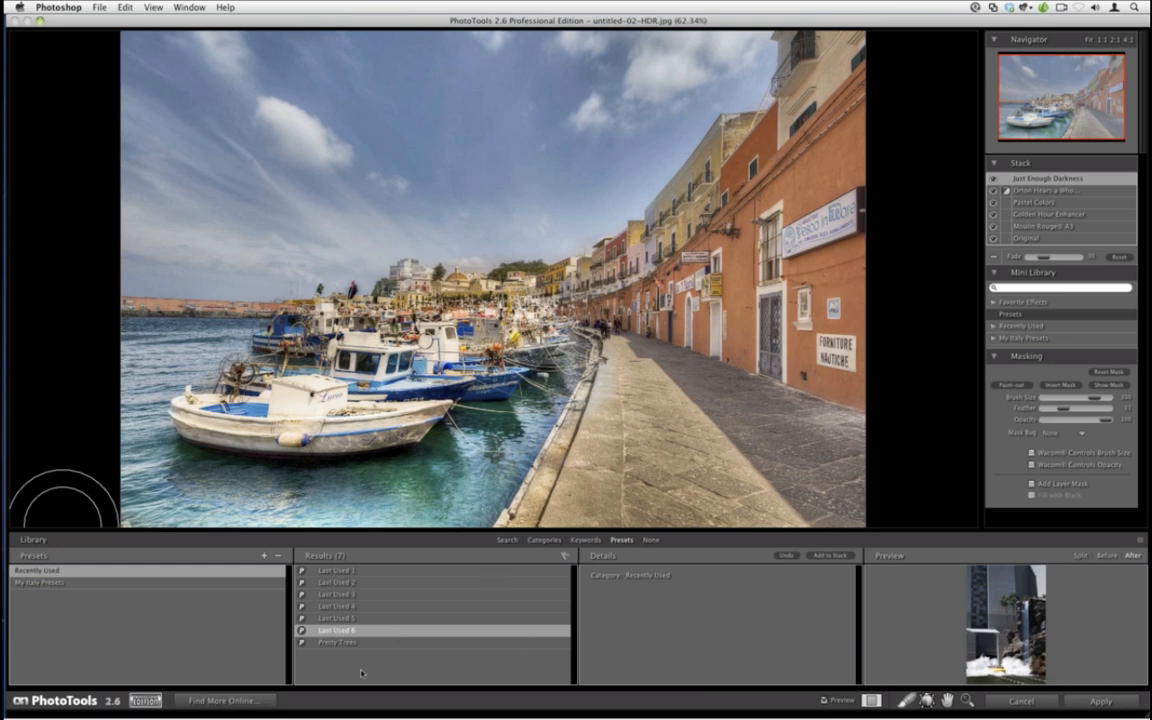
{"action": "left_click", "coordinate": [333, 571]}
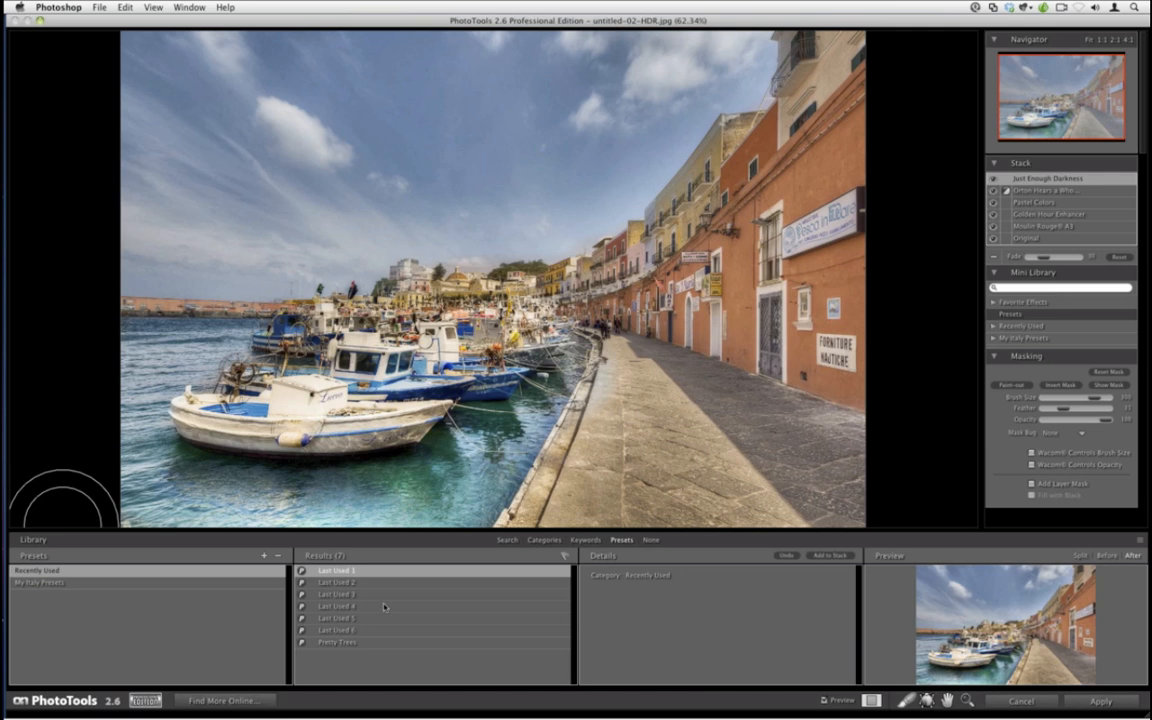
{"action": "left_click", "coordinate": [326, 582]}
{"action": "left_click", "coordinate": [328, 594]}
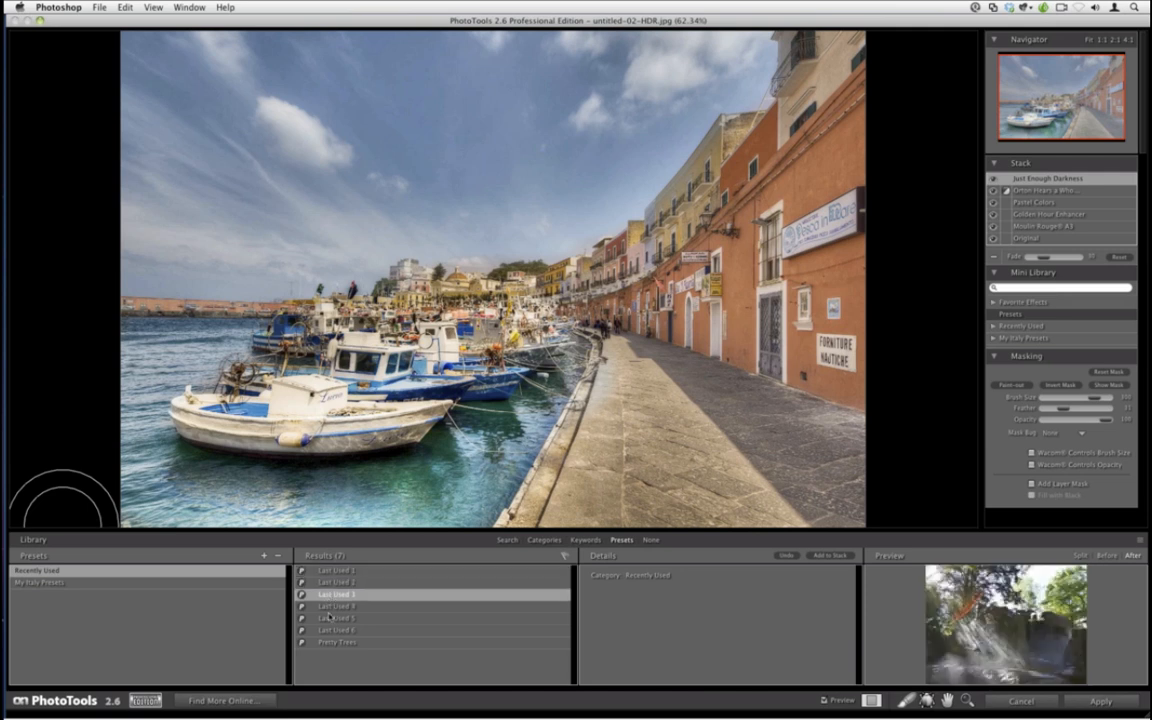
{"action": "left_click", "coordinate": [330, 618]}
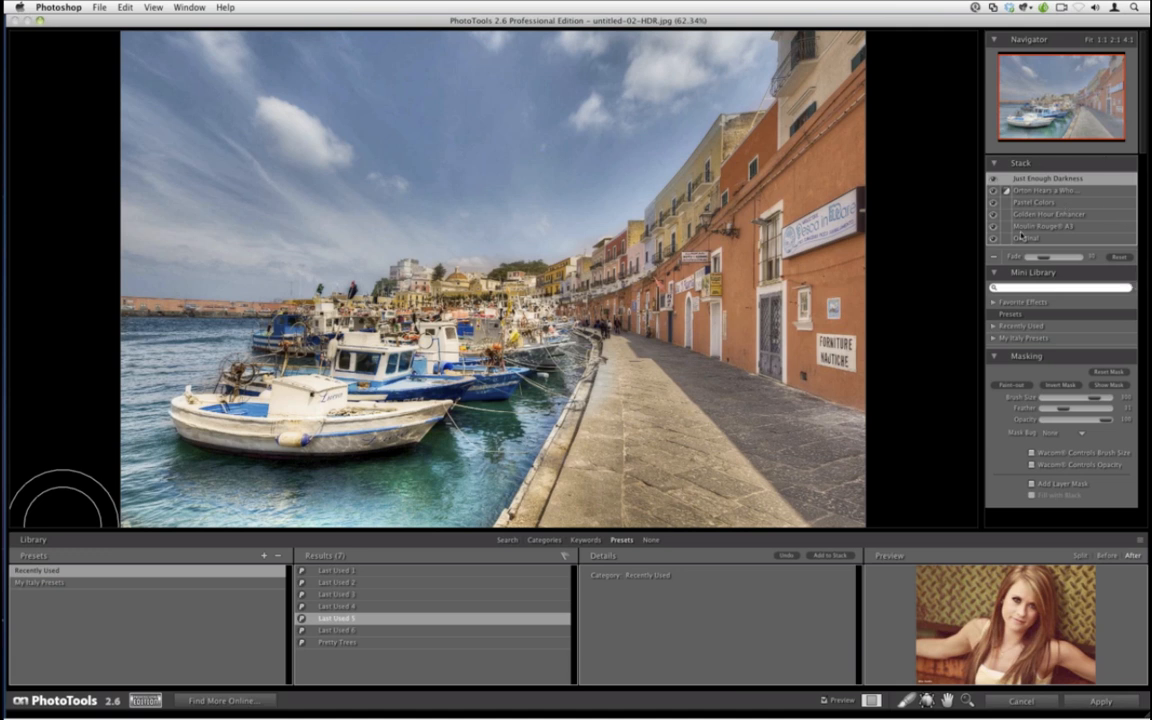
{"action": "left_click", "coordinate": [55, 582]}
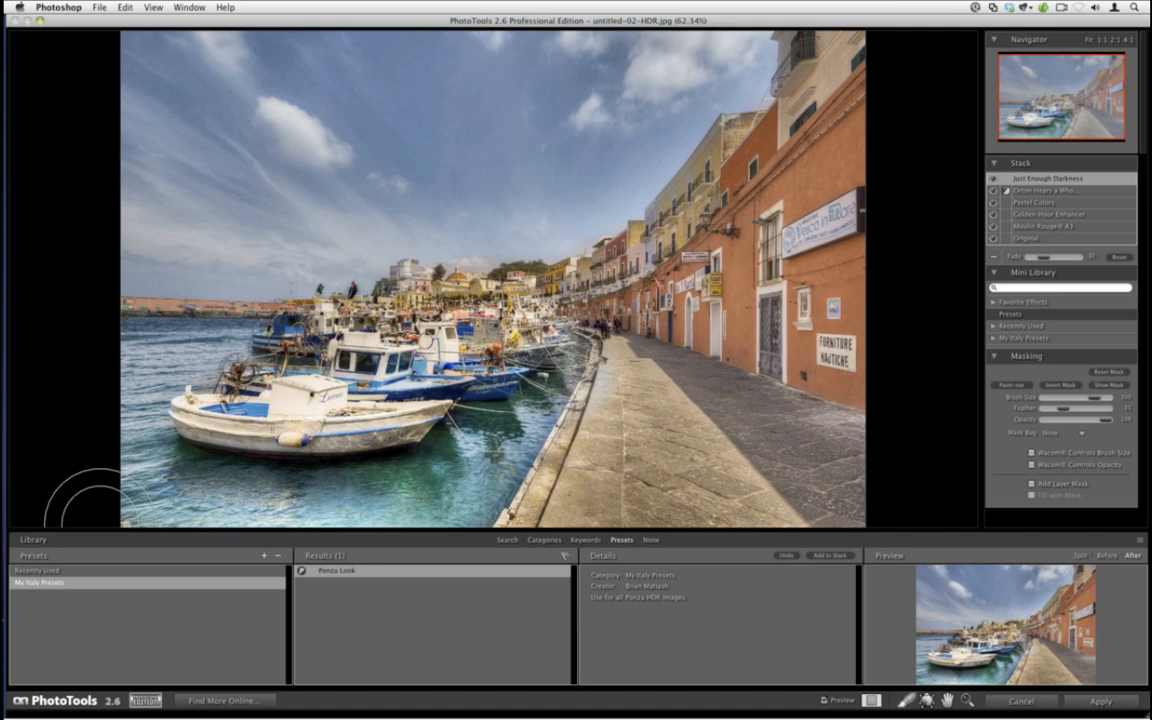
Cancel PhotoTools without applying the stack, select the Background layer and toggle the PhotoTools layer's visibility to compare the results.
{"action": "left_click", "coordinate": [1037, 700]}
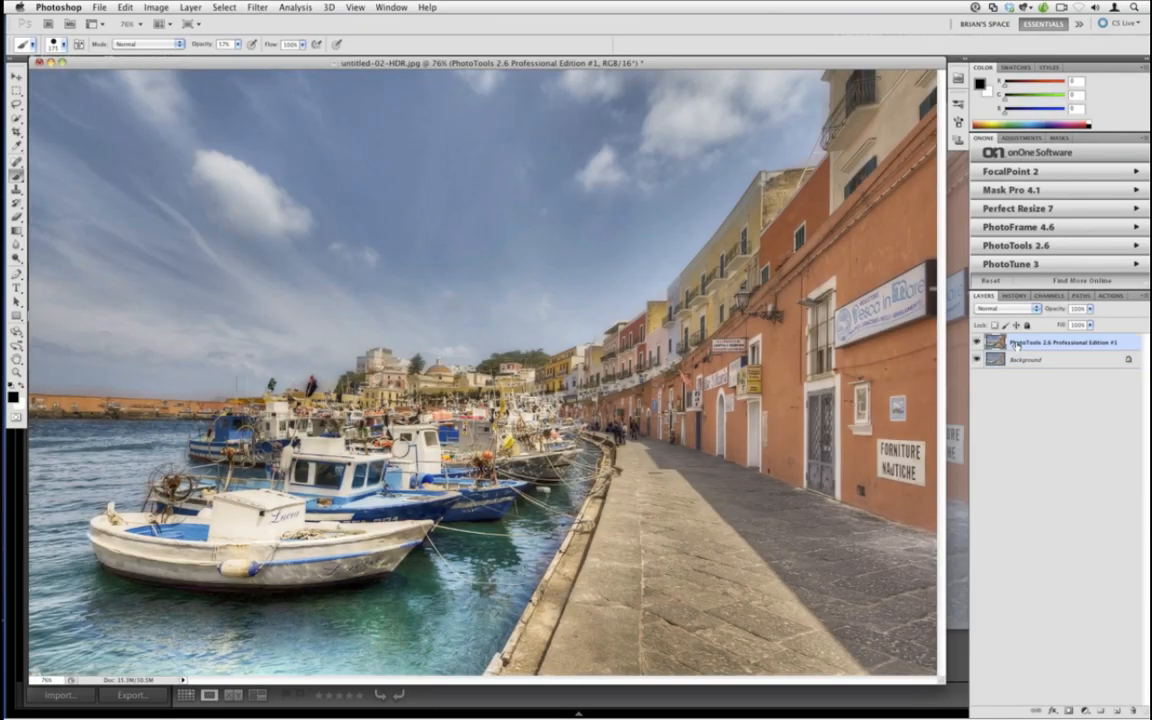
{"action": "left_click", "coordinate": [977, 342]}
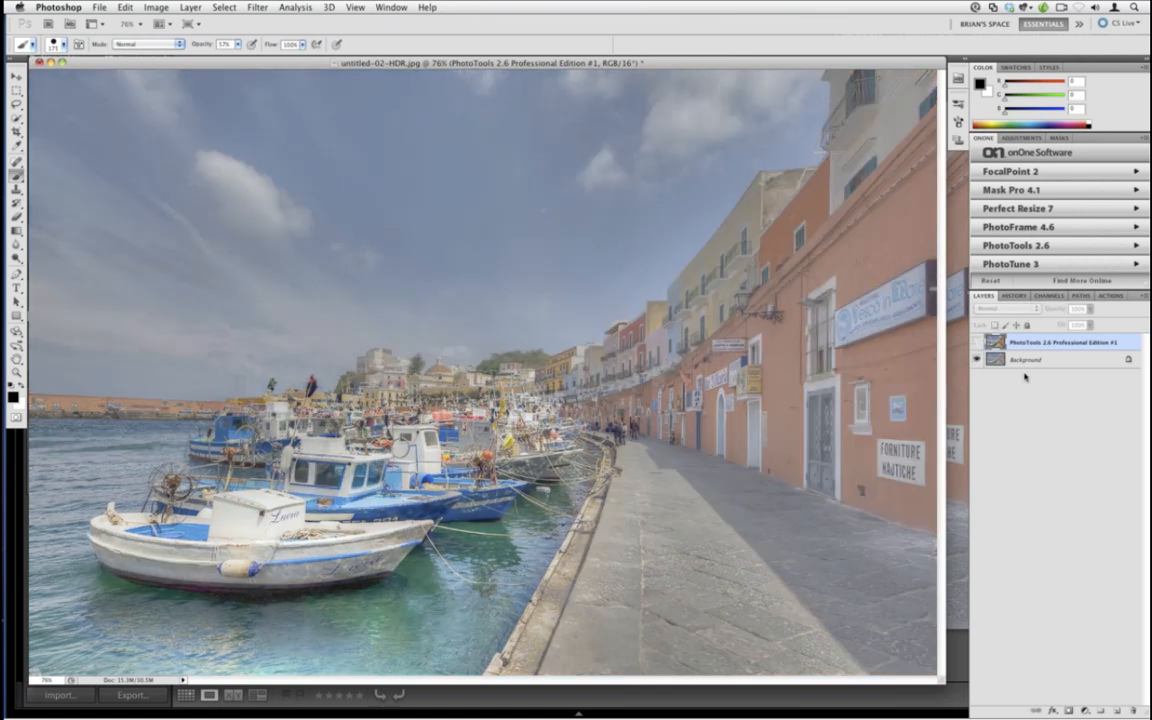
{"action": "left_click", "coordinate": [1024, 359]}
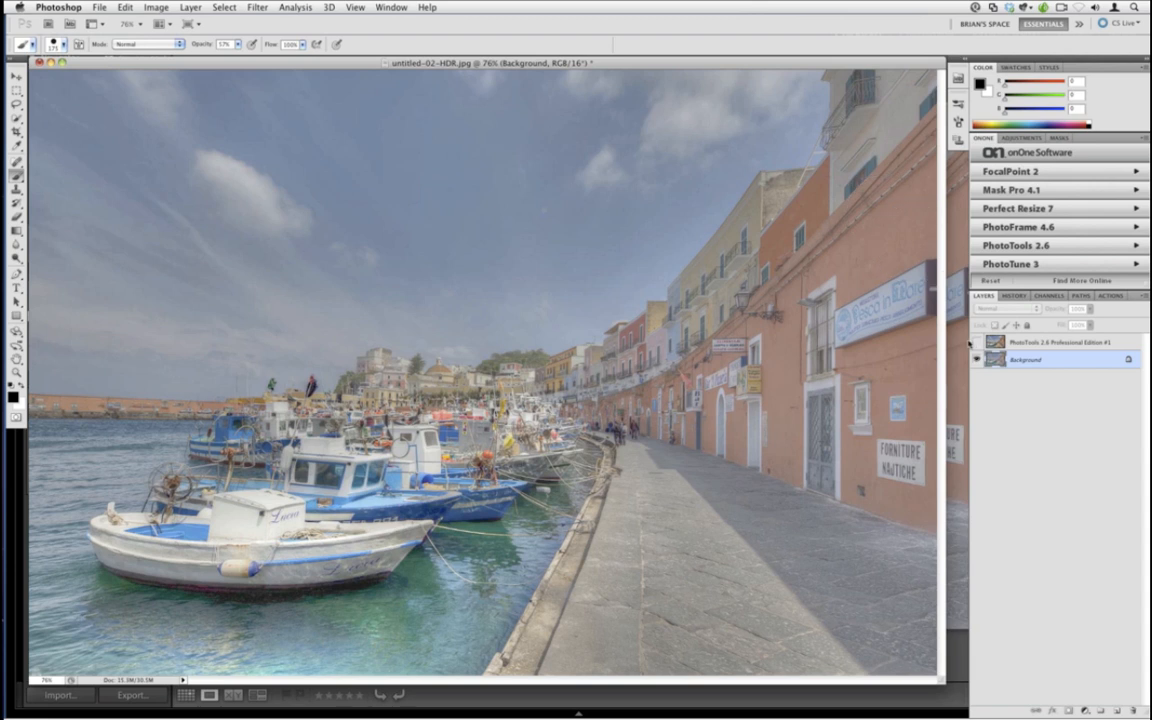
{"action": "left_click", "coordinate": [976, 343]}
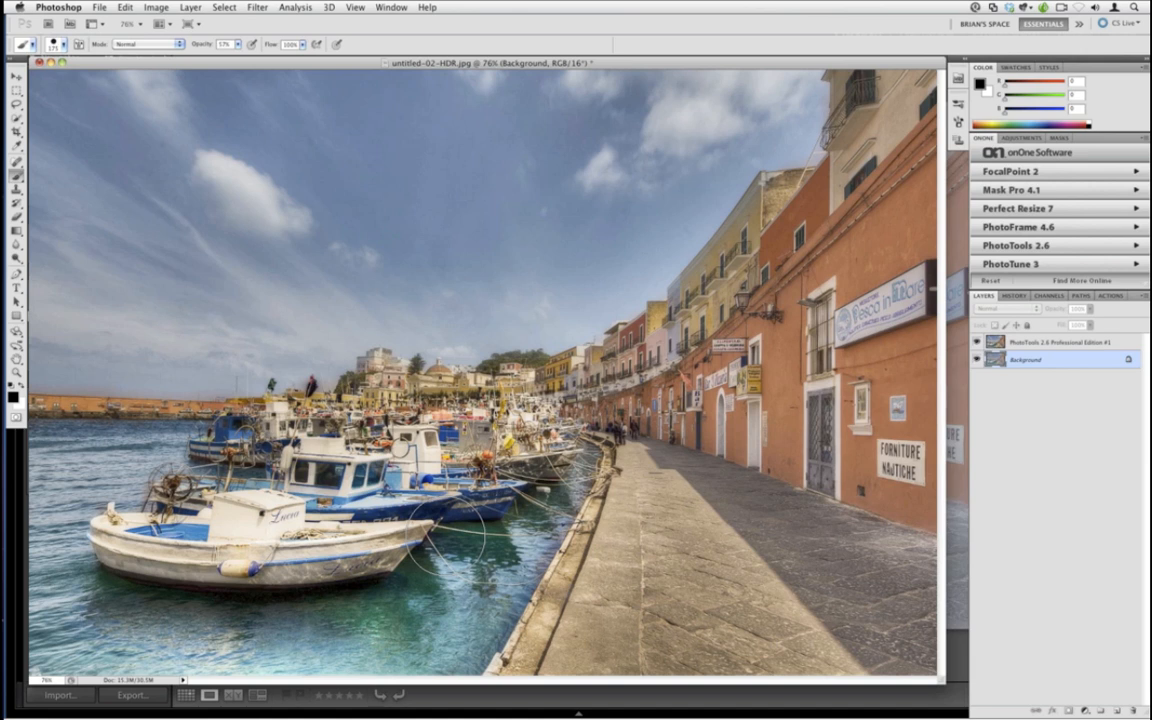
Hide the PhotoTools layer, reopen the Background layer in PhotoTools 2.6 and preview the Last Used 2 and Ponza Look presets.
{"action": "left_click", "coordinate": [976, 342]}
{"action": "left_click", "coordinate": [1008, 246]}
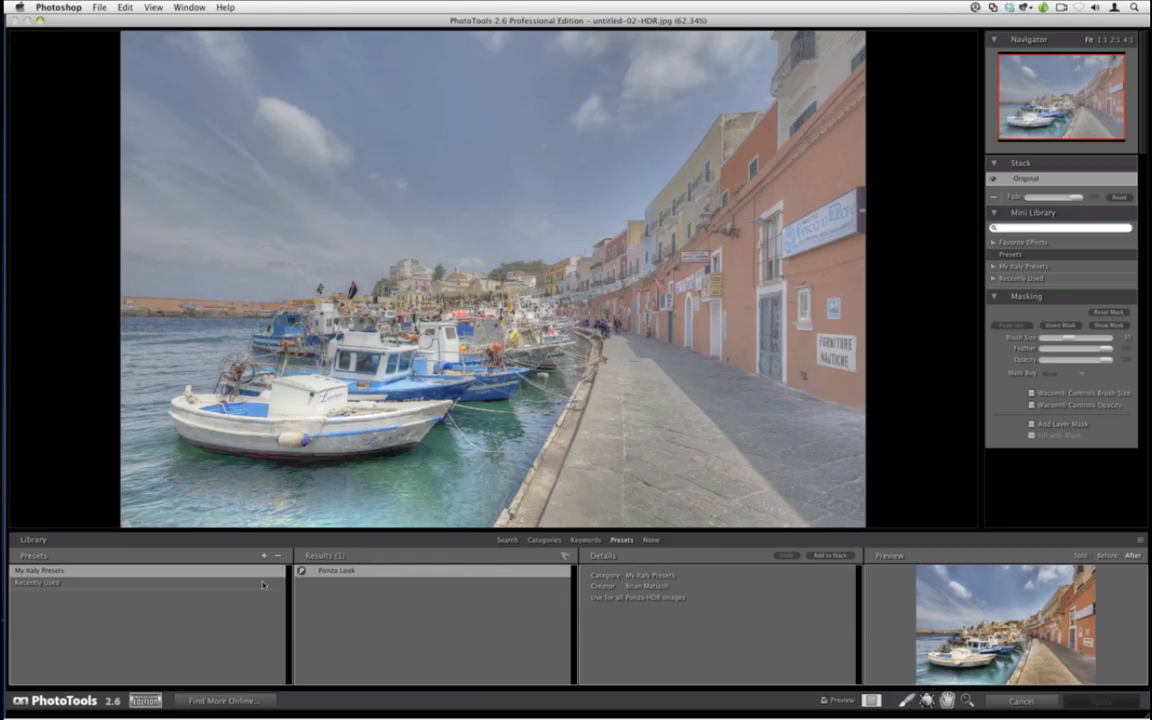
{"action": "left_click", "coordinate": [247, 583]}
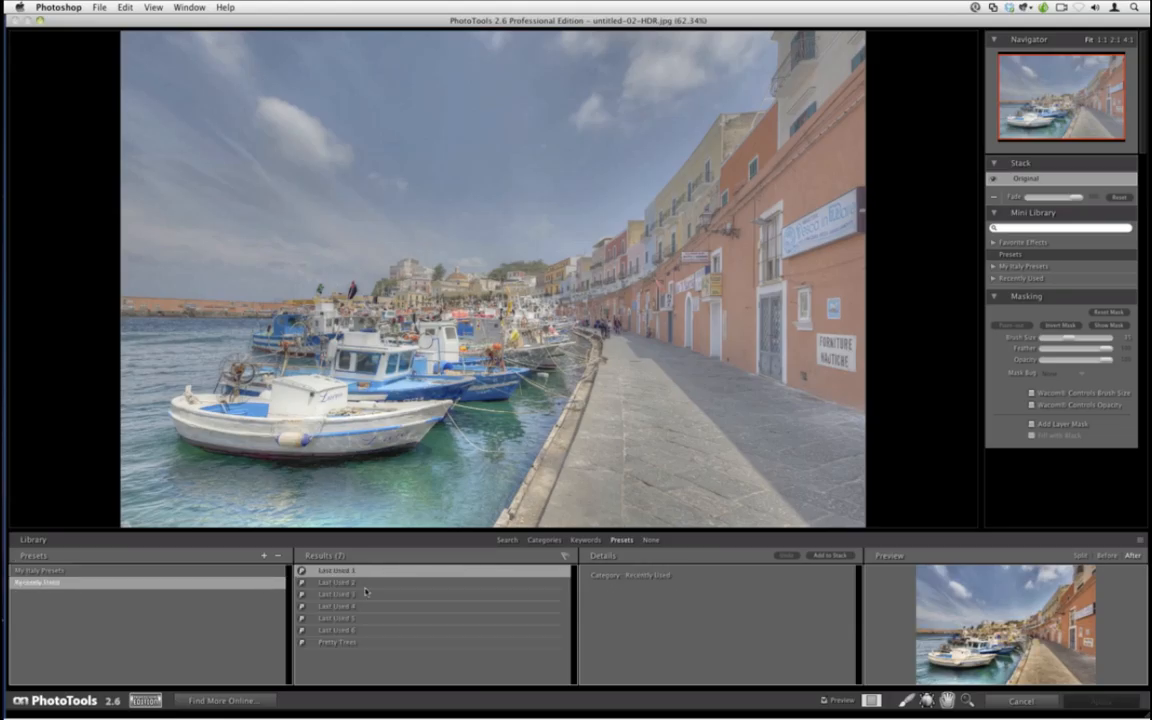
{"action": "left_click", "coordinate": [362, 583]}
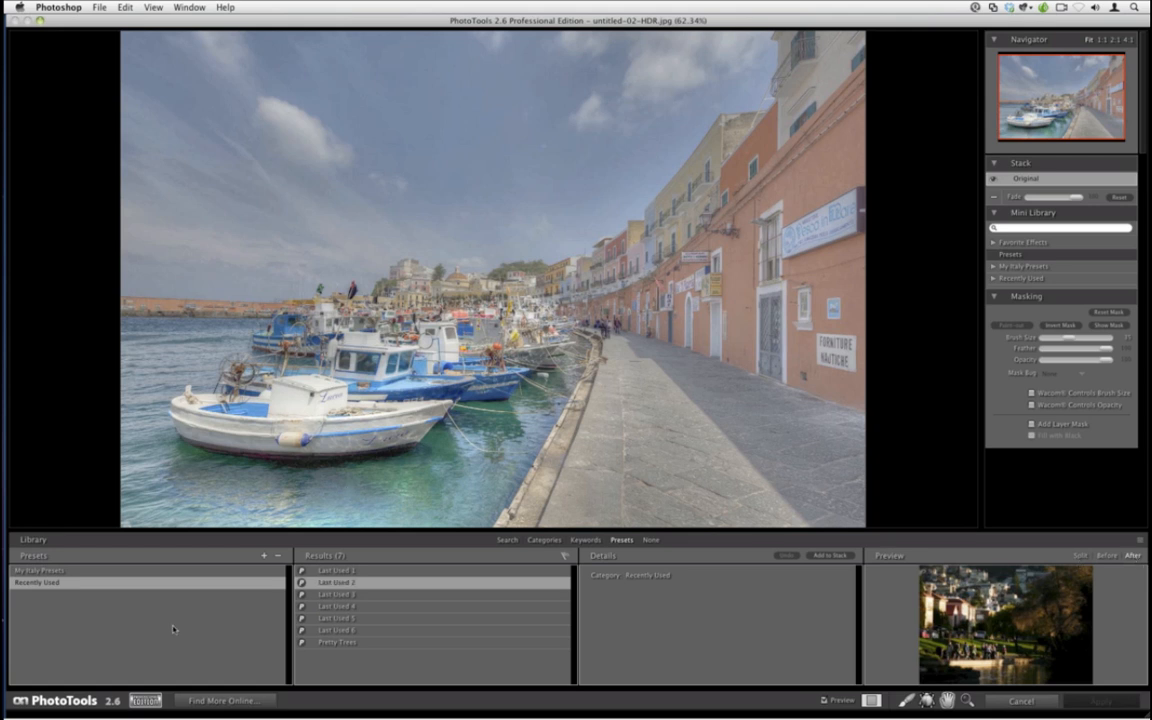
{"action": "left_click", "coordinate": [132, 570]}
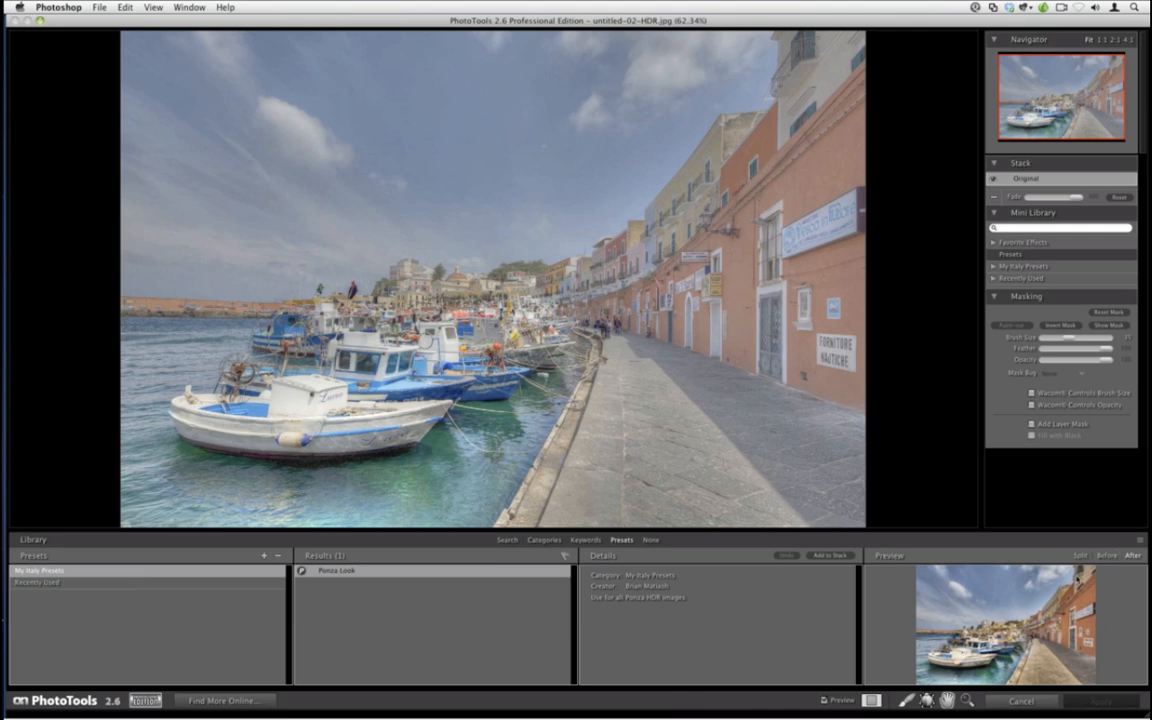
Compare the before and after previews of the Ponza Look preset, and leave PhotoTools without applying it.
{"action": "left_click", "coordinate": [1110, 556]}
{"action": "left_click", "coordinate": [1132, 556]}
{"action": "left_click", "coordinate": [1114, 556]}
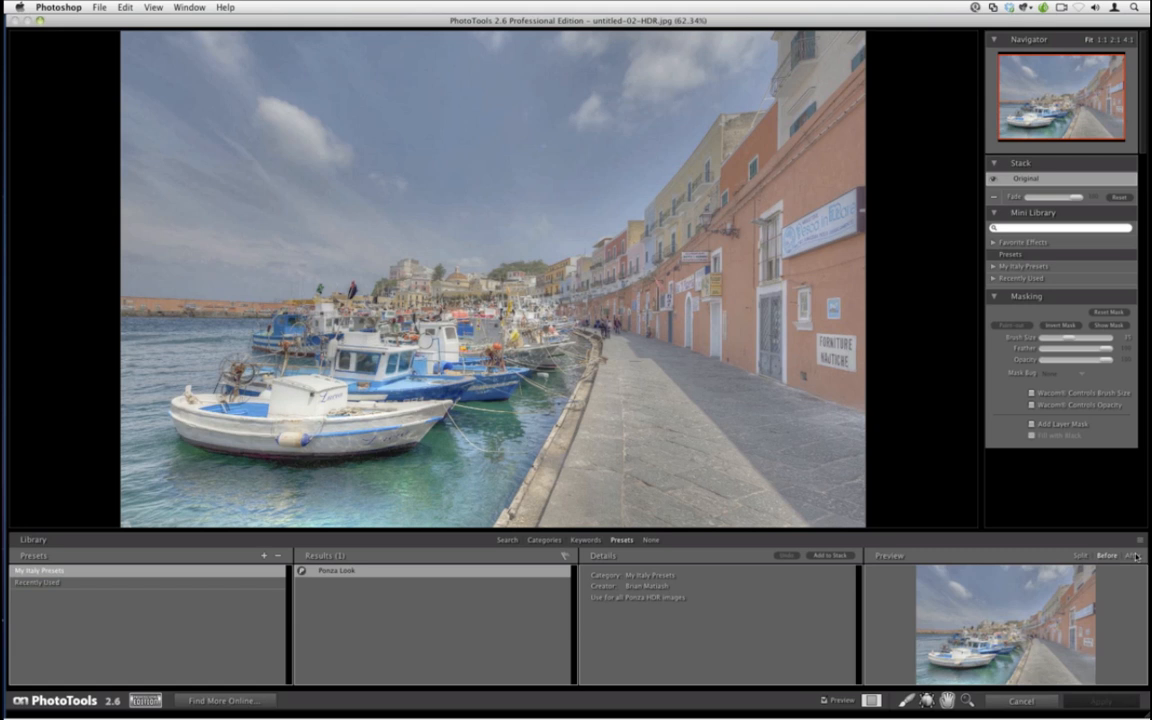
{"action": "left_click", "coordinate": [1133, 556]}
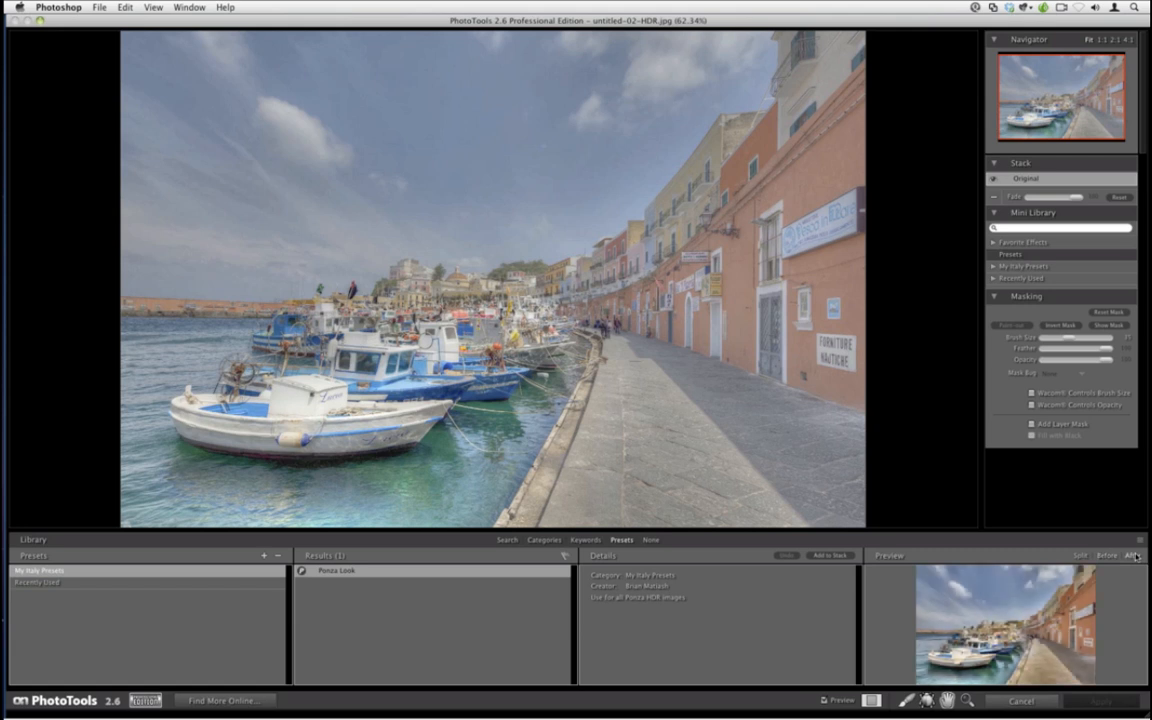
{"action": "left_click", "coordinate": [1036, 700]}
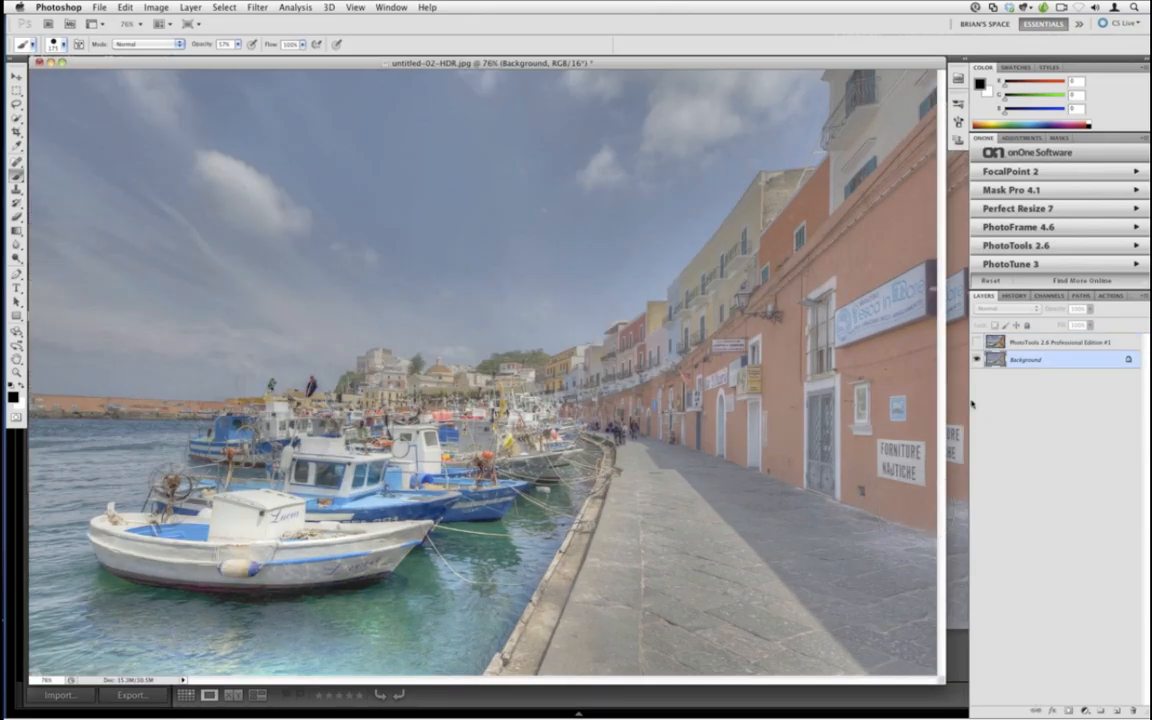
Make the PhotoTools layer visible again and close untitled-02-HDR.jpg without saving the changes.
{"action": "left_click", "coordinate": [977, 343]}
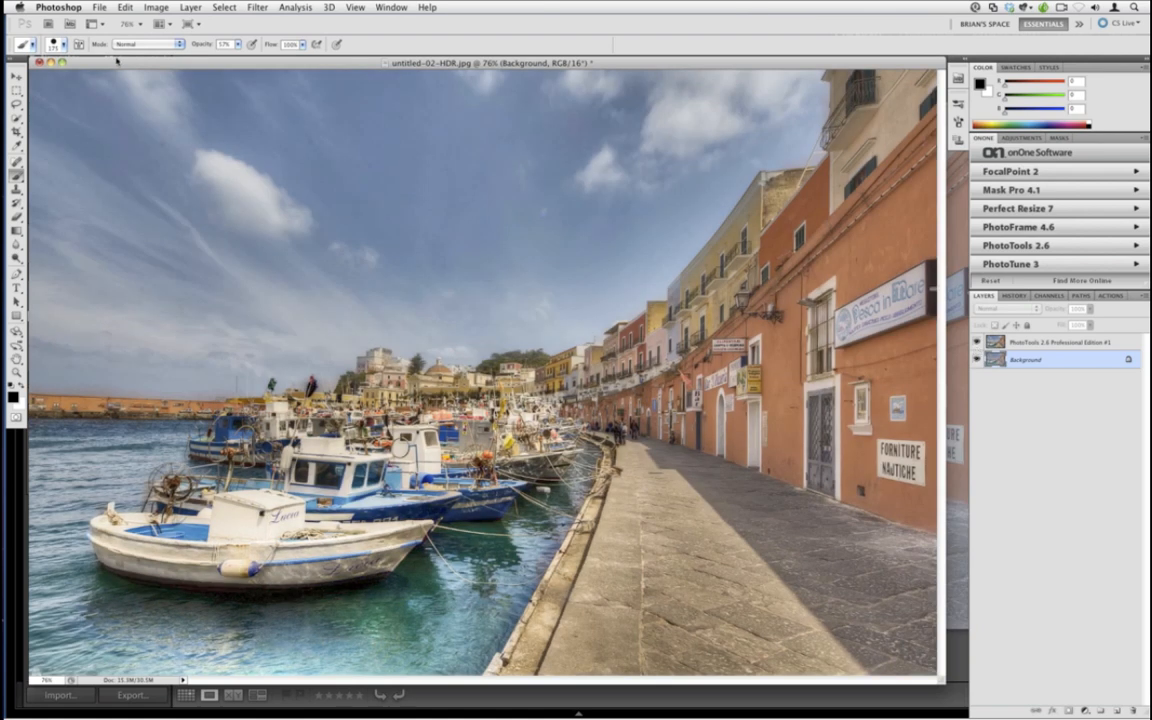
{"action": "left_click", "coordinate": [39, 62]}
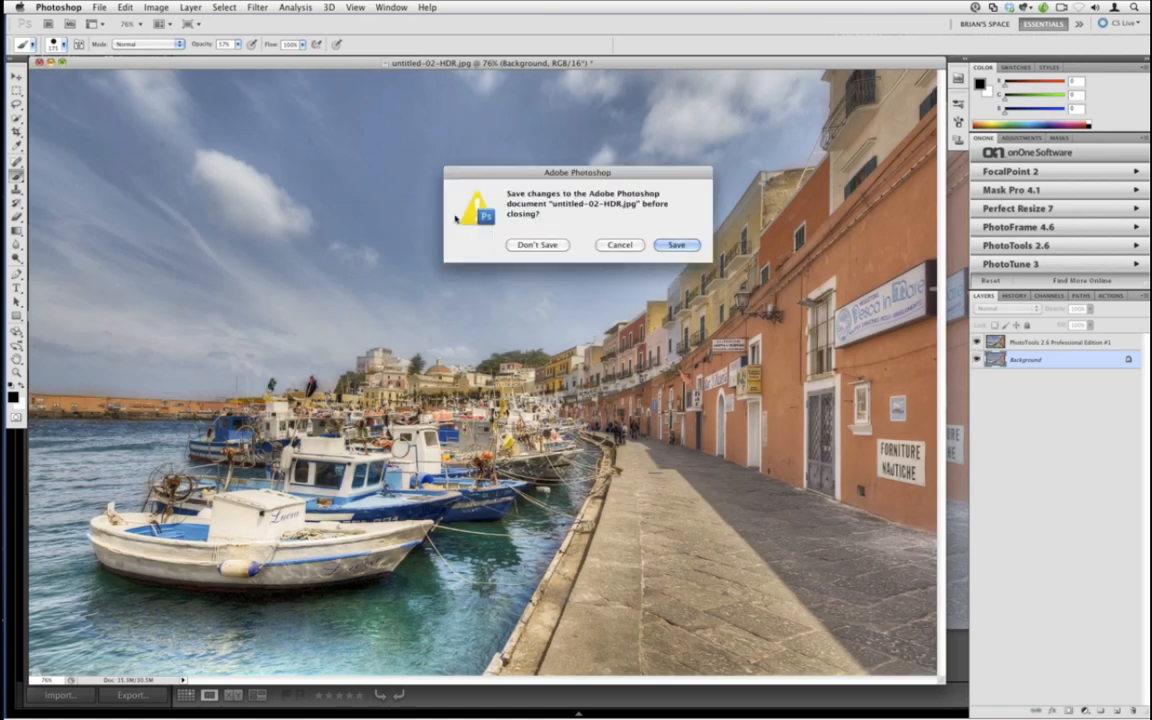
{"action": "left_click", "coordinate": [531, 245]}
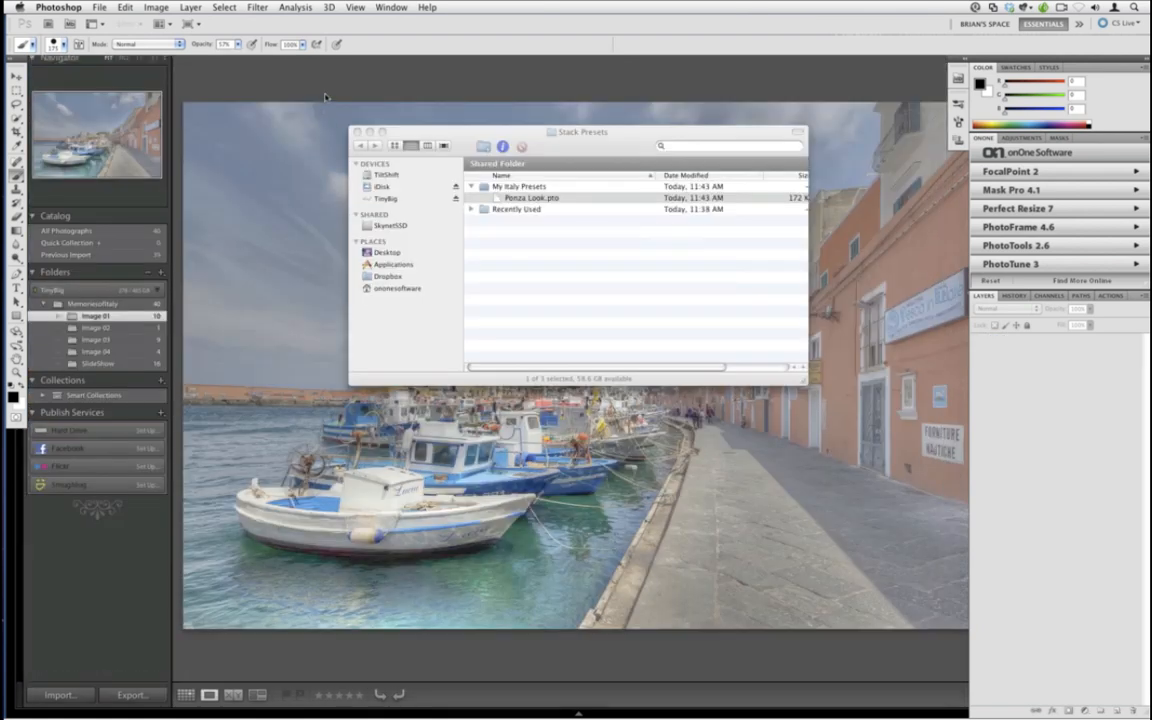
Switch to Lightroom, open the portrait in the Image 02 folder for editing in Photoshop, and launch PhotoTools 2.6 on it.
{"action": "left_click", "coordinate": [148, 327]}
{"action": "left_click", "coordinate": [148, 327]}
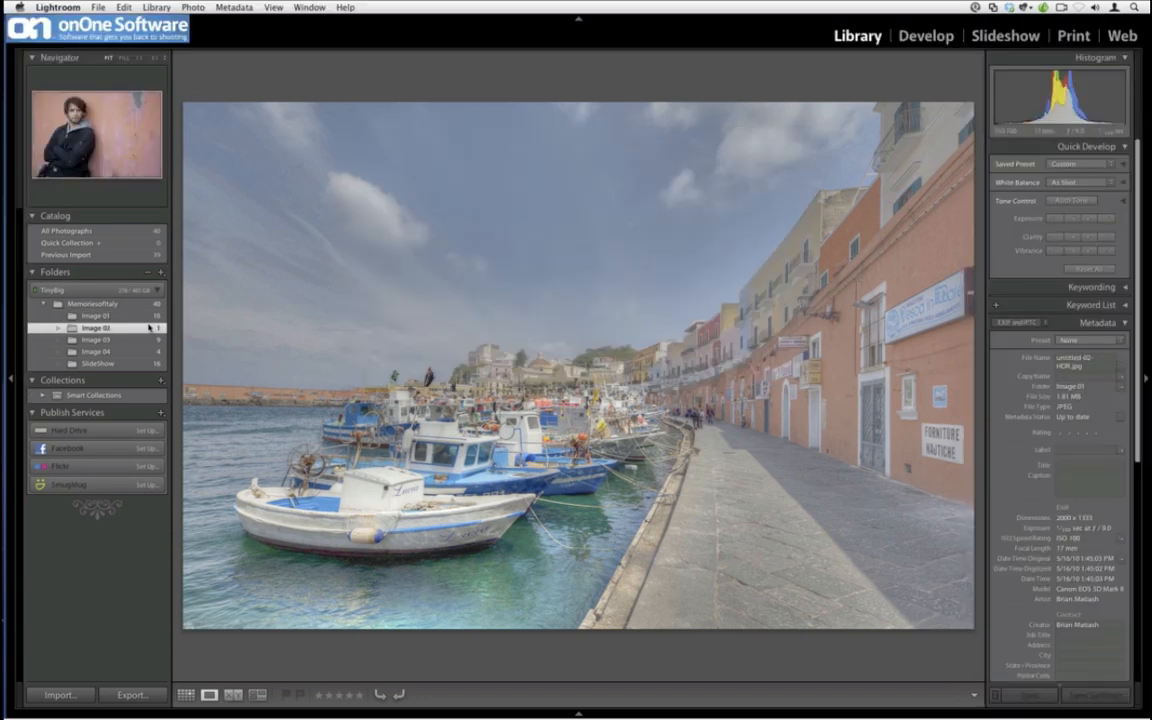
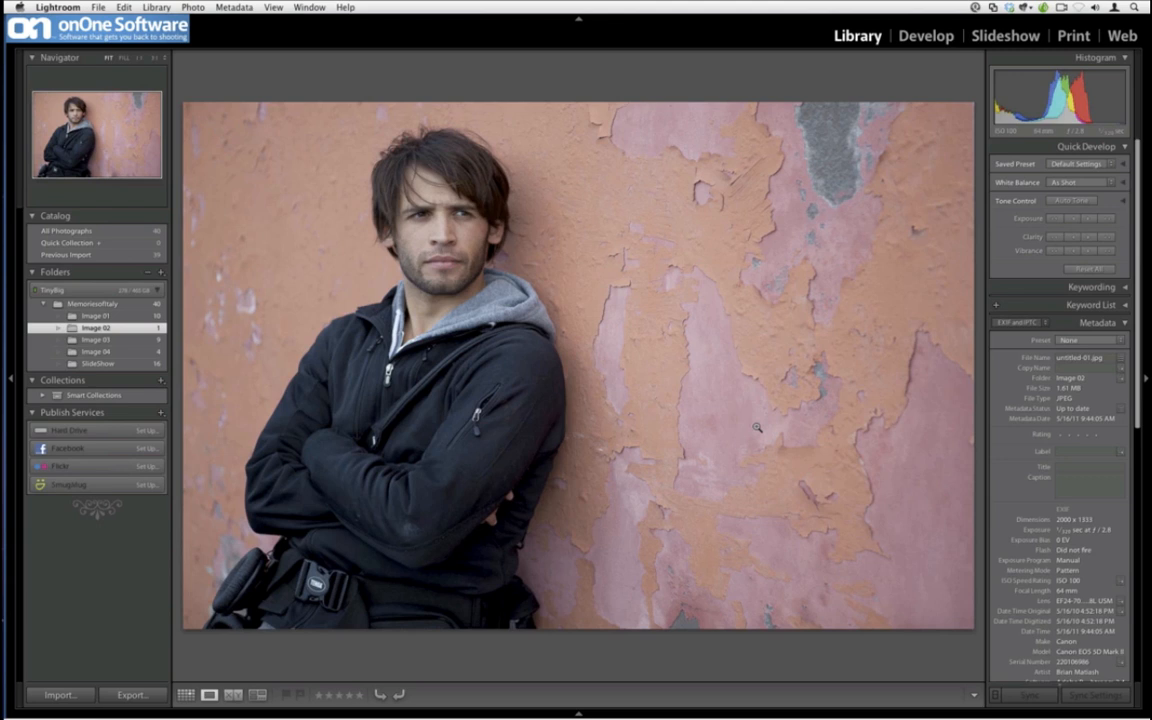
{"action": "key", "text": "super+e"}
{"action": "left_click", "coordinate": [663, 308]}
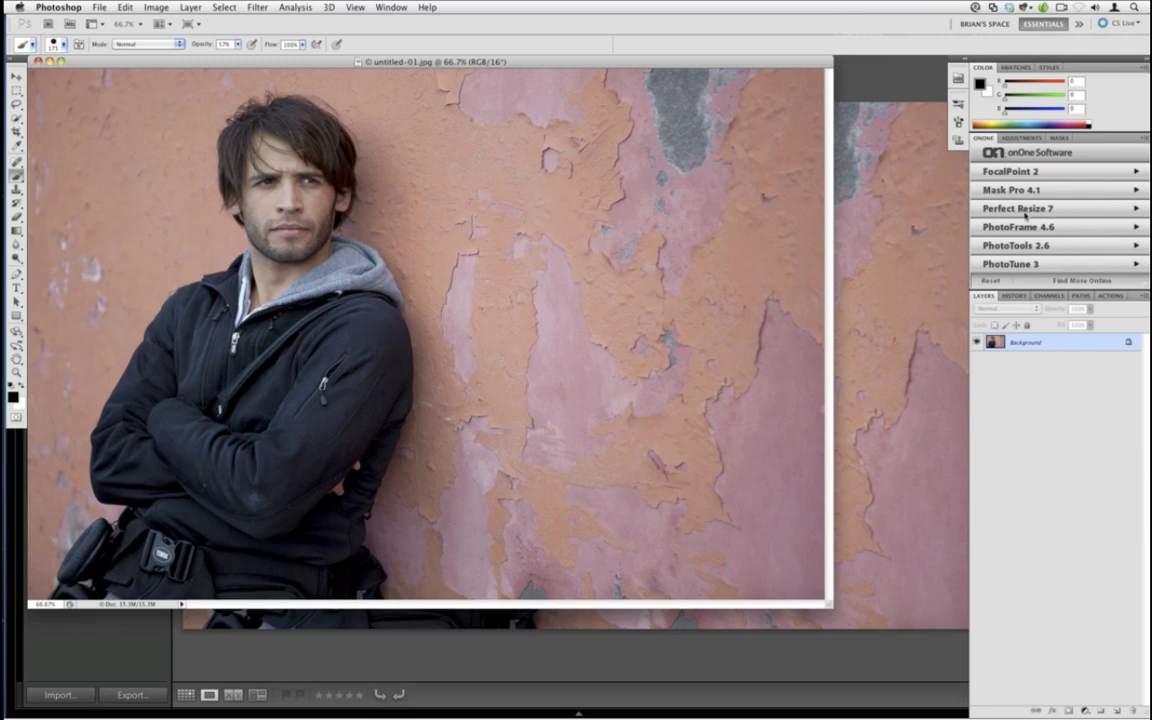
{"action": "left_click", "coordinate": [1018, 246]}
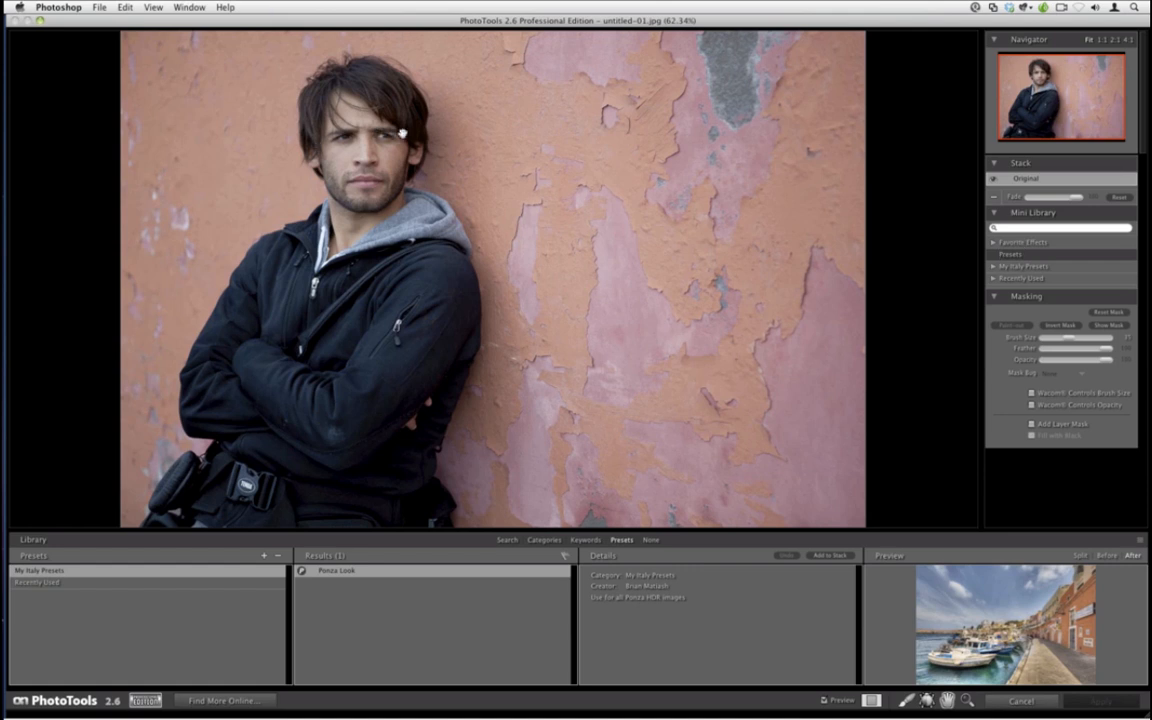
Add the Magic Eye Fixer effect from the Portrait Enhance category to the stack.
{"action": "left_click", "coordinate": [545, 541]}
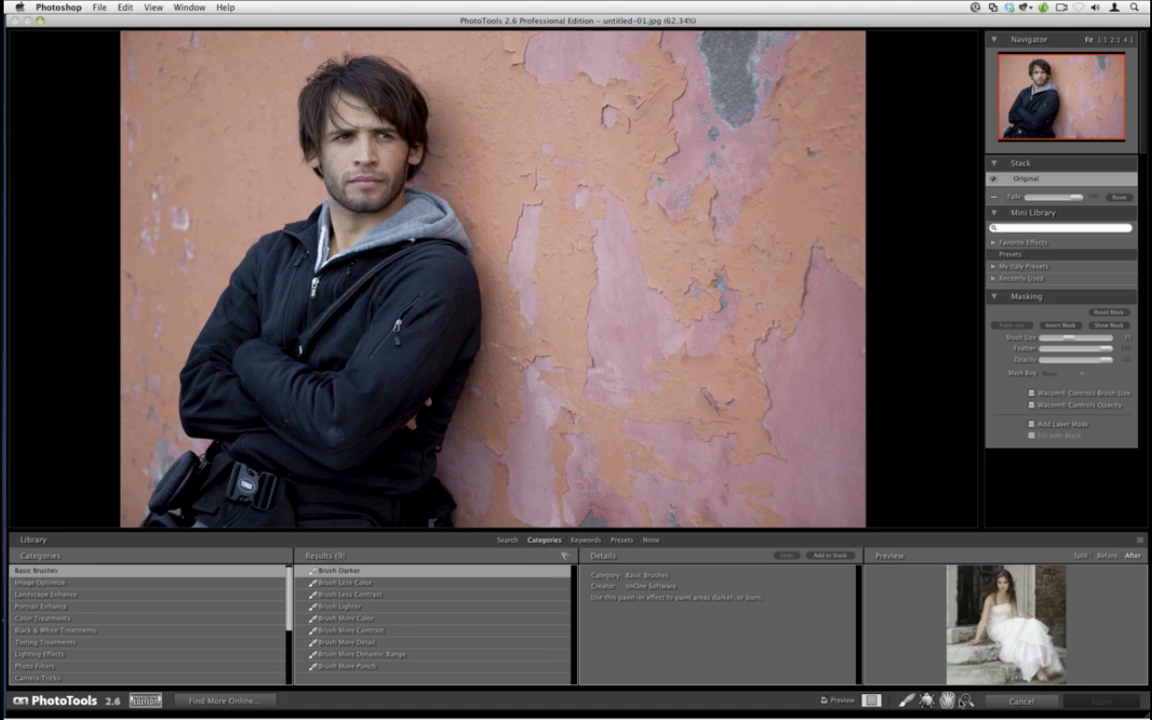
{"action": "left_click_drag", "start_coordinate": [352, 149], "coordinate": [416, 187]}
{"action": "key", "text": "super+minus"}
{"action": "key", "text": "super+minus"}
{"action": "key", "text": "super+minus"}
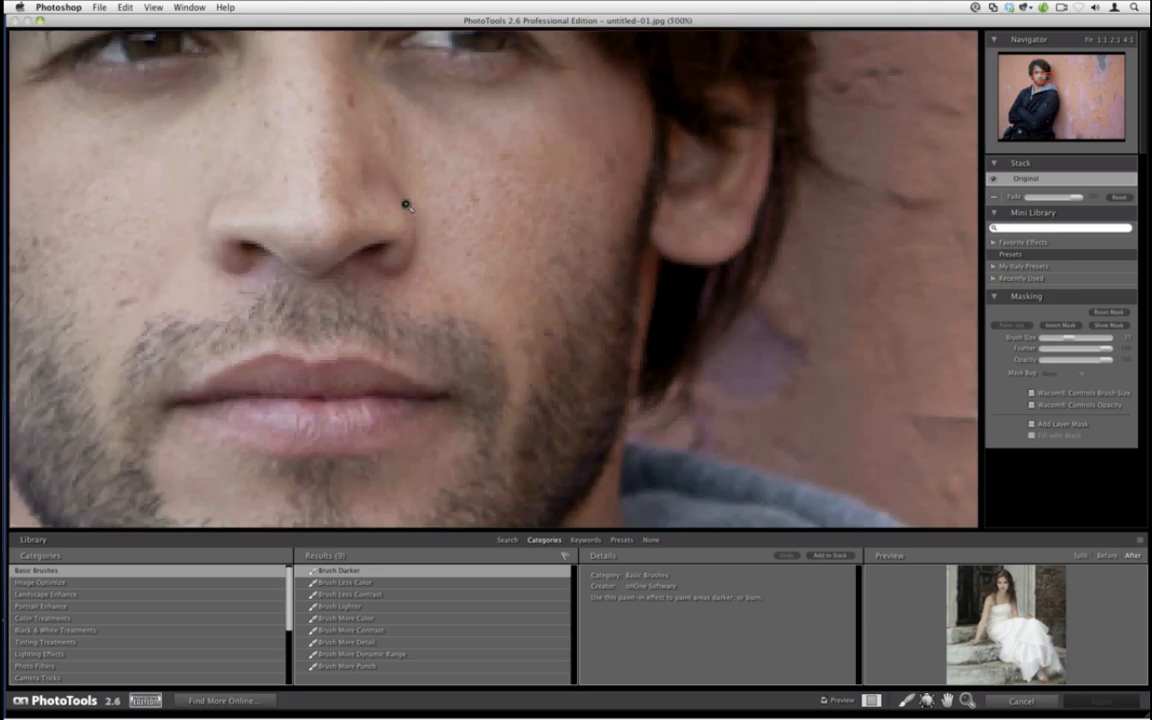
{"action": "key", "text": "super+minus"}
{"action": "key", "text": "super+minus"}
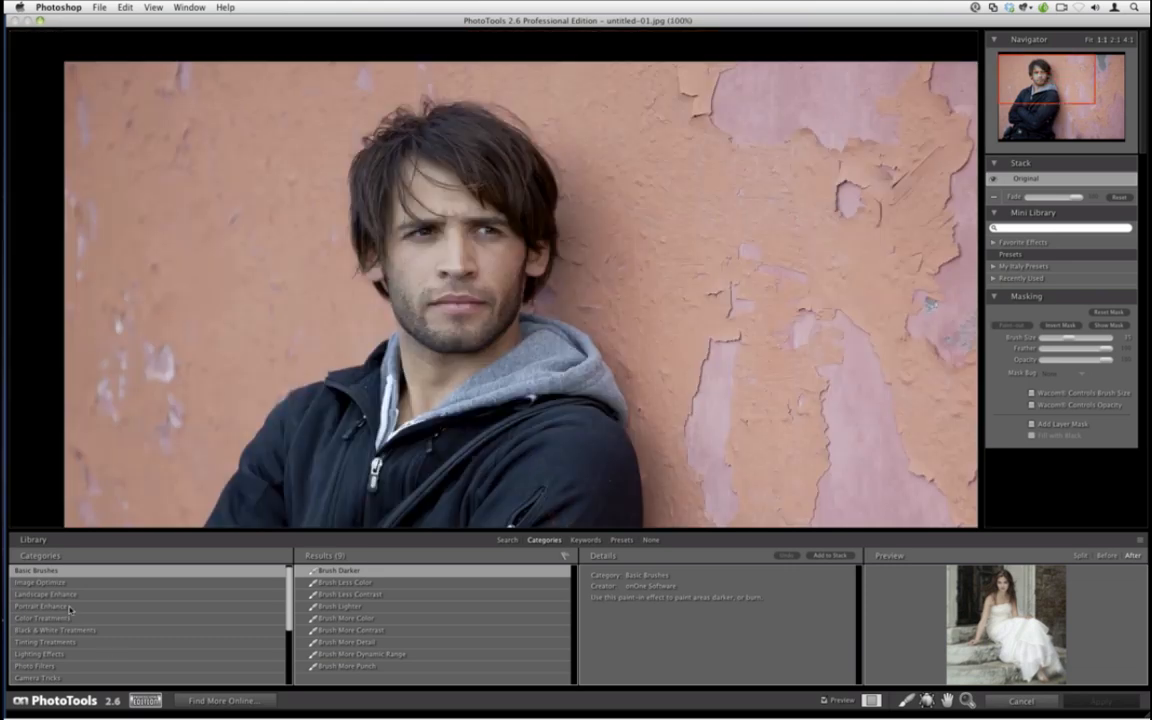
{"action": "left_click", "coordinate": [123, 607]}
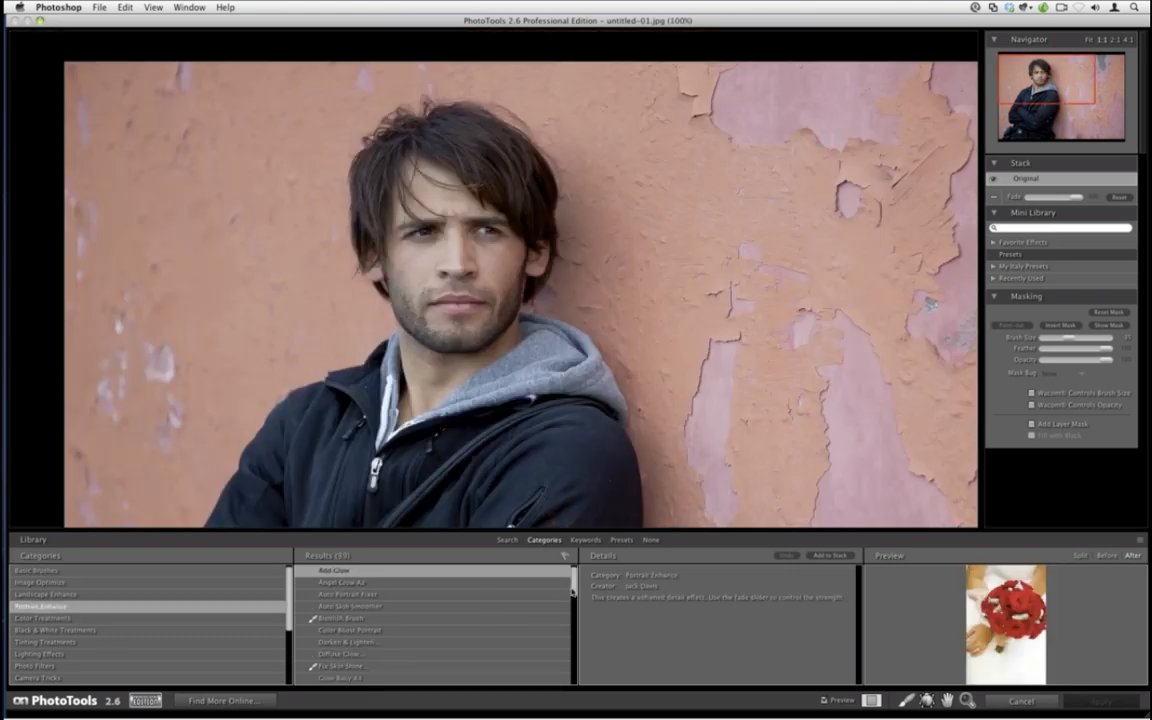
{"action": "scroll", "coordinate": [573, 597], "scroll_direction": "down", "scroll_amount": 2}
{"action": "scroll", "coordinate": [573, 597], "scroll_direction": "down", "scroll_amount": 5}
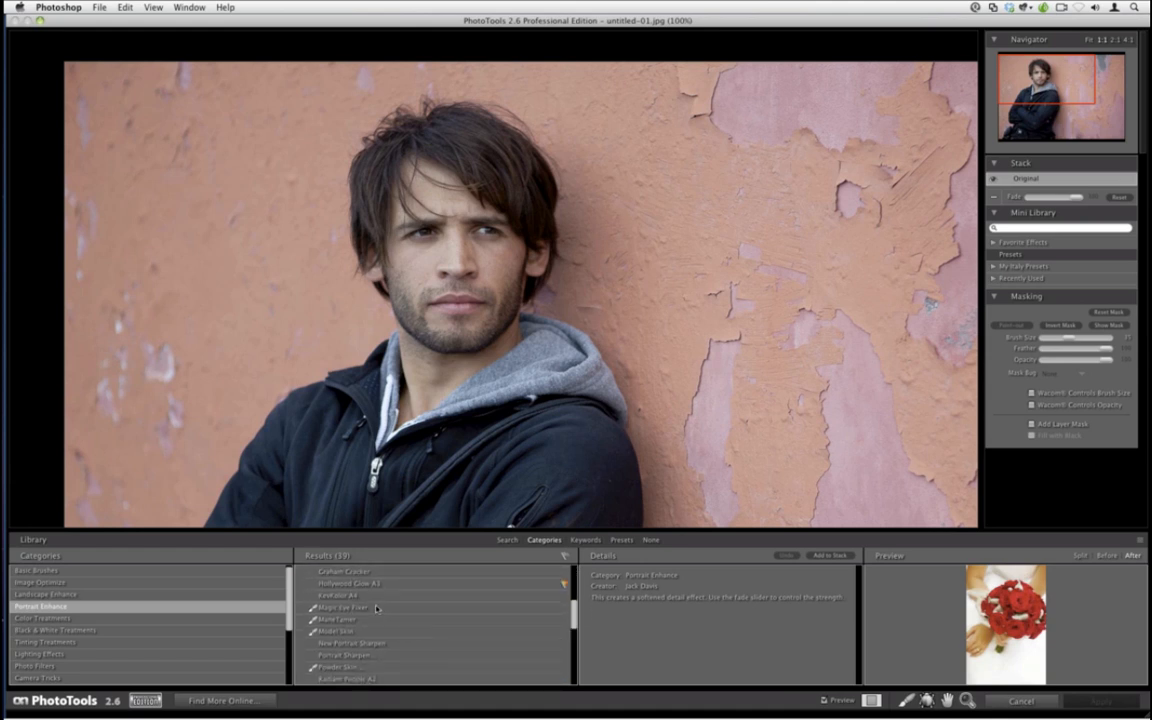
{"action": "left_click", "coordinate": [345, 607]}
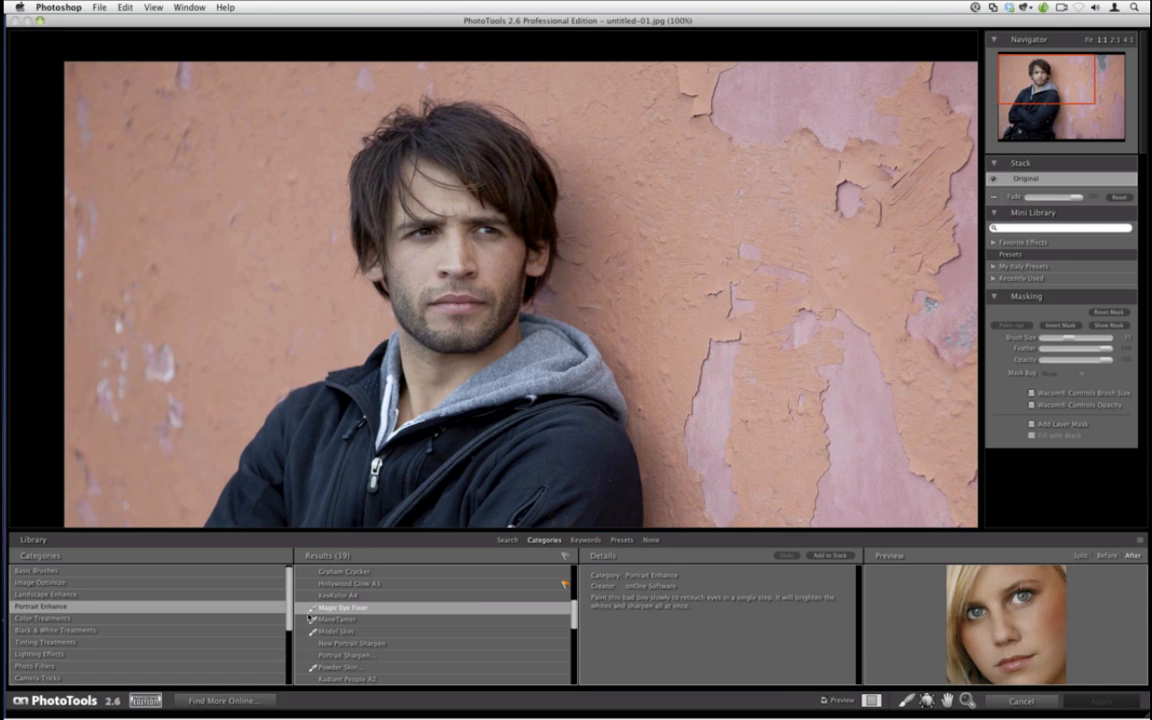
{"action": "left_click", "coordinate": [837, 558]}
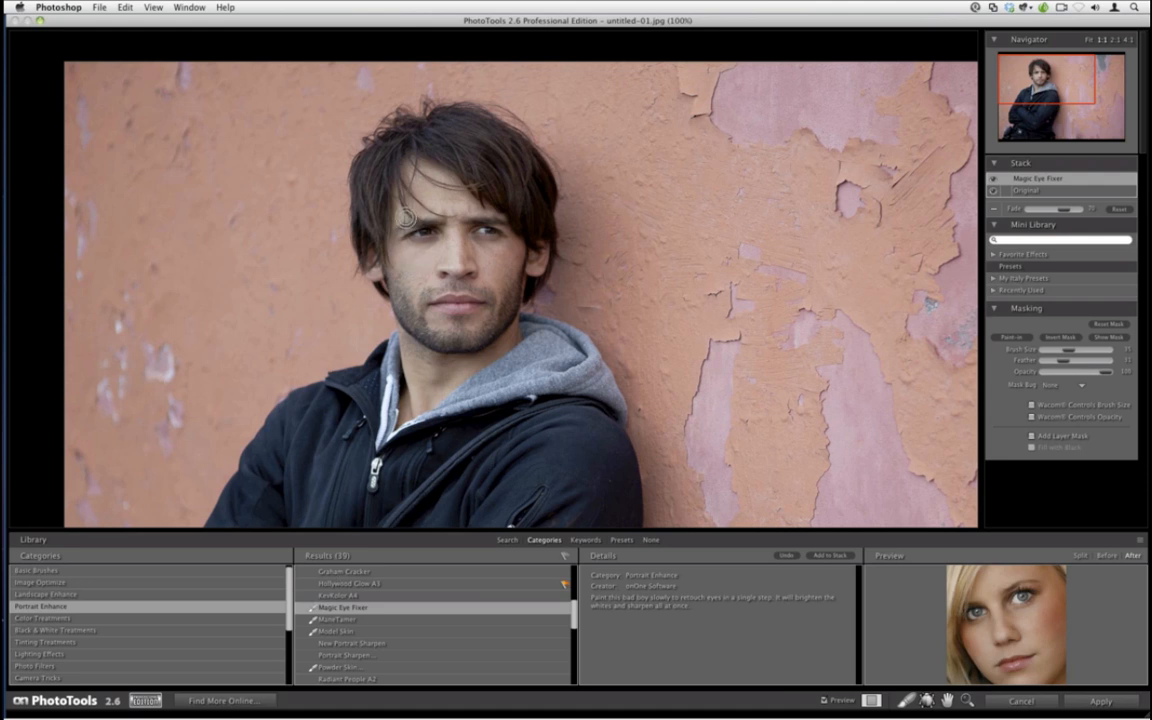
Paint the Magic Eye Fixer effect over both of the man's eyes with a smaller brush, and lower the effect's fade.
{"action": "key", "text": "super+equal"}
{"action": "key", "text": "bracketleft"}
{"action": "key", "text": "bracketleft"}
{"action": "key", "text": "bracketleft"}
{"action": "key", "text": "bracketleft"}
{"action": "key", "text": "bracketleft"}
{"action": "key", "text": "bracketleft"}
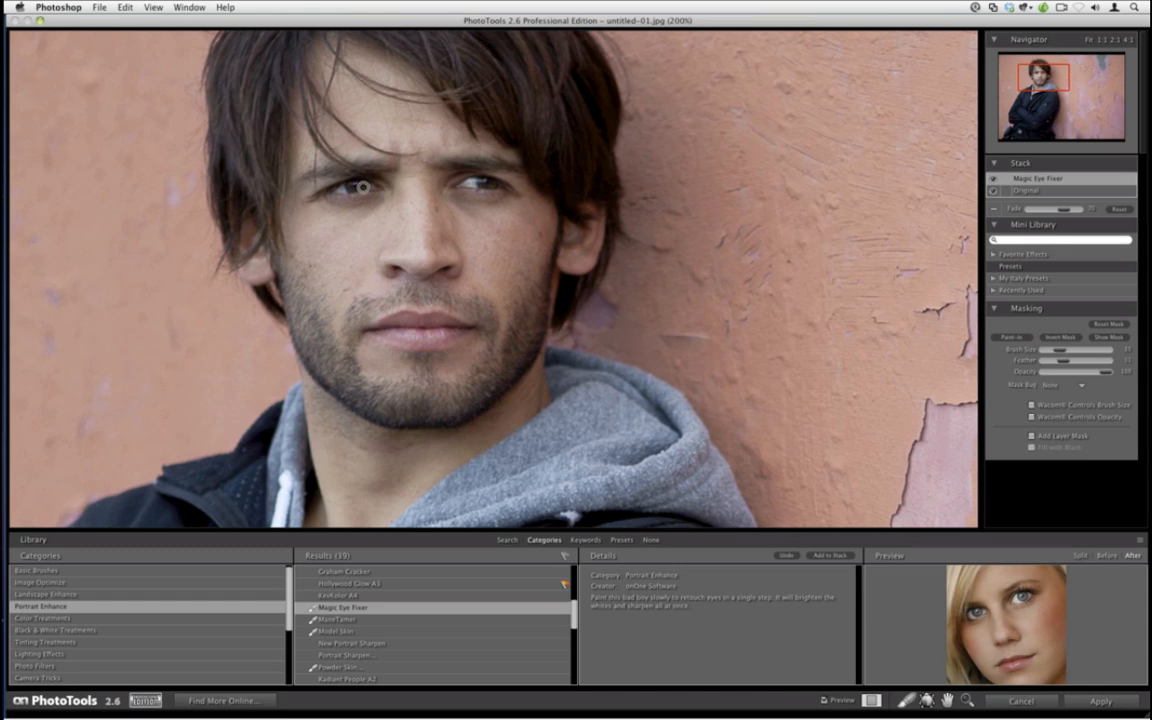
{"action": "left_click_drag", "start_coordinate": [369, 184], "coordinate": [340, 191]}
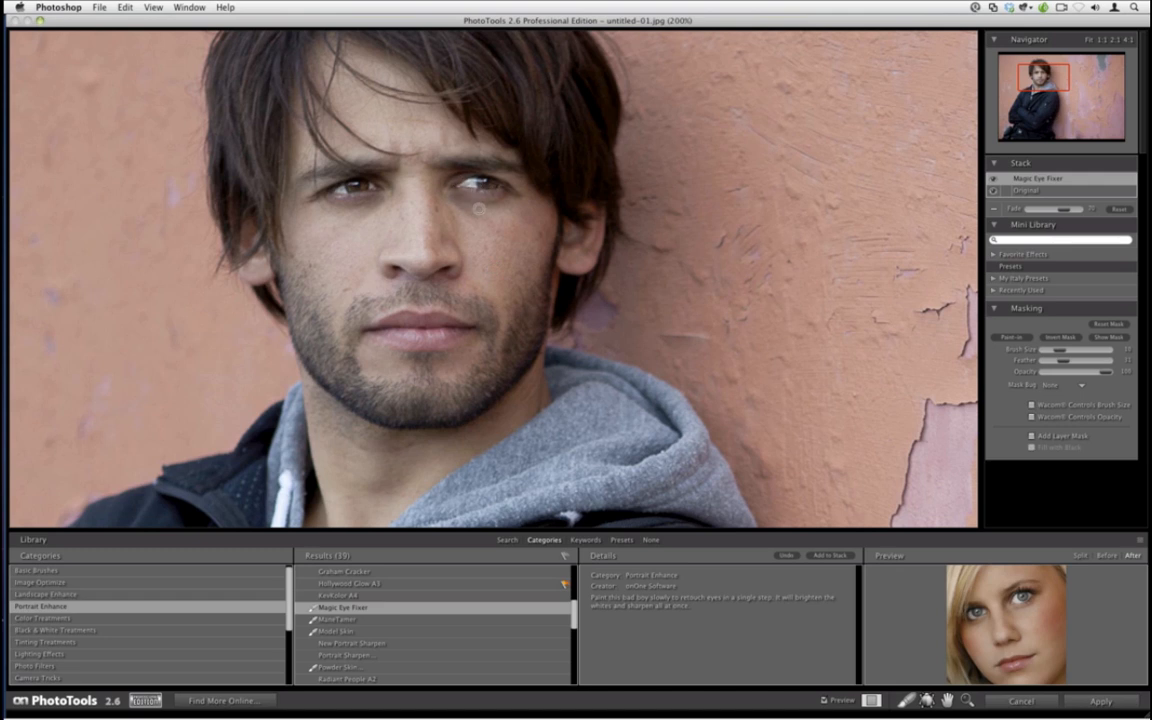
{"action": "key", "text": "super+p"}
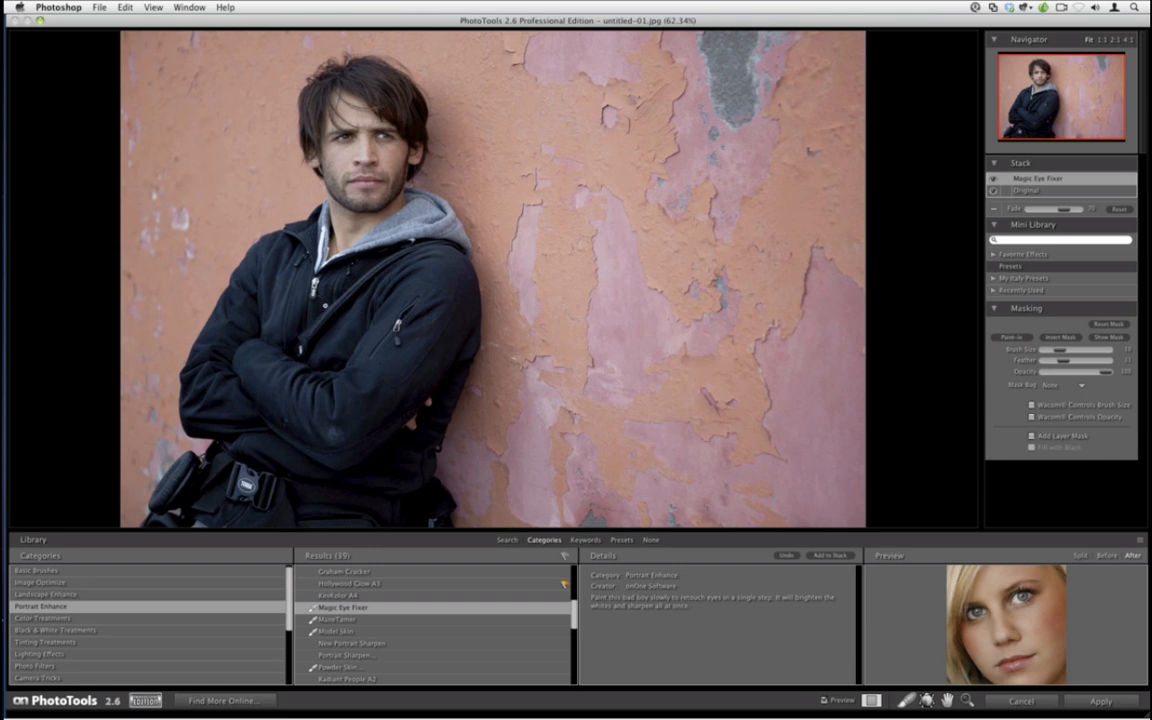
{"action": "mouse_move", "coordinate": [1068, 209]}
{"action": "left_mouse_down"}
{"action": "mouse_move", "coordinate": [1027, 216]}
{"action": "mouse_move", "coordinate": [1073, 219]}
{"action": "mouse_move", "coordinate": [1036, 220]}
{"action": "mouse_move", "coordinate": [1056, 219]}
{"action": "left_mouse_up"}
{"action": "mouse_move", "coordinate": [1059, 212]}
{"action": "left_mouse_down"}
{"action": "mouse_move", "coordinate": [1055, 223]}
{"action": "mouse_move", "coordinate": [1061, 215]}
{"action": "left_mouse_up"}
Add the Brush More Dynamic Range effect from the Basic Brushes category to the stack.
{"action": "left_click_drag", "start_coordinate": [573, 625], "coordinate": [573, 654]}
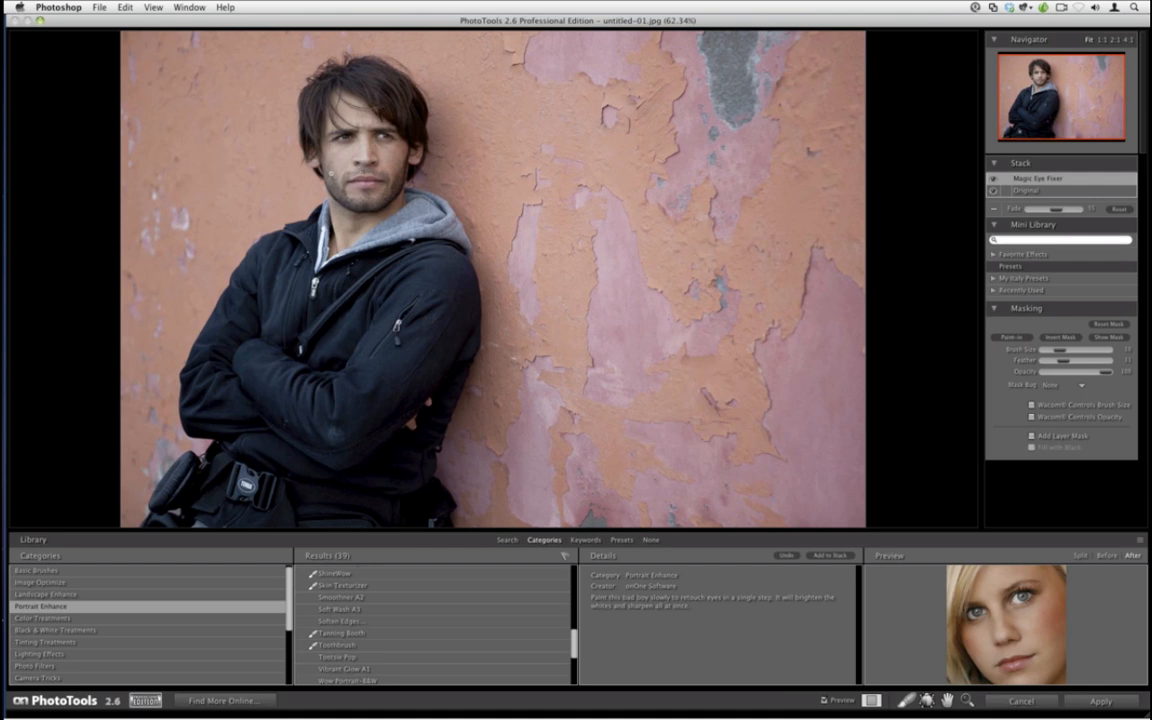
{"action": "left_click", "coordinate": [142, 570]}
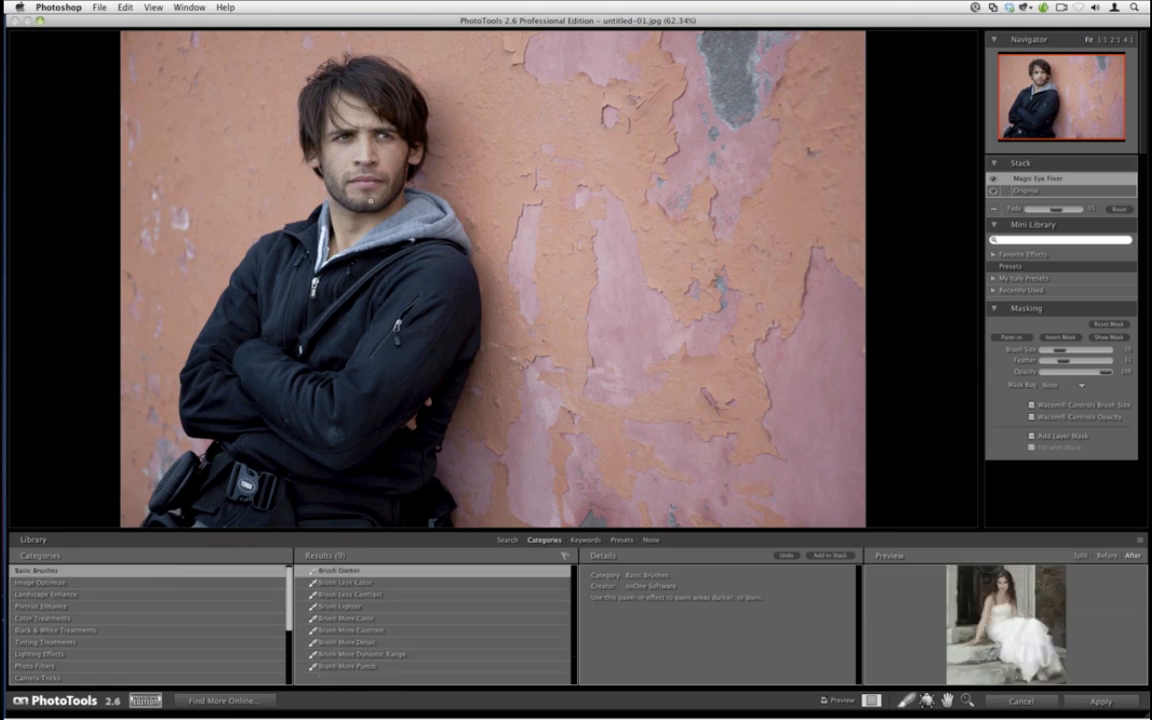
{"action": "left_click", "coordinate": [345, 652]}
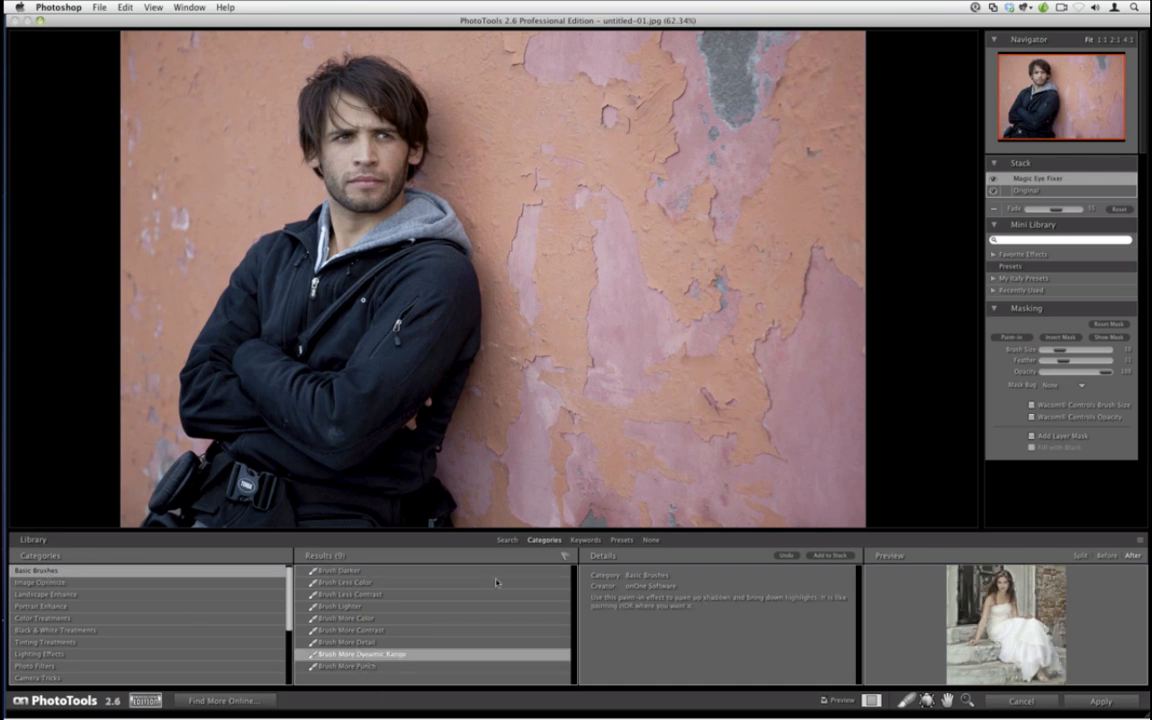
{"action": "left_click", "coordinate": [836, 558]}
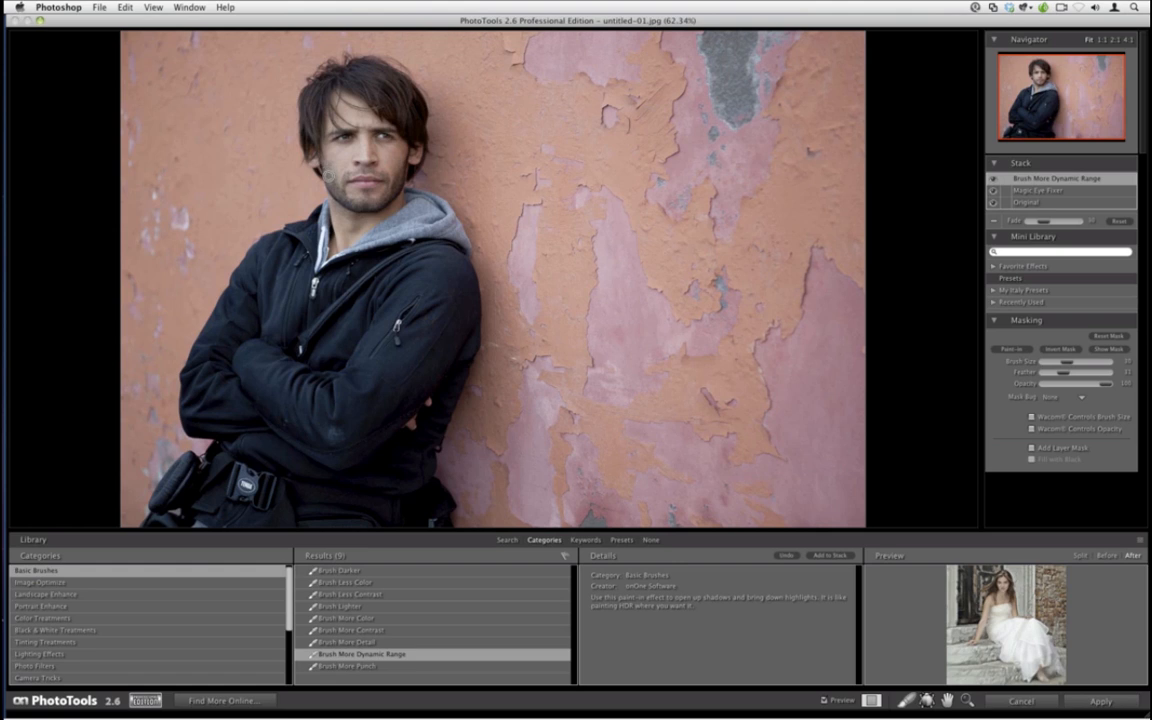
{"action": "key", "text": "super+plus"}
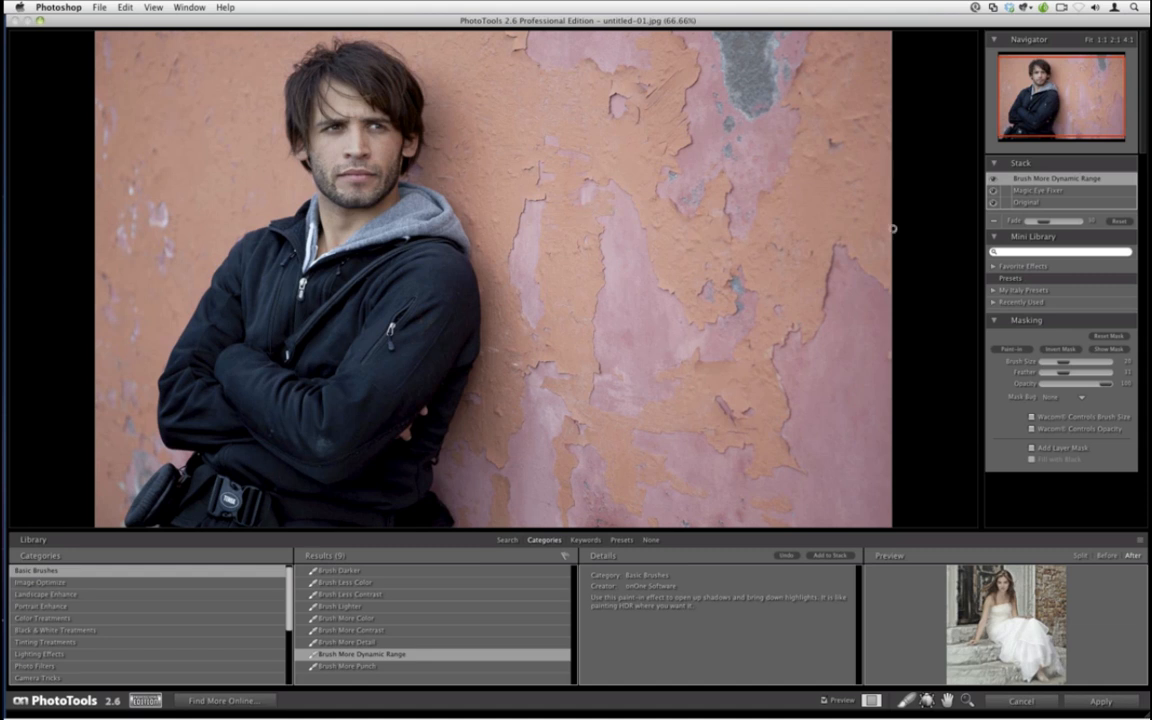
Set the fade of Brush More Dynamic Range to 31 and switch its masking brush to Paint-out.
{"action": "left_click", "coordinate": [1073, 222]}
{"action": "left_click_drag", "start_coordinate": [1073, 224], "coordinate": [1038, 216]}
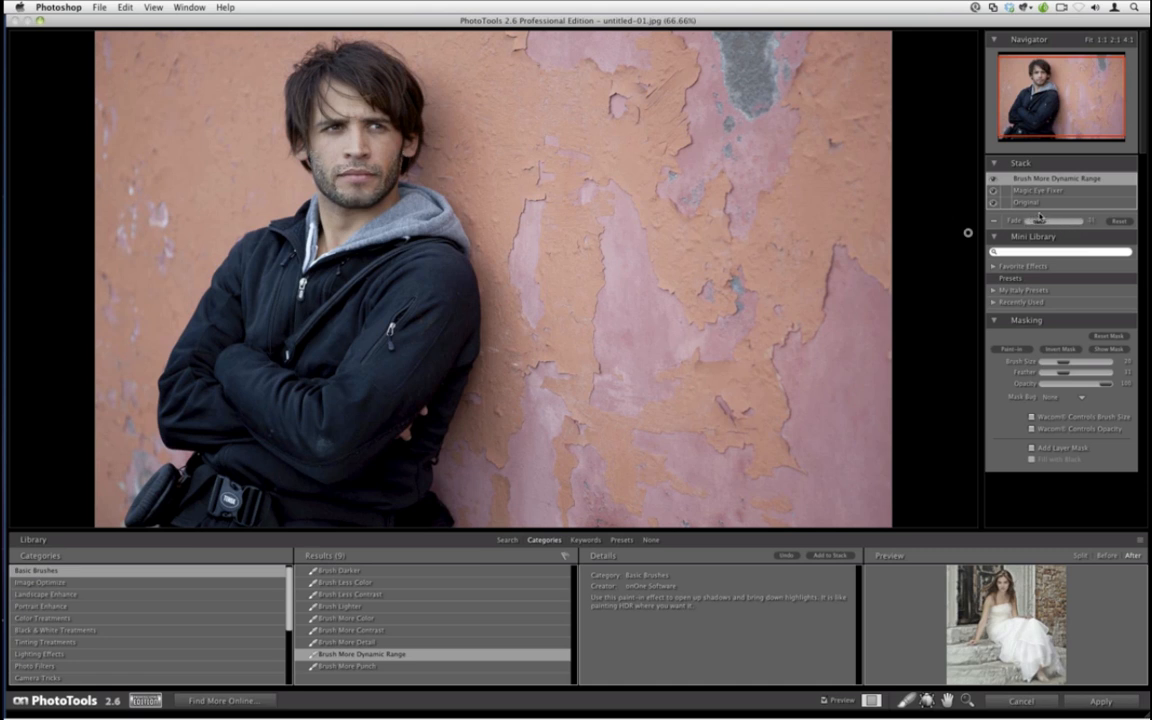
{"action": "left_click", "coordinate": [1011, 349]}
Try the B&W Kev's Secret Formula A1 effect from Black & White Treatments on the portrait, and remove it from the stack.
{"action": "left_click", "coordinate": [160, 630]}
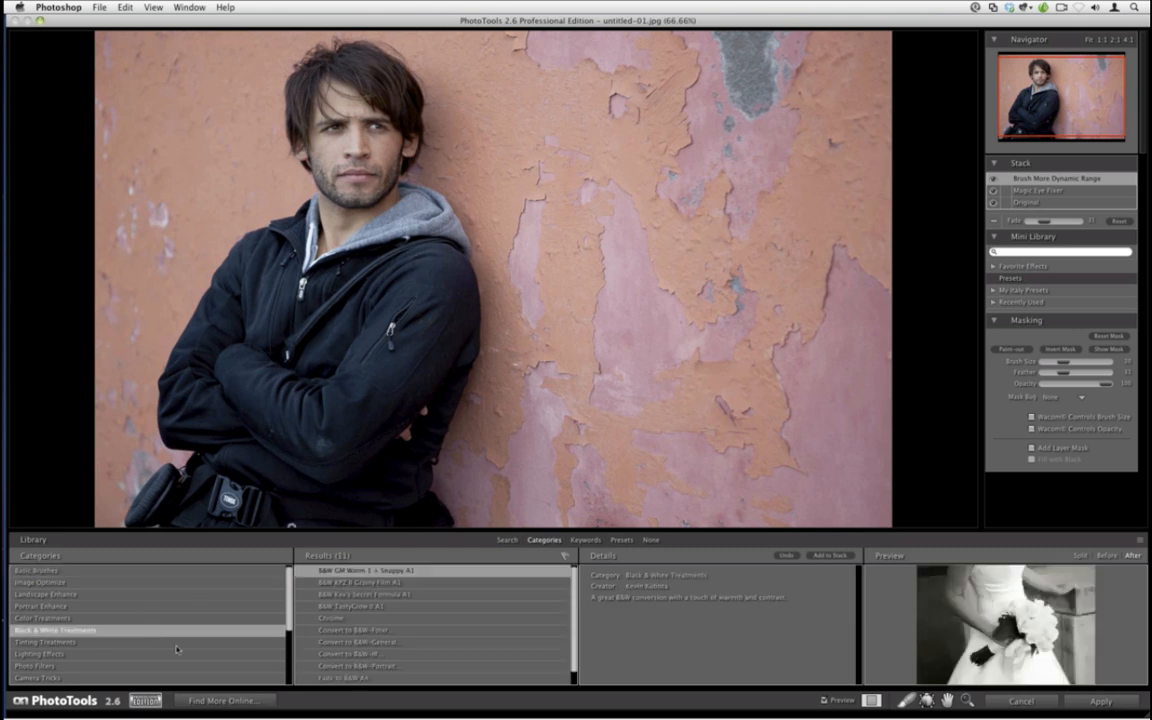
{"action": "left_click", "coordinate": [435, 596]}
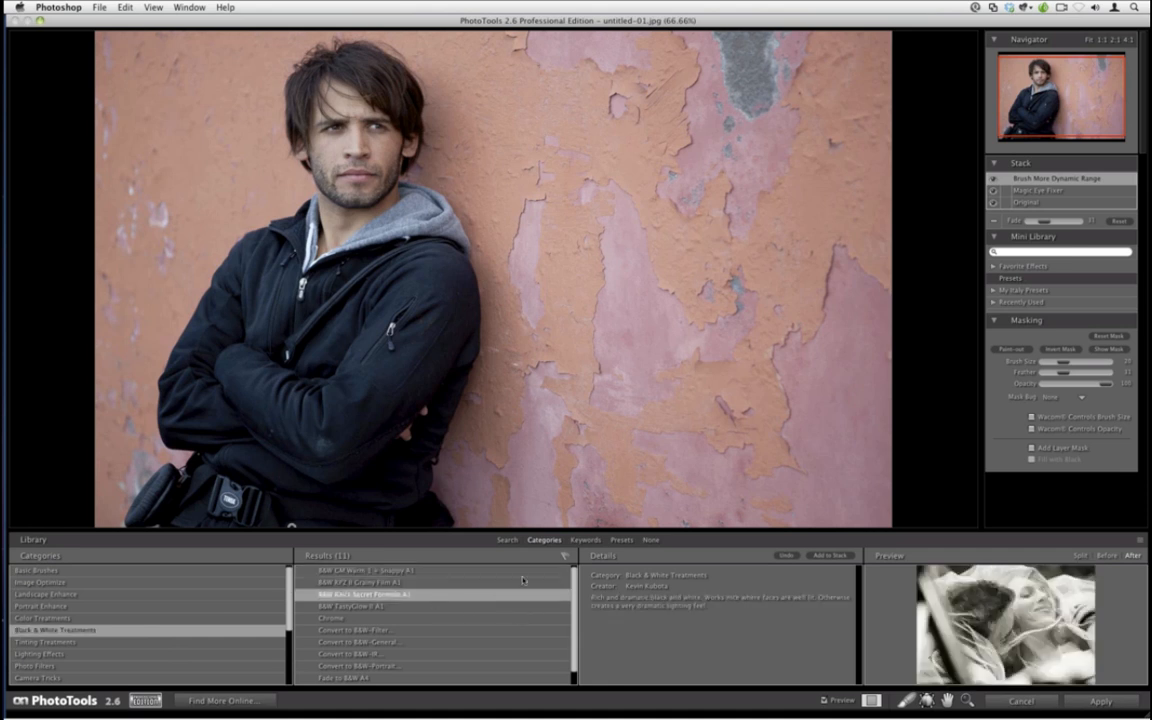
{"action": "left_click", "coordinate": [828, 556]}
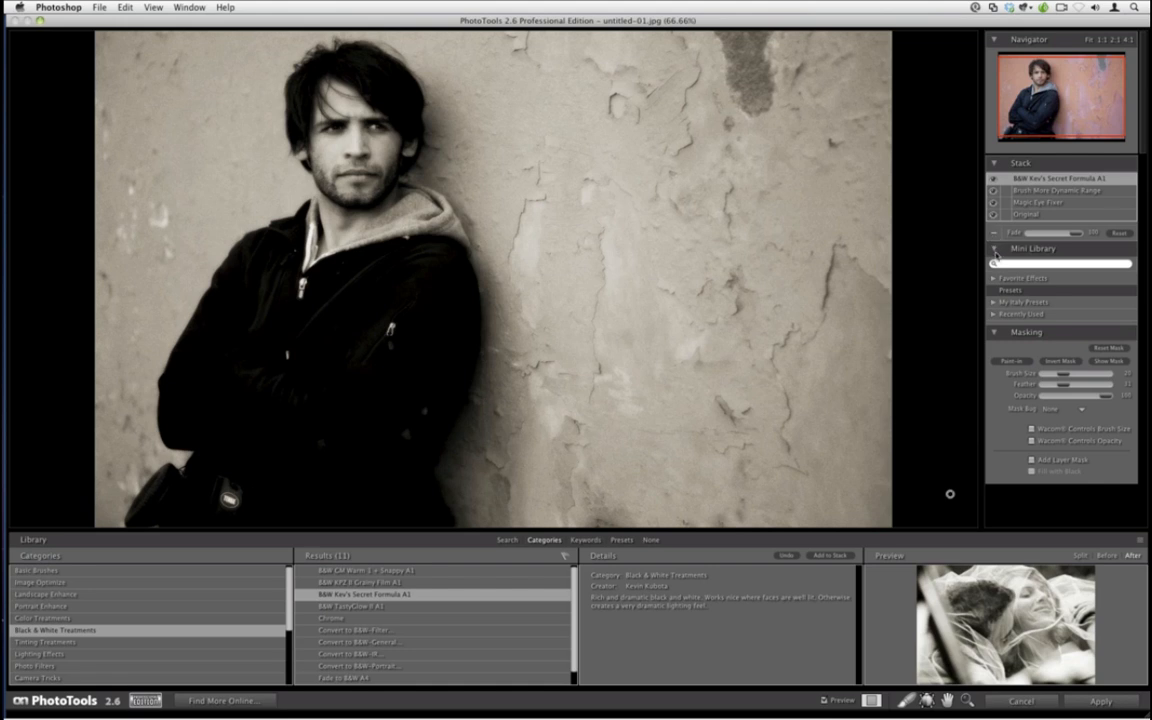
{"action": "left_click", "coordinate": [994, 234]}
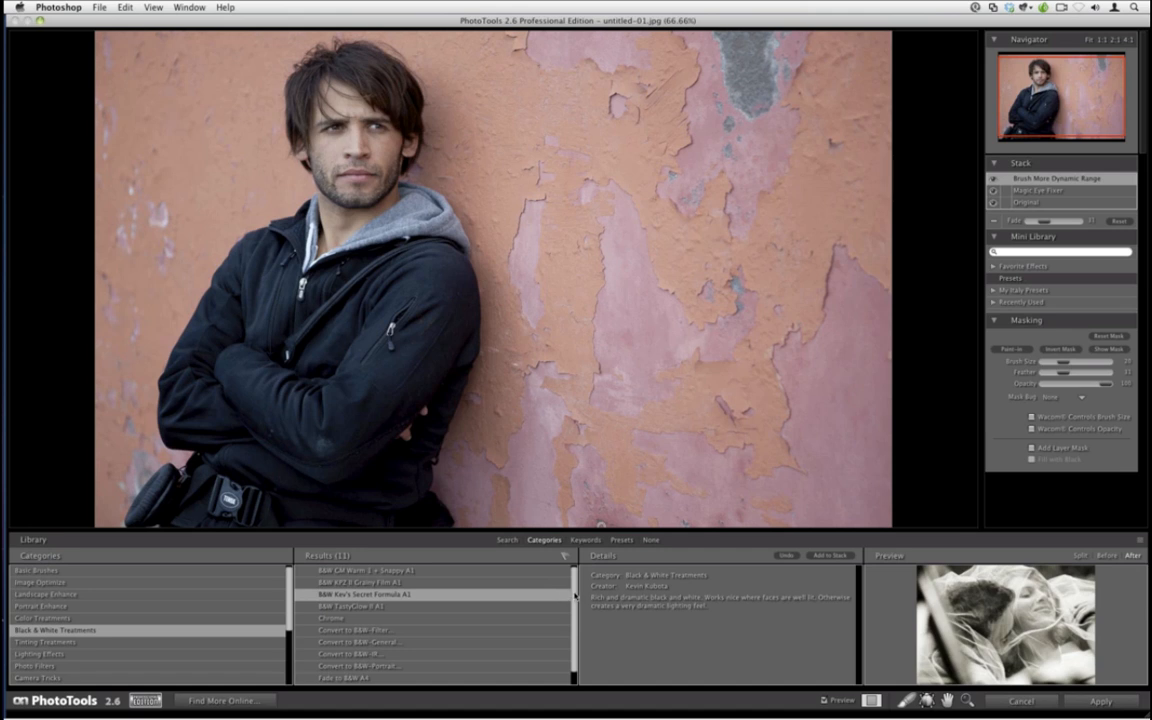
Add the MacG BW effect with the Warm option to the stack and lower its fade to about 70.
{"action": "left_click", "coordinate": [400, 678]}
{"action": "left_click", "coordinate": [597, 647]}
{"action": "left_click", "coordinate": [830, 555]}
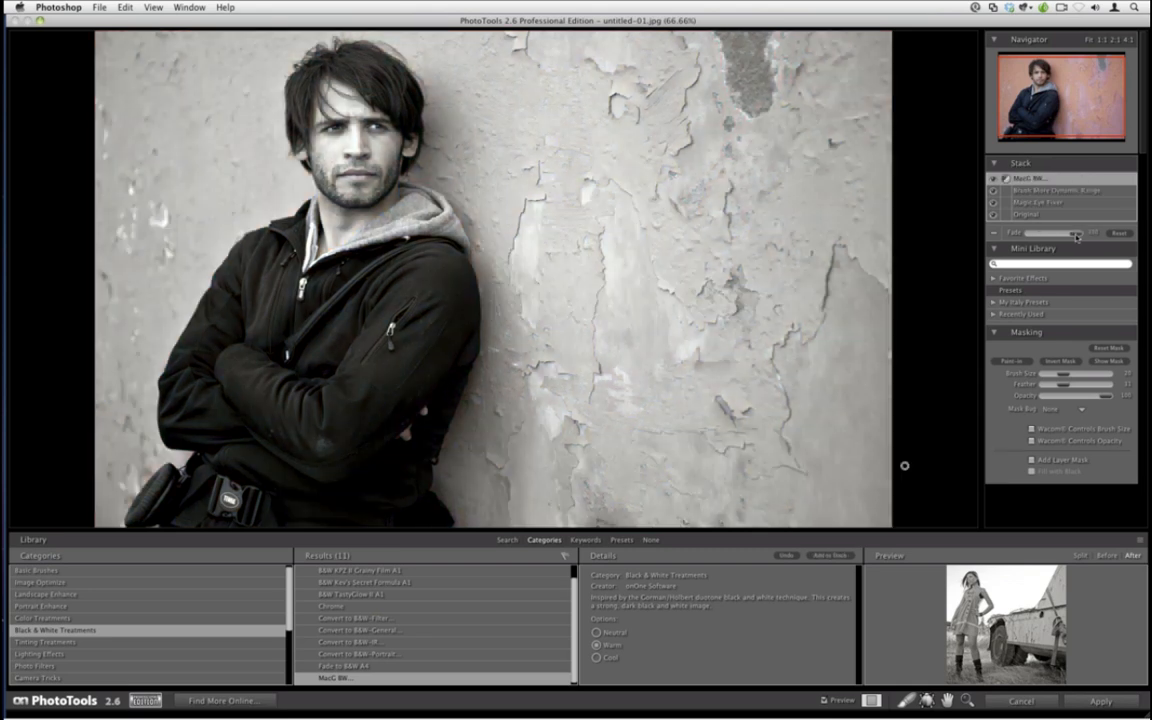
{"action": "left_click_drag", "start_coordinate": [1077, 235], "coordinate": [1052, 235]}
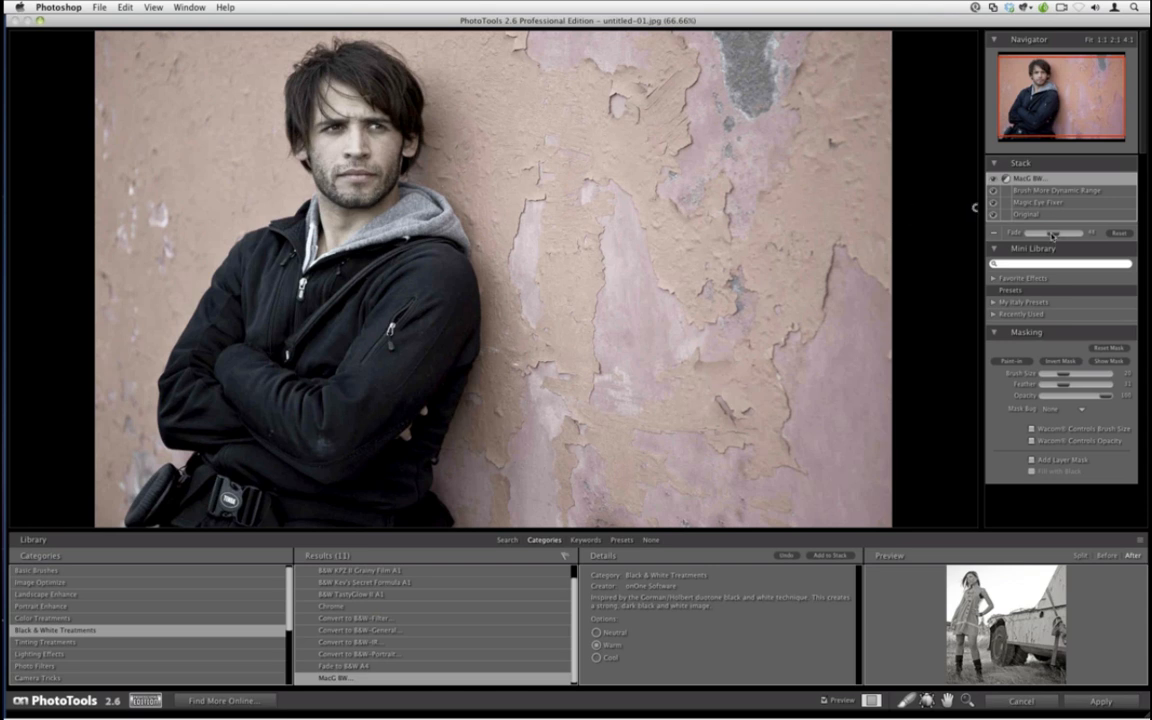
{"action": "mouse_move", "coordinate": [1052, 235]}
{"action": "left_mouse_down"}
{"action": "mouse_move", "coordinate": [1033, 236]}
{"action": "mouse_move", "coordinate": [1053, 238]}
{"action": "left_mouse_up"}
Paint the MacG BW effect out over the man's face with a larger brush at about 60 opacity, and apply the stack.
{"action": "left_click", "coordinate": [1001, 361]}
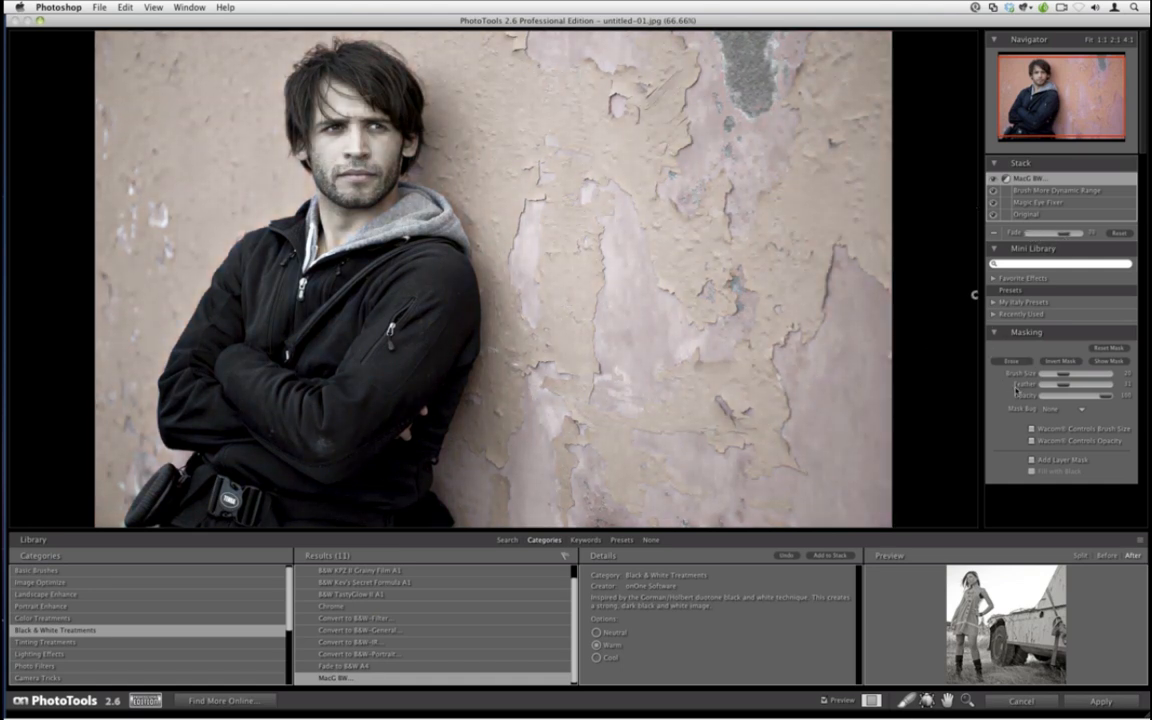
{"action": "left_click_drag", "start_coordinate": [1104, 398], "coordinate": [1086, 399]}
{"action": "key", "text": "bracketright"}
{"action": "key", "text": "bracketright"}
{"action": "key", "text": "bracketright"}
{"action": "key", "text": "bracketright"}
{"action": "key", "text": "bracketright"}
{"action": "key", "text": "bracketright"}
{"action": "key", "text": "bracketright"}
{"action": "key", "text": "bracketright"}
{"action": "key", "text": "bracketleft"}
{"action": "key", "text": "bracketleft"}
{"action": "mouse_move", "coordinate": [354, 188]}
{"action": "left_mouse_down"}
{"action": "mouse_move", "coordinate": [328, 135]}
{"action": "mouse_move", "coordinate": [300, 136]}
{"action": "mouse_move", "coordinate": [344, 202]}
{"action": "mouse_move", "coordinate": [326, 214]}
{"action": "mouse_move", "coordinate": [346, 140]}
{"action": "mouse_move", "coordinate": [351, 163]}
{"action": "mouse_move", "coordinate": [320, 140]}
{"action": "mouse_move", "coordinate": [331, 181]}
{"action": "mouse_move", "coordinate": [347, 133]}
{"action": "mouse_move", "coordinate": [366, 158]}
{"action": "mouse_move", "coordinate": [301, 137]}
{"action": "mouse_move", "coordinate": [320, 208]}
{"action": "mouse_move", "coordinate": [368, 175]}
{"action": "mouse_move", "coordinate": [342, 128]}
{"action": "left_mouse_up"}
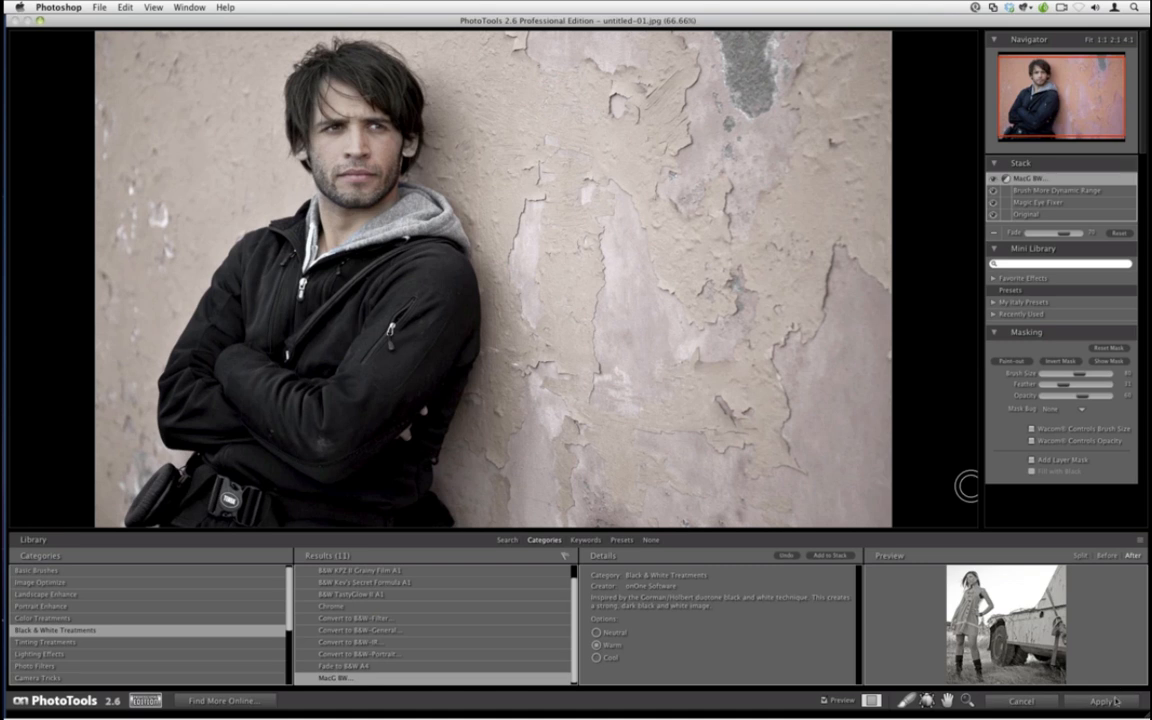
{"action": "left_click", "coordinate": [1104, 703]}
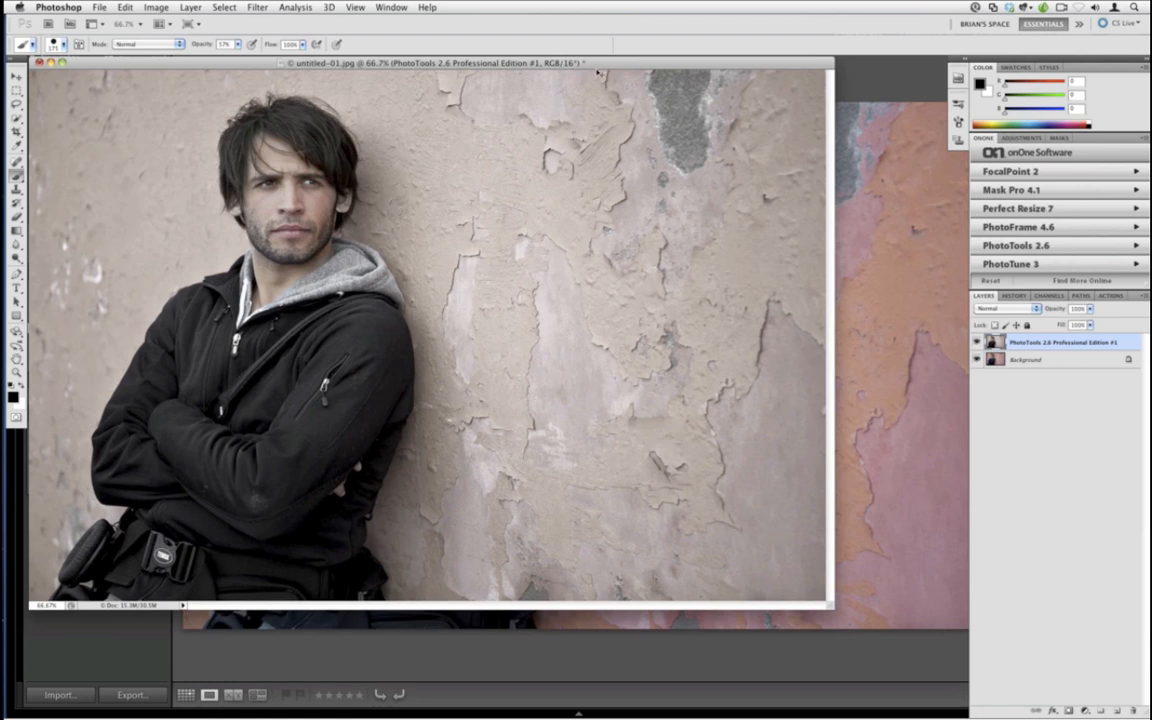
{"action": "key", "text": "super+0"}
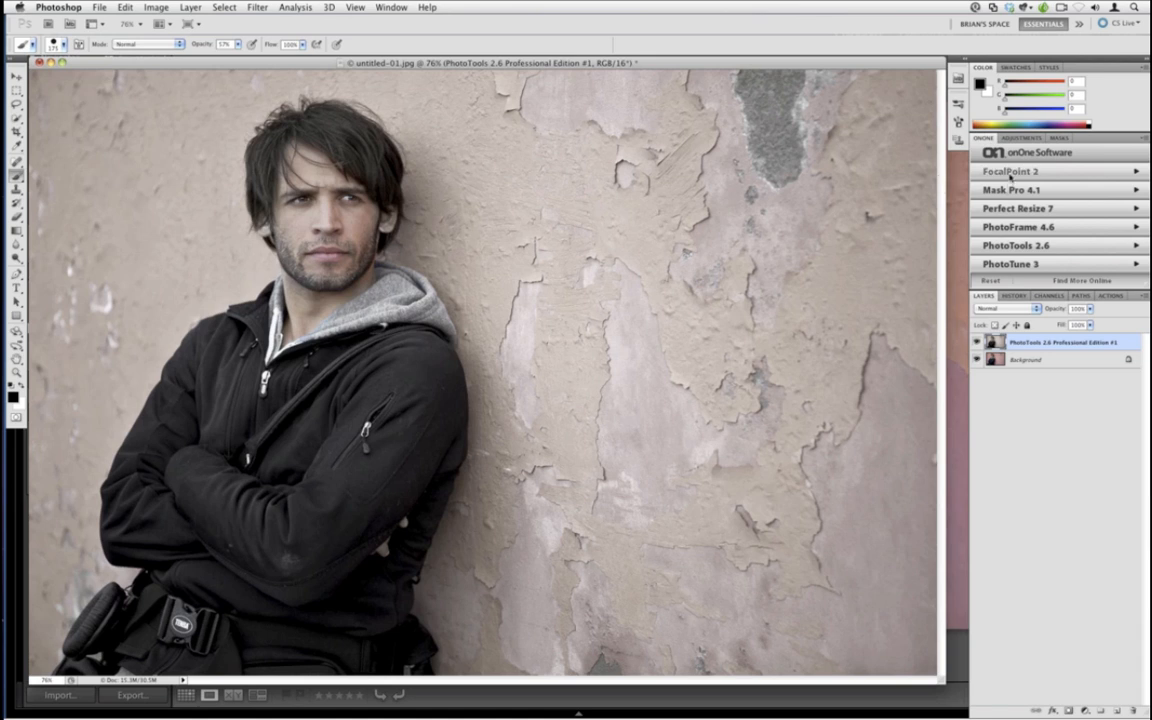
Open the stylized portrait layer in FocalPoint 2 and reset all of its blur and focus settings.
{"action": "left_click", "coordinate": [1010, 172]}
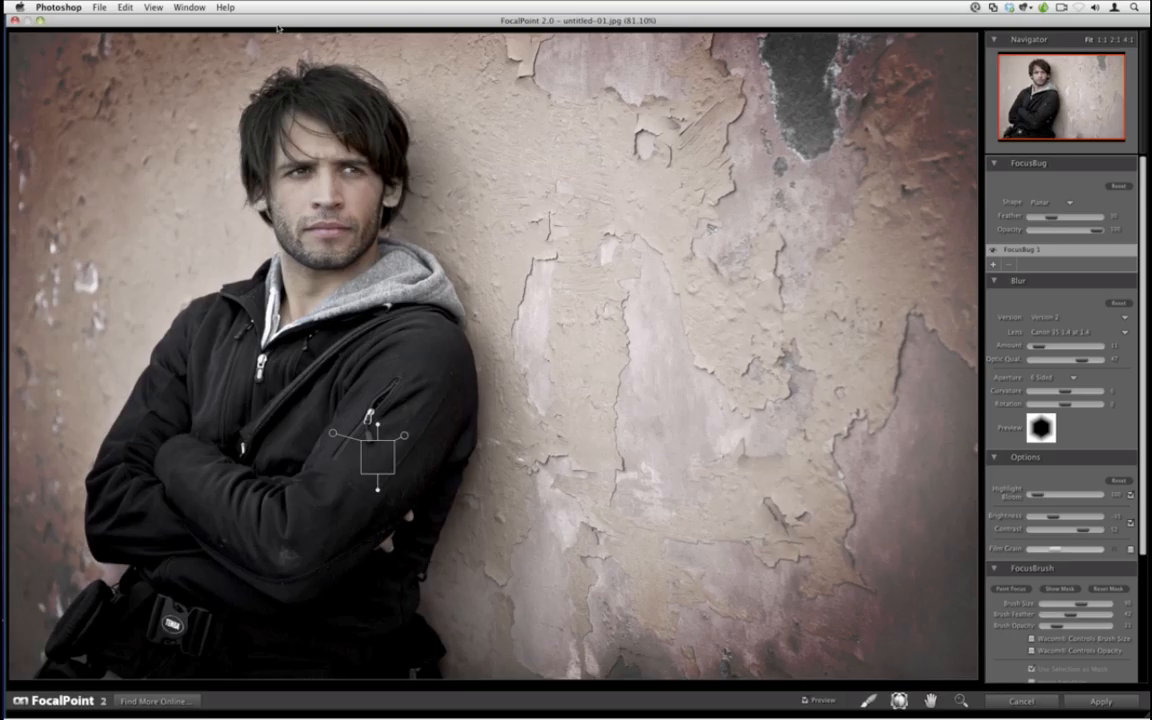
{"action": "left_click", "coordinate": [124, 7]}
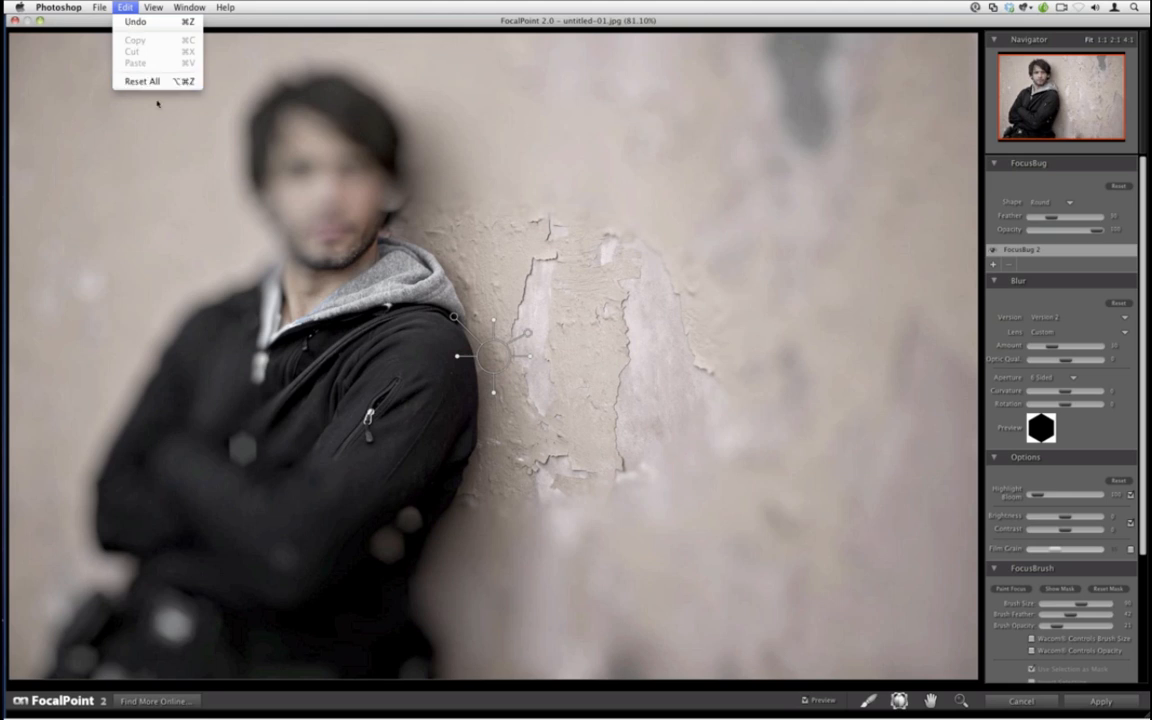
{"action": "left_click", "coordinate": [204, 187]}
Center the round FocusBug on the man's face and set its feather to 100.
{"action": "left_click", "coordinate": [492, 354]}
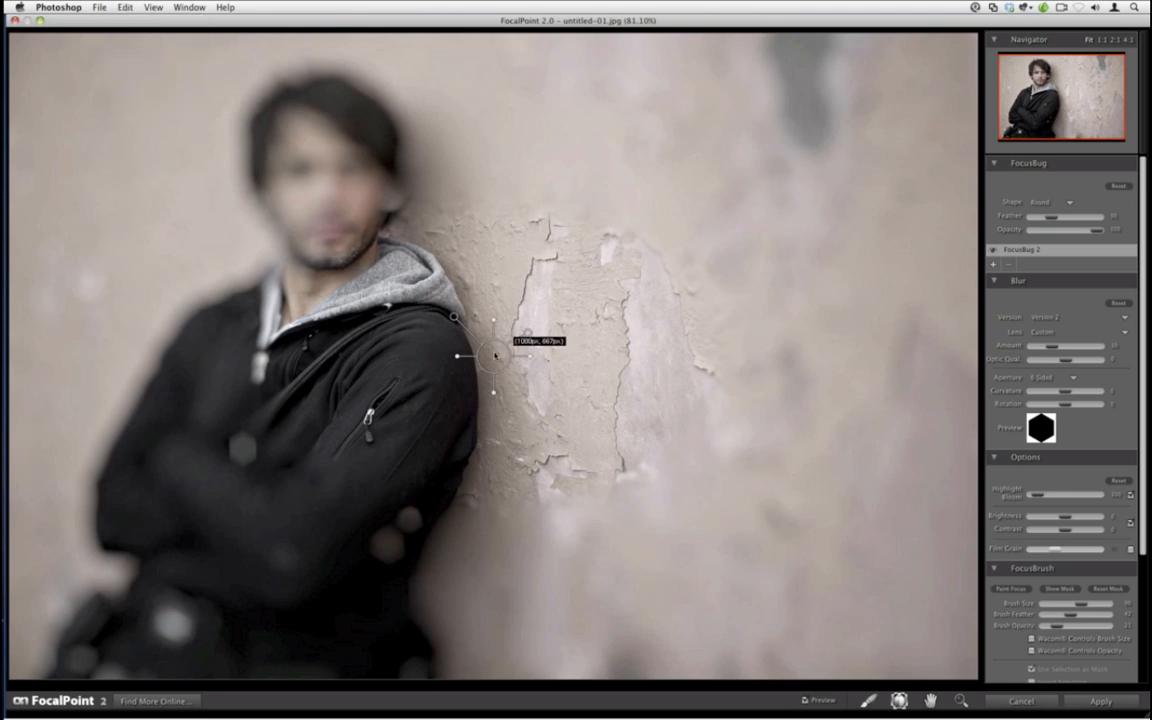
{"action": "left_click_drag", "start_coordinate": [492, 354], "coordinate": [348, 172]}
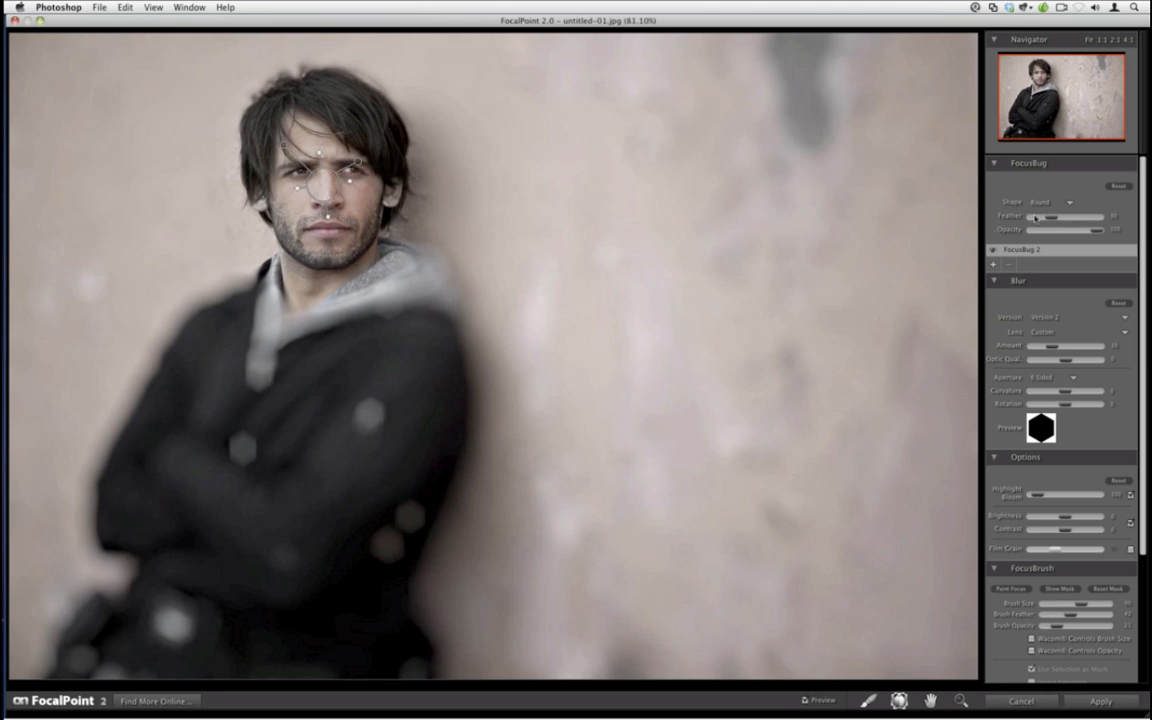
{"action": "left_click_drag", "start_coordinate": [1052, 218], "coordinate": [1102, 218]}
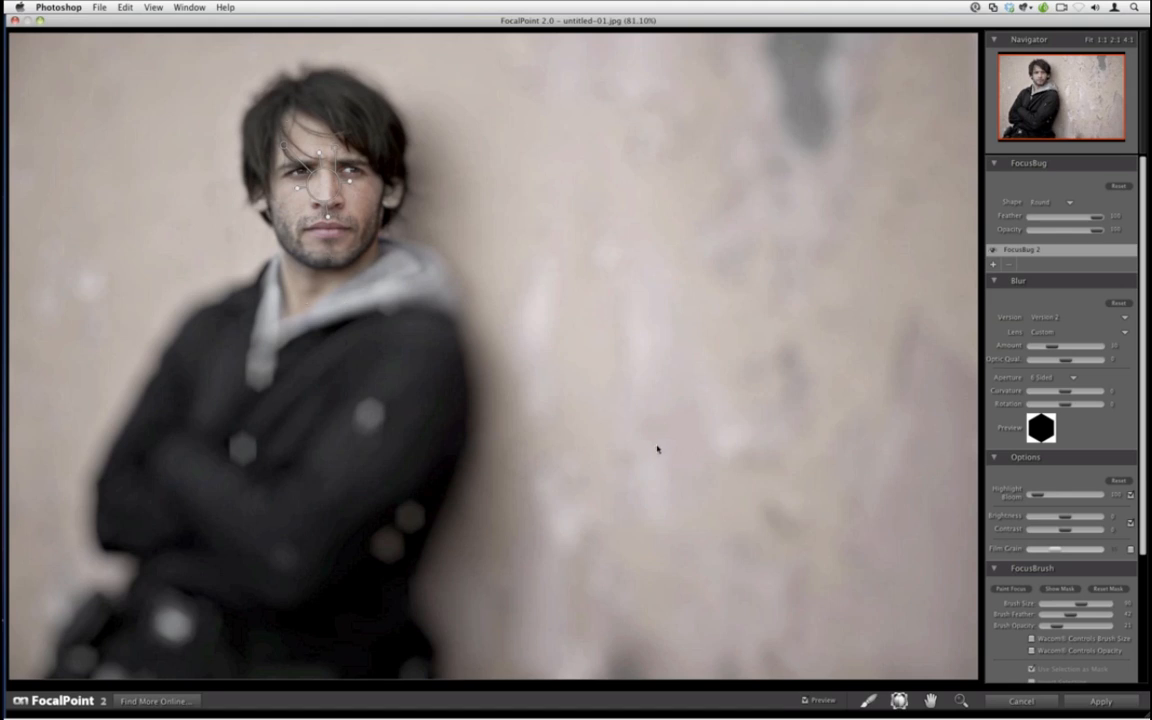
Reduce the blur amount to nearly zero, then make the FocusBrush smaller and raise its opacity to about 40.
{"action": "left_click_drag", "start_coordinate": [1049, 349], "coordinate": [1036, 358]}
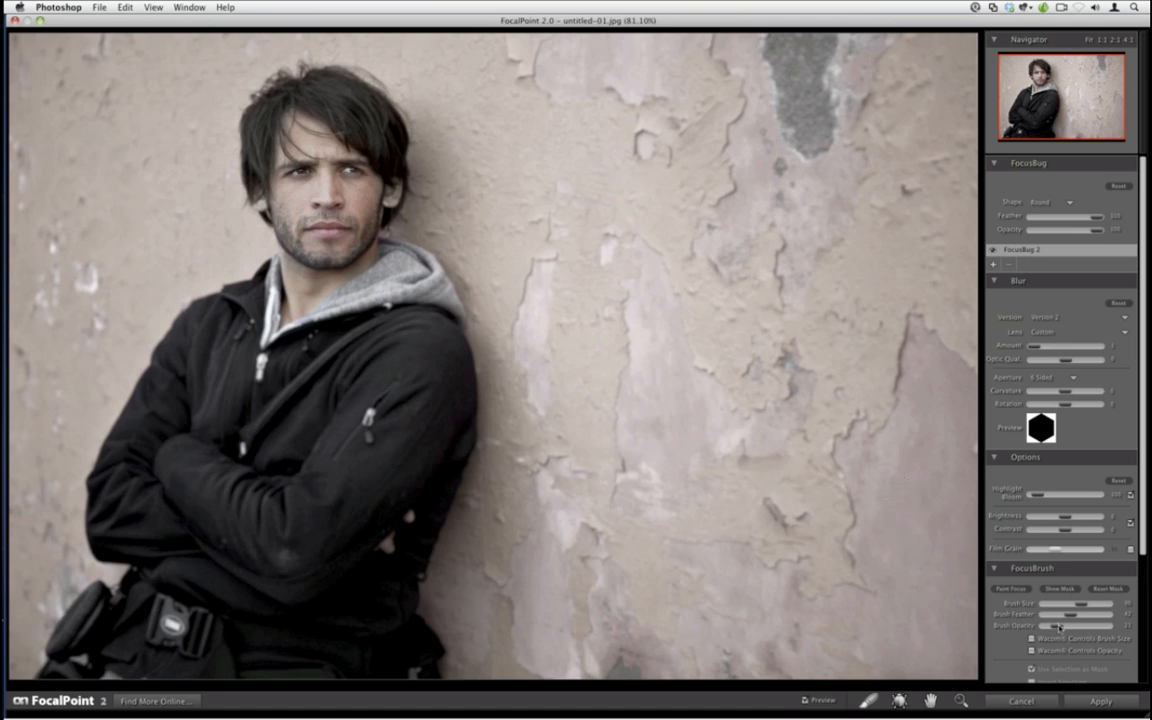
{"action": "key", "text": "bracketleft"}
{"action": "key", "text": "bracketleft"}
{"action": "key", "text": "bracketleft"}
{"action": "key", "text": "bracketleft"}
{"action": "key", "text": "bracketleft"}
{"action": "left_click_drag", "start_coordinate": [1065, 628], "coordinate": [1070, 628]}
Lower the blurred area's brightness to about -20, raise its contrast to about 20, and slightly increase the highlight bloom.
{"action": "left_click_drag", "start_coordinate": [1064, 516], "coordinate": [1075, 534]}
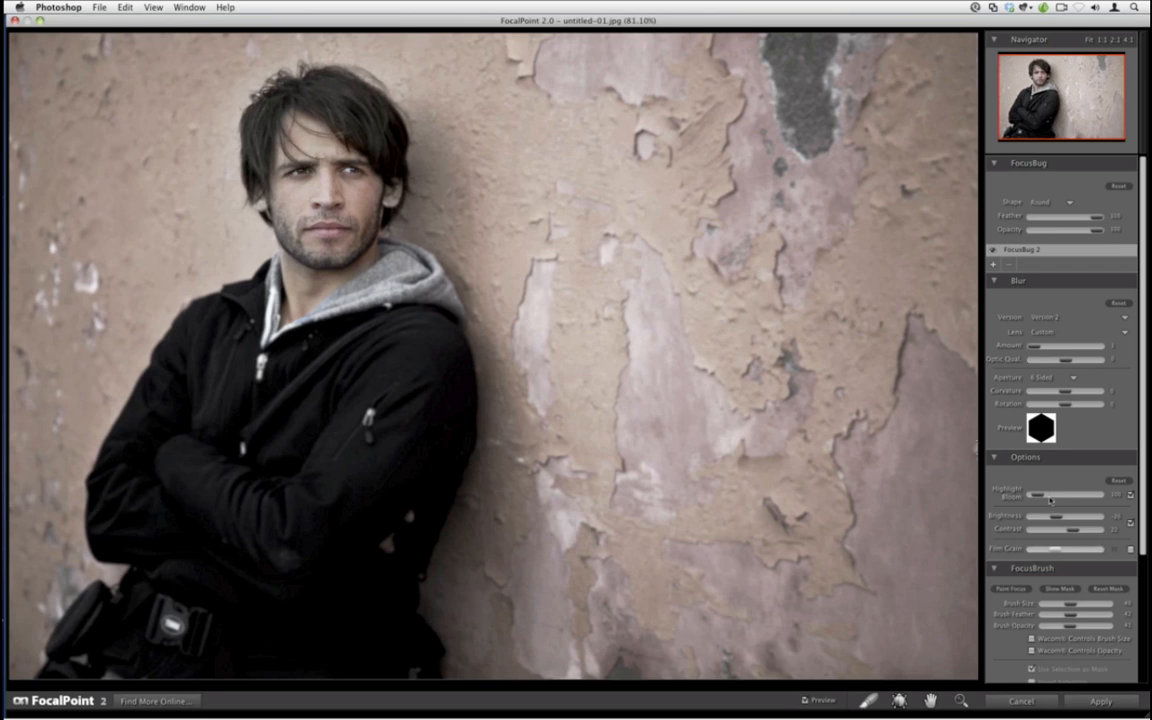
{"action": "left_click_drag", "start_coordinate": [1039, 495], "coordinate": [1047, 496]}
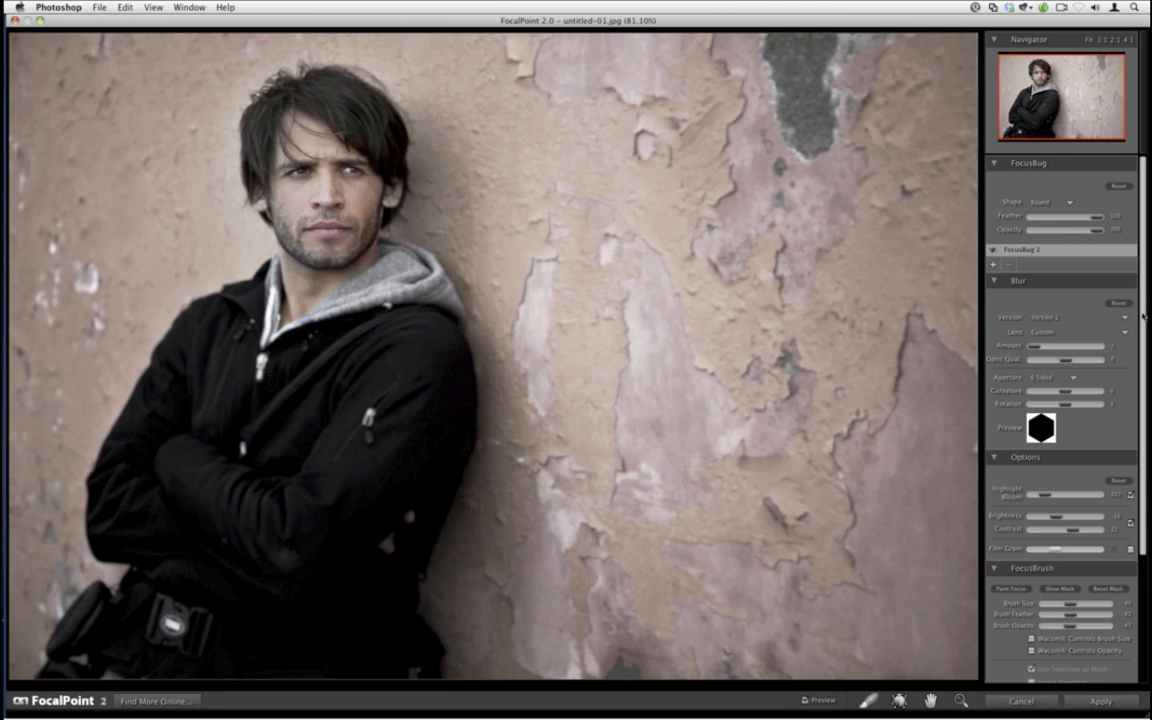
Darken the vignette to a lightness of about 30, stop it following the FocusBug, and reduce its midpoint to about 37.
{"action": "scroll", "coordinate": [1062, 553], "scroll_direction": "down", "scroll_amount": 5}
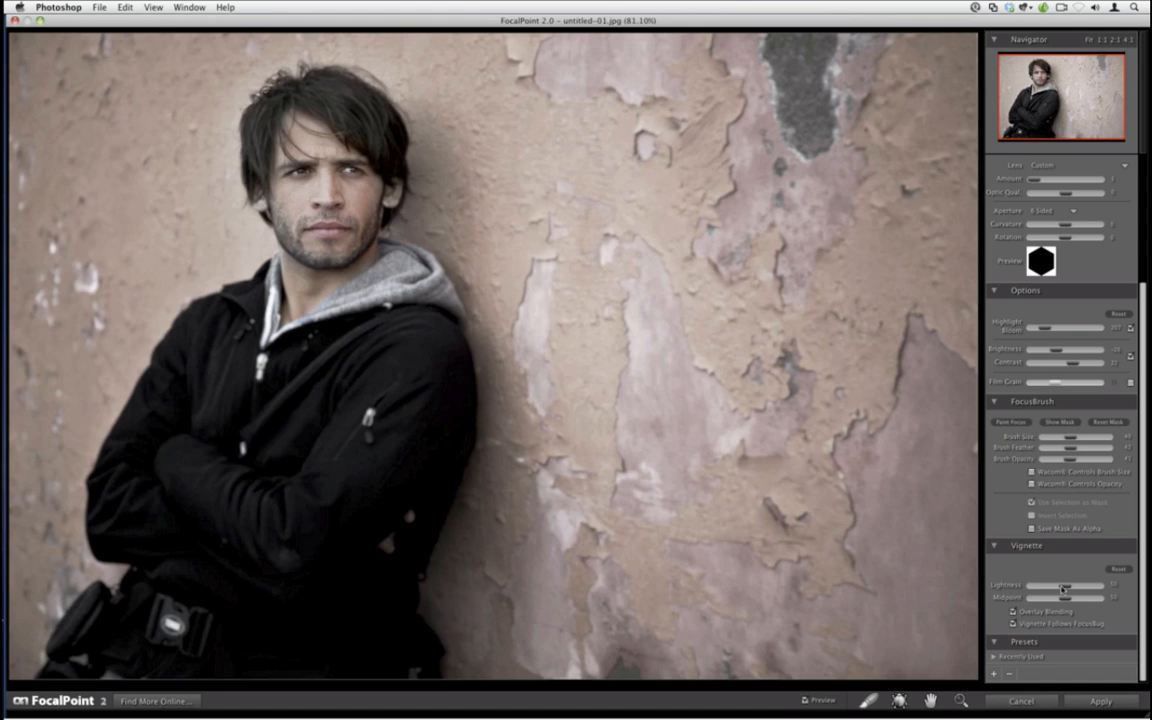
{"action": "left_click_drag", "start_coordinate": [1062, 588], "coordinate": [1057, 590]}
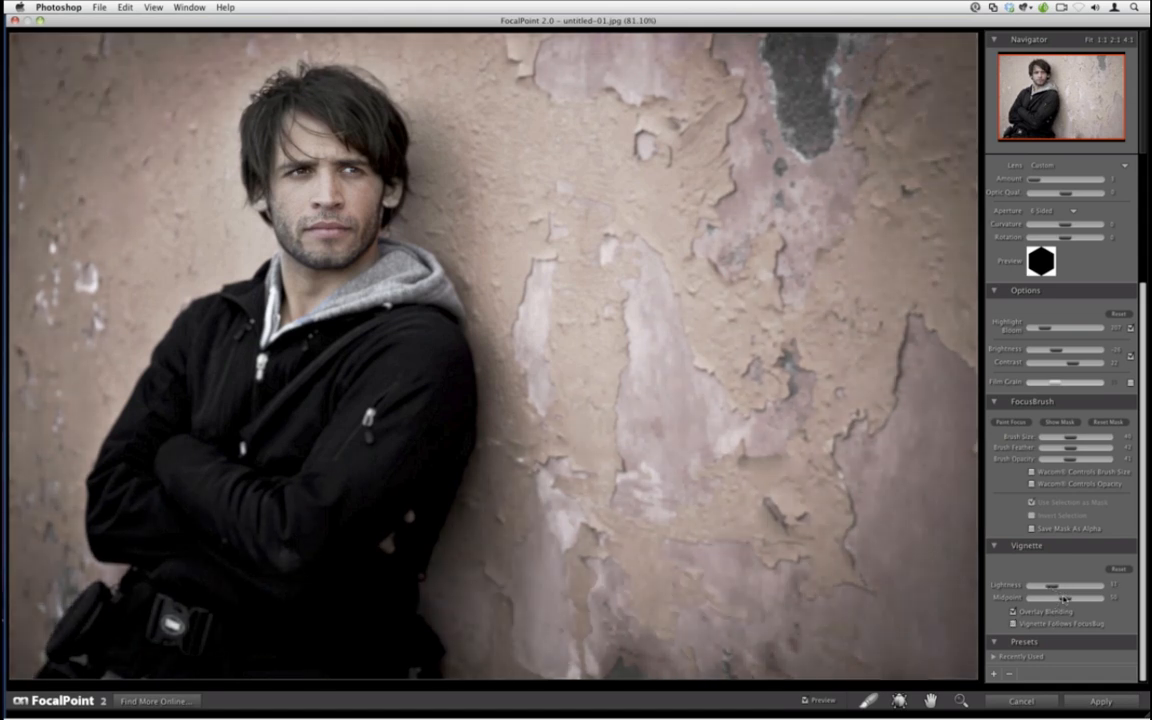
{"action": "left_click_drag", "start_coordinate": [1065, 598], "coordinate": [1058, 598]}
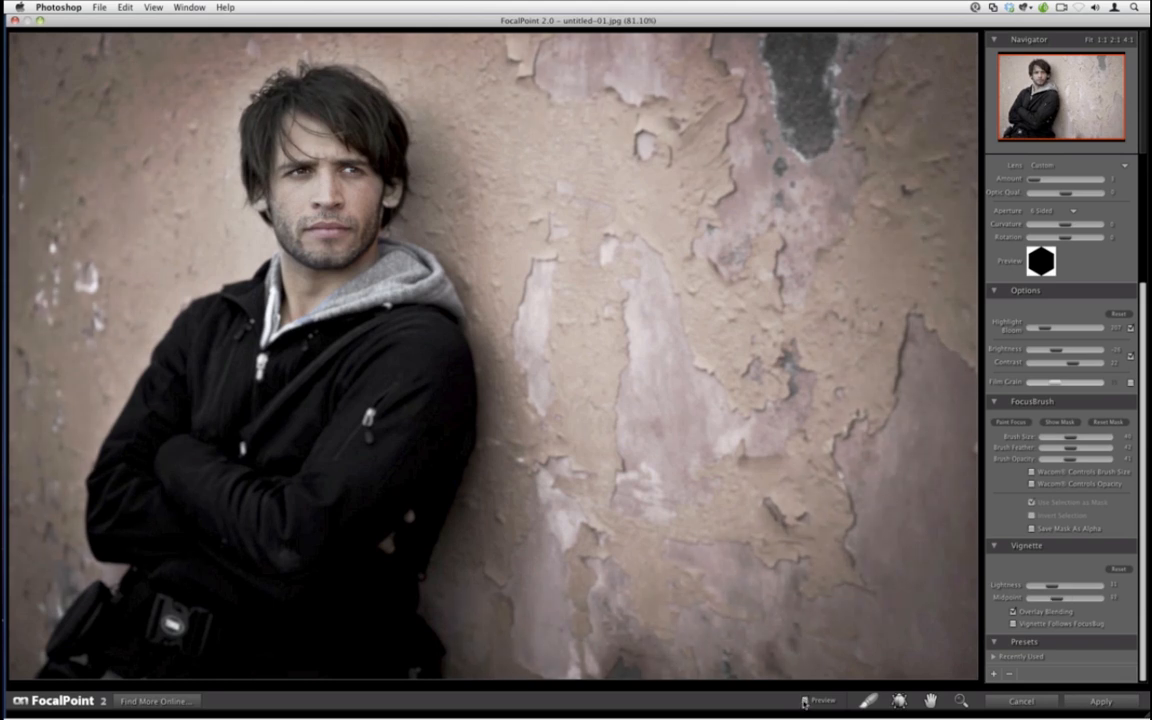
Apply the FocalPoint effect, comparing the portrait with and without it in the preview and with the layer hidden.
{"action": "left_click", "coordinate": [805, 701]}
{"action": "left_click", "coordinate": [805, 701]}
{"action": "left_click", "coordinate": [1099, 701]}
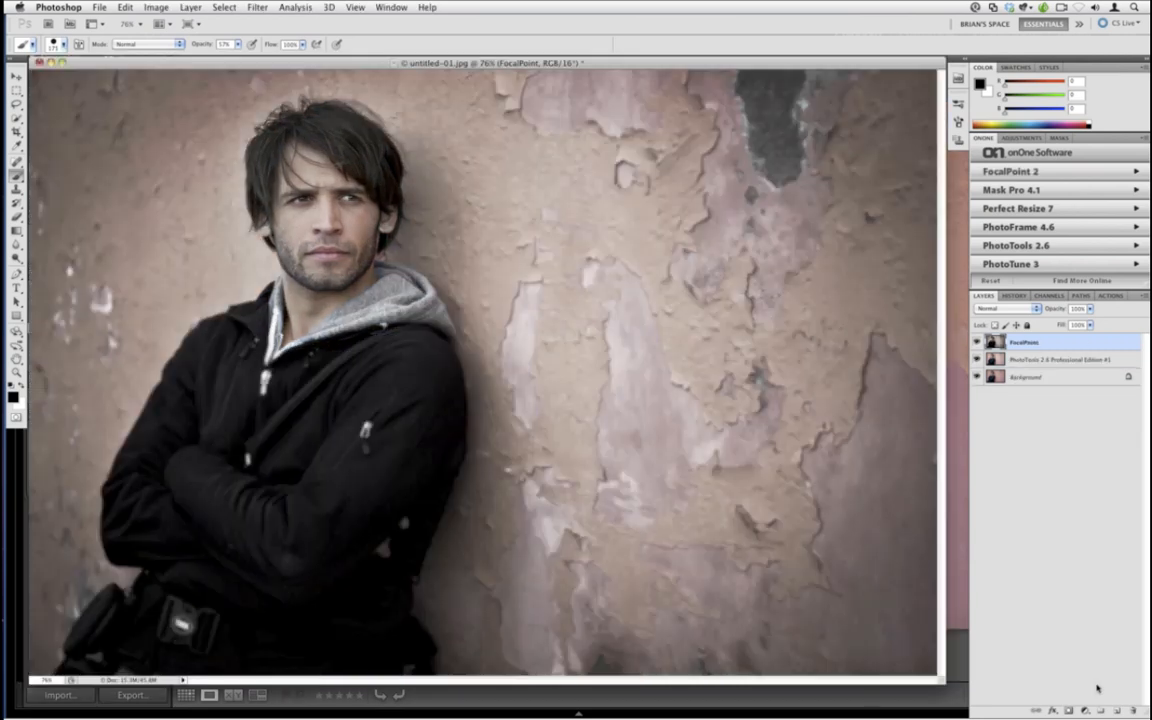
{"action": "left_click", "coordinate": [977, 342]}
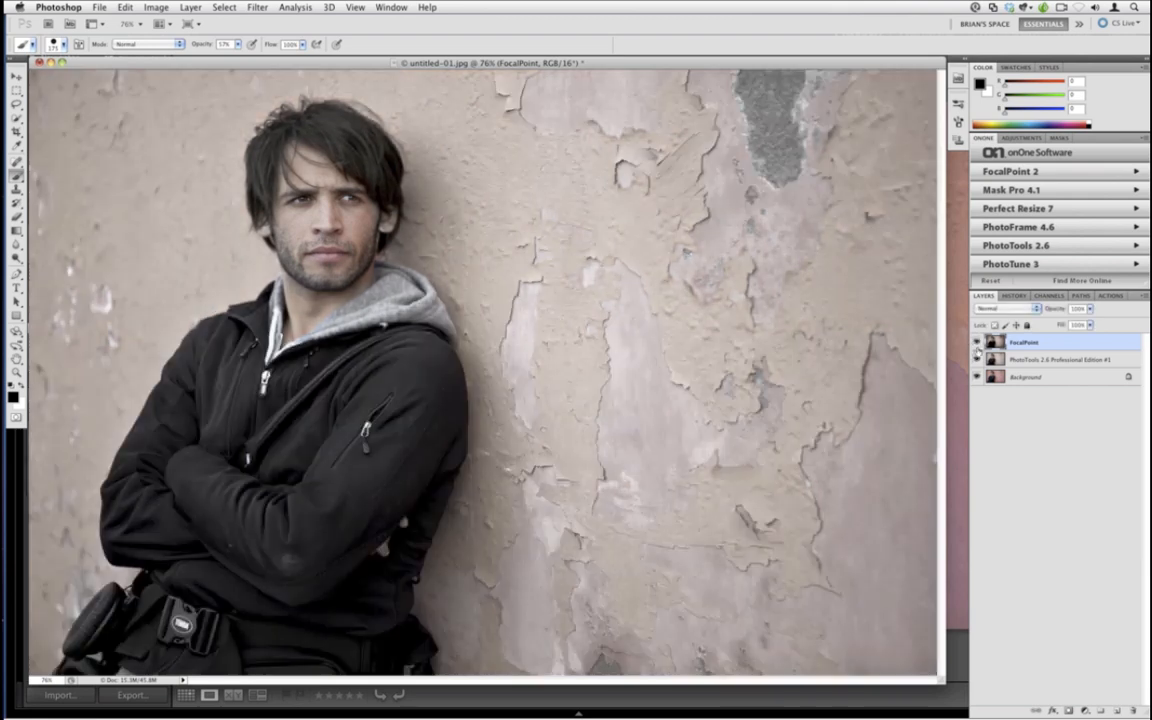
{"action": "left_click", "coordinate": [977, 342]}
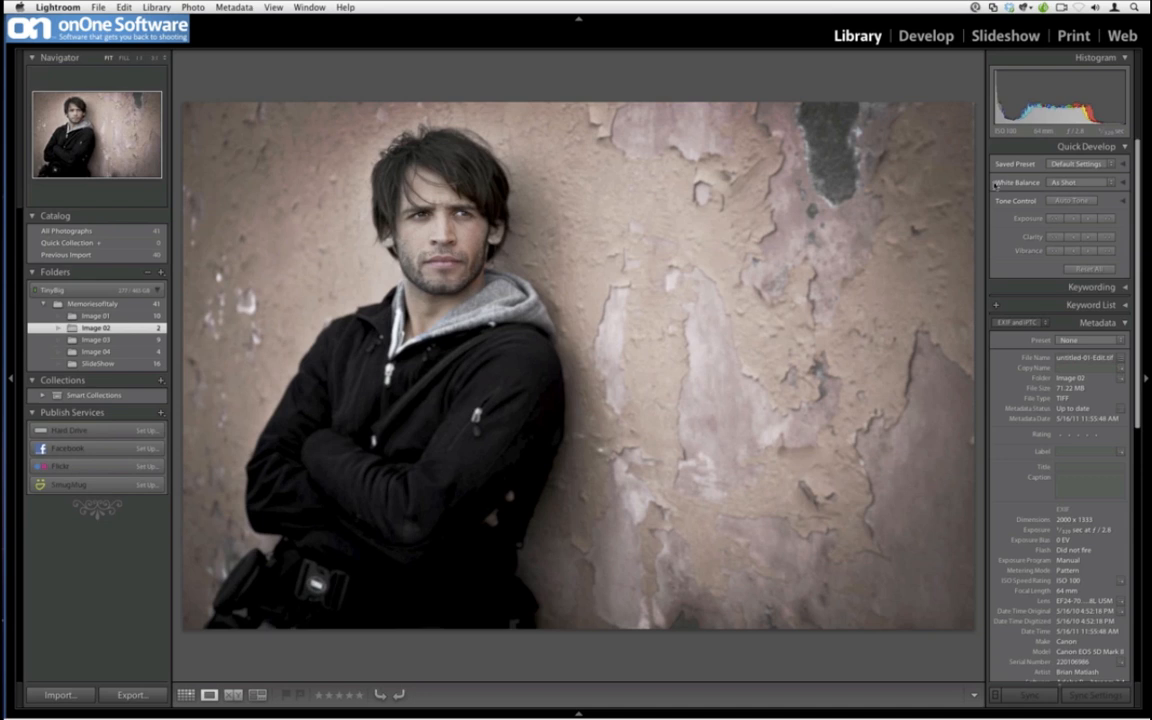
In Lightroom's Develop module, set up an Adjustment Brush with sharpness 36, clarity 22, brightness 15 and contrast 8.
{"action": "left_click", "coordinate": [915, 45]}
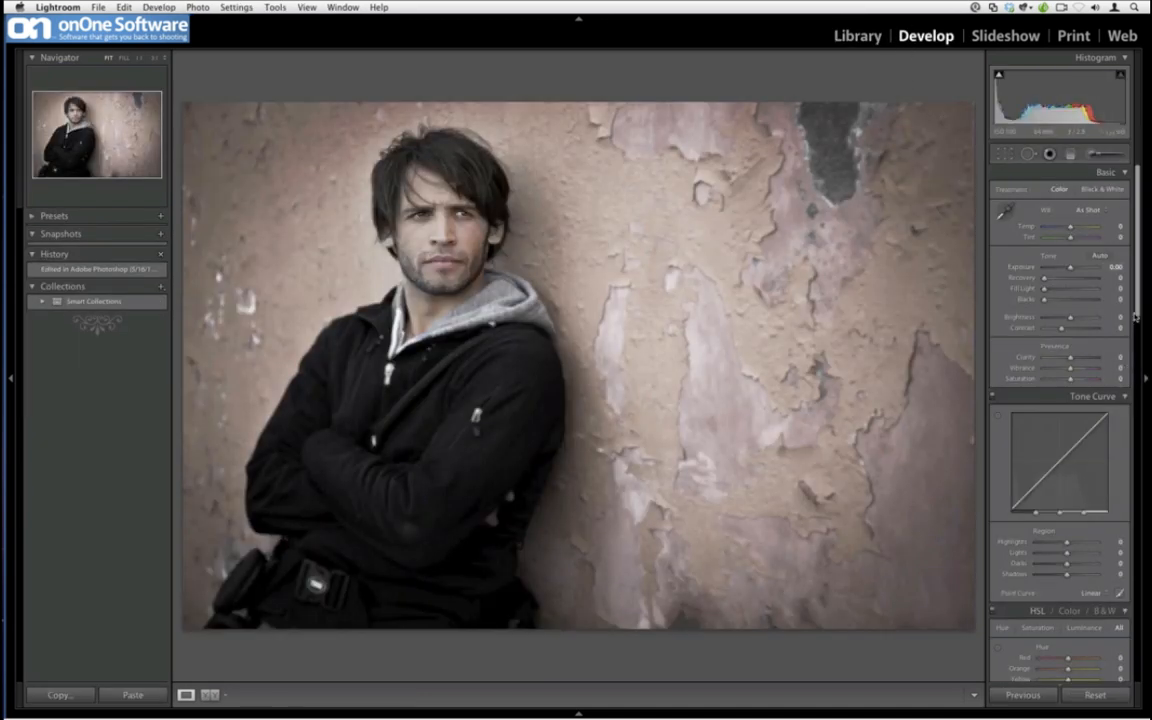
{"action": "left_click_drag", "start_coordinate": [1134, 318], "coordinate": [1121, 540]}
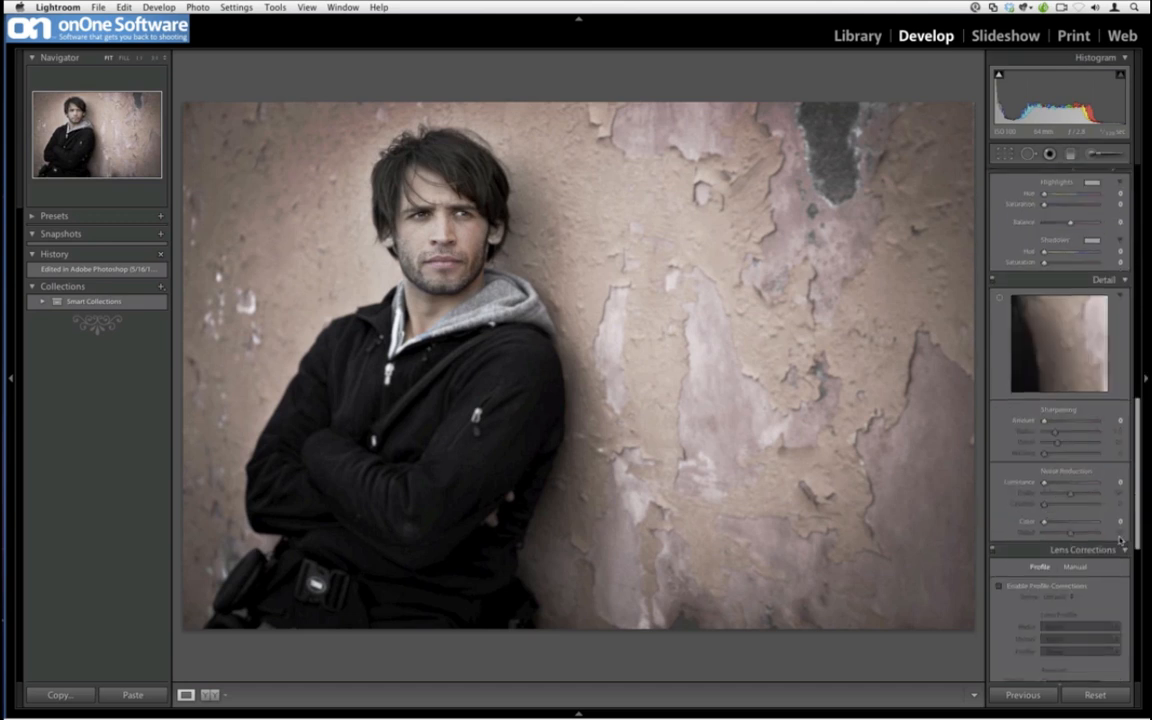
{"action": "scroll", "coordinate": [1095, 490], "scroll_direction": "up", "scroll_amount": 1}
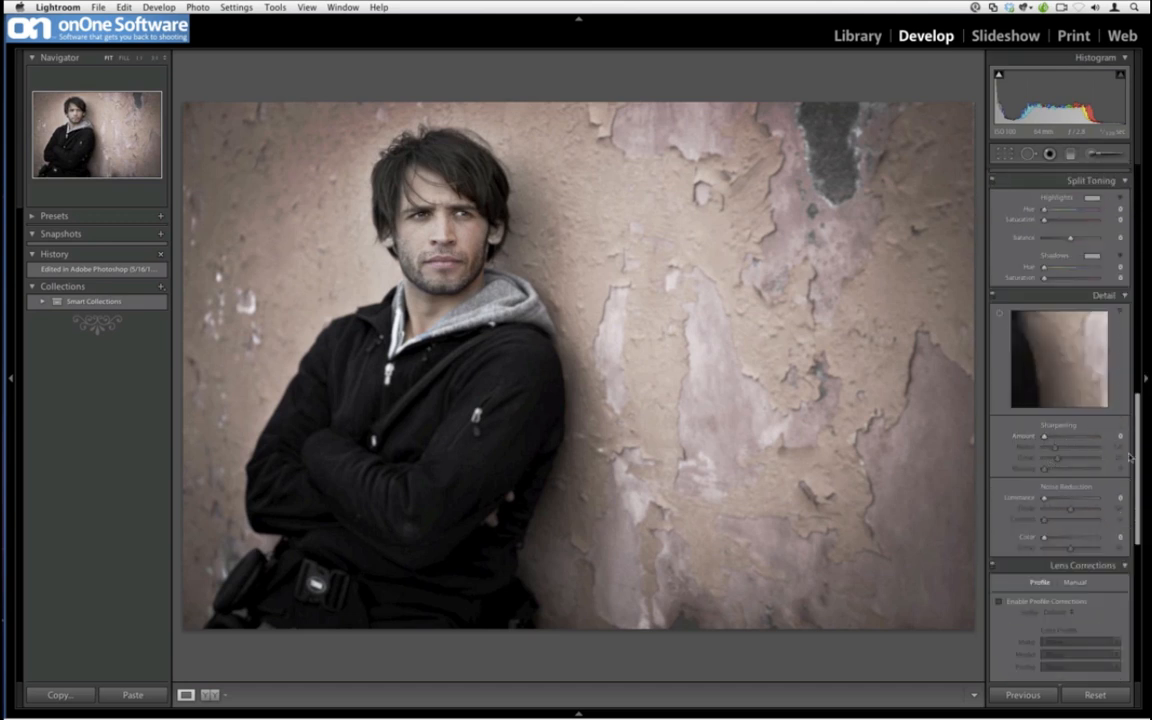
{"action": "left_click_drag", "start_coordinate": [1137, 447], "coordinate": [1090, 150]}
{"action": "left_click", "coordinate": [1092, 152]}
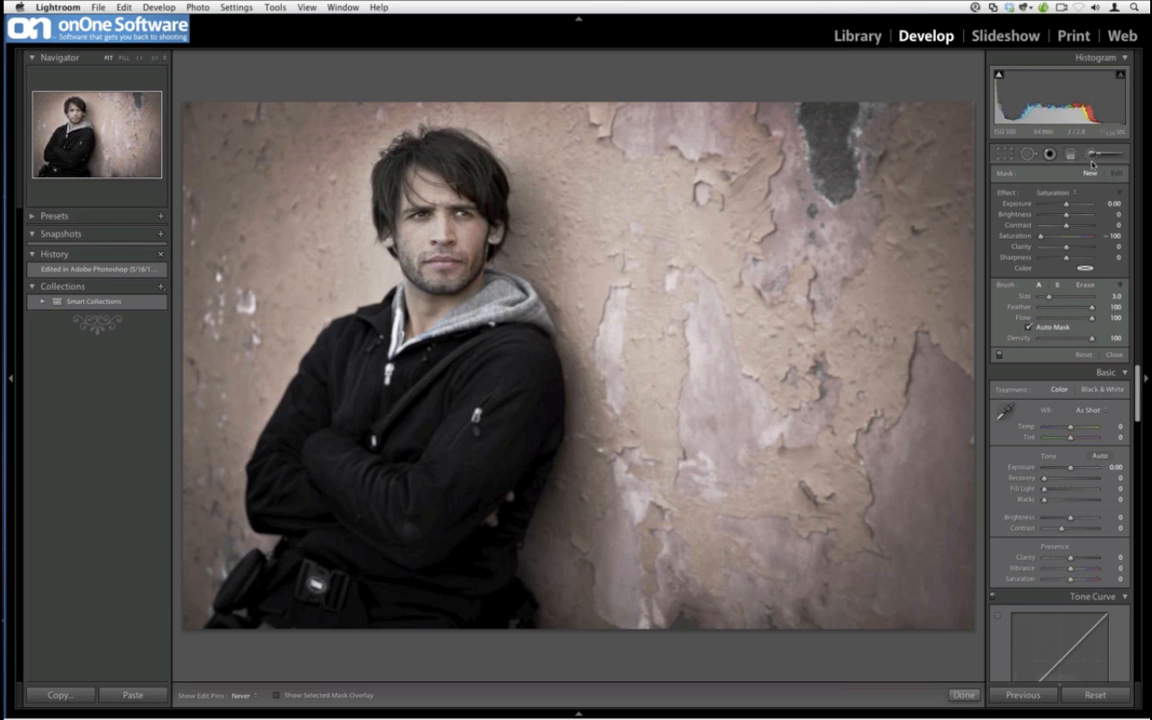
{"action": "left_click", "coordinate": [1058, 192]}
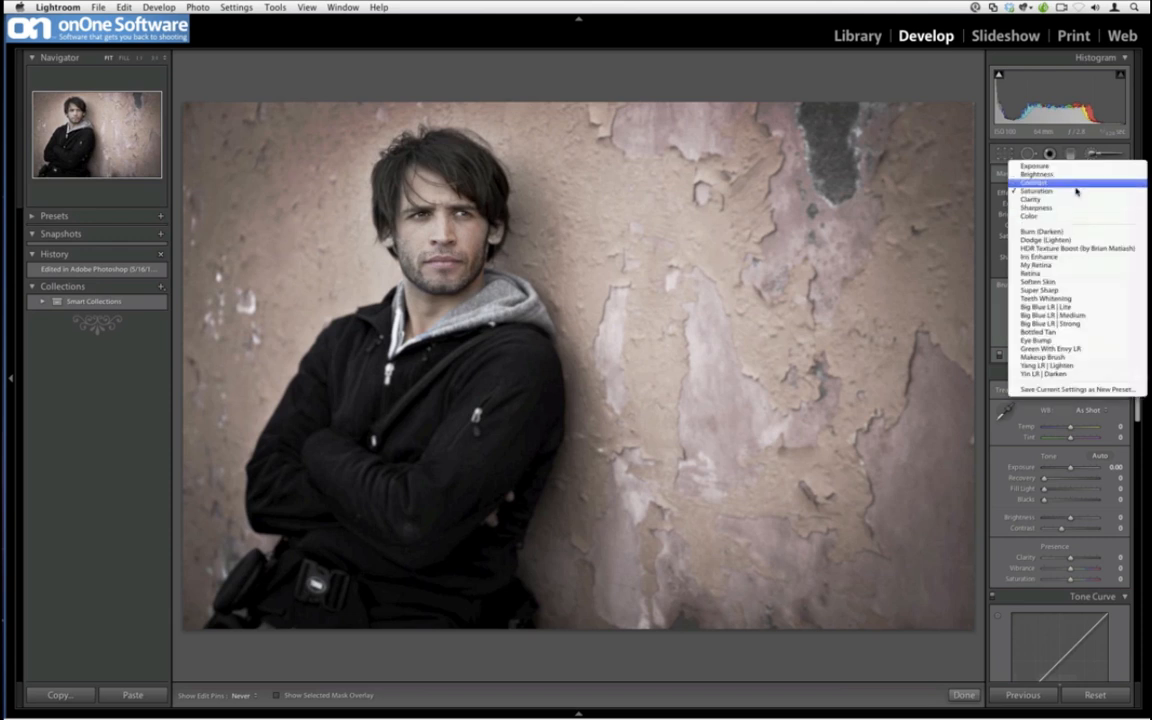
{"action": "left_click", "coordinate": [1076, 207]}
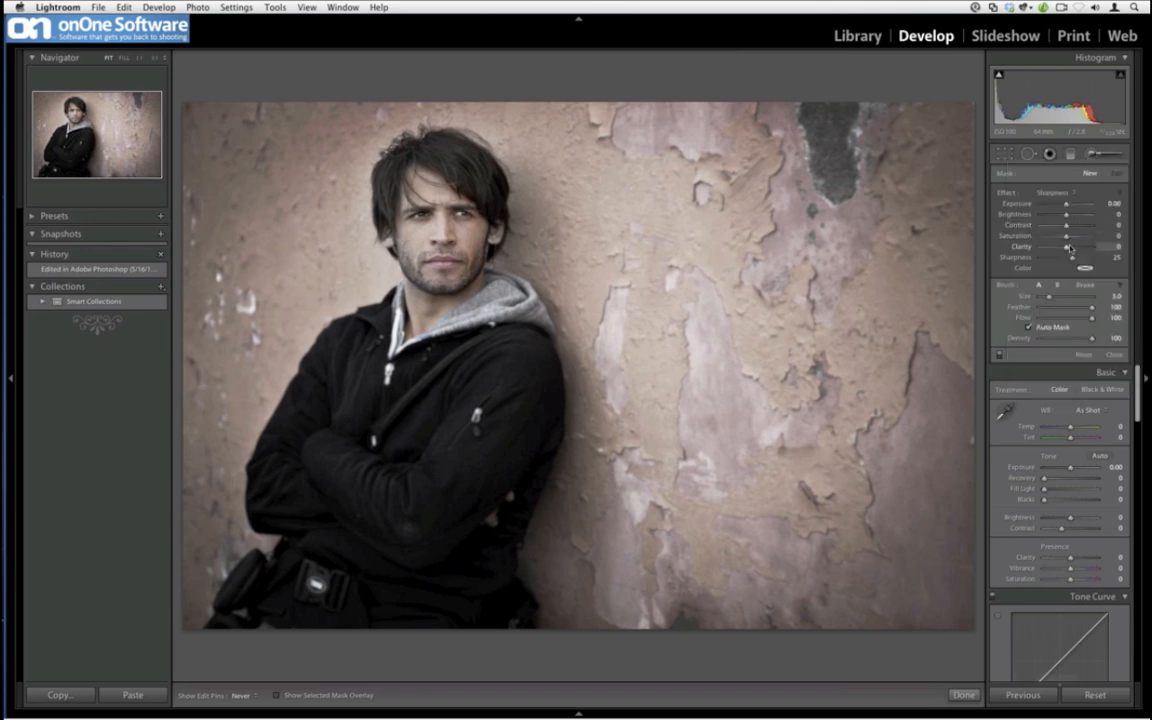
{"action": "left_click_drag", "start_coordinate": [1071, 260], "coordinate": [1071, 247]}
{"action": "left_click_drag", "start_coordinate": [1066, 216], "coordinate": [1069, 227]}
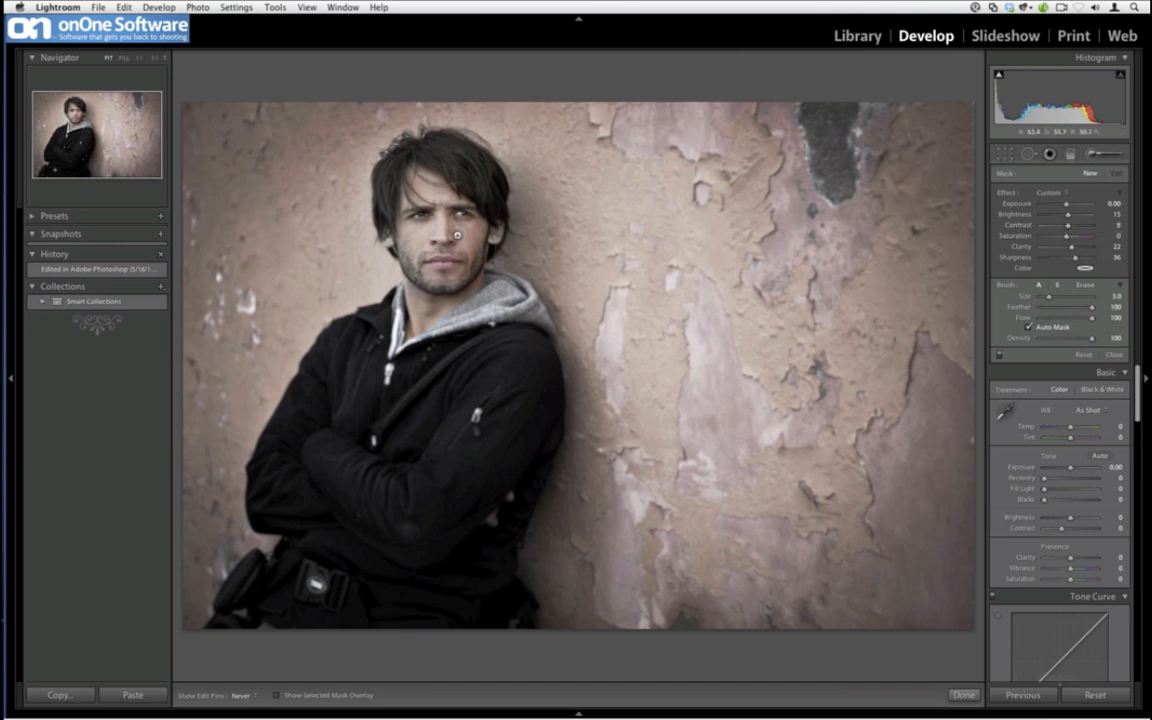
Enlarge the adjustment brush to size 7.0 and paint the sharpening adjustment onto the man's figure.
{"action": "key", "text": "bracketright"}
{"action": "key", "text": "bracketright"}
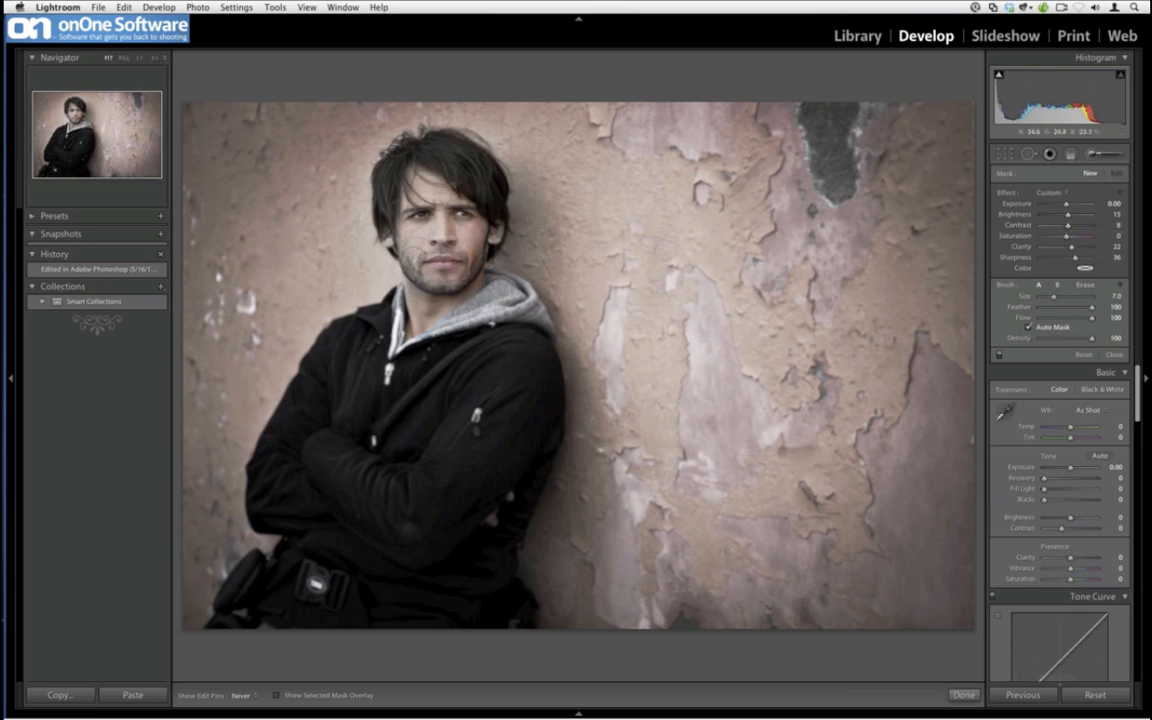
{"action": "left_click", "coordinate": [399, 437]}
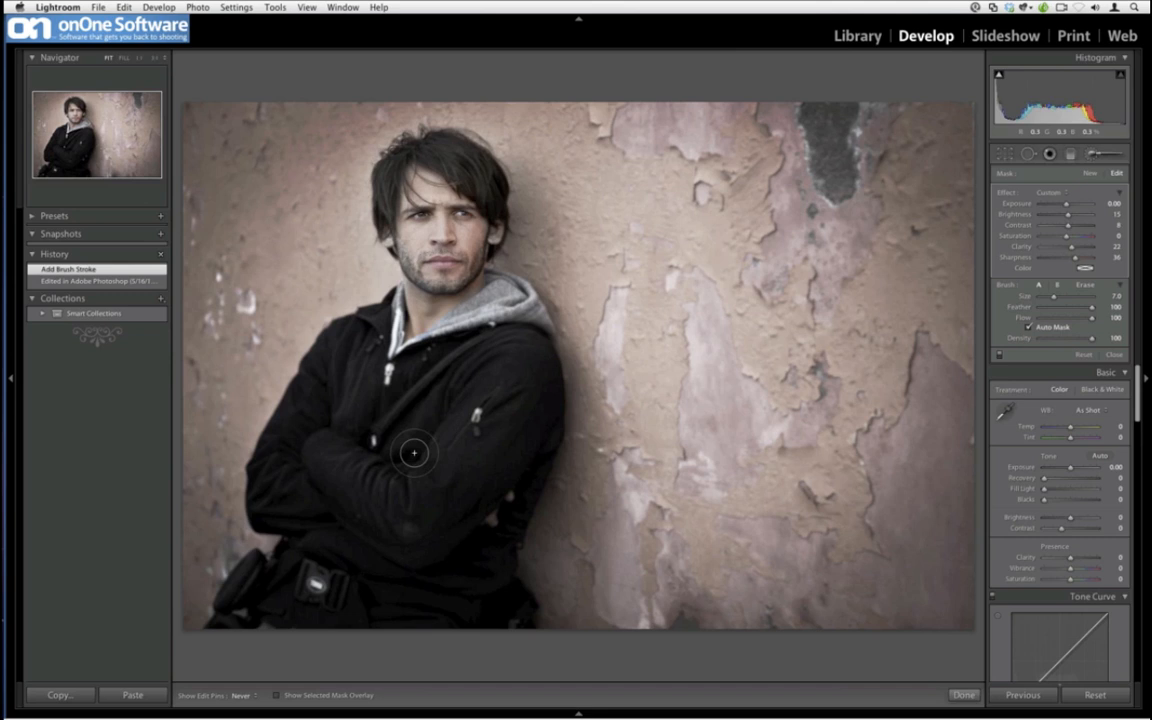
Start a new brush mask with the Brightness effect at -19 and paint it around the man's head.
{"action": "left_click", "coordinate": [1090, 174]}
{"action": "left_click", "coordinate": [1052, 196]}
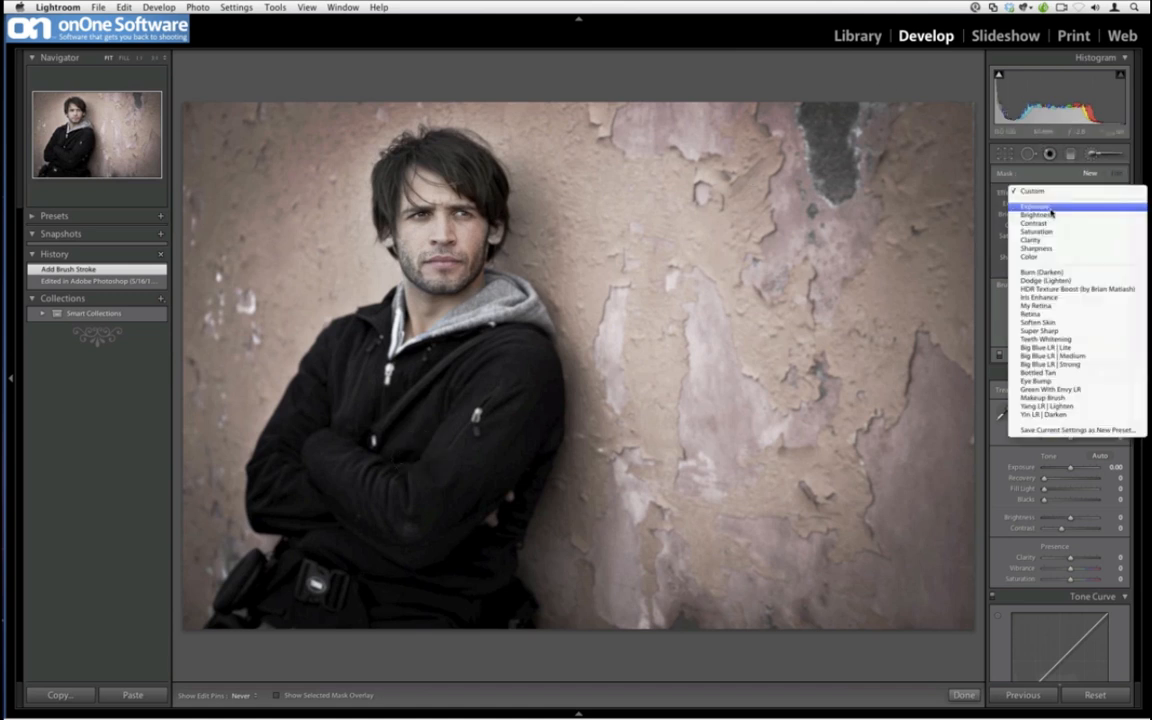
{"action": "left_click", "coordinate": [1056, 216]}
{"action": "left_click_drag", "start_coordinate": [1056, 216], "coordinate": [1063, 216]}
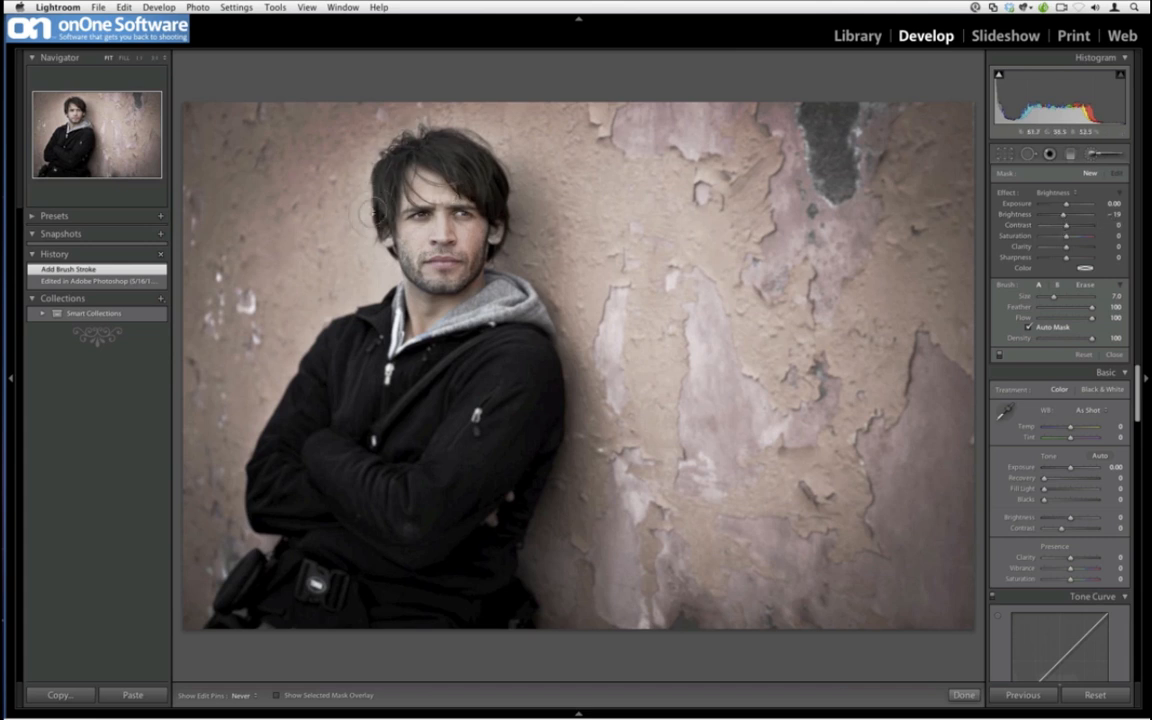
{"action": "mouse_move", "coordinate": [352, 140]}
{"action": "left_mouse_down"}
{"action": "mouse_move", "coordinate": [438, 126]}
{"action": "mouse_move", "coordinate": [508, 240]}
{"action": "left_mouse_up"}
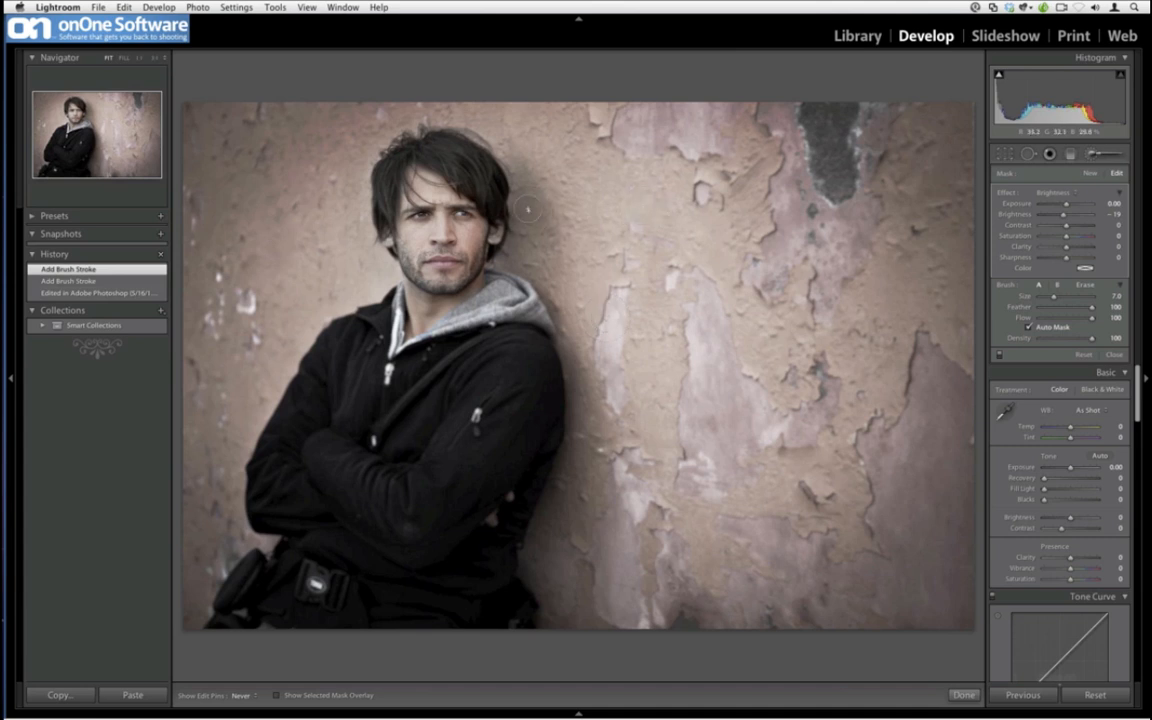
Open a copy of the portrait with Lightroom adjustments in Perfect Resize as a TIFF in ProPhoto RGB, edited with Standalone.
{"action": "left_click", "coordinate": [98, 7]}
{"action": "mouse_move", "coordinate": [138, 205]}
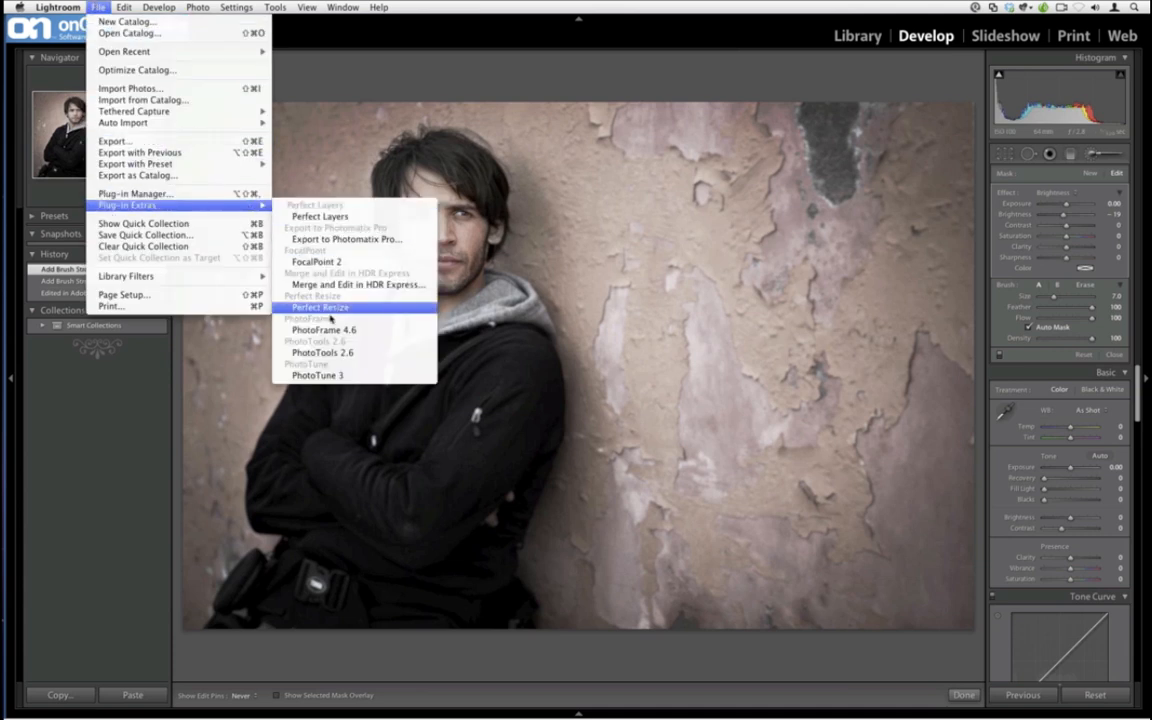
{"action": "left_click", "coordinate": [329, 309]}
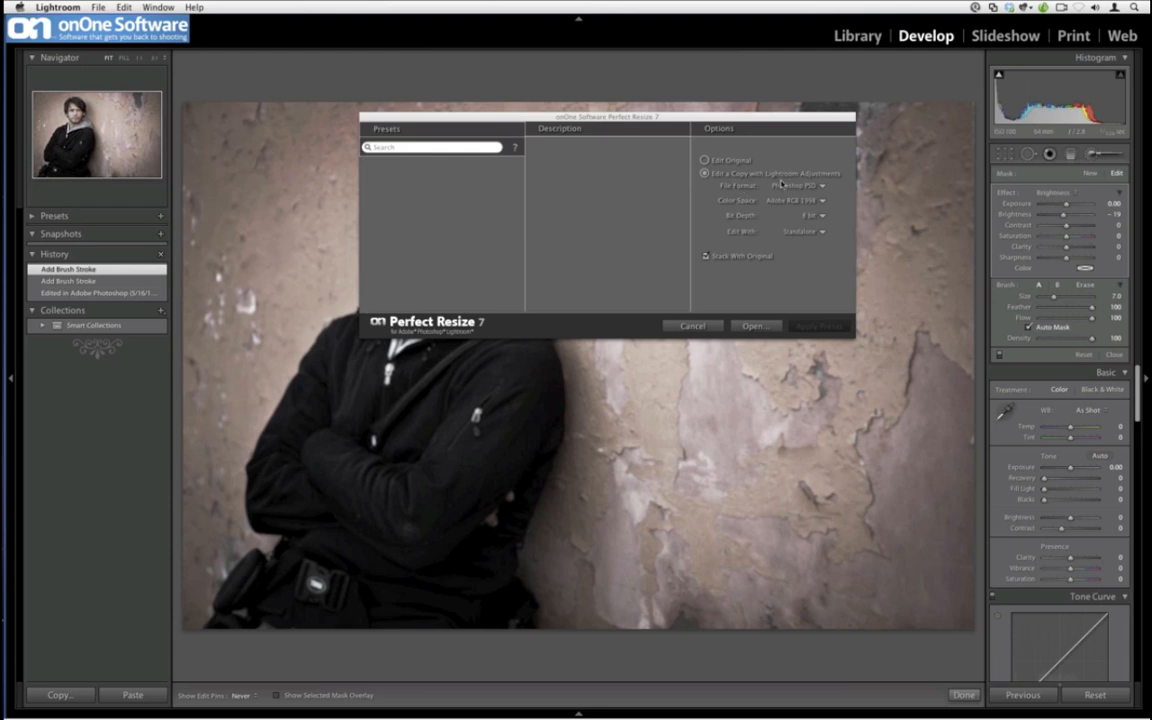
{"action": "left_click", "coordinate": [785, 185]}
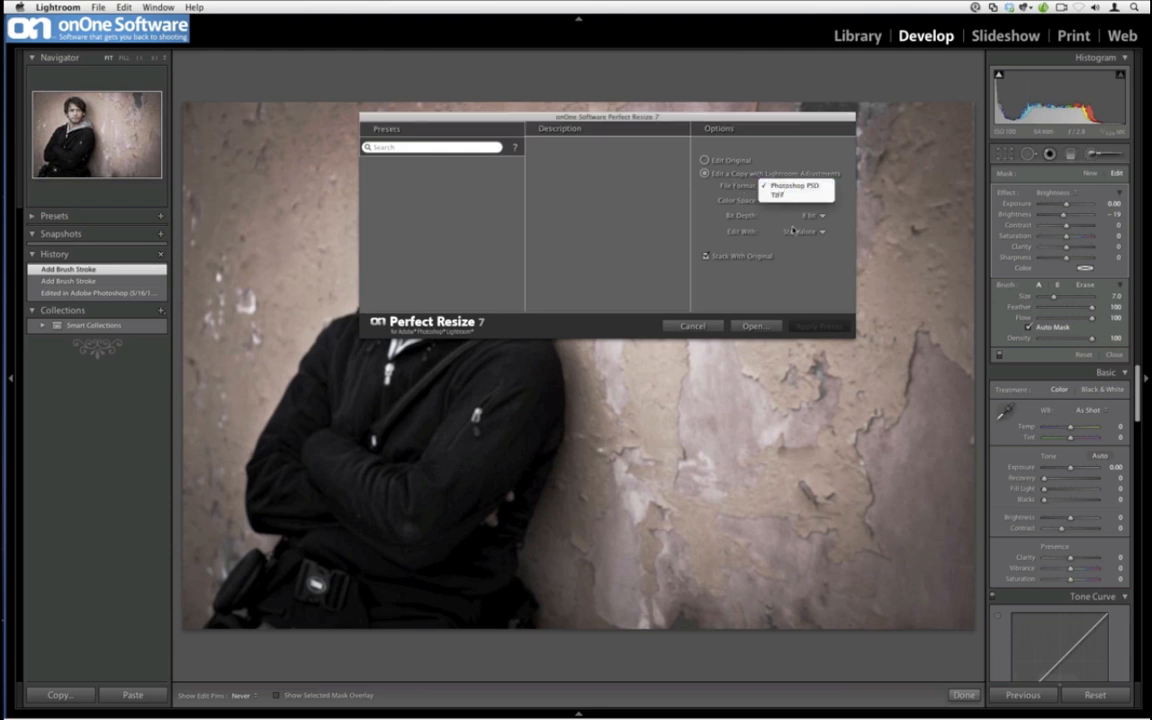
{"action": "left_click", "coordinate": [778, 194]}
{"action": "left_click", "coordinate": [793, 201]}
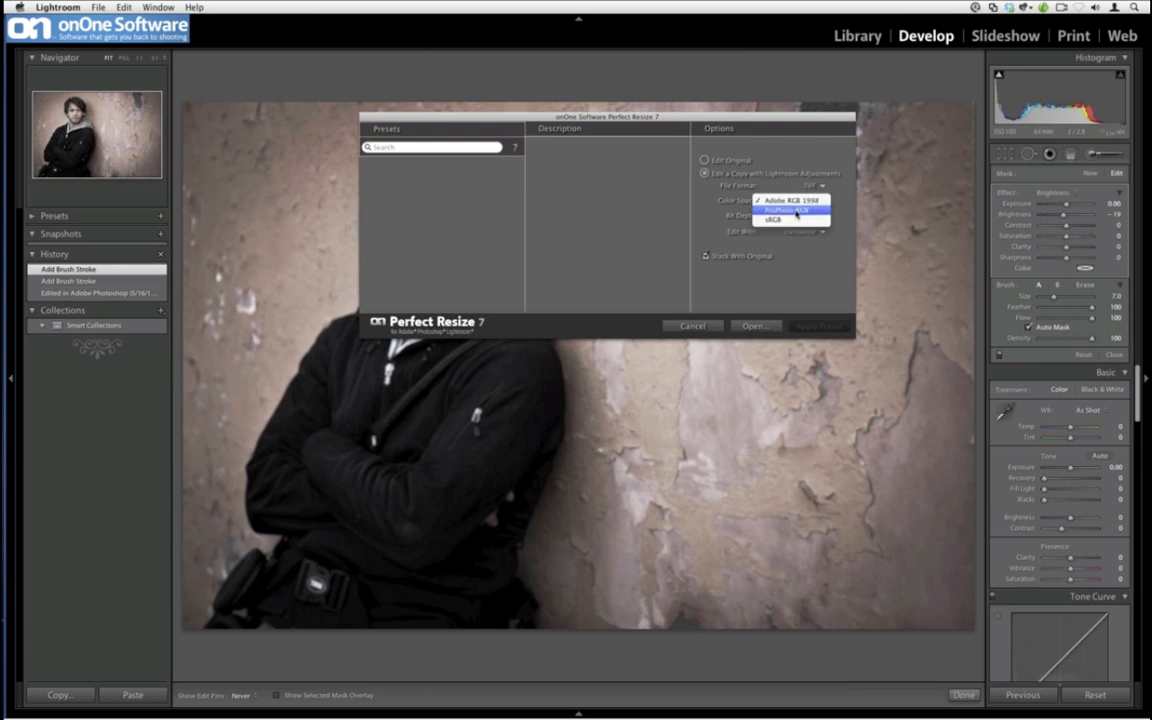
{"action": "left_click", "coordinate": [790, 210]}
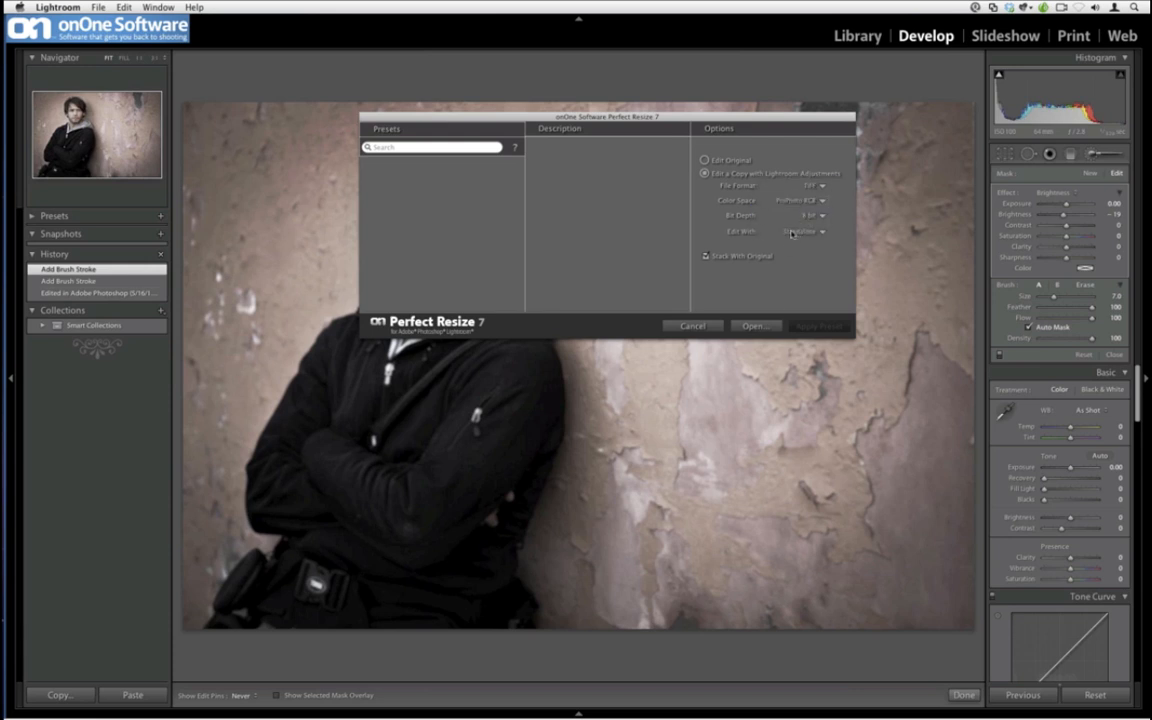
{"action": "left_click", "coordinate": [792, 233]}
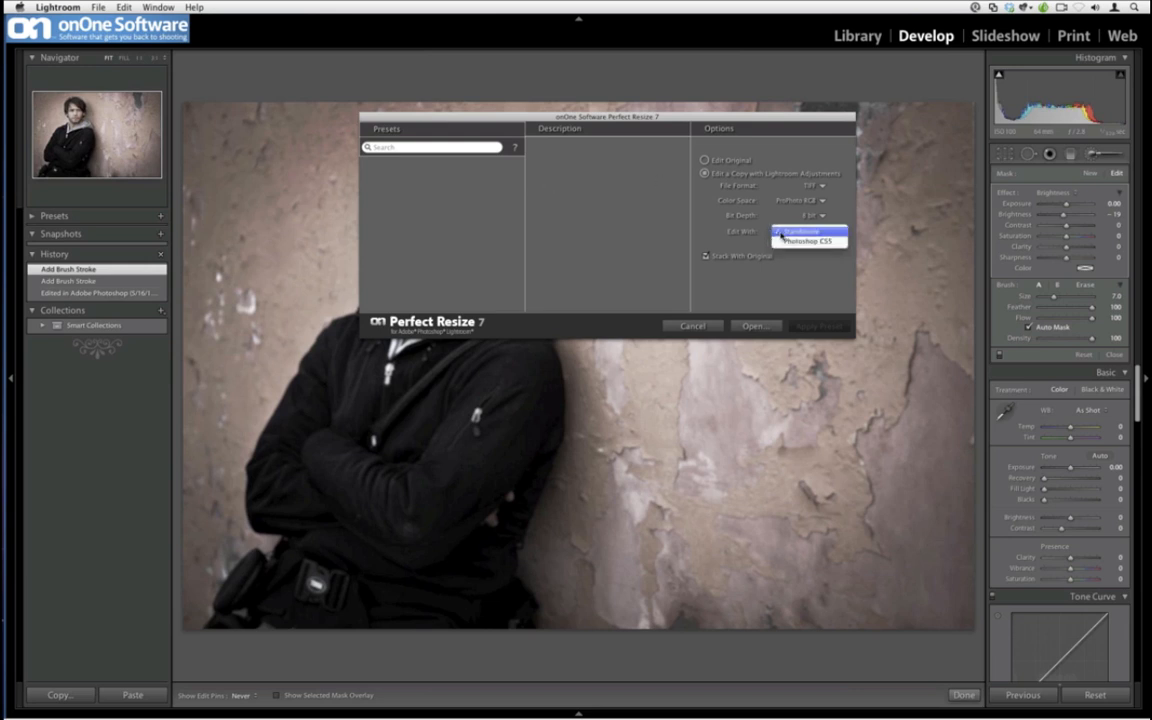
{"action": "left_click", "coordinate": [784, 233]}
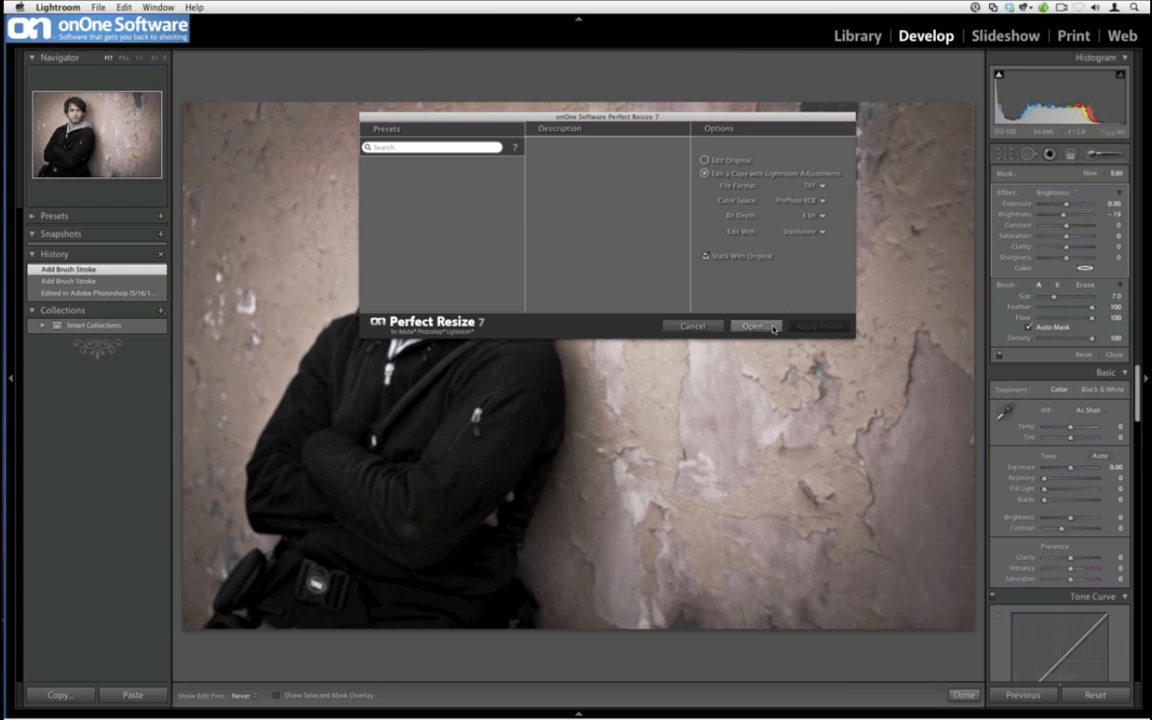
{"action": "left_click", "coordinate": [755, 326]}
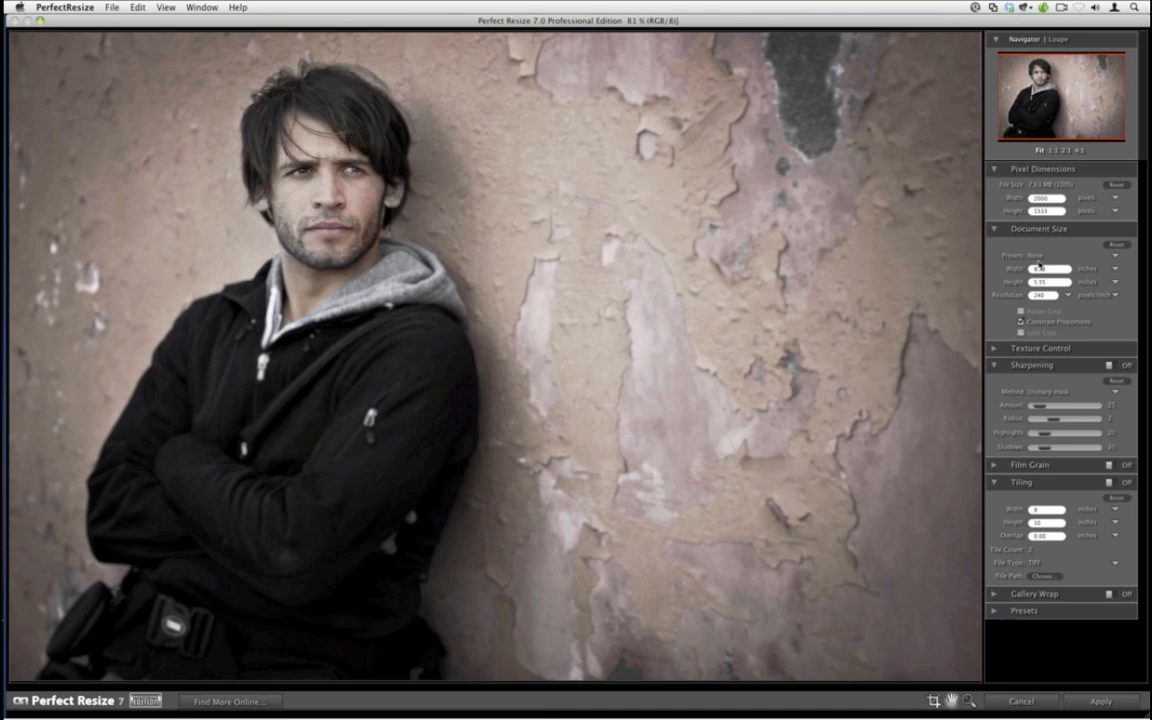
Set the document size to the 24x36 photographic preset.
{"action": "left_click", "coordinate": [1040, 258]}
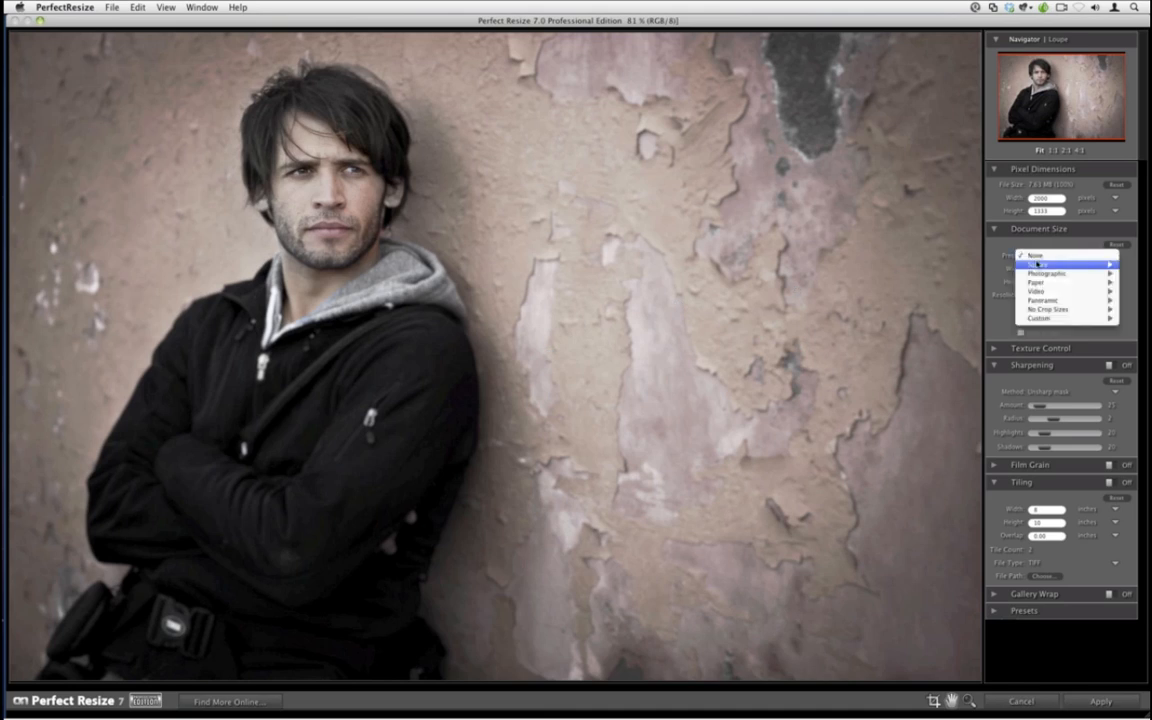
{"action": "mouse_move", "coordinate": [1040, 273]}
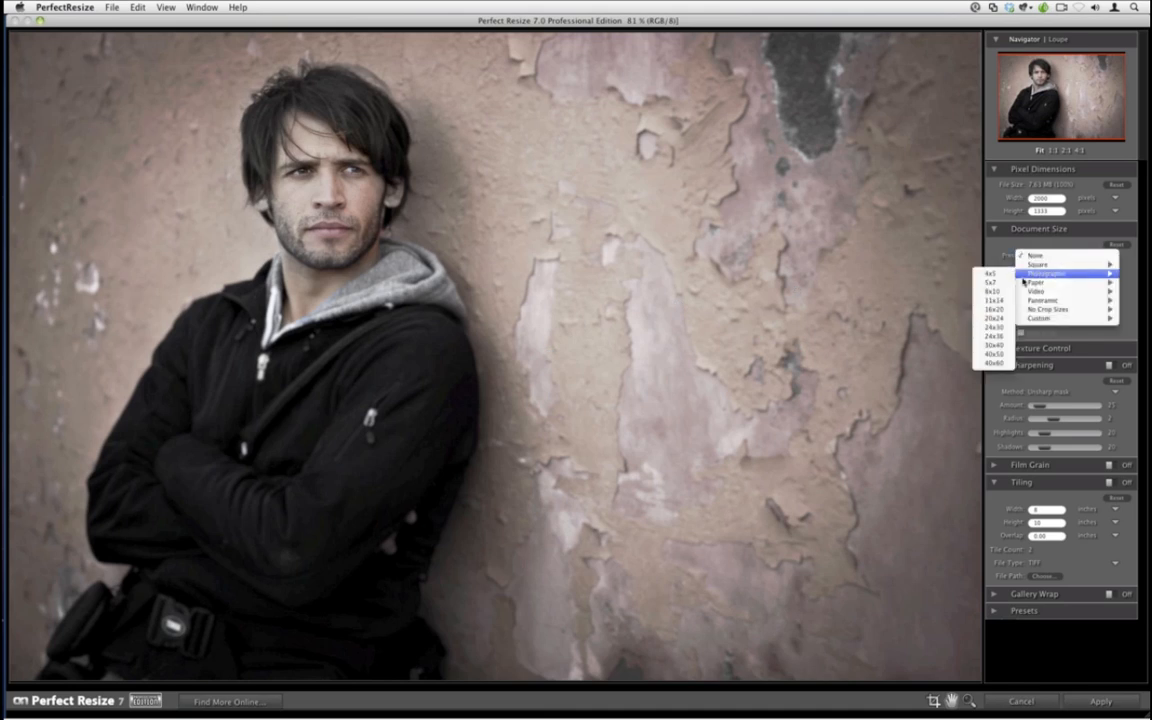
{"action": "left_click", "coordinate": [1003, 338]}
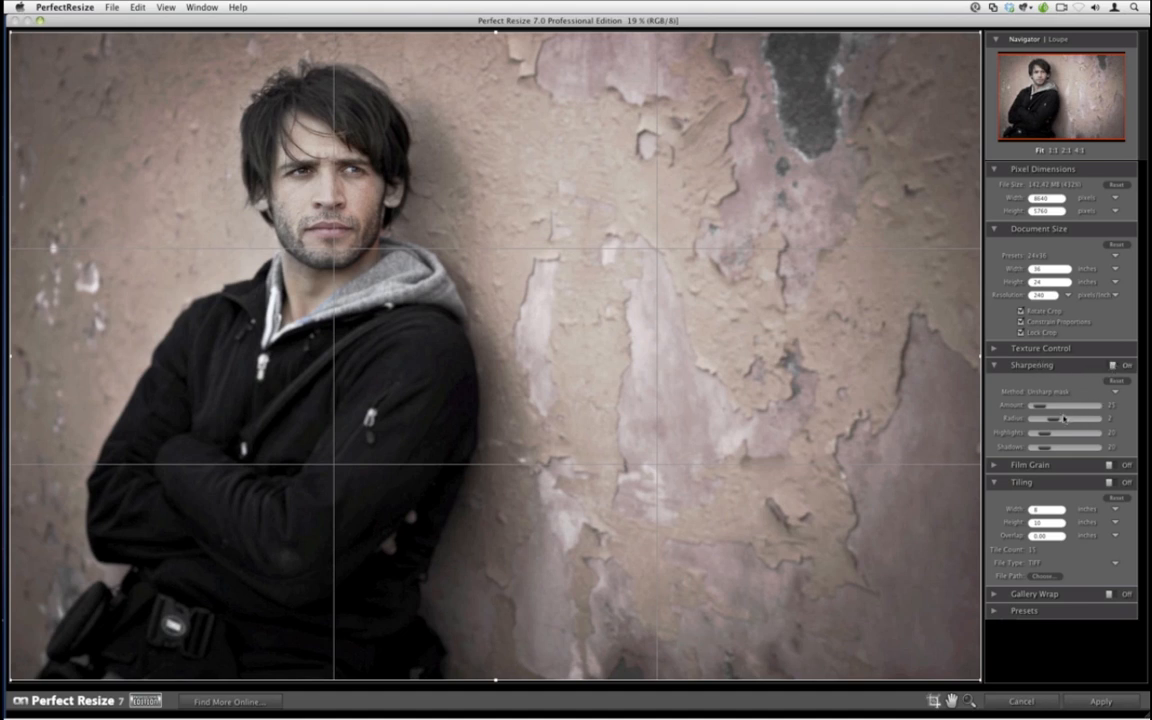
Turn on sharpening, try the High pass method, and settle on the Progressive method, checking the image at 1:1.
{"action": "left_click", "coordinate": [1050, 391]}
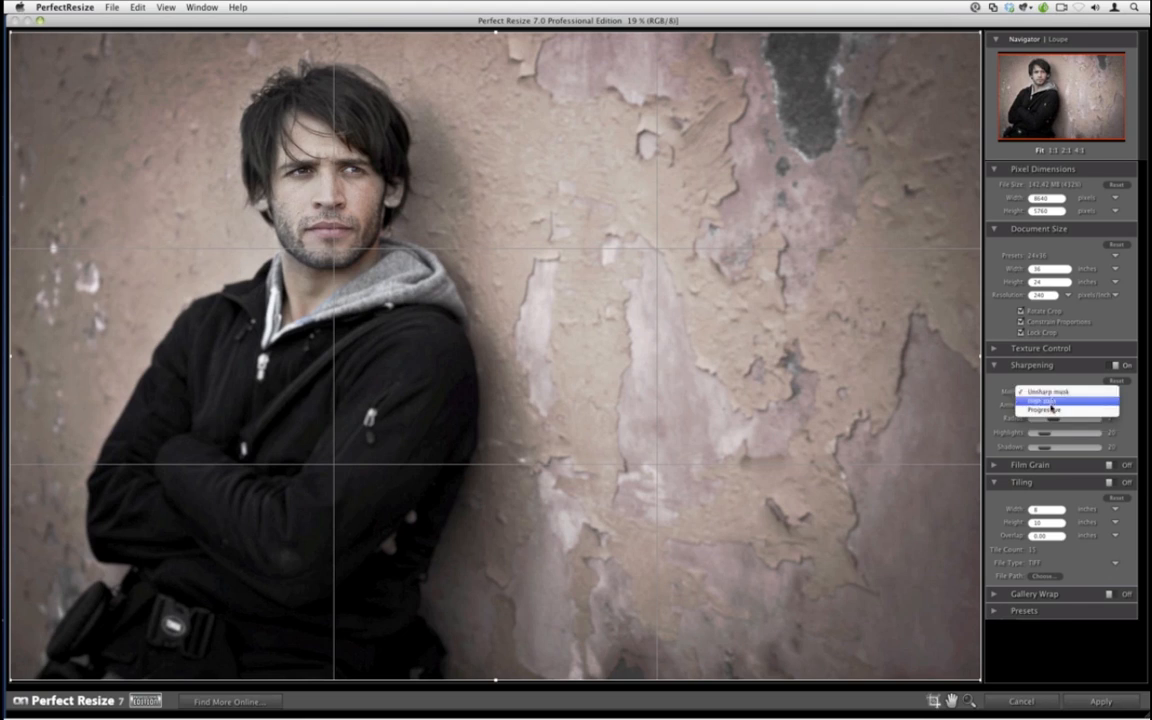
{"action": "left_click", "coordinate": [1052, 401]}
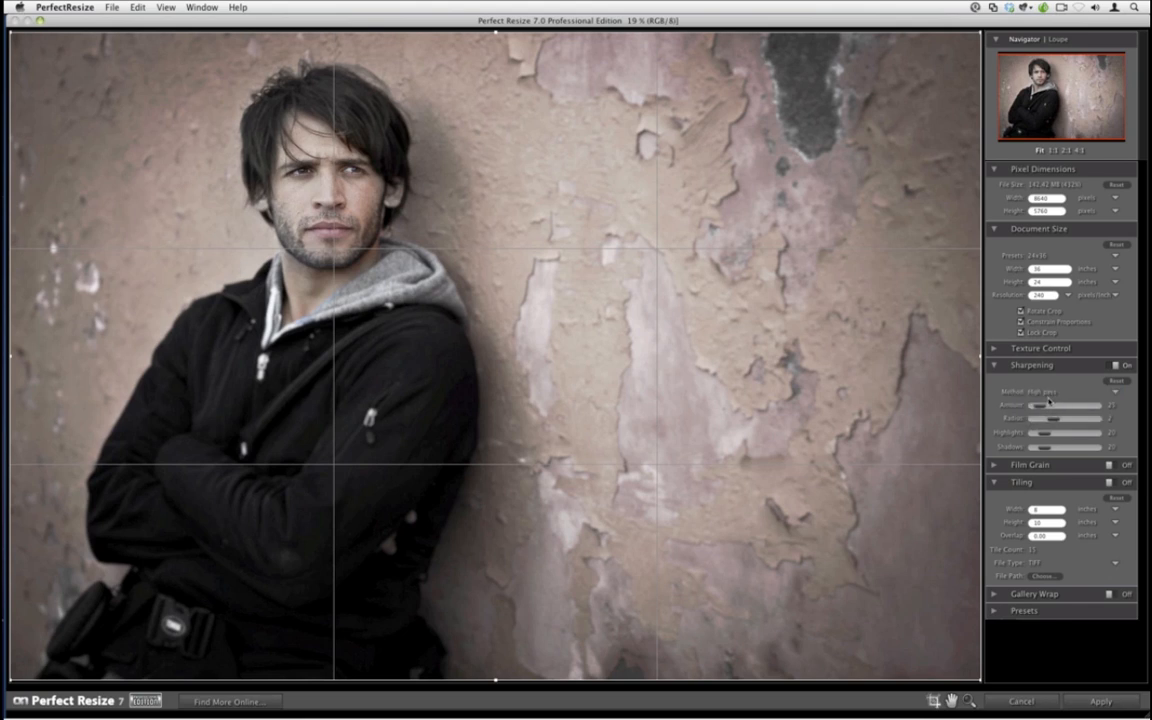
{"action": "left_click", "coordinate": [1049, 399]}
{"action": "left_click", "coordinate": [1052, 402]}
{"action": "left_click", "coordinate": [1056, 151]}
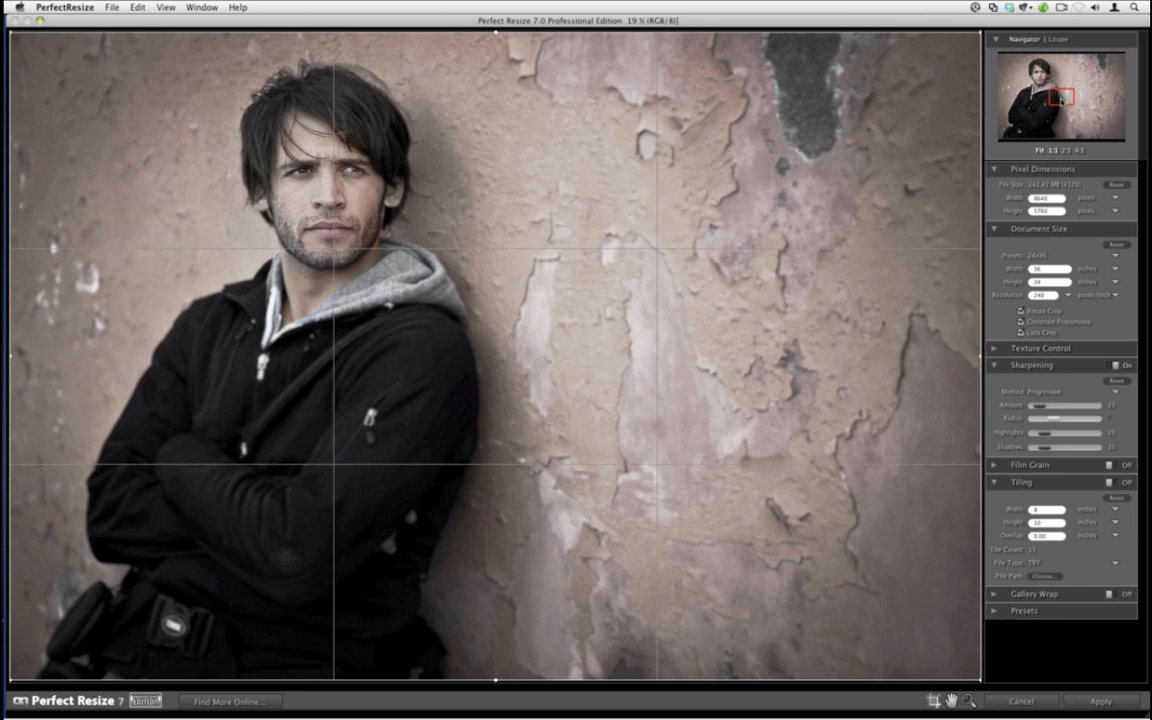
Set the sharpening method to High pass and the amount to 43, checking the man's face at 1:1.
{"action": "left_click", "coordinate": [1062, 99]}
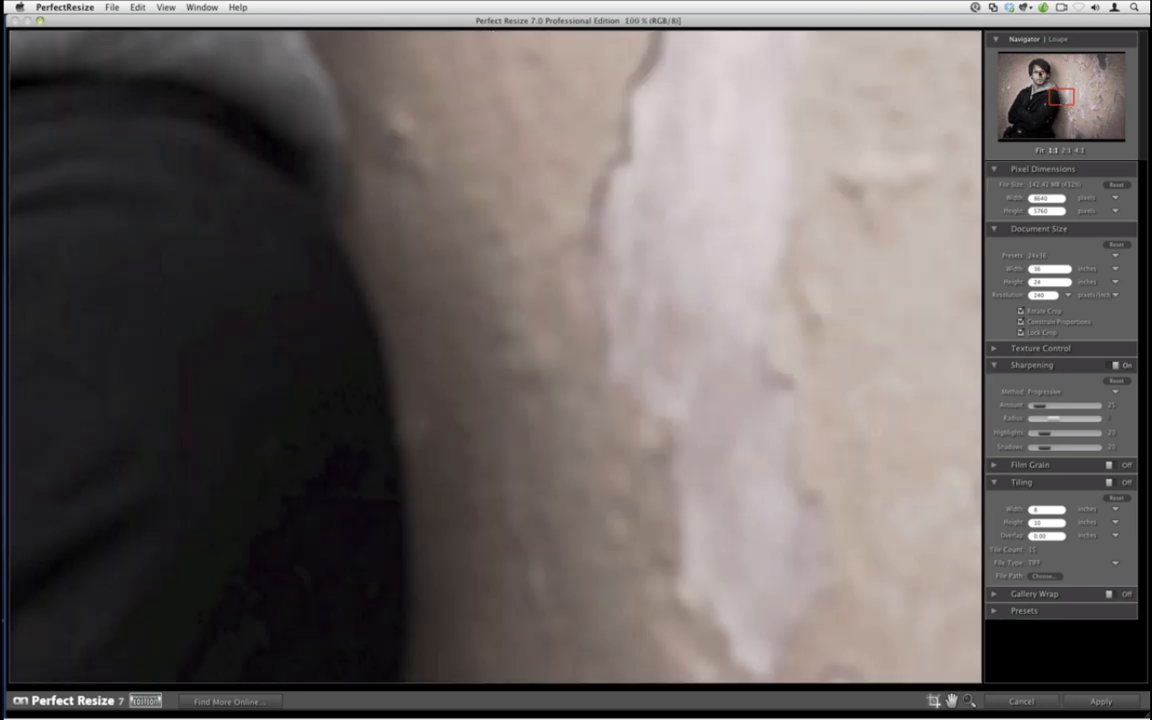
{"action": "left_click_drag", "start_coordinate": [1042, 75], "coordinate": [1041, 74]}
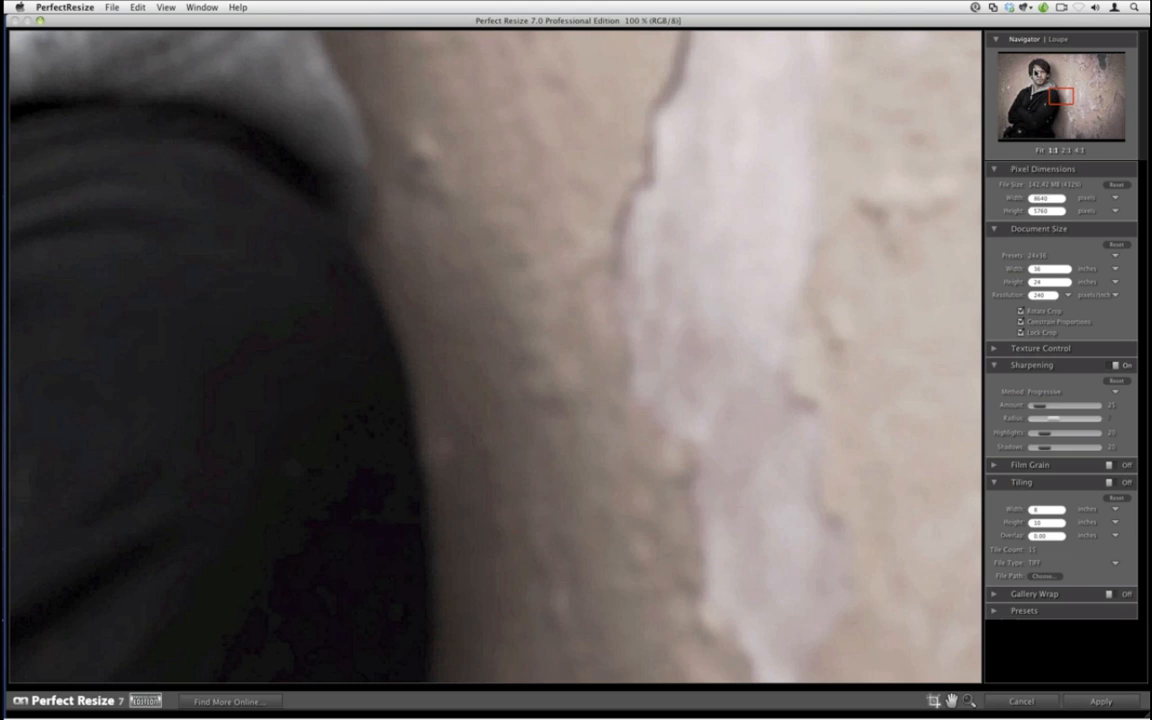
{"action": "left_click", "coordinate": [1040, 72]}
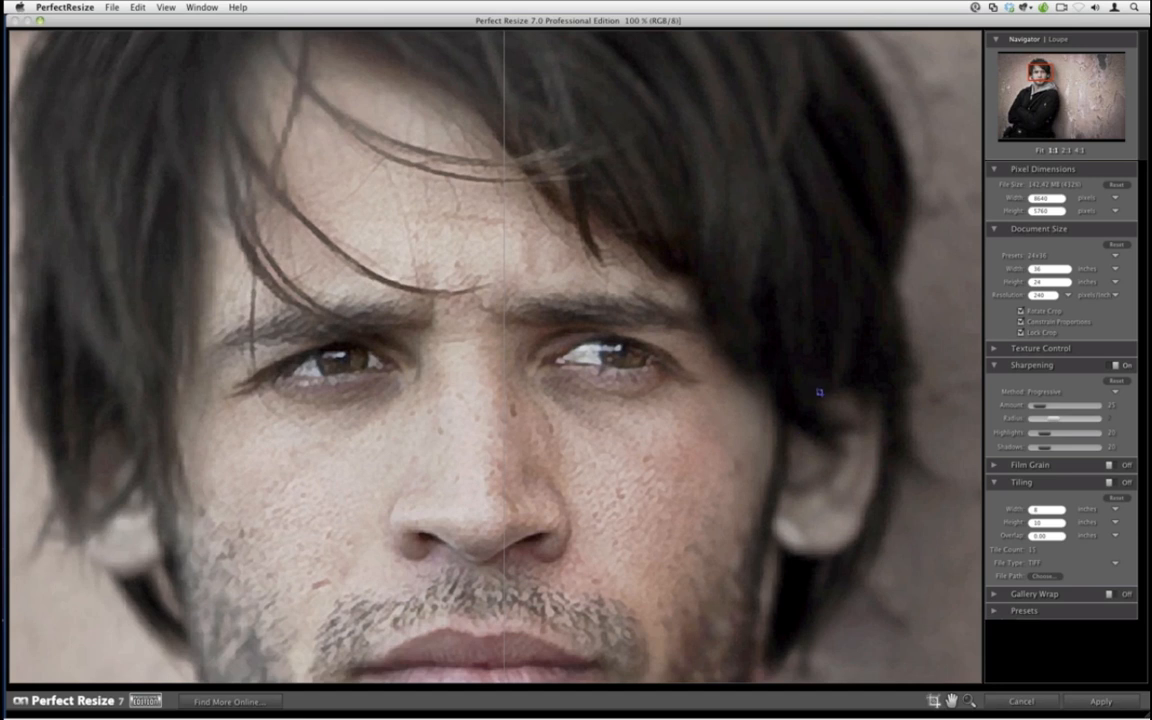
{"action": "left_click", "coordinate": [1045, 391]}
{"action": "left_click", "coordinate": [1050, 376]}
{"action": "left_click_drag", "start_coordinate": [1040, 406], "coordinate": [1046, 407]}
Change the sharpening method to Unsharp mask with an amount of 74 and return to the full-image view.
{"action": "left_click", "coordinate": [1045, 391]}
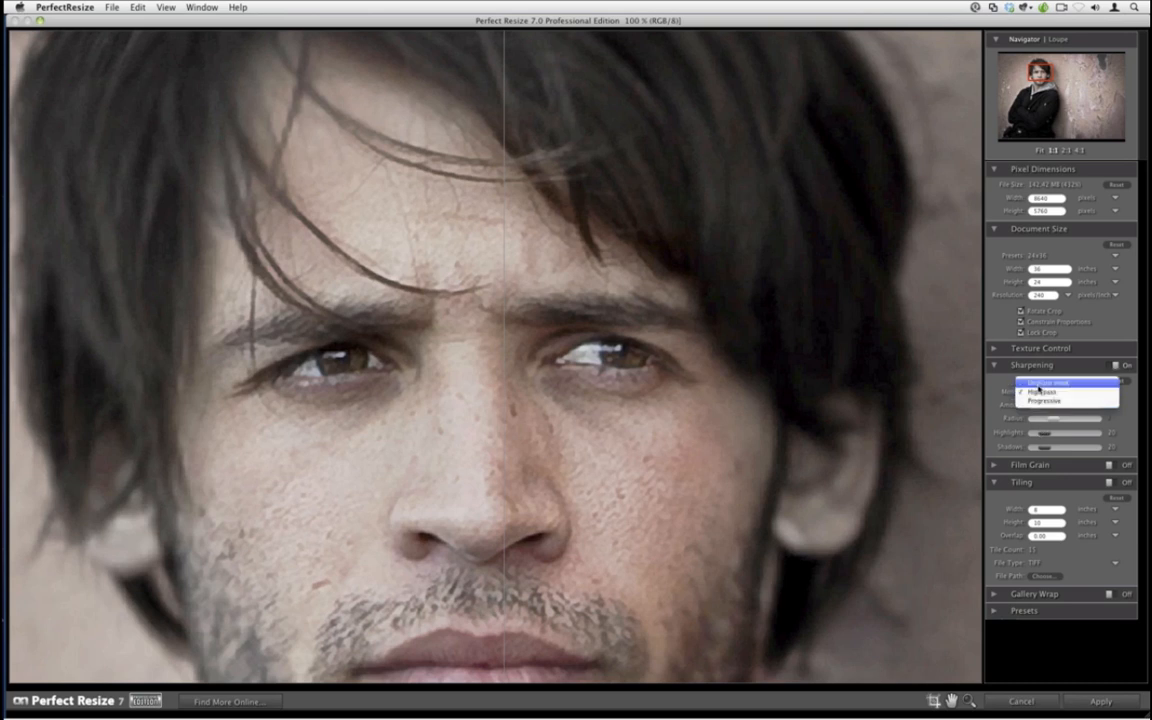
{"action": "left_click", "coordinate": [1041, 397]}
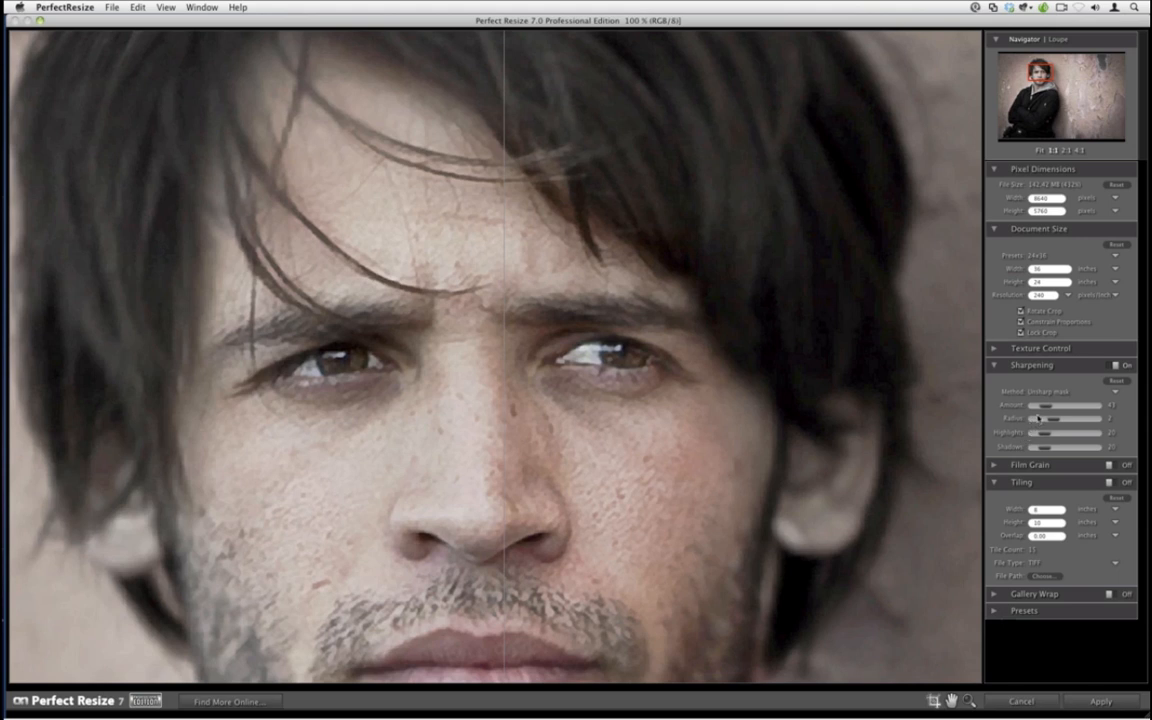
{"action": "left_click_drag", "start_coordinate": [1047, 407], "coordinate": [1058, 407]}
{"action": "key", "text": "super+0"}
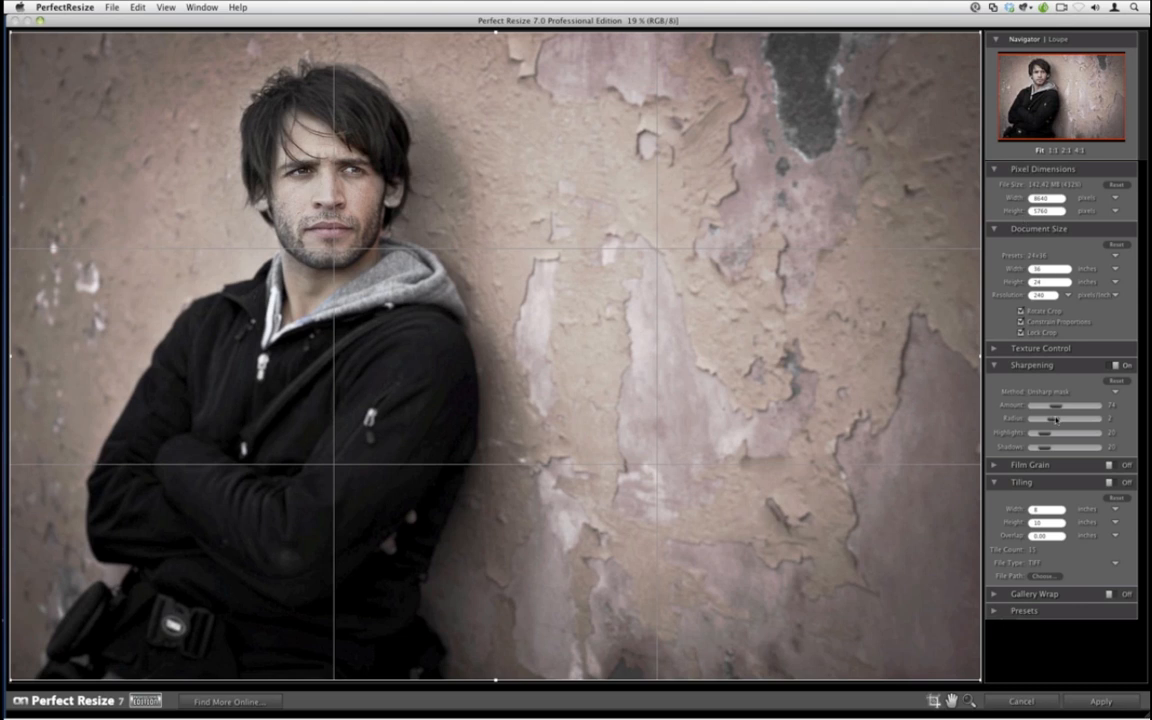
Turn on Gallery Wrap for the portrait and set its method to Reflect Soft.
{"action": "left_click", "coordinate": [994, 483]}
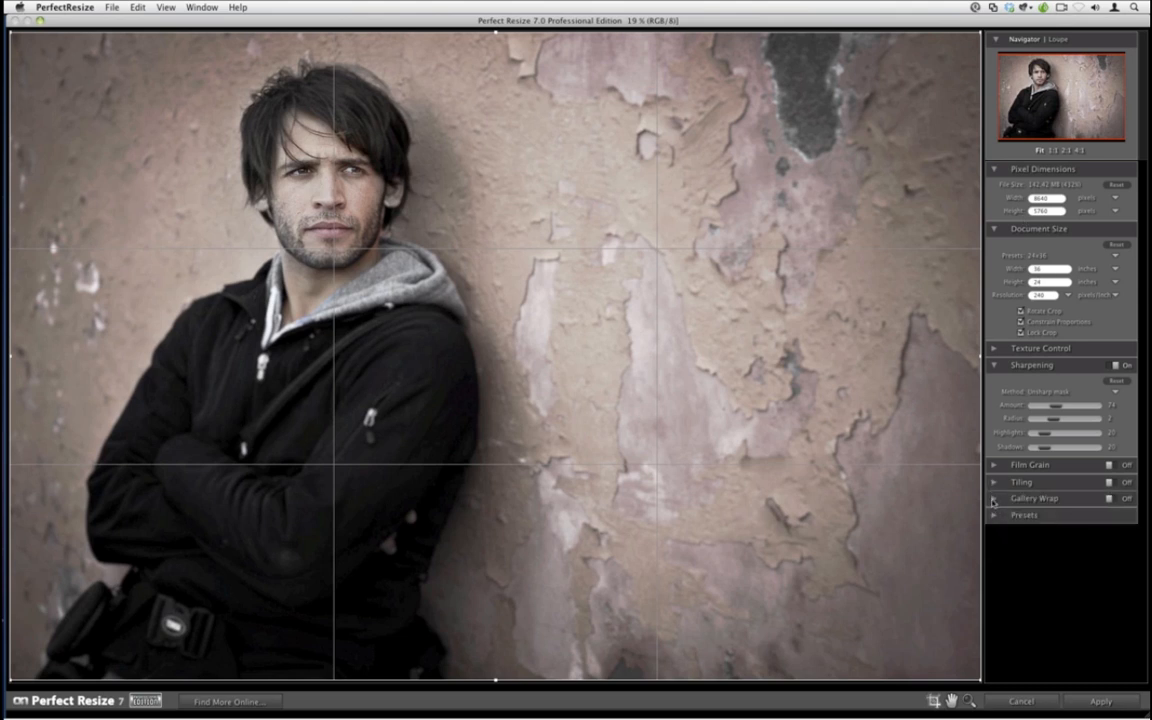
{"action": "left_click", "coordinate": [995, 500]}
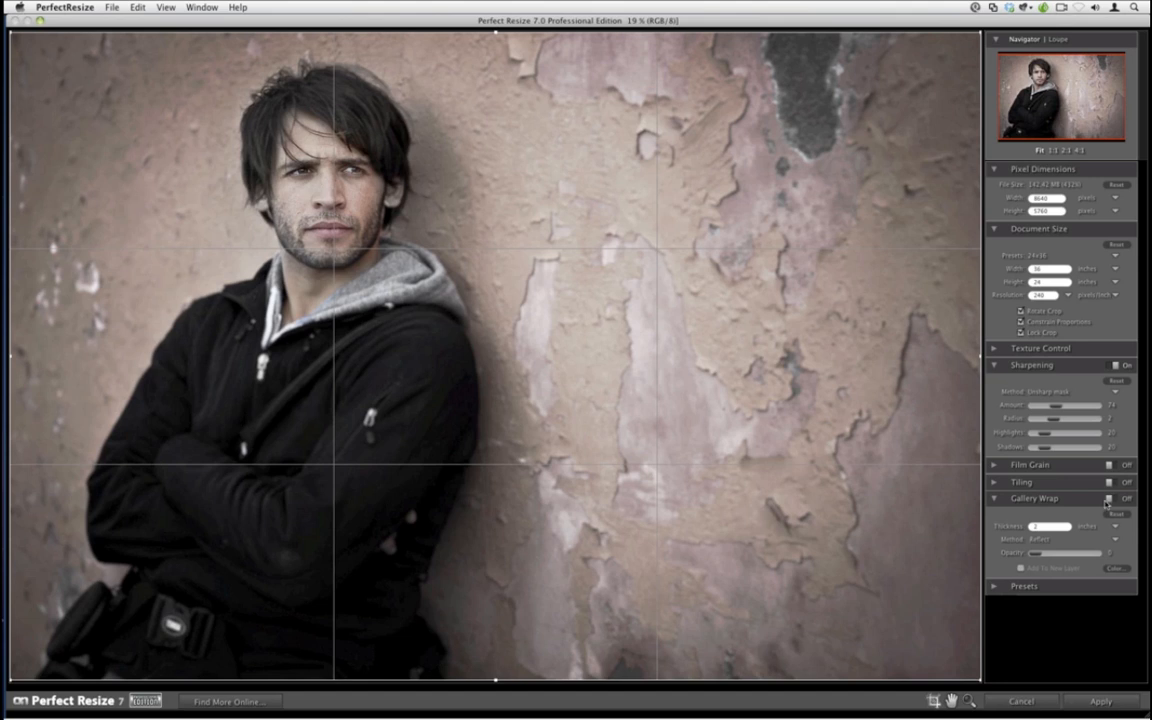
{"action": "left_click", "coordinate": [1108, 499]}
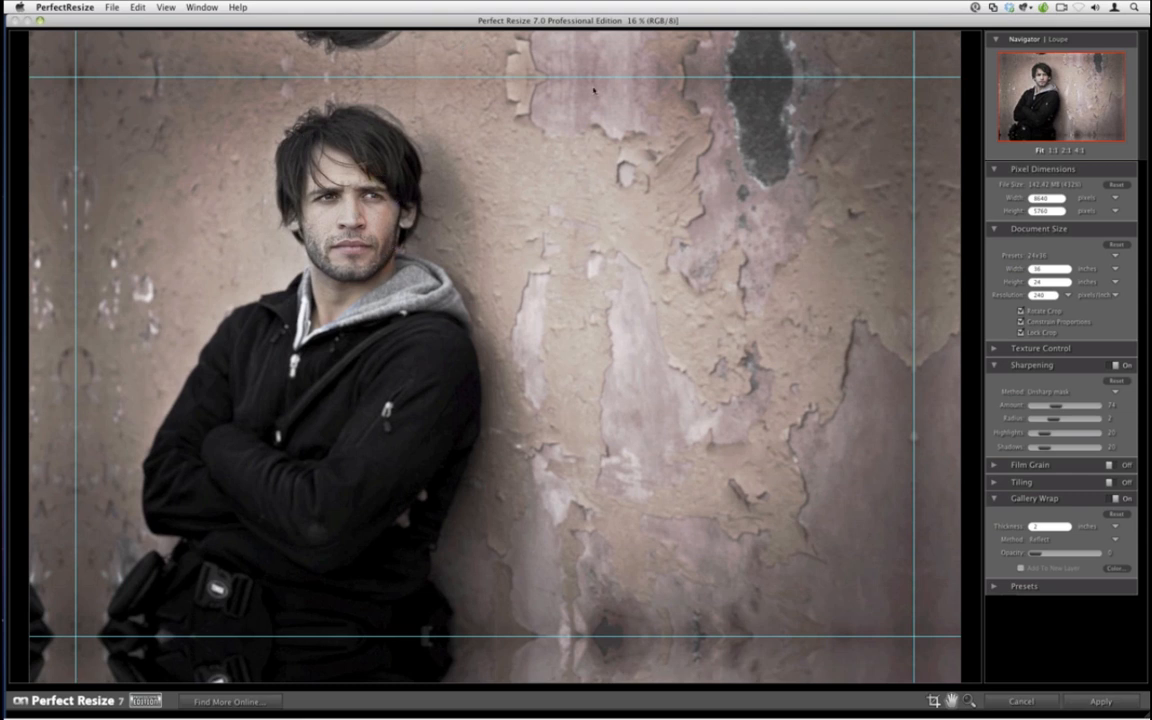
{"action": "left_click", "coordinate": [1036, 541]}
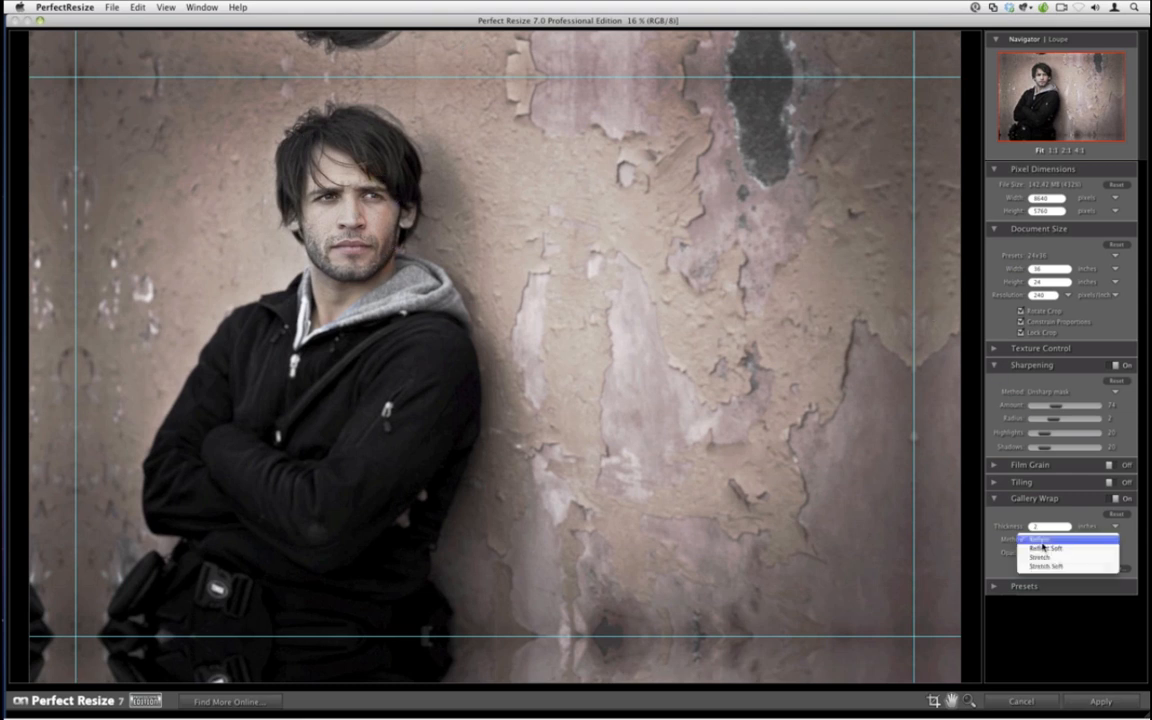
{"action": "left_click", "coordinate": [1056, 547]}
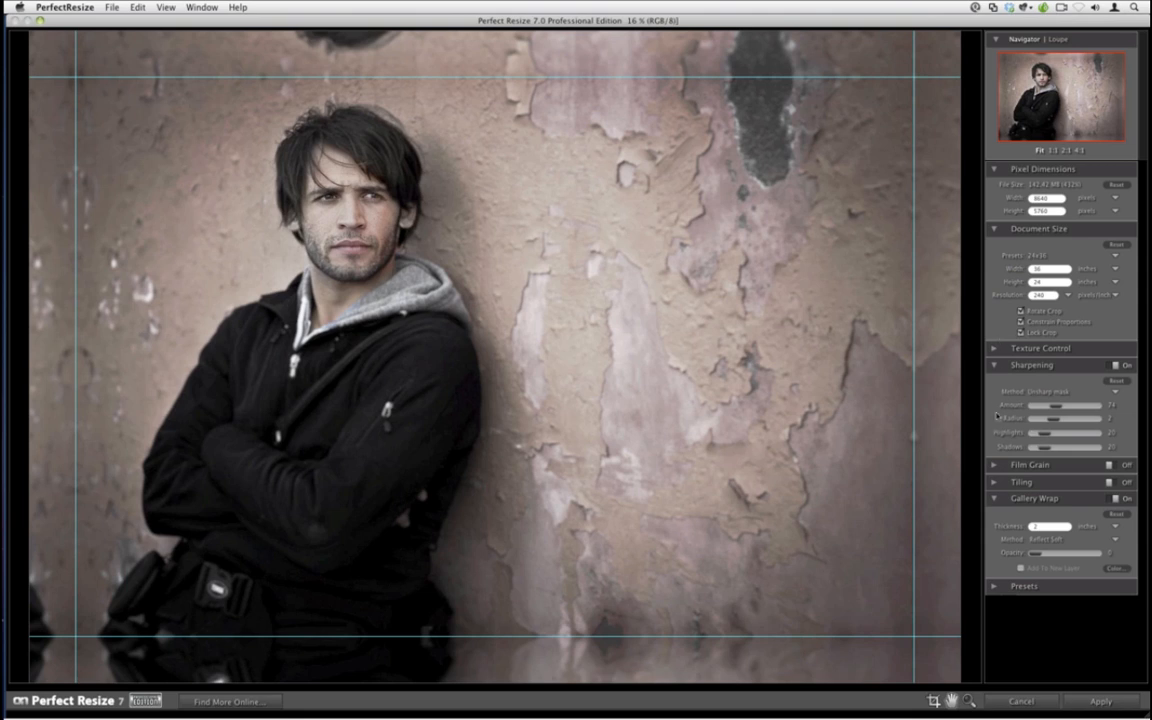
Review the available sharpening methods and cancel the resize, returning to the portrait in Lightroom.
{"action": "left_click", "coordinate": [1045, 392]}
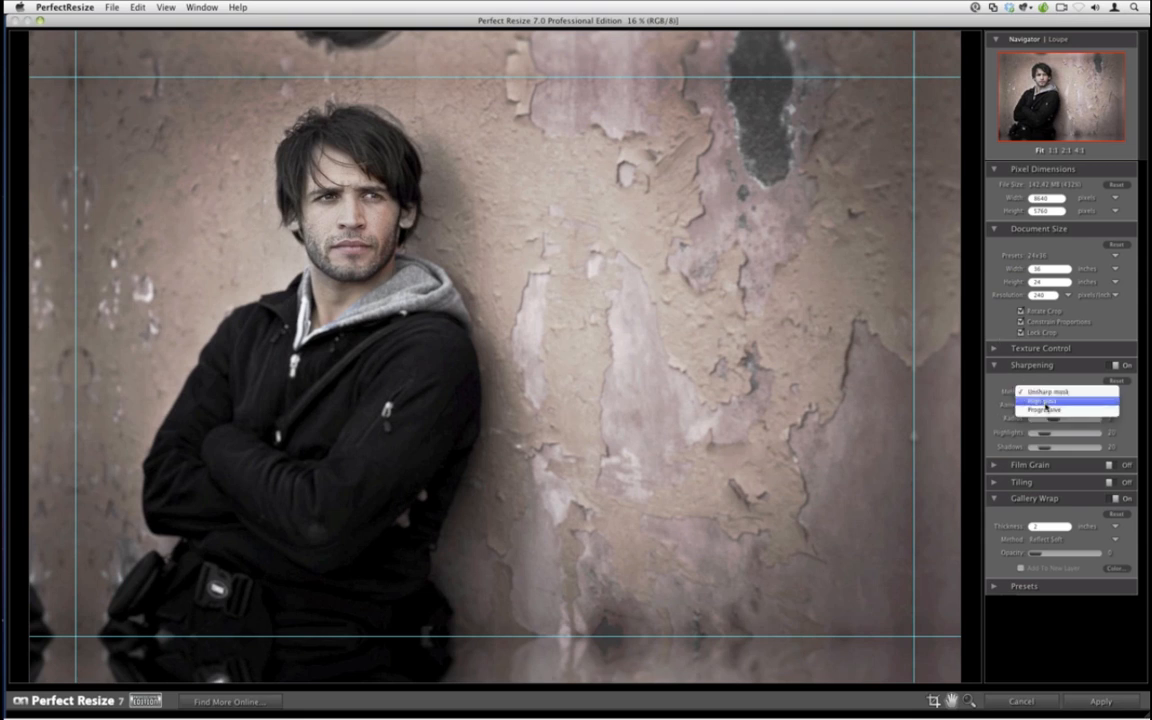
{"action": "left_click", "coordinate": [1040, 392]}
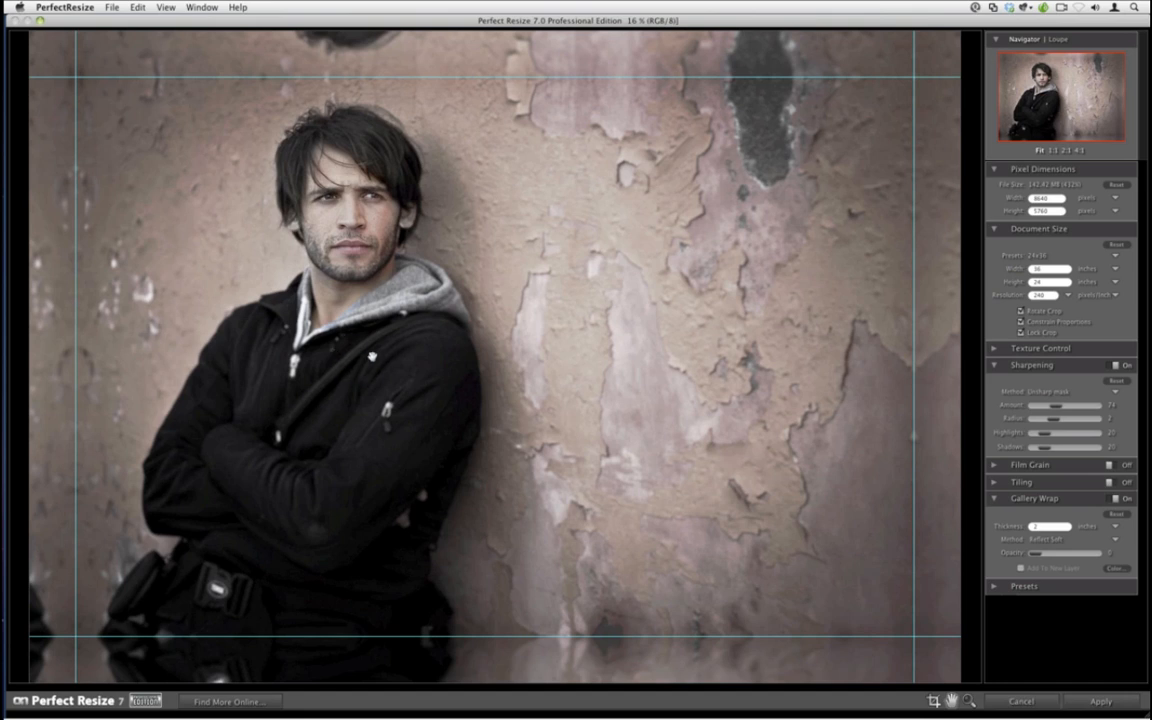
{"action": "left_click", "coordinate": [1030, 391]}
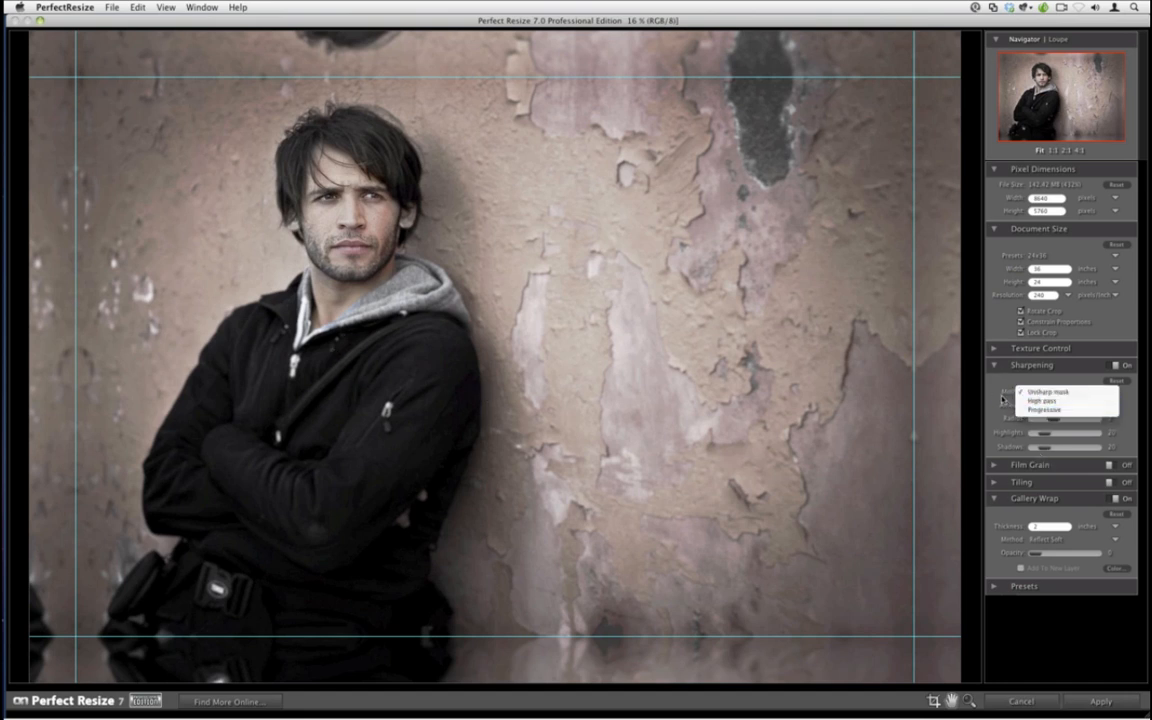
{"action": "left_click", "coordinate": [1045, 391]}
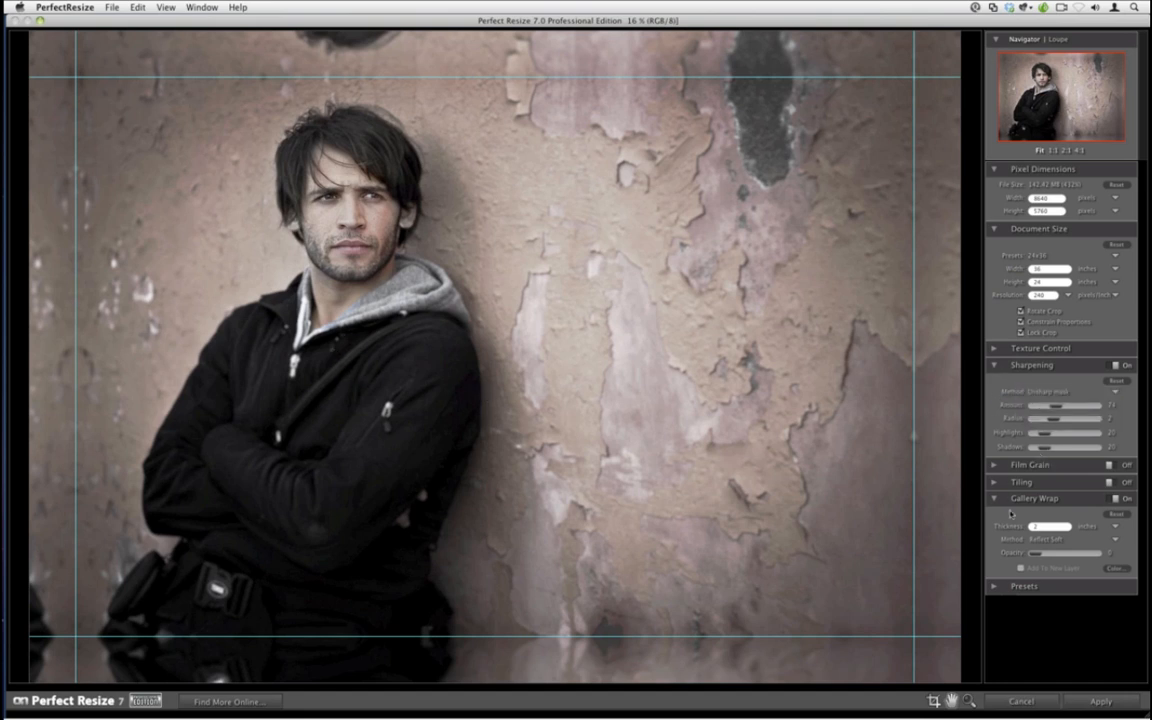
{"action": "left_click", "coordinate": [1015, 702]}
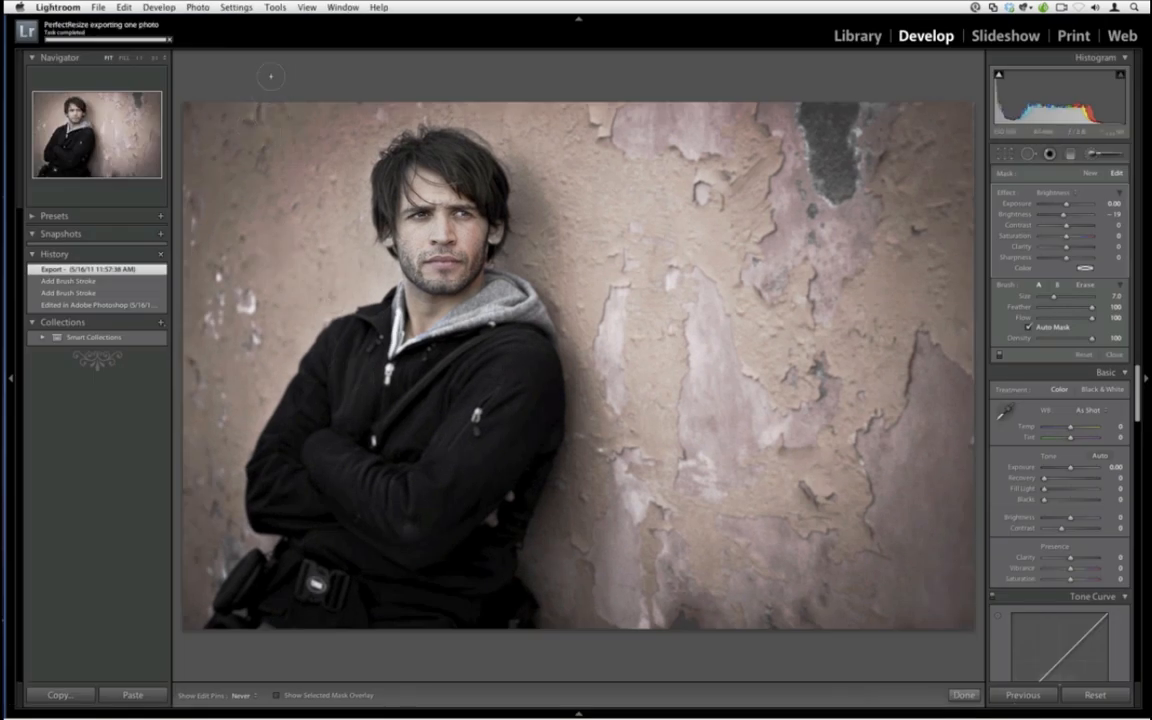
Look through the photos in the Image 01, Image 03 and Image 04 folders and return to Image 02.
{"action": "key", "text": "g"}
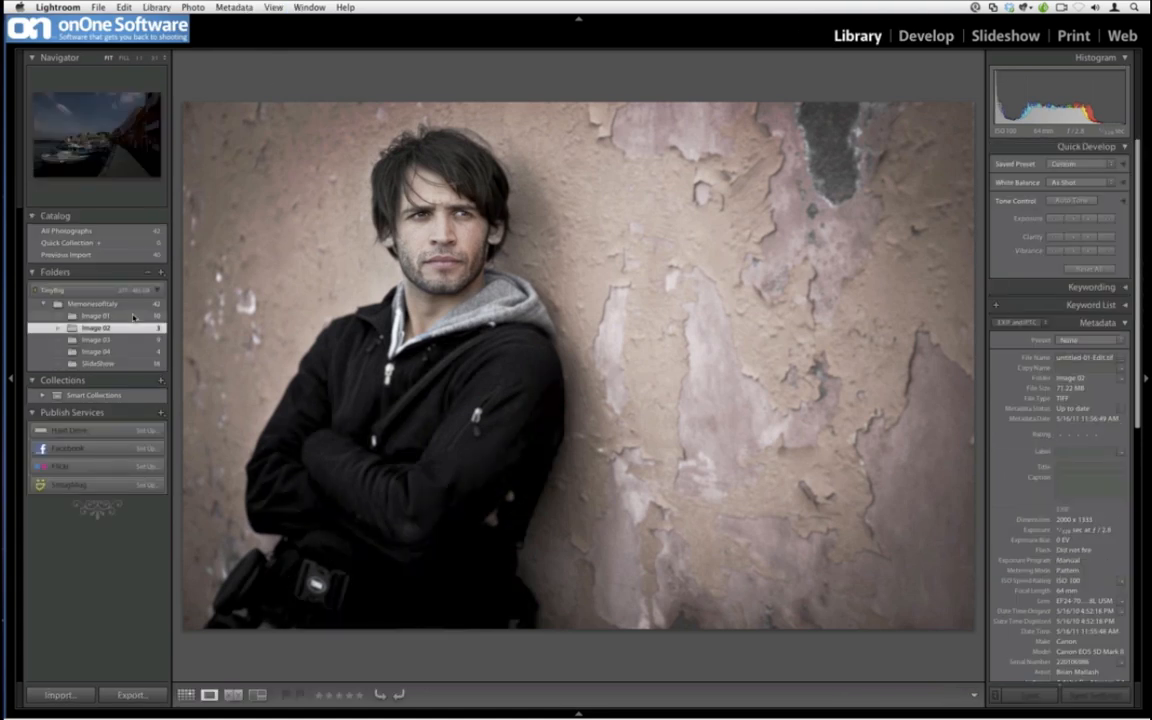
{"action": "left_click", "coordinate": [133, 316]}
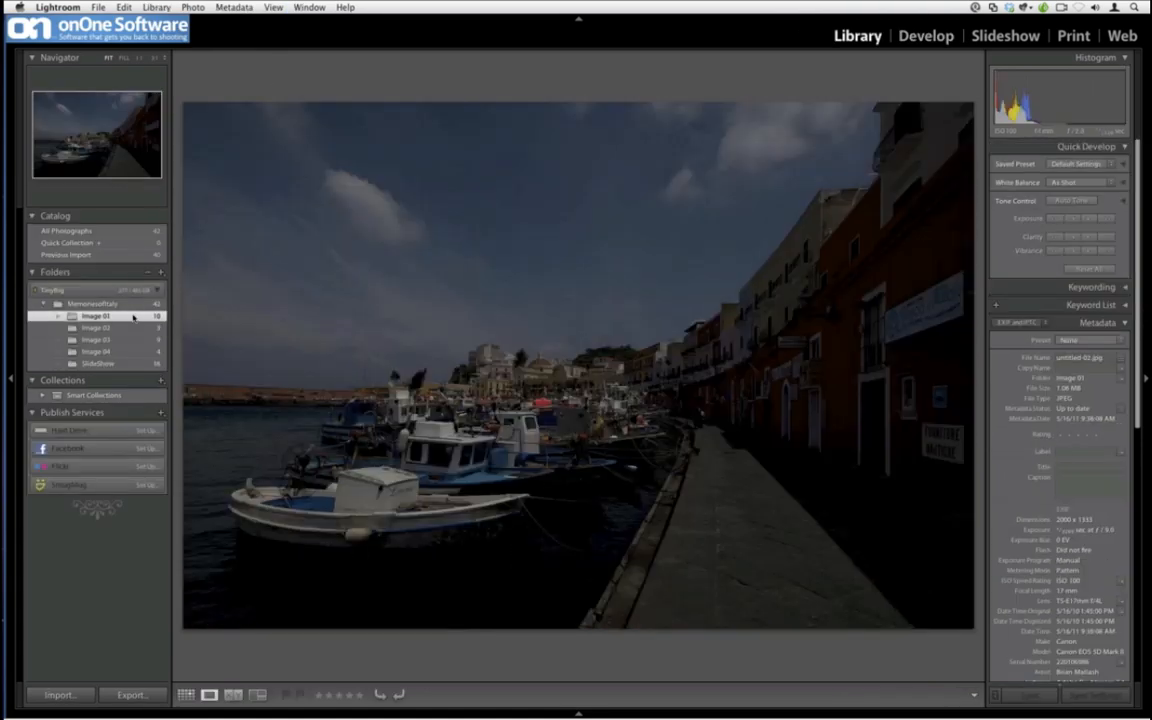
{"action": "key", "text": "g"}
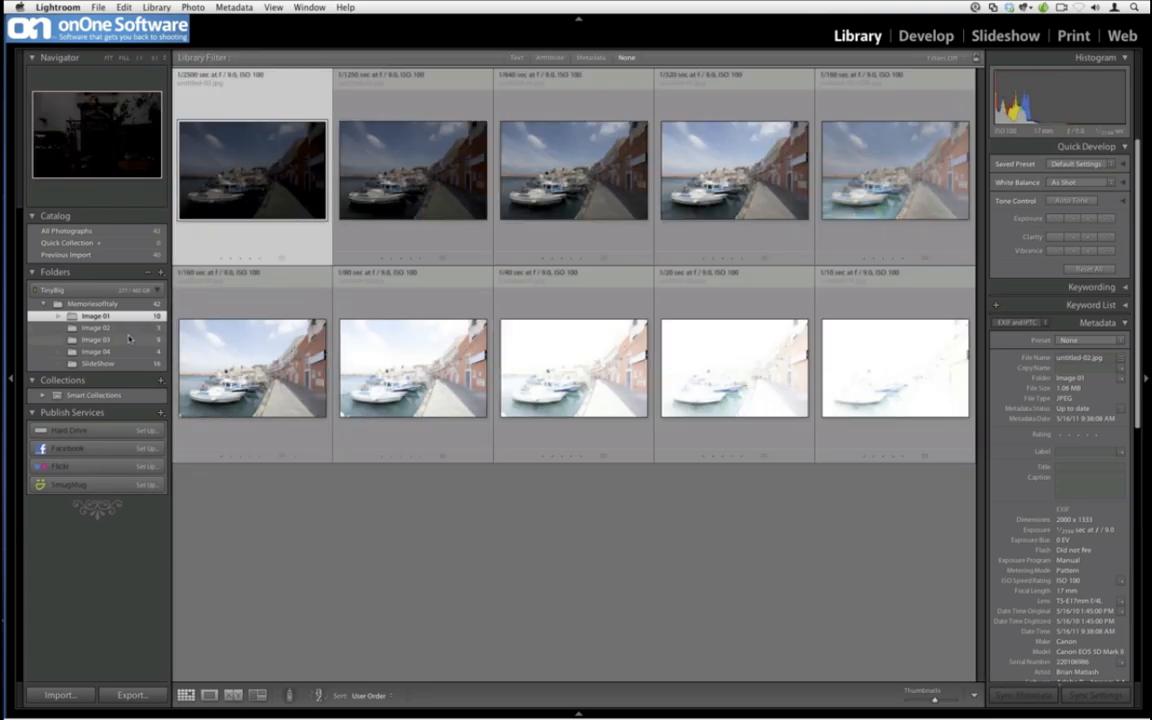
{"action": "left_click", "coordinate": [129, 339]}
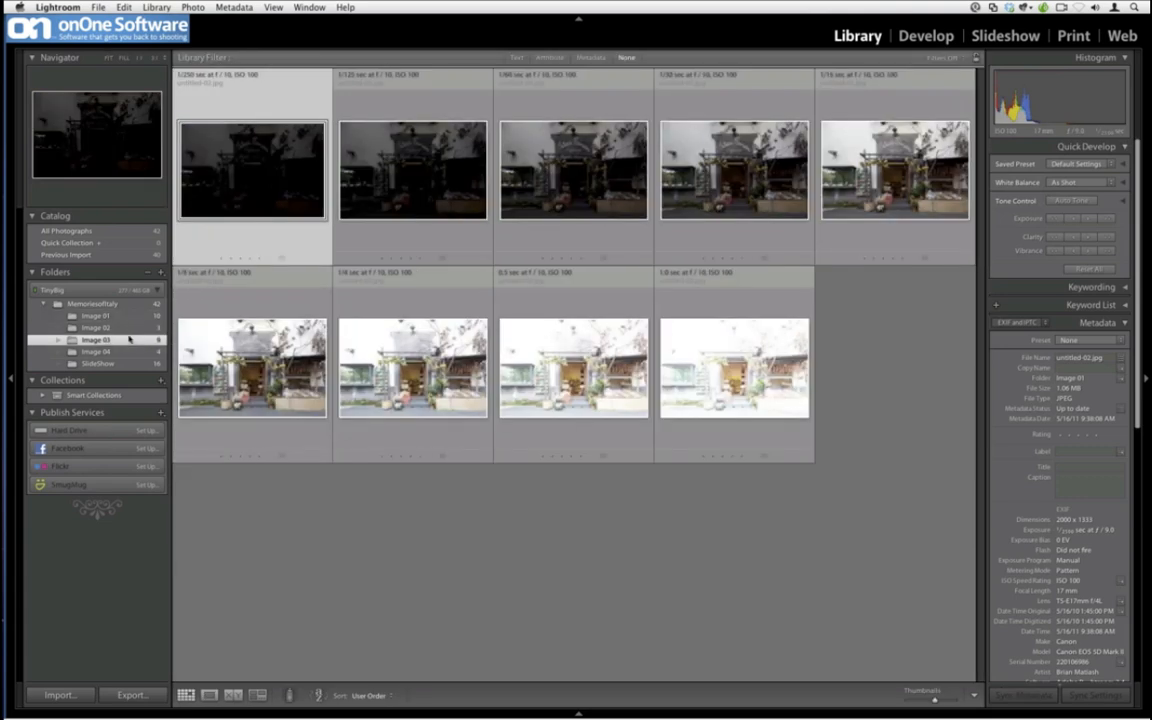
{"action": "left_click", "coordinate": [127, 351]}
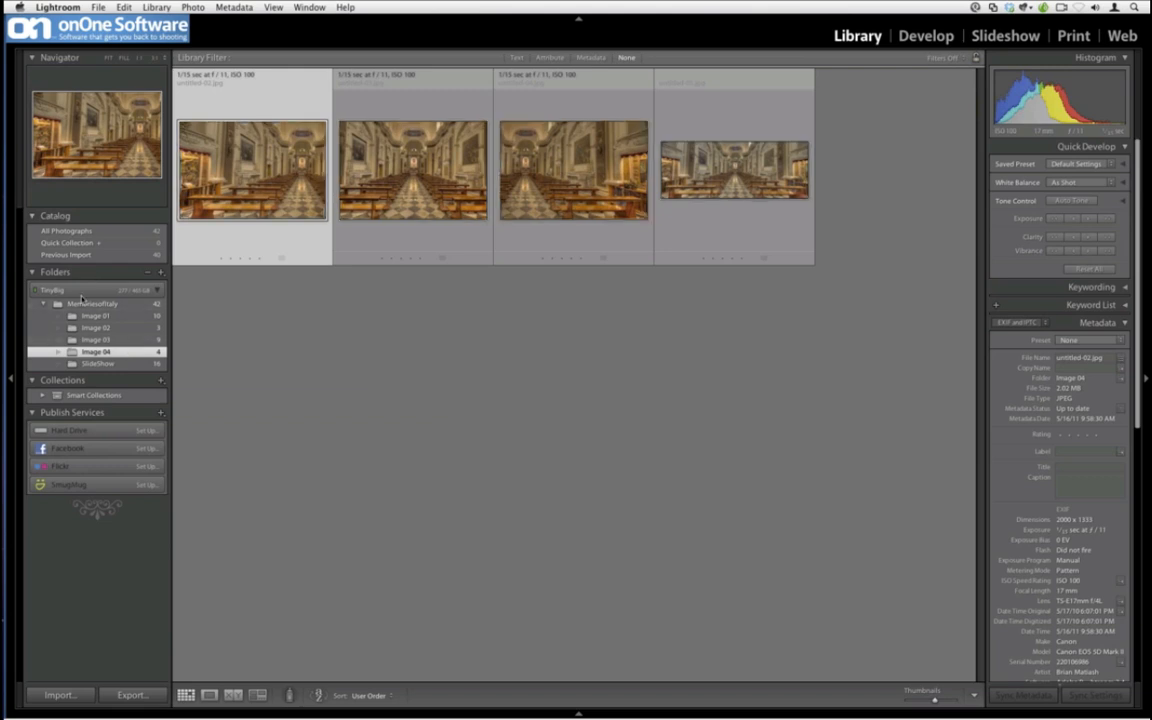
{"action": "left_click", "coordinate": [92, 328]}
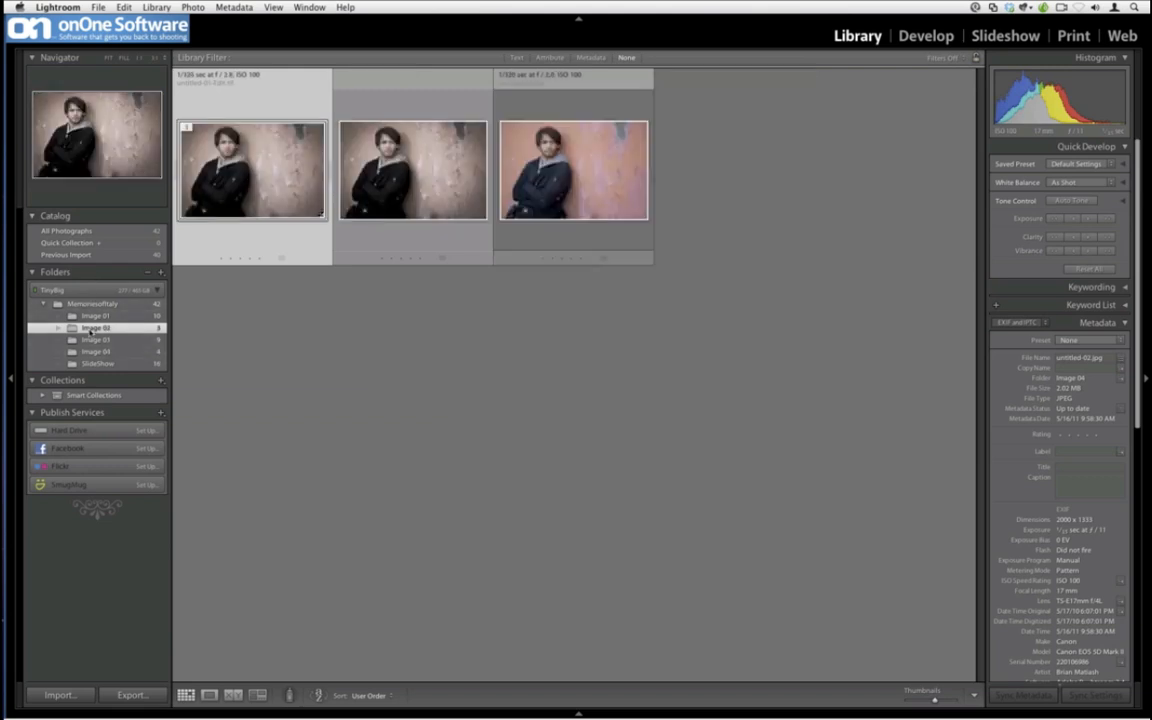
Open the portrait copy untitled-01-Edit-2.tif, review the Output Sharpening choices in its export settings, and leave without exporting.
{"action": "left_click", "coordinate": [425, 177]}
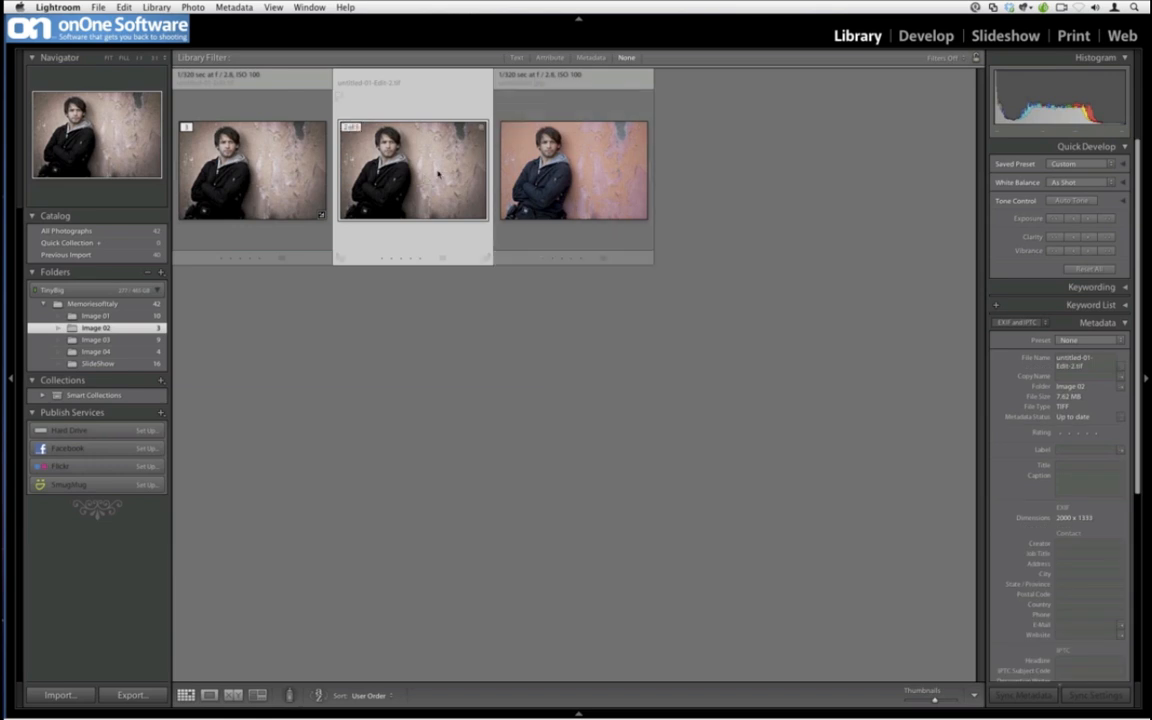
{"action": "double_click", "coordinate": [437, 174]}
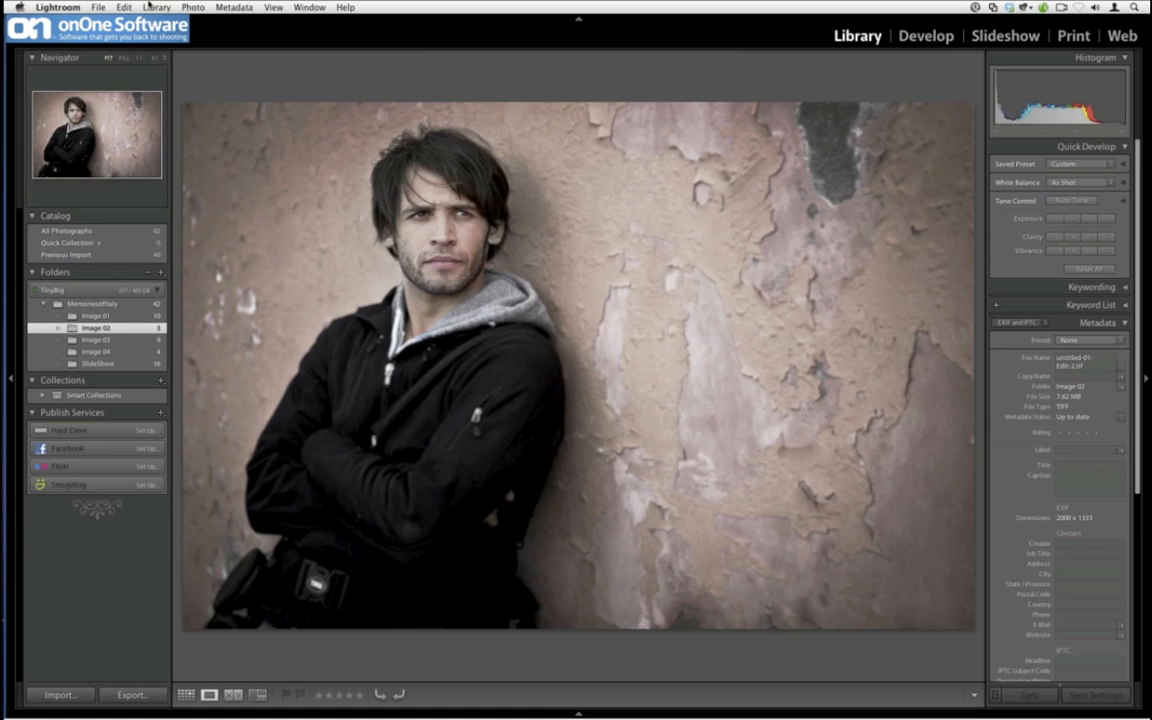
{"action": "left_click", "coordinate": [101, 7]}
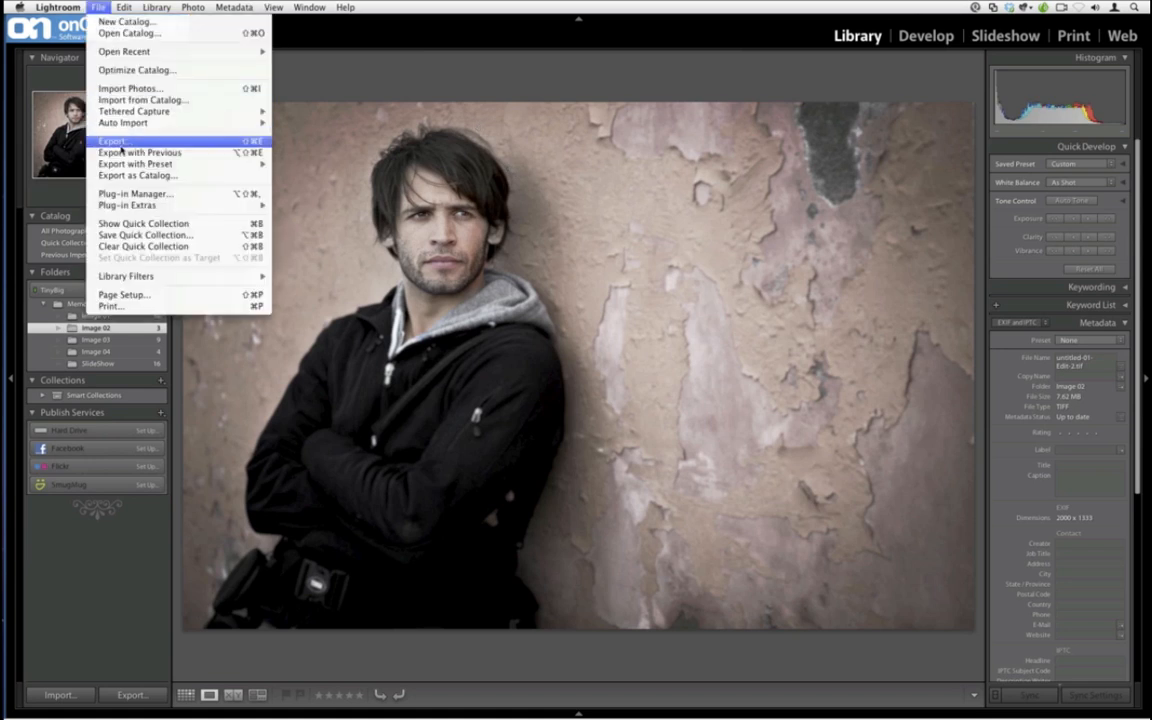
{"action": "left_click", "coordinate": [118, 143]}
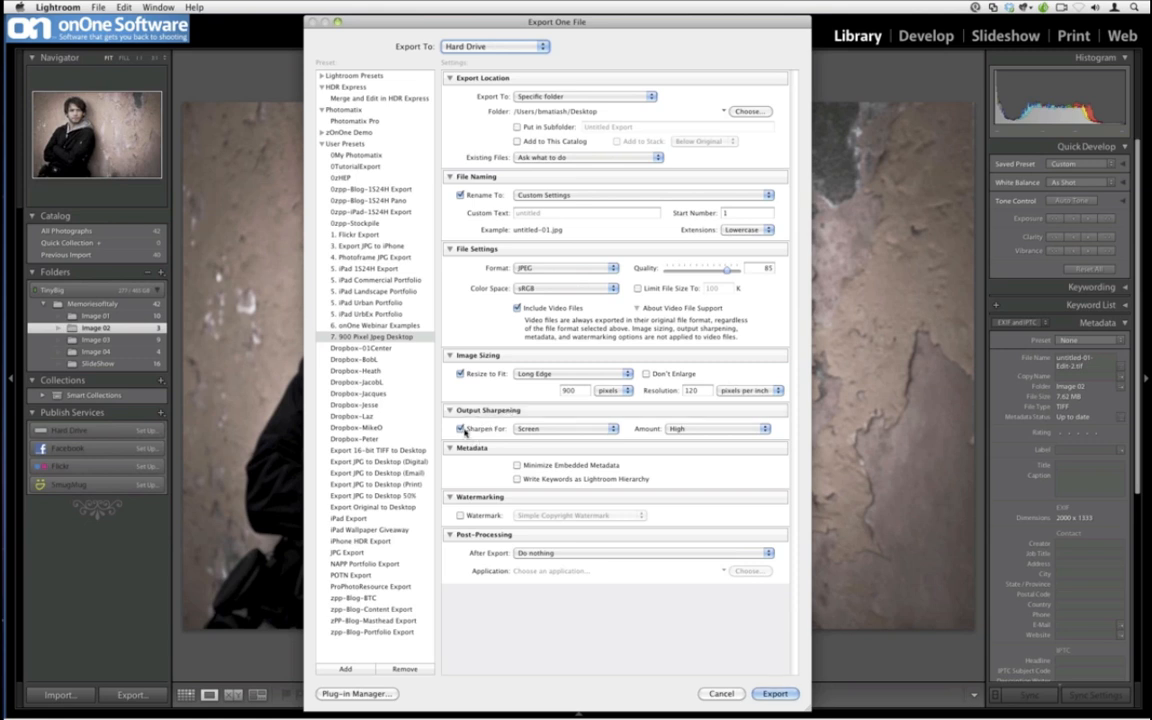
{"action": "left_click", "coordinate": [522, 428]}
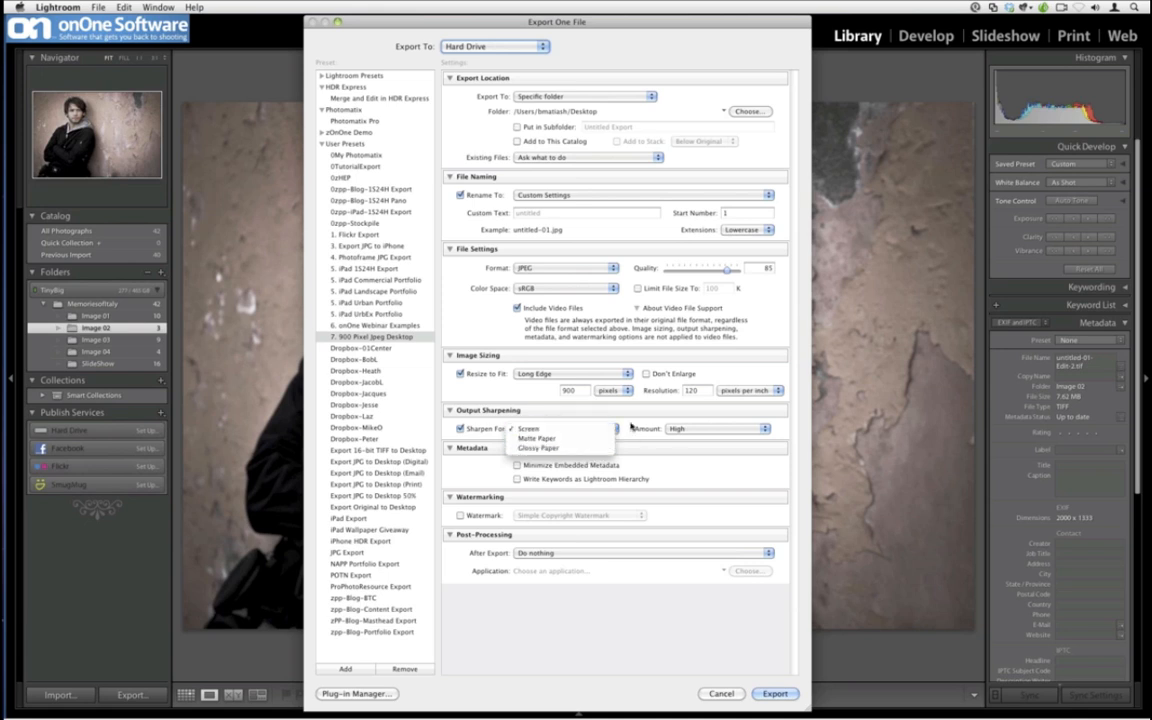
{"action": "left_click", "coordinate": [630, 427]}
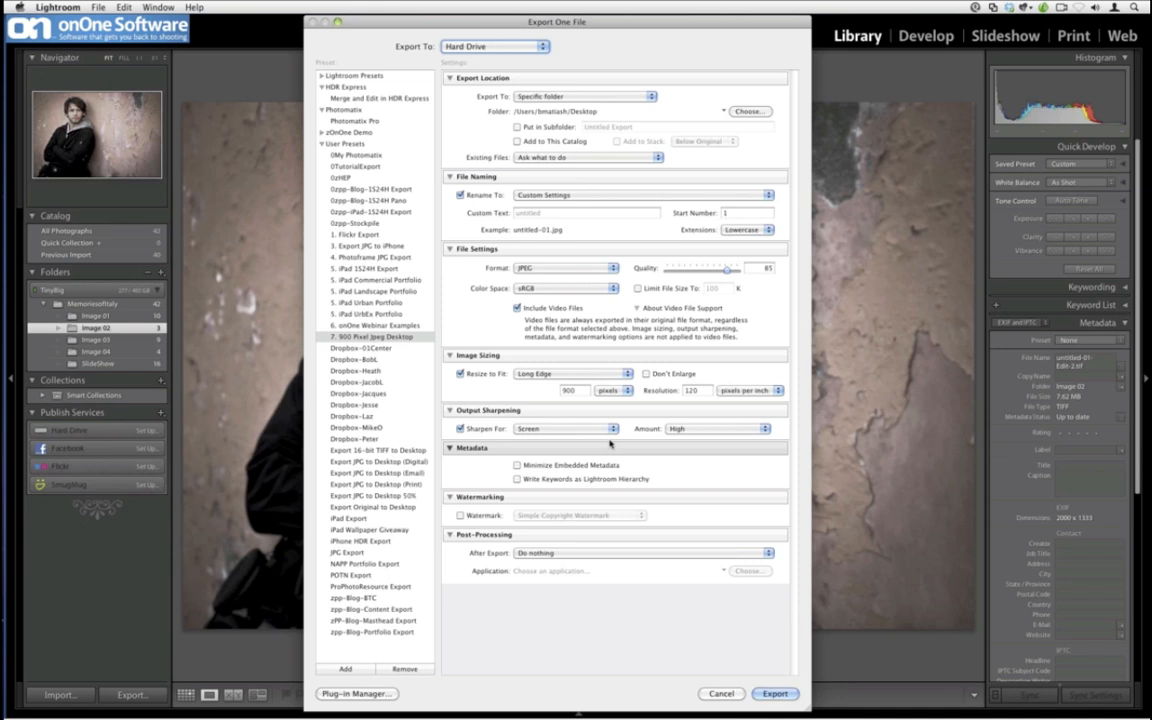
{"action": "left_click", "coordinate": [704, 693]}
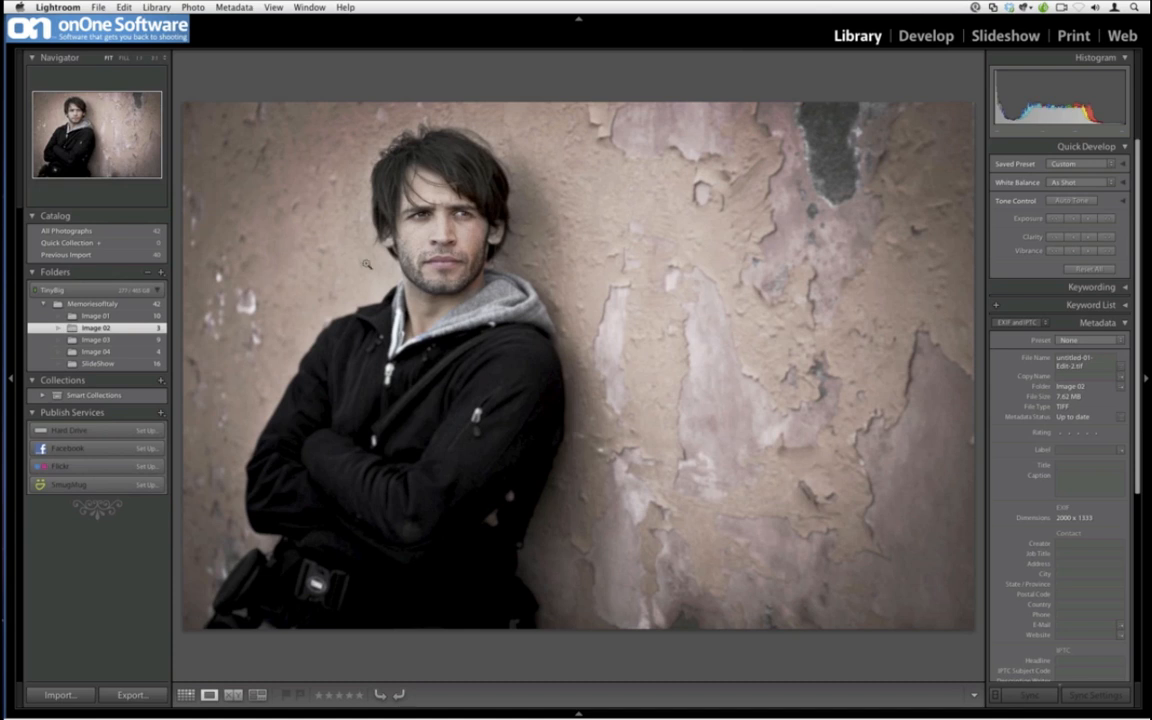
Open the Image 04 folder and compare its church interior photos one after another at full view.
{"action": "left_click", "coordinate": [156, 354]}
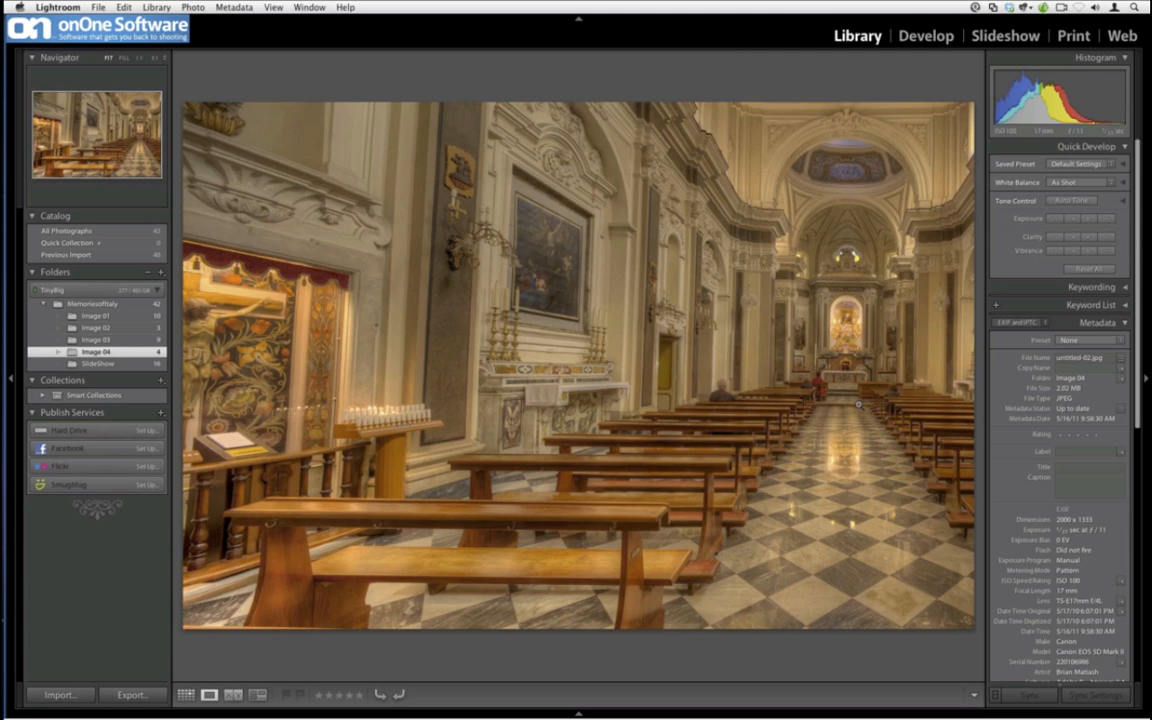
{"action": "key", "text": "Right"}
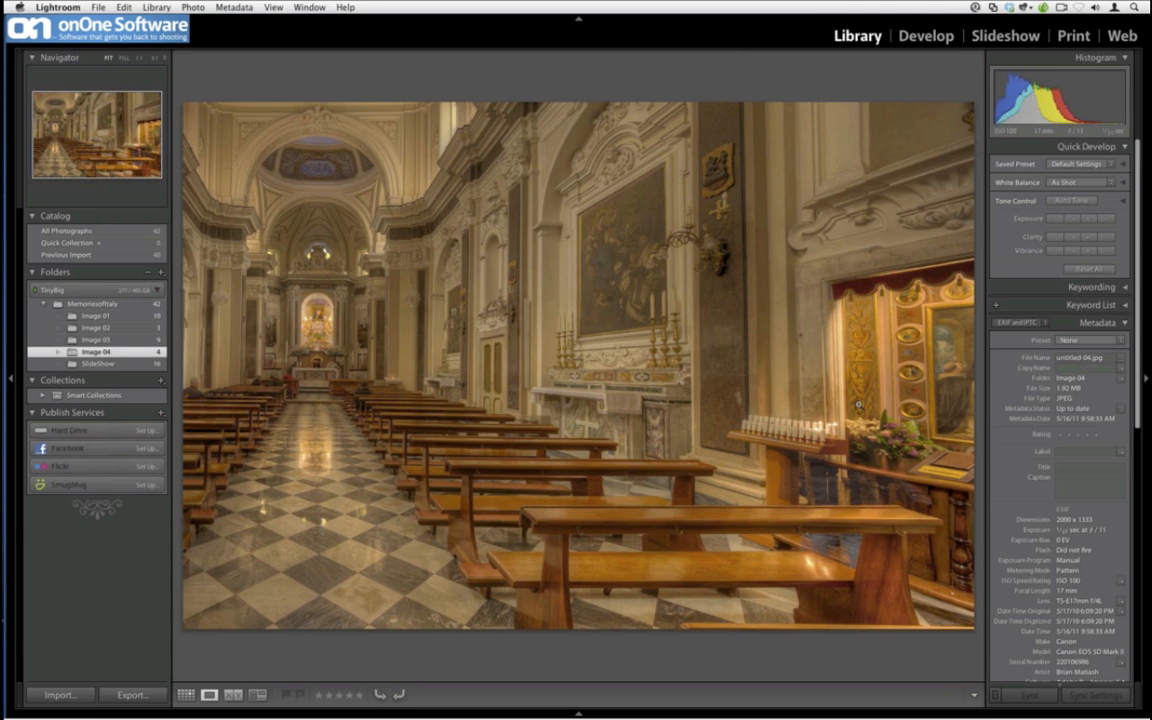
{"action": "key", "text": "Left"}
{"action": "key", "text": "Left"}
{"action": "key", "text": "Right"}
{"action": "key", "text": "Right"}
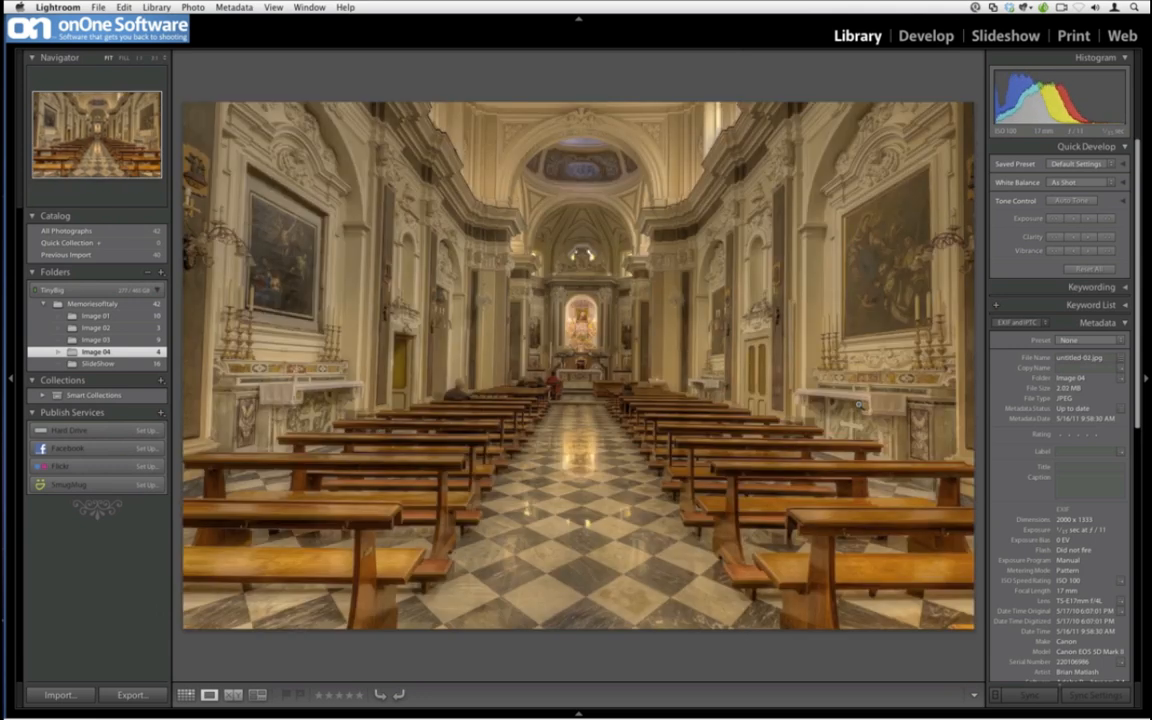
{"action": "key", "text": "Left"}
{"action": "key", "text": "Left"}
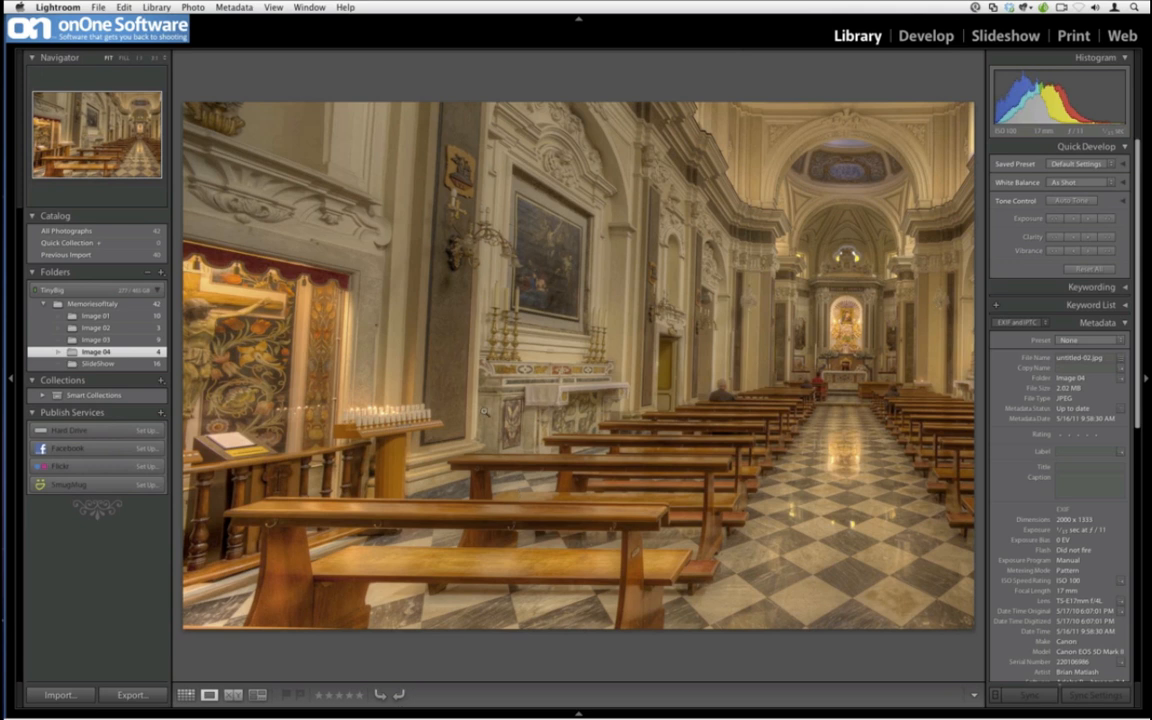
{"action": "key", "text": "Right"}
{"action": "key", "text": "Right"}
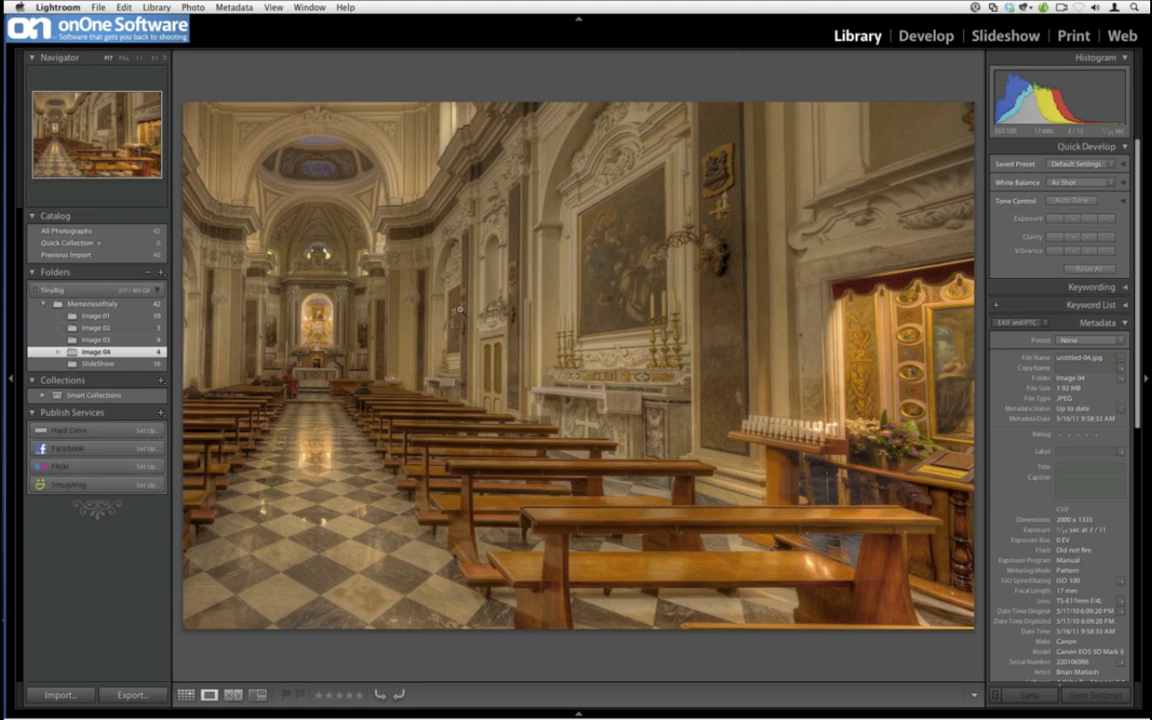
{"action": "key", "text": "Left"}
{"action": "key", "text": "Left"}
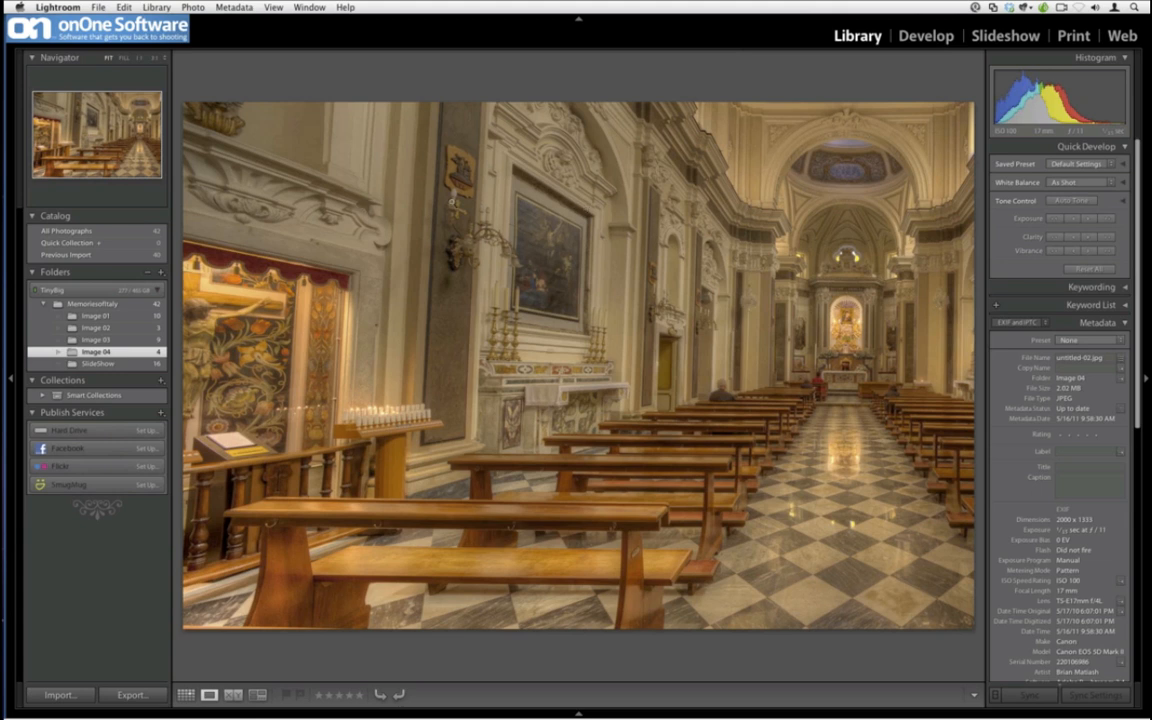
Bring up the panoramic church photo untitled-01.jpg and view it full screen.
{"action": "key", "text": "Right"}
{"action": "key", "text": "Right"}
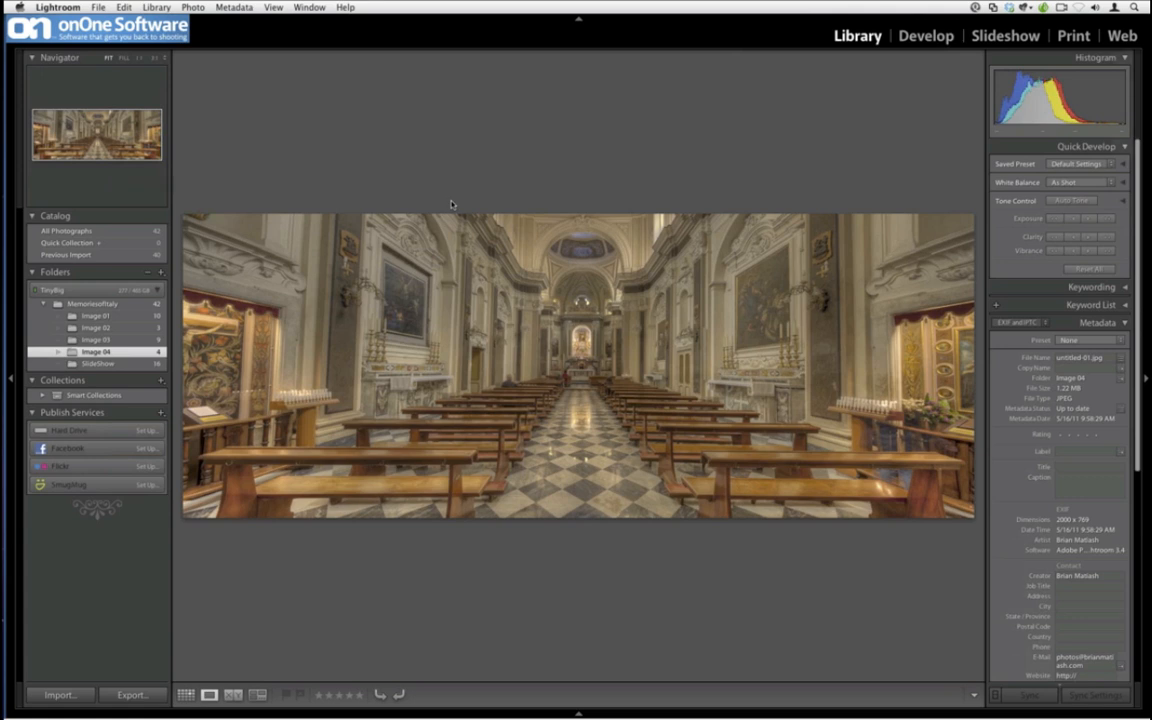
{"action": "key", "text": "f"}
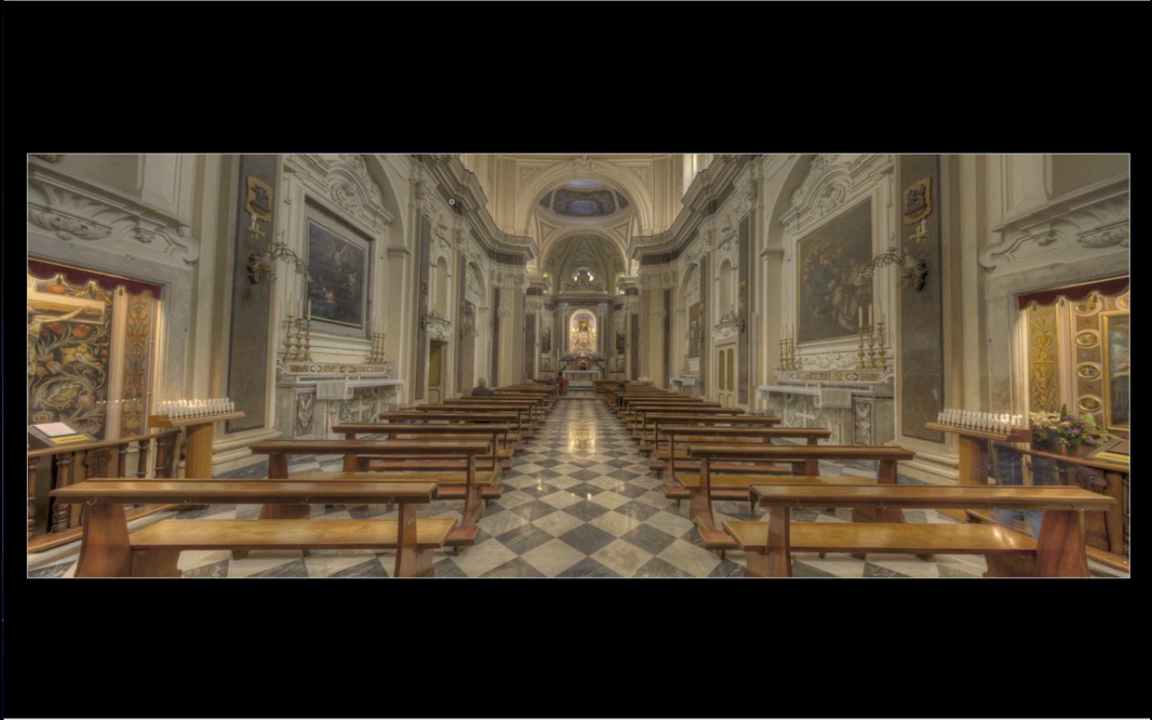
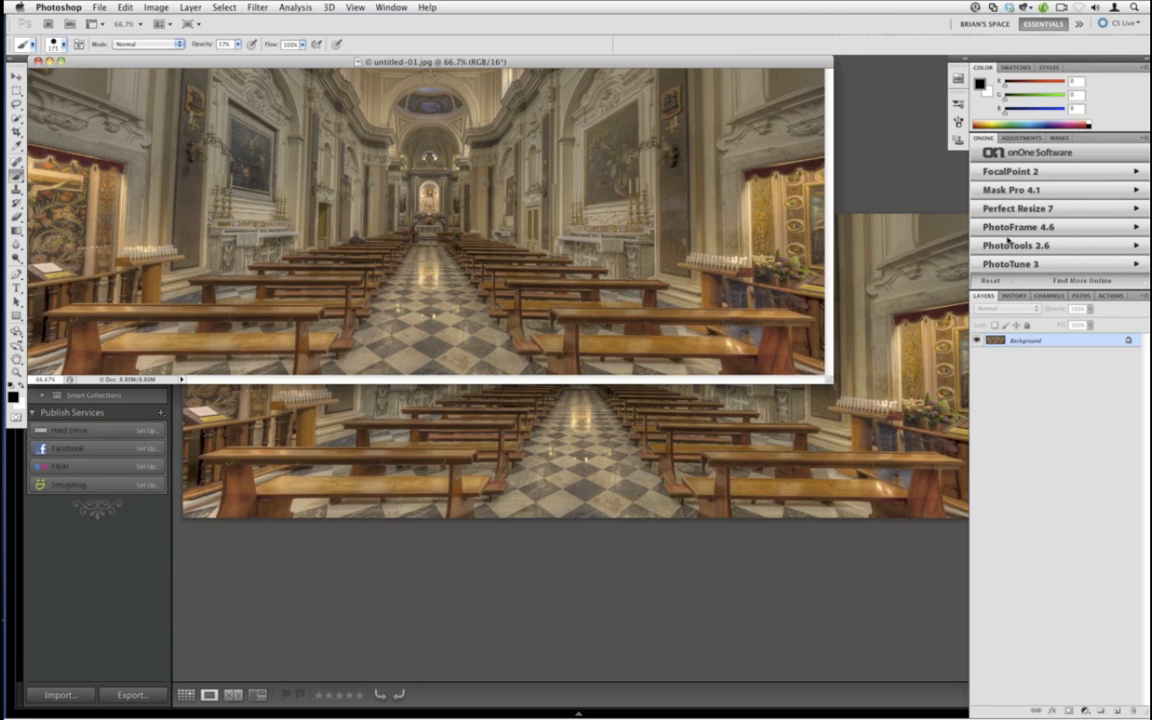
Open untitled-01.jpg in PhotoTools 2.6 from Photoshop, add the stylized effect Blue Dawn Leonidas A4, and lower its Fade to about 60.
{"action": "left_click", "coordinate": [1008, 245]}
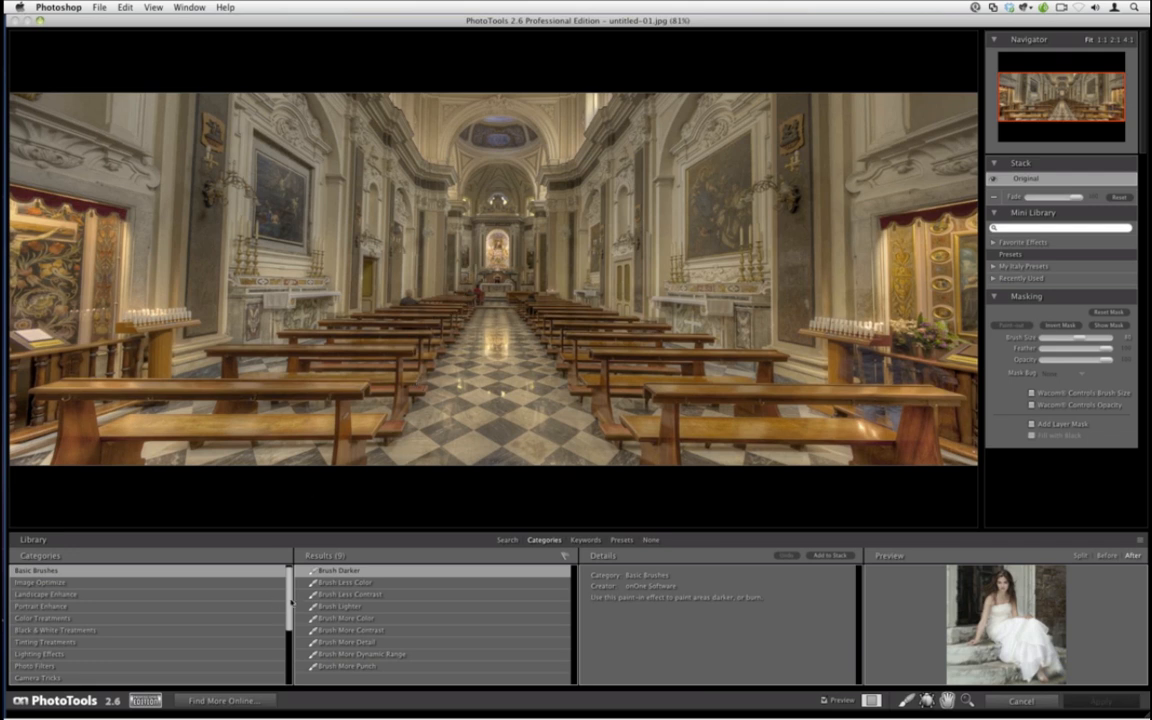
{"action": "scroll", "coordinate": [286, 607], "scroll_direction": "down", "scroll_amount": 3}
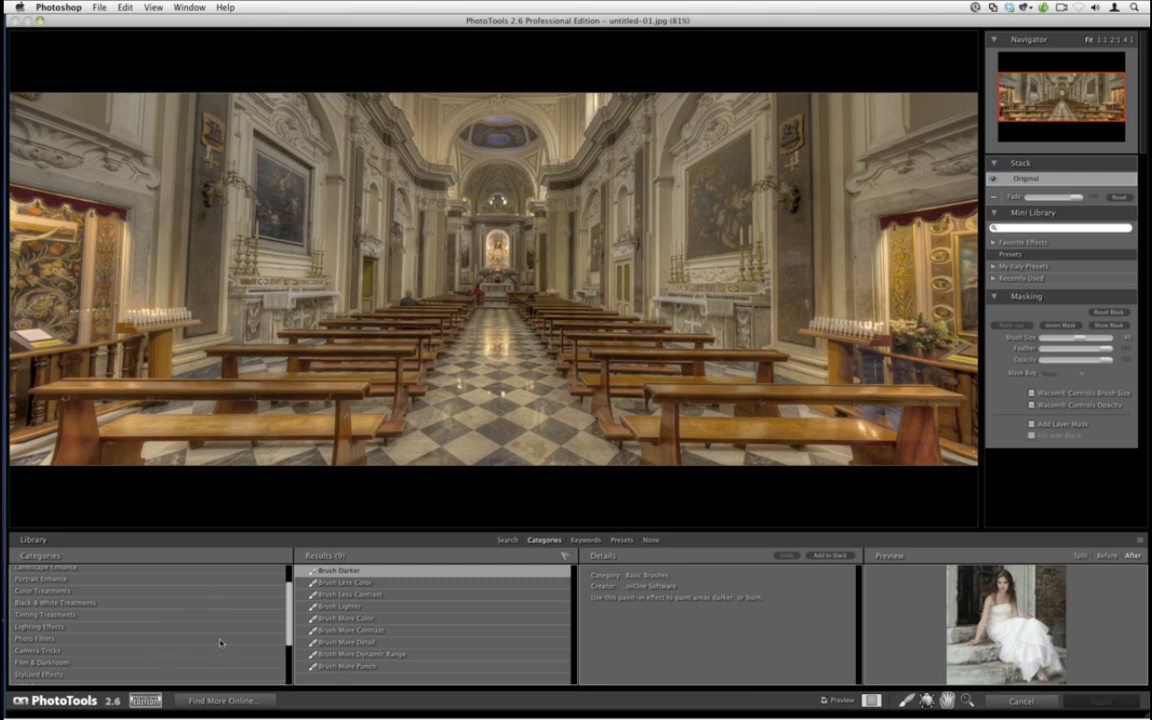
{"action": "left_click", "coordinate": [170, 674]}
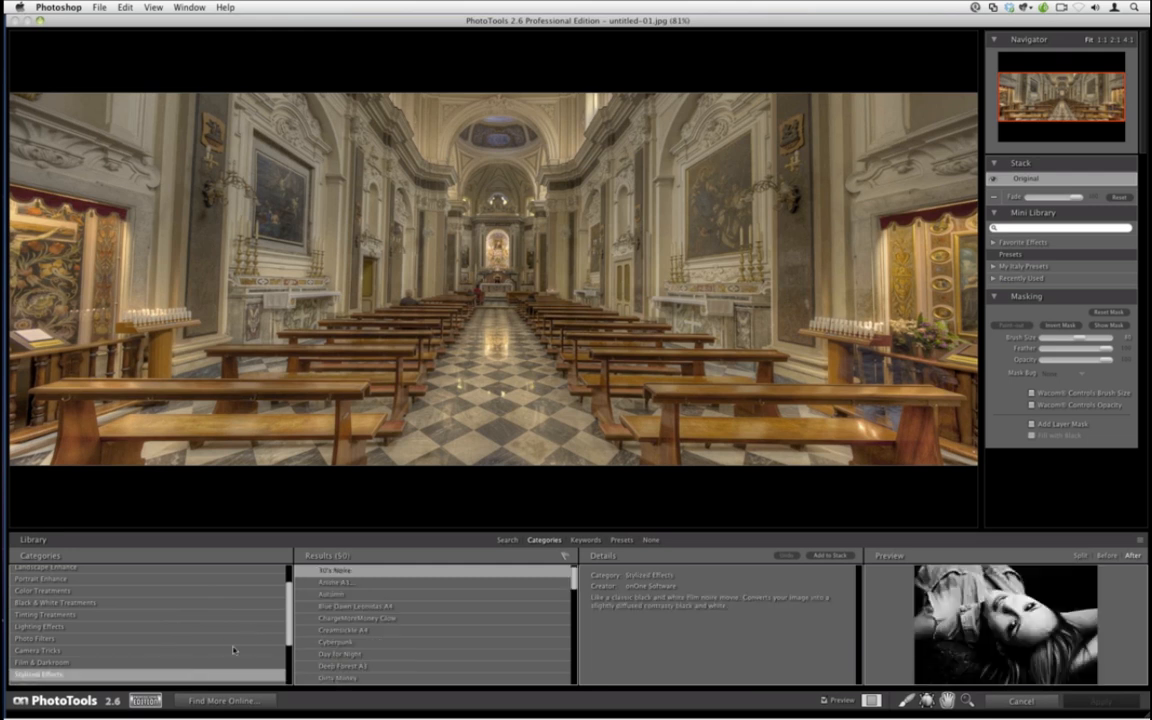
{"action": "left_click", "coordinate": [440, 607]}
{"action": "left_click", "coordinate": [827, 556]}
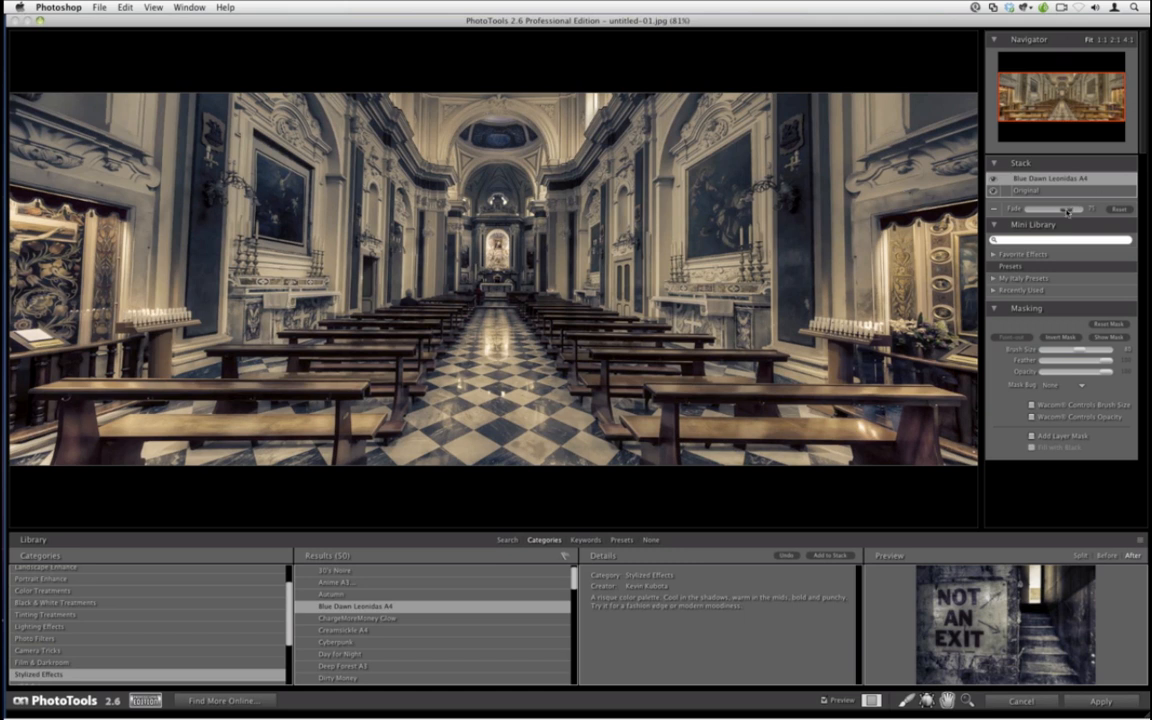
{"action": "mouse_move", "coordinate": [1067, 211]}
{"action": "left_mouse_down"}
{"action": "mouse_move", "coordinate": [1035, 211]}
{"action": "mouse_move", "coordinate": [1061, 214]}
{"action": "left_mouse_up"}
With an enlarged masking brush at full opacity, paint the Blue Dawn Leonidas A4 effect out of the church walls and ceiling.
{"action": "left_click", "coordinate": [905, 701]}
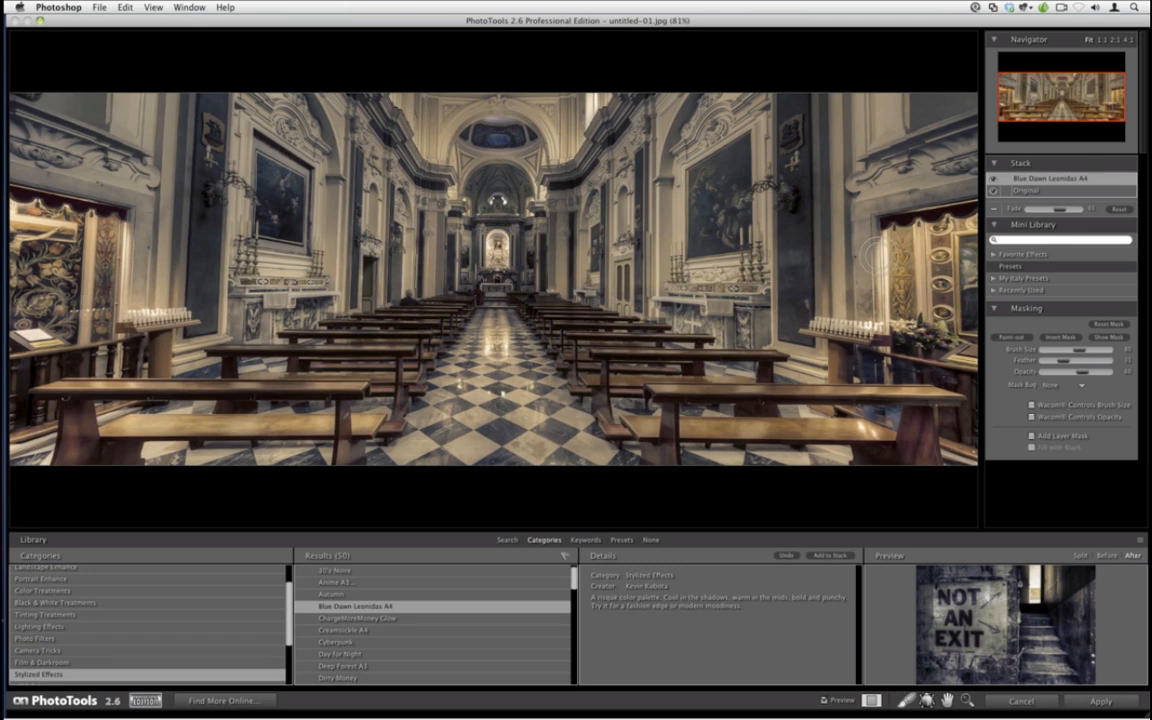
{"action": "left_click_drag", "start_coordinate": [1083, 372], "coordinate": [1112, 373]}
{"action": "key", "text": "bracketright"}
{"action": "key", "text": "bracketright"}
{"action": "key", "text": "bracketright"}
{"action": "key", "text": "bracketright"}
{"action": "key", "text": "bracketright"}
{"action": "key", "text": "bracketright"}
{"action": "key", "text": "bracketright"}
{"action": "key", "text": "bracketright"}
{"action": "key", "text": "bracketright"}
{"action": "key", "text": "bracketright"}
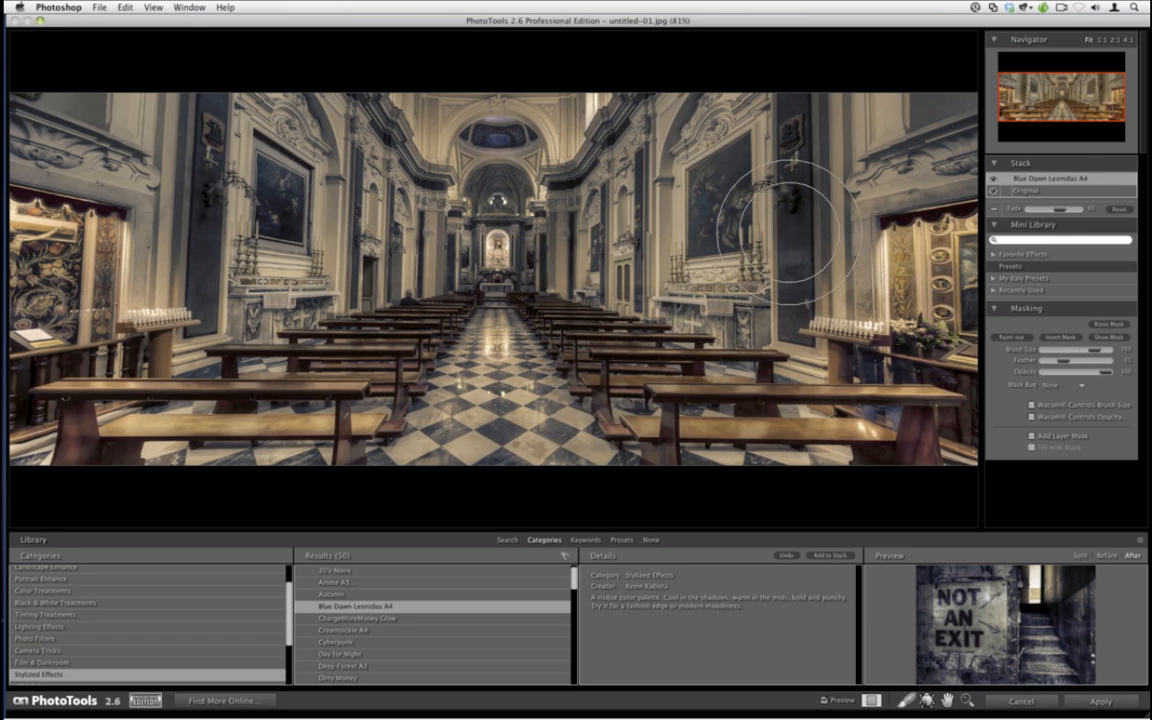
{"action": "mouse_move", "coordinate": [776, 200]}
{"action": "left_mouse_down"}
{"action": "mouse_move", "coordinate": [909, 110]}
{"action": "mouse_move", "coordinate": [917, 208]}
{"action": "mouse_move", "coordinate": [990, 374]}
{"action": "mouse_move", "coordinate": [857, 310]}
{"action": "mouse_move", "coordinate": [954, 375]}
{"action": "mouse_move", "coordinate": [906, 363]}
{"action": "mouse_move", "coordinate": [751, 289]}
{"action": "mouse_move", "coordinate": [641, 214]}
{"action": "mouse_move", "coordinate": [658, 219]}
{"action": "mouse_move", "coordinate": [711, 158]}
{"action": "mouse_move", "coordinate": [492, 118]}
{"action": "mouse_move", "coordinate": [523, 152]}
{"action": "mouse_move", "coordinate": [422, 197]}
{"action": "mouse_move", "coordinate": [470, 216]}
{"action": "mouse_move", "coordinate": [486, 242]}
{"action": "mouse_move", "coordinate": [559, 226]}
{"action": "mouse_move", "coordinate": [596, 273]}
{"action": "mouse_move", "coordinate": [742, 332]}
{"action": "mouse_move", "coordinate": [622, 267]}
{"action": "mouse_move", "coordinate": [446, 242]}
{"action": "mouse_move", "coordinate": [497, 256]}
{"action": "mouse_move", "coordinate": [463, 266]}
{"action": "mouse_move", "coordinate": [380, 253]}
{"action": "mouse_move", "coordinate": [376, 274]}
{"action": "mouse_move", "coordinate": [14, 414]}
{"action": "mouse_move", "coordinate": [77, 112]}
{"action": "mouse_move", "coordinate": [88, 148]}
{"action": "mouse_move", "coordinate": [242, 153]}
{"action": "mouse_move", "coordinate": [501, 118]}
{"action": "mouse_move", "coordinate": [585, 129]}
{"action": "mouse_move", "coordinate": [247, 234]}
{"action": "left_mouse_up"}
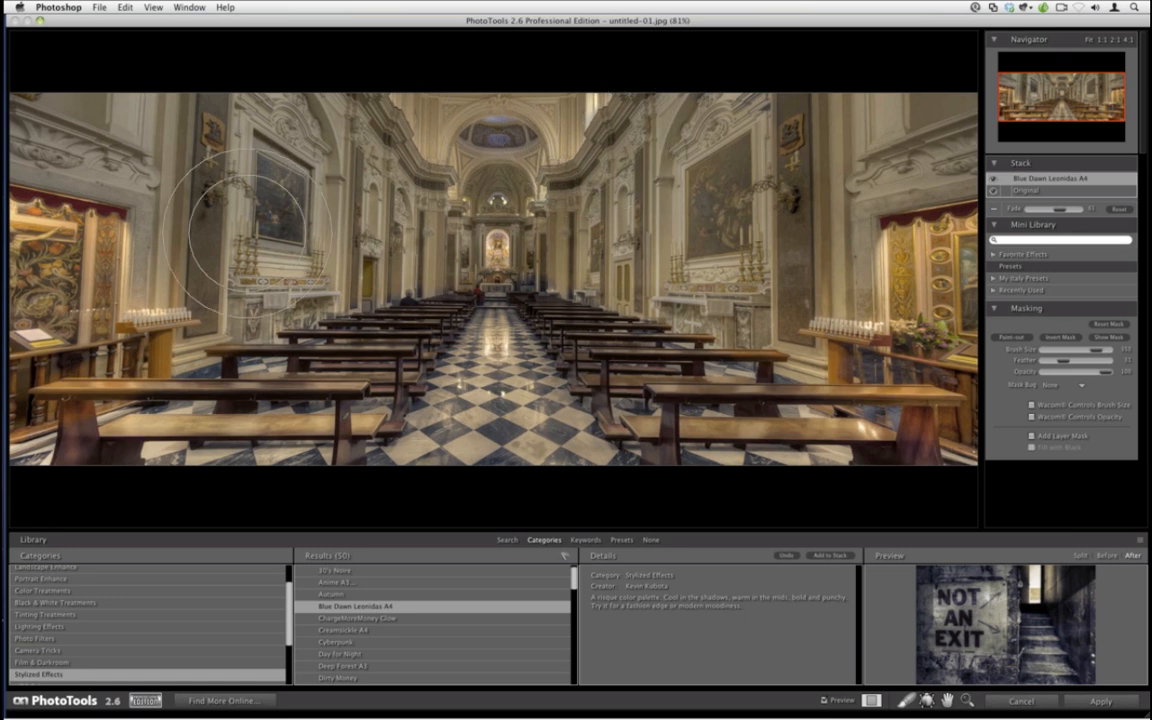
Switch to a smaller paint-in masking brush and restore the effect along the front pews' backrests.
{"action": "key", "text": "bracketleft"}
{"action": "key", "text": "bracketleft"}
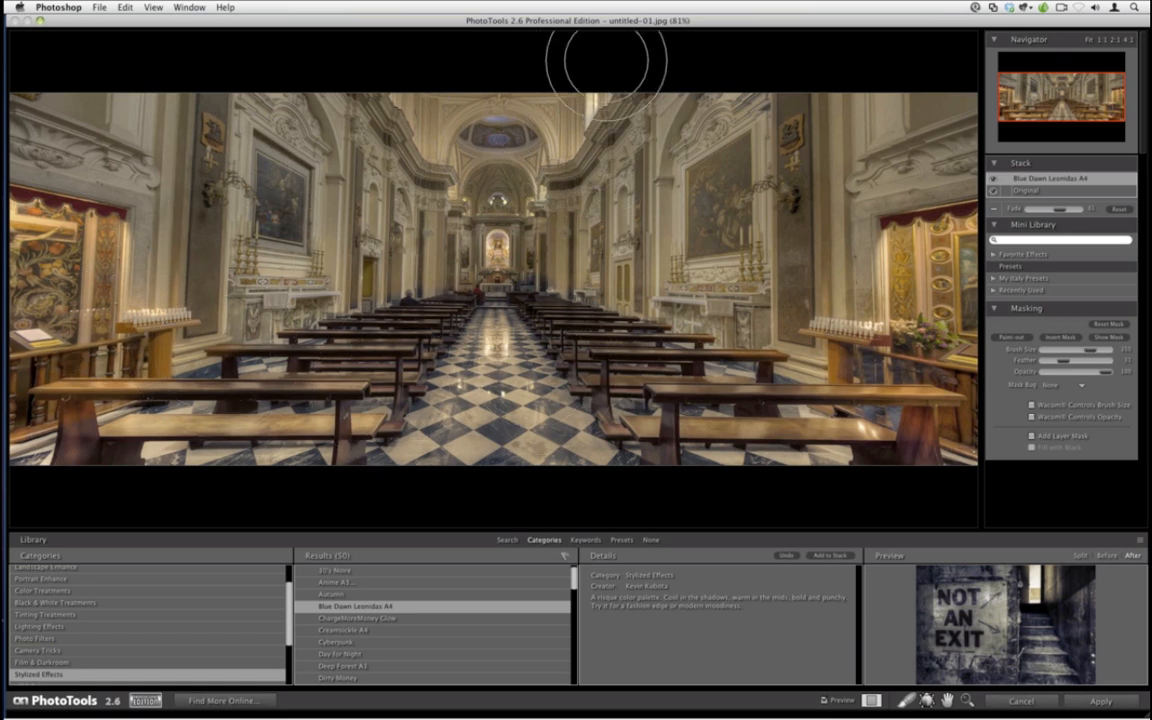
{"action": "key", "text": "bracketleft"}
{"action": "key", "text": "bracketleft"}
{"action": "key", "text": "bracketleft"}
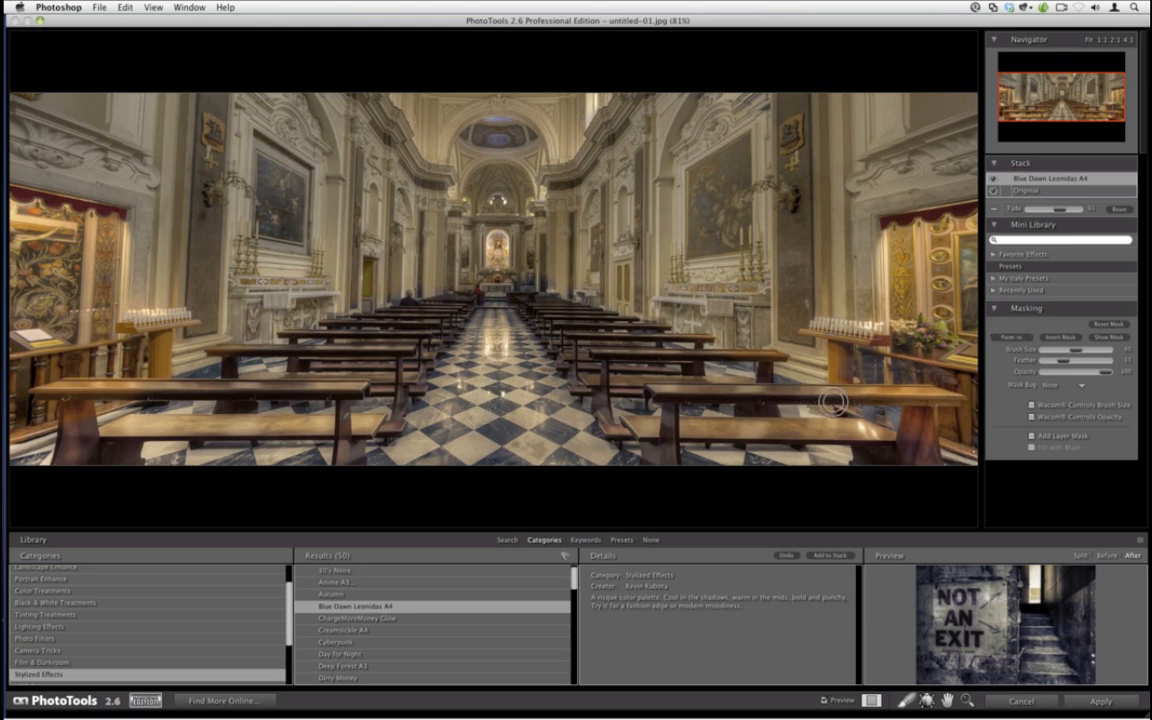
{"action": "left_click_drag", "start_coordinate": [831, 397], "coordinate": [948, 397]}
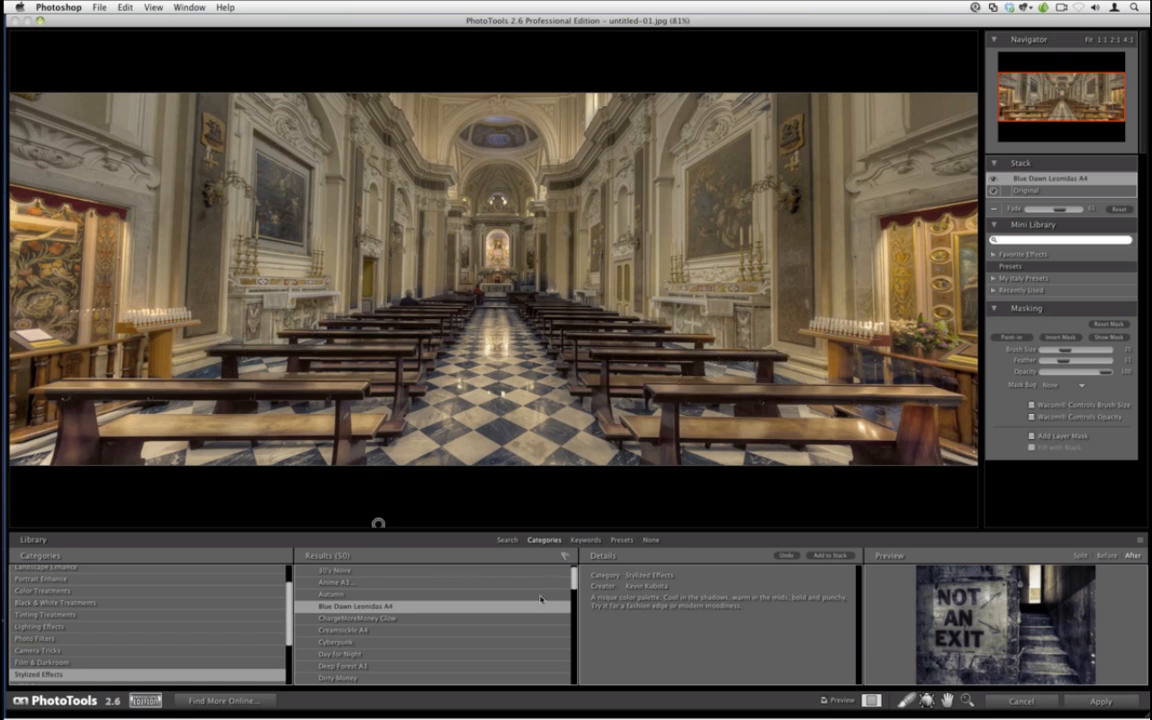
Try the Thermopylae effect on the stack and remove it.
{"action": "left_click_drag", "start_coordinate": [572, 581], "coordinate": [574, 675]}
{"action": "left_click", "coordinate": [520, 628]}
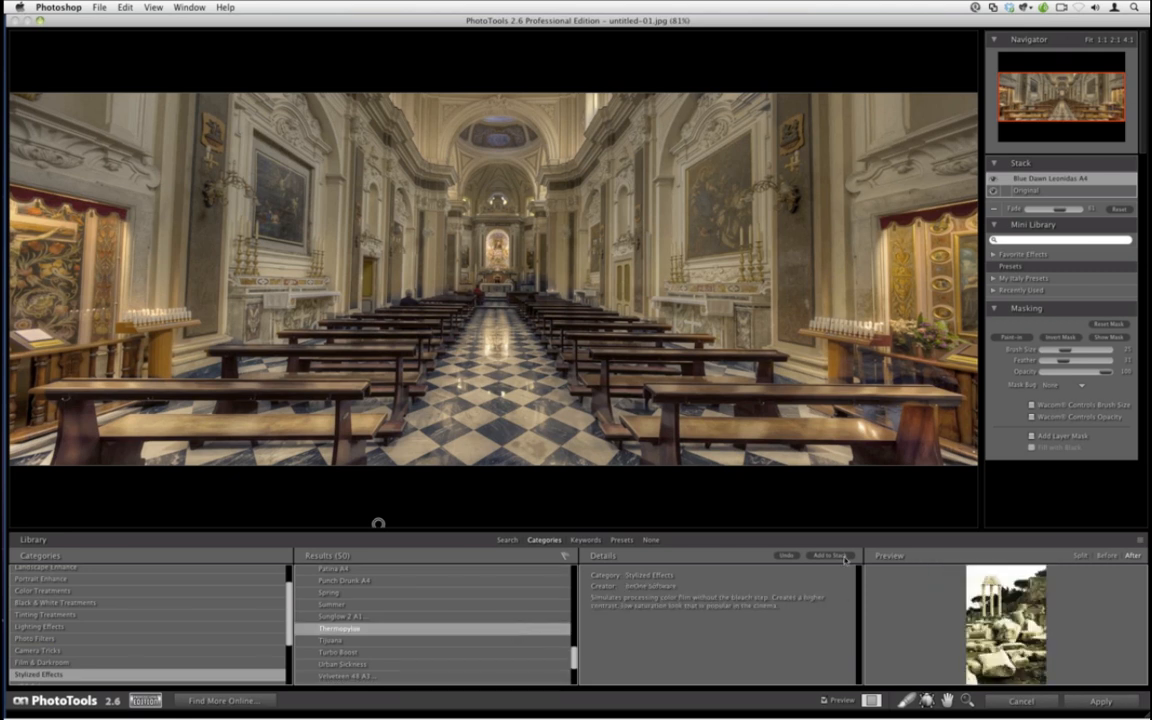
{"action": "left_click", "coordinate": [831, 556]}
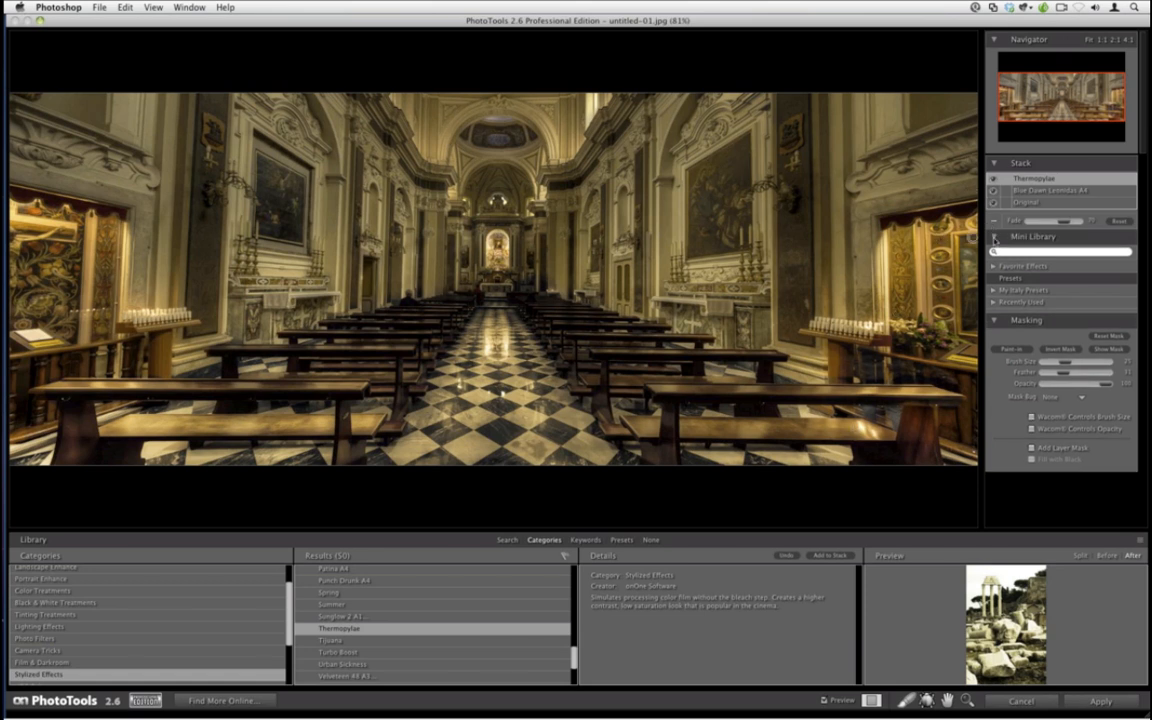
{"action": "left_click", "coordinate": [994, 221]}
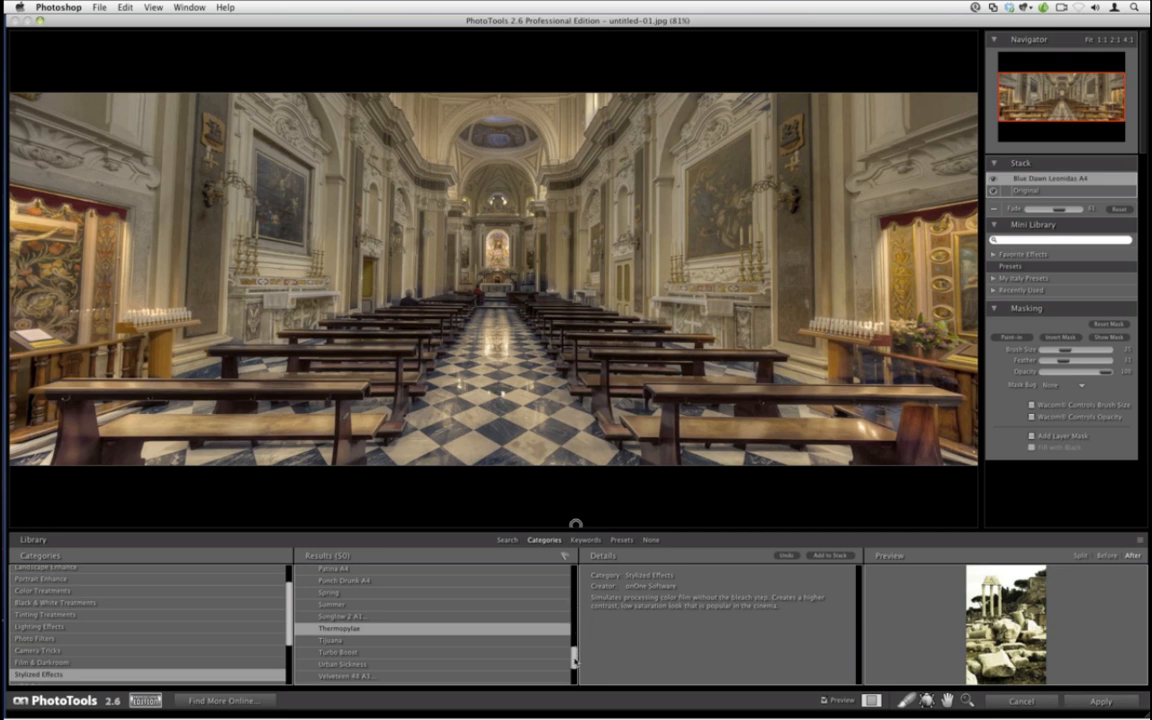
Add the Sunglow 2 stylized effect to the stack and lower its Fade to about half.
{"action": "mouse_move", "coordinate": [575, 663]}
{"action": "left_mouse_down"}
{"action": "mouse_move", "coordinate": [573, 629]}
{"action": "mouse_move", "coordinate": [573, 652]}
{"action": "left_mouse_up"}
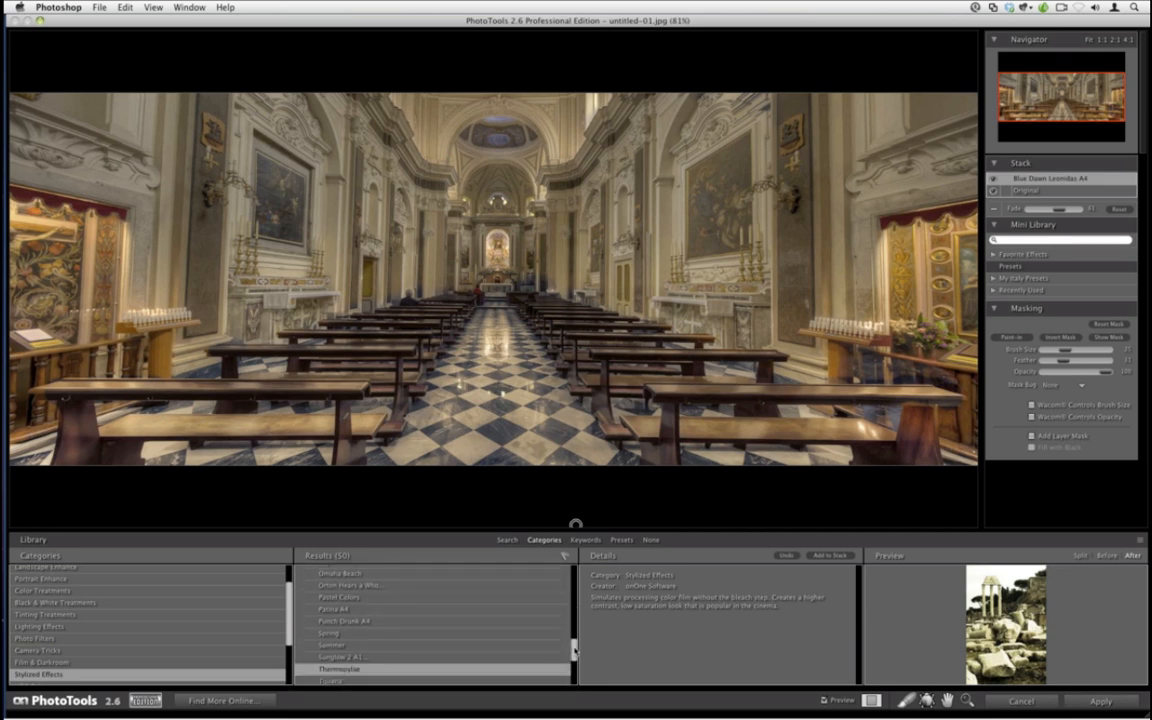
{"action": "left_click", "coordinate": [505, 659]}
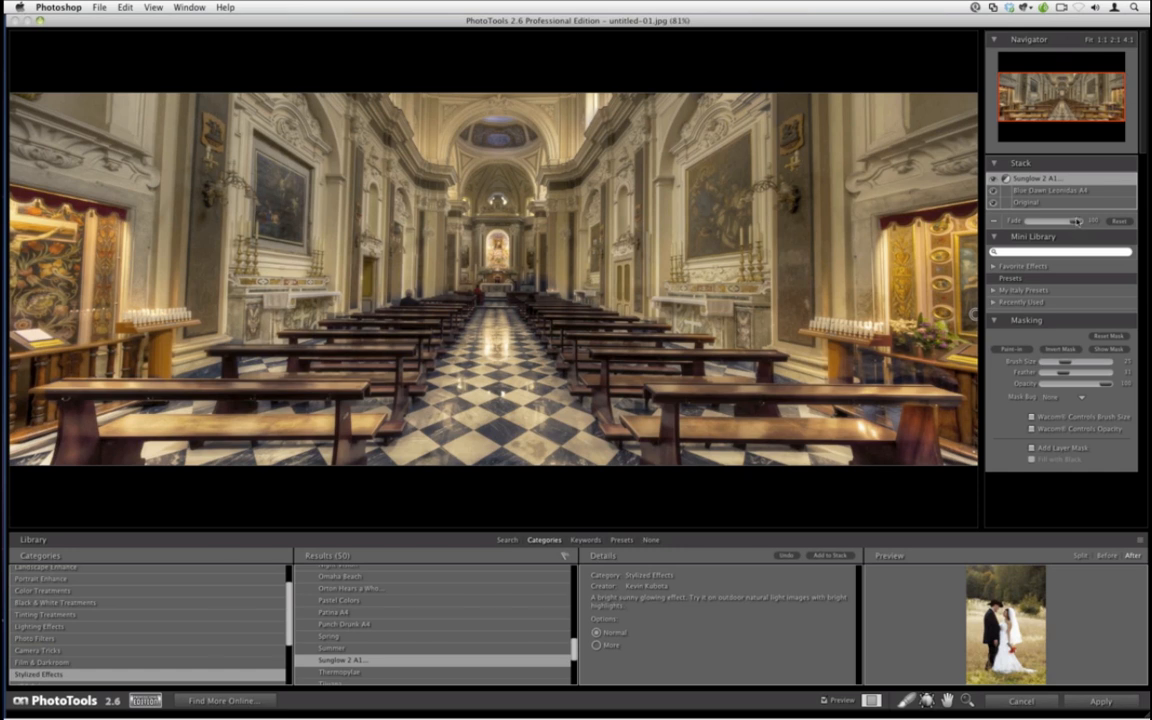
{"action": "left_click_drag", "start_coordinate": [1076, 222], "coordinate": [1056, 222]}
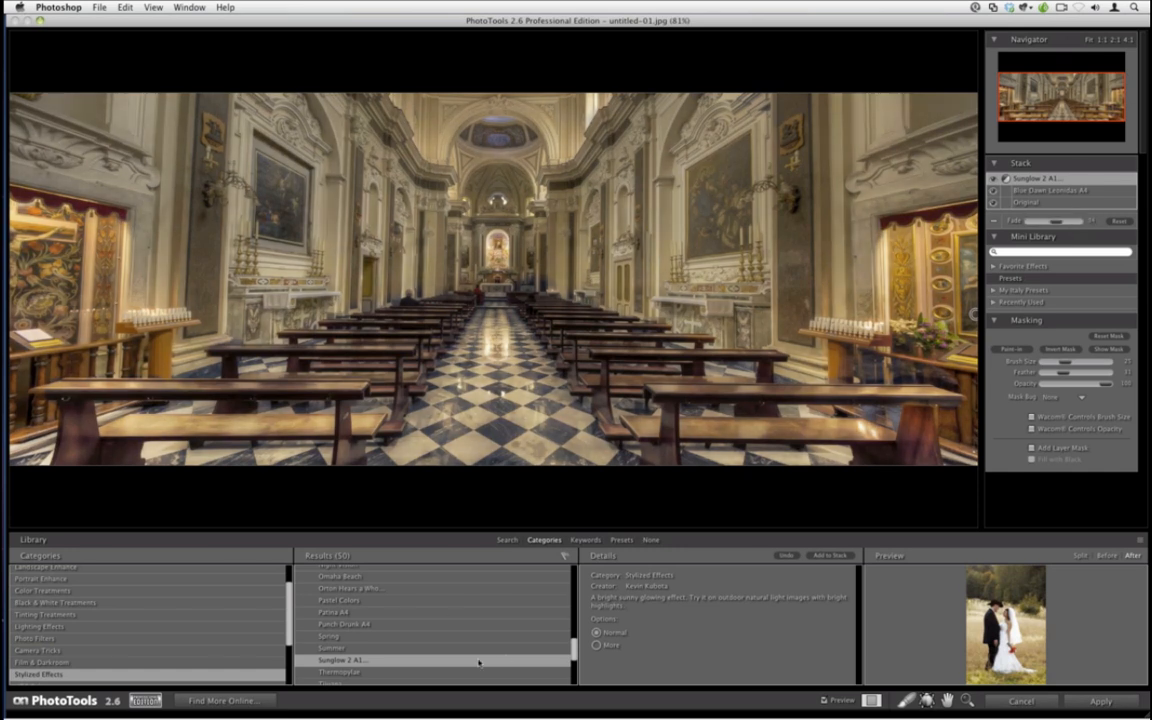
Add the Orton Hears a Who effect with Fade lowered to about 30, and apply the stack to the photo.
{"action": "scroll", "coordinate": [520, 595], "scroll_direction": "up", "scroll_amount": 3}
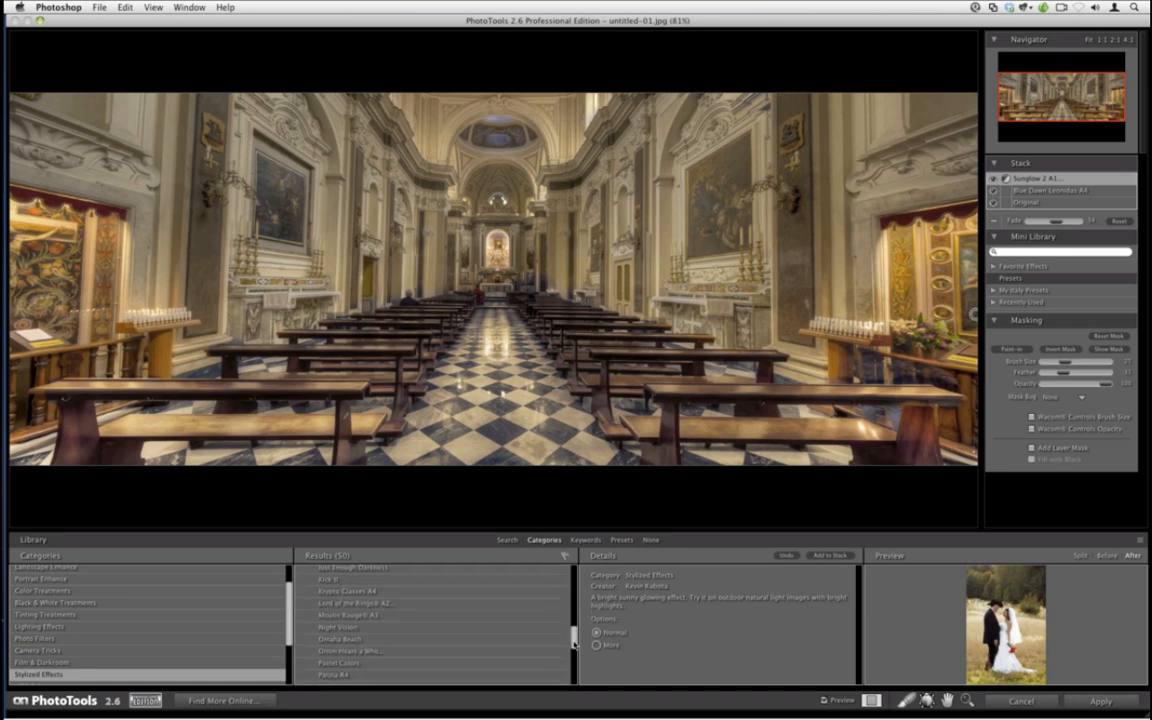
{"action": "left_click", "coordinate": [345, 625]}
{"action": "left_click", "coordinate": [829, 555]}
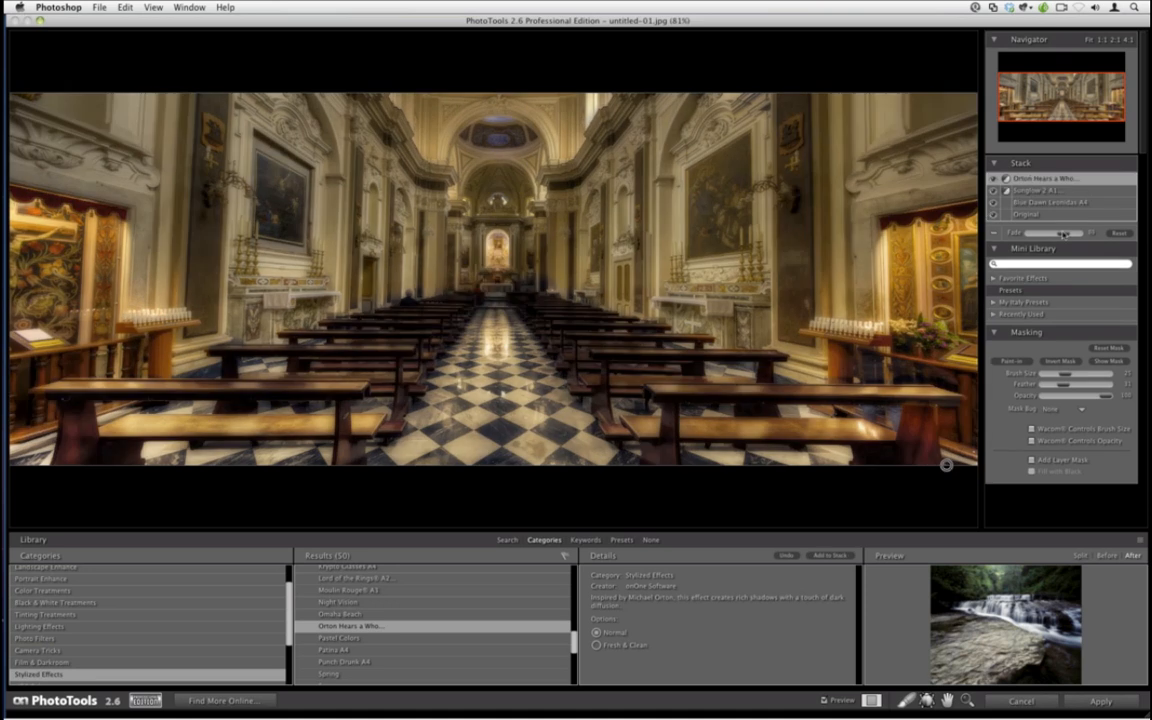
{"action": "left_click_drag", "start_coordinate": [1064, 235], "coordinate": [1040, 234]}
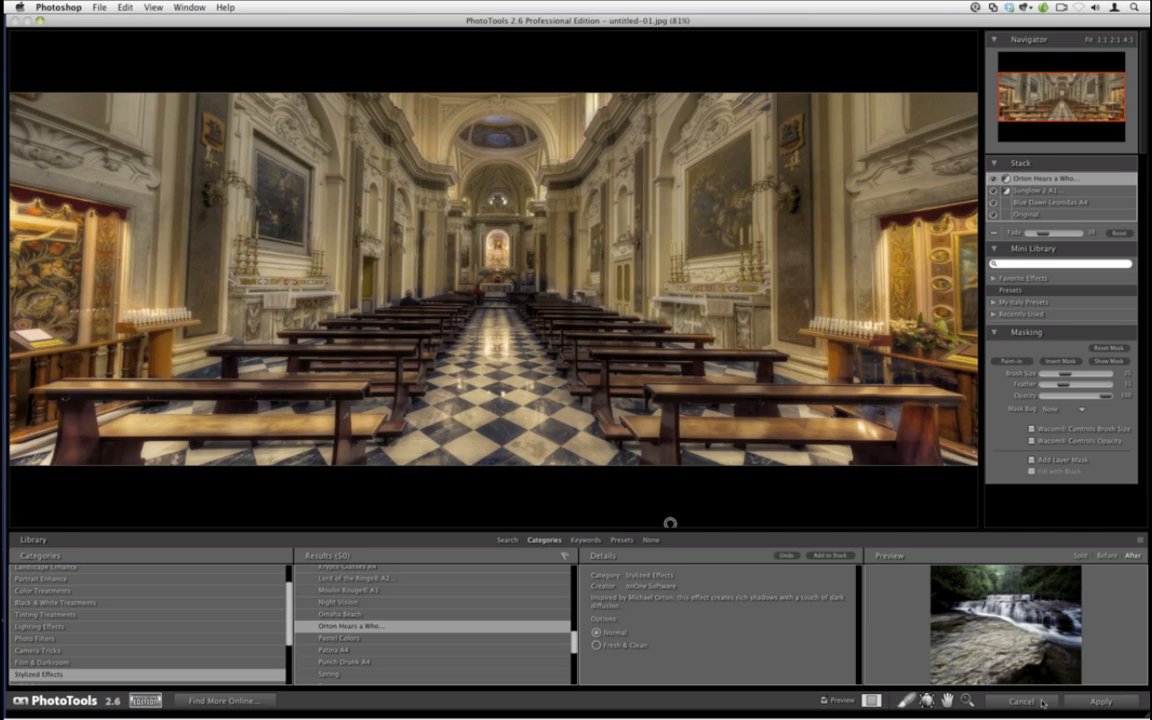
{"action": "left_click", "coordinate": [1087, 707]}
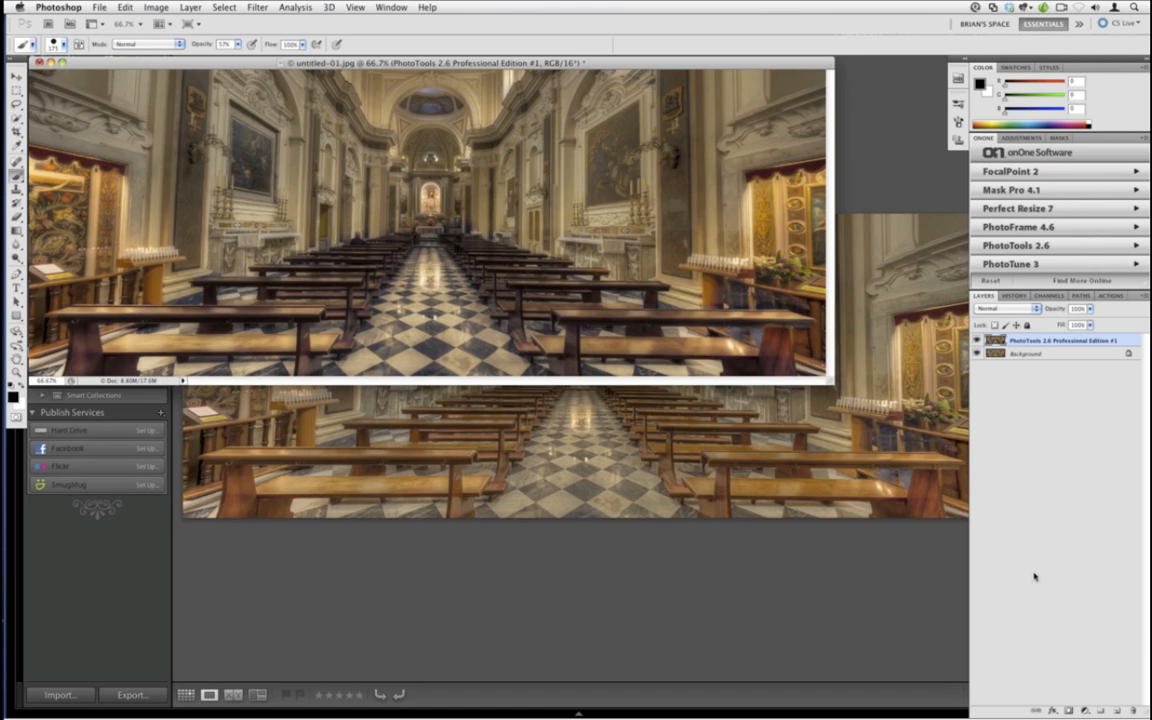
Open the processed church photo in FocalPoint 2 and reset its settings to the defaults.
{"action": "key", "text": "super+equal"}
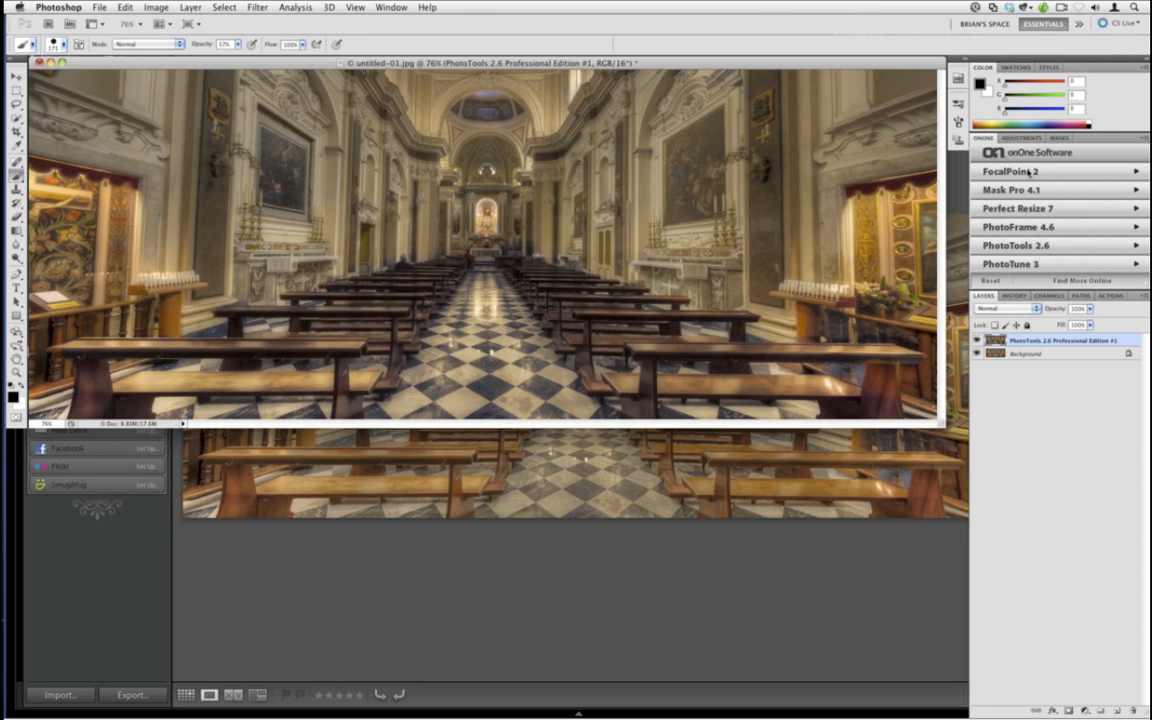
{"action": "left_click", "coordinate": [1028, 173]}
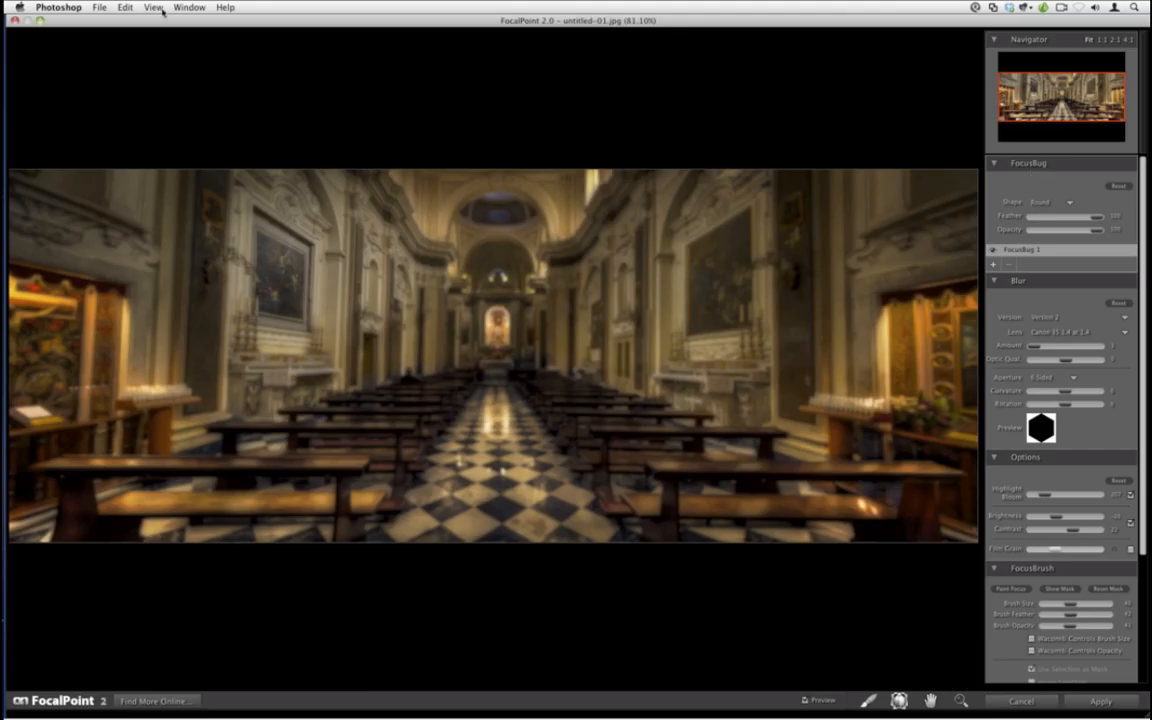
{"action": "left_click", "coordinate": [120, 7]}
{"action": "left_click", "coordinate": [135, 80]}
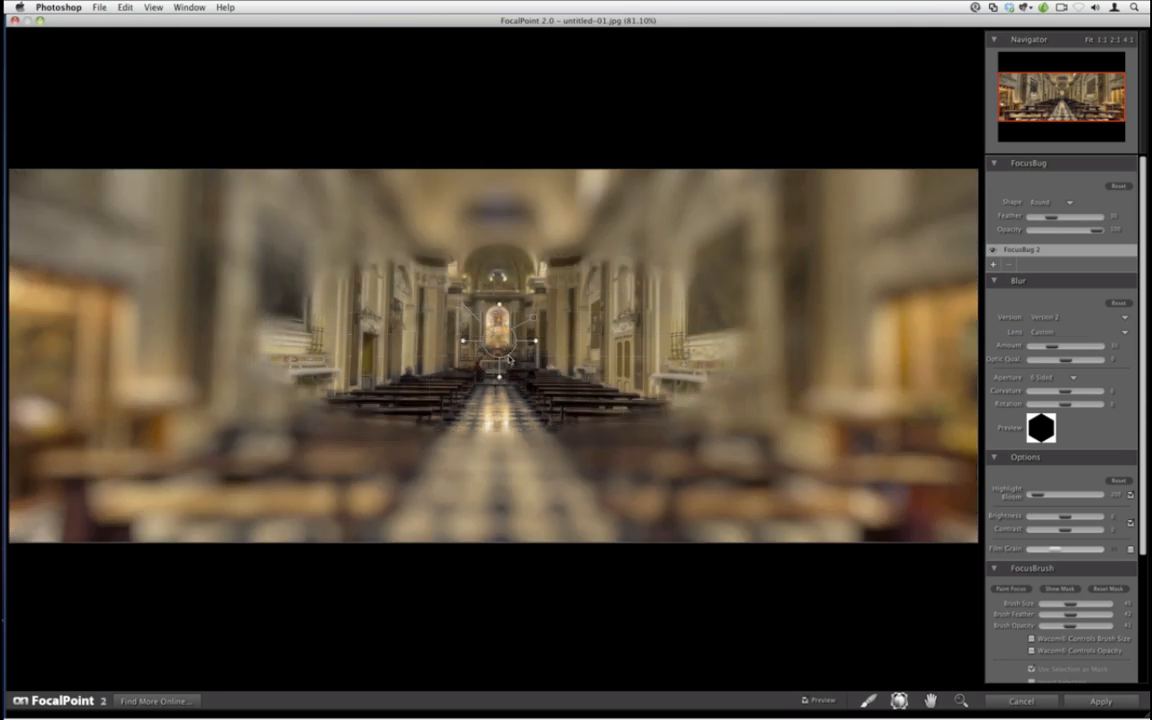
Change the FocusBug's shape to Planar, narrow its focus area around the altar, and reduce its feather.
{"action": "left_click", "coordinate": [1045, 202]}
{"action": "left_click", "coordinate": [1040, 212]}
{"action": "left_click_drag", "start_coordinate": [537, 342], "coordinate": [498, 337]}
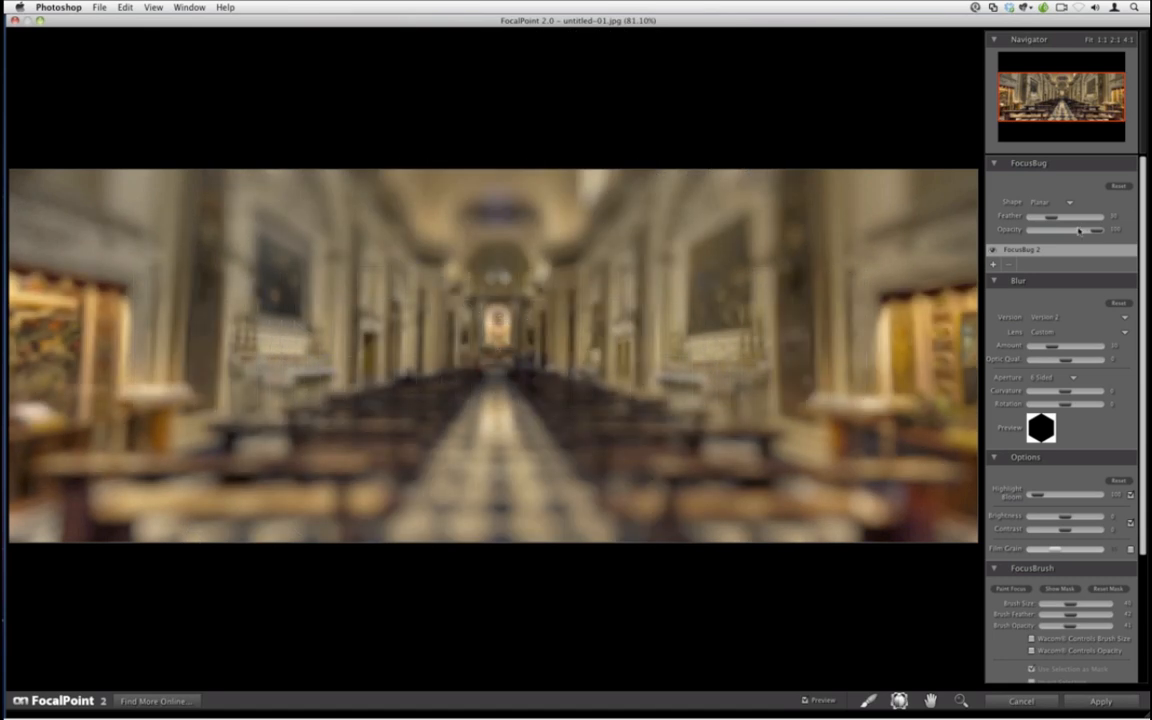
{"action": "mouse_move", "coordinate": [508, 367]}
{"action": "left_click_drag", "start_coordinate": [501, 361], "coordinate": [502, 362]}
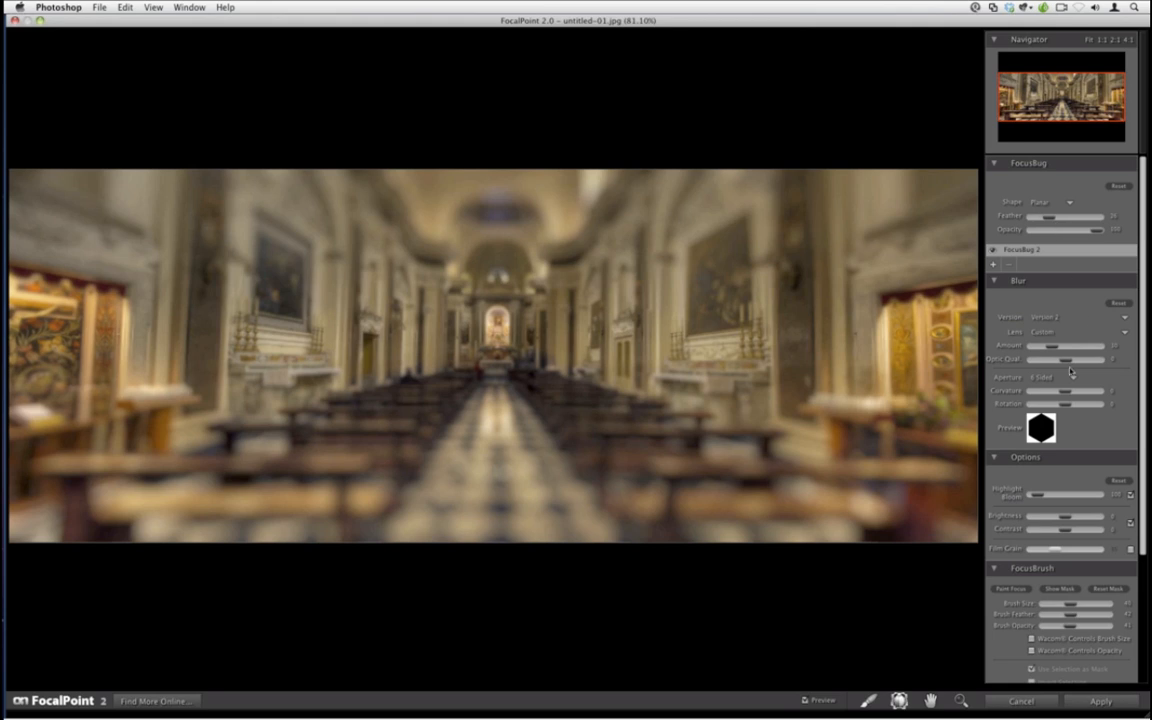
Reduce the blur amount to a subtle level and reposition and resize the planar FocusBug over the altar.
{"action": "left_click_drag", "start_coordinate": [1045, 347], "coordinate": [1039, 347]}
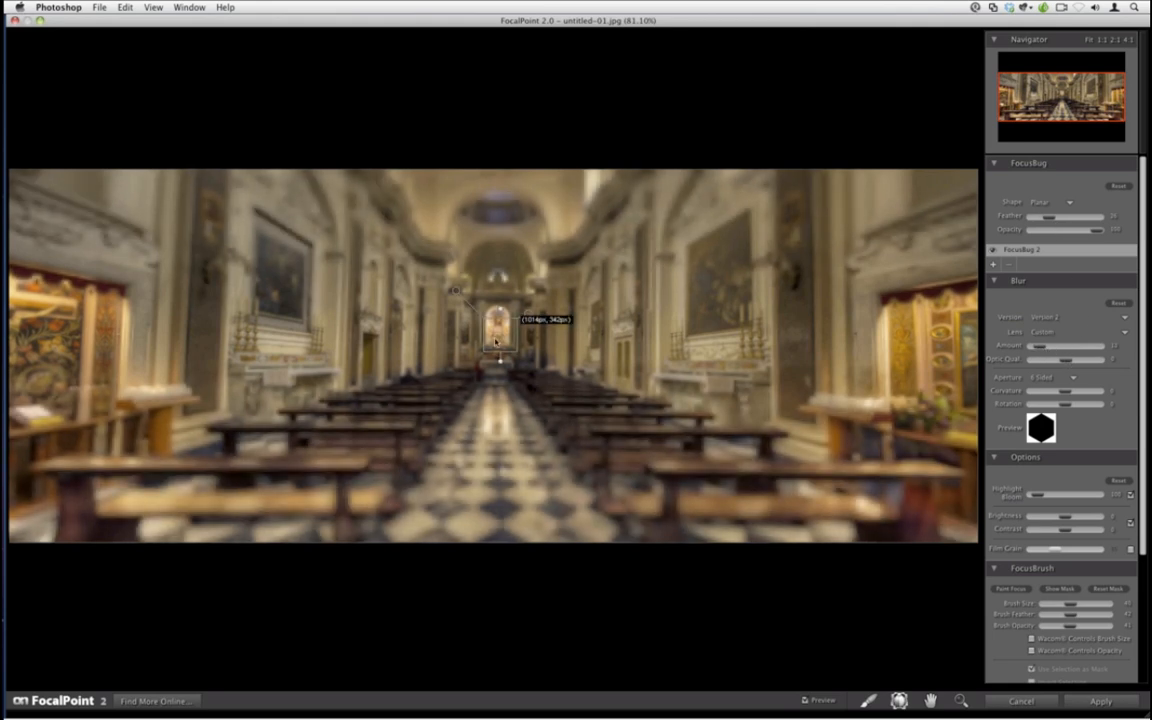
{"action": "left_click_drag", "start_coordinate": [496, 342], "coordinate": [502, 358]}
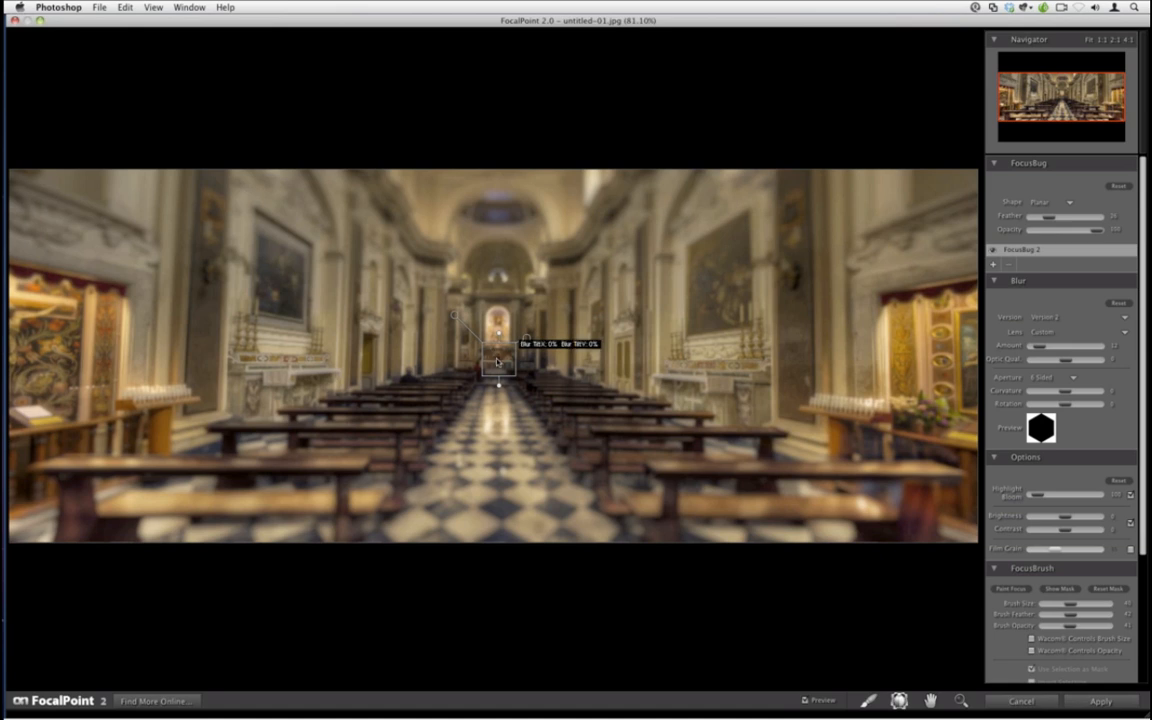
{"action": "left_click_drag", "start_coordinate": [497, 362], "coordinate": [497, 348]}
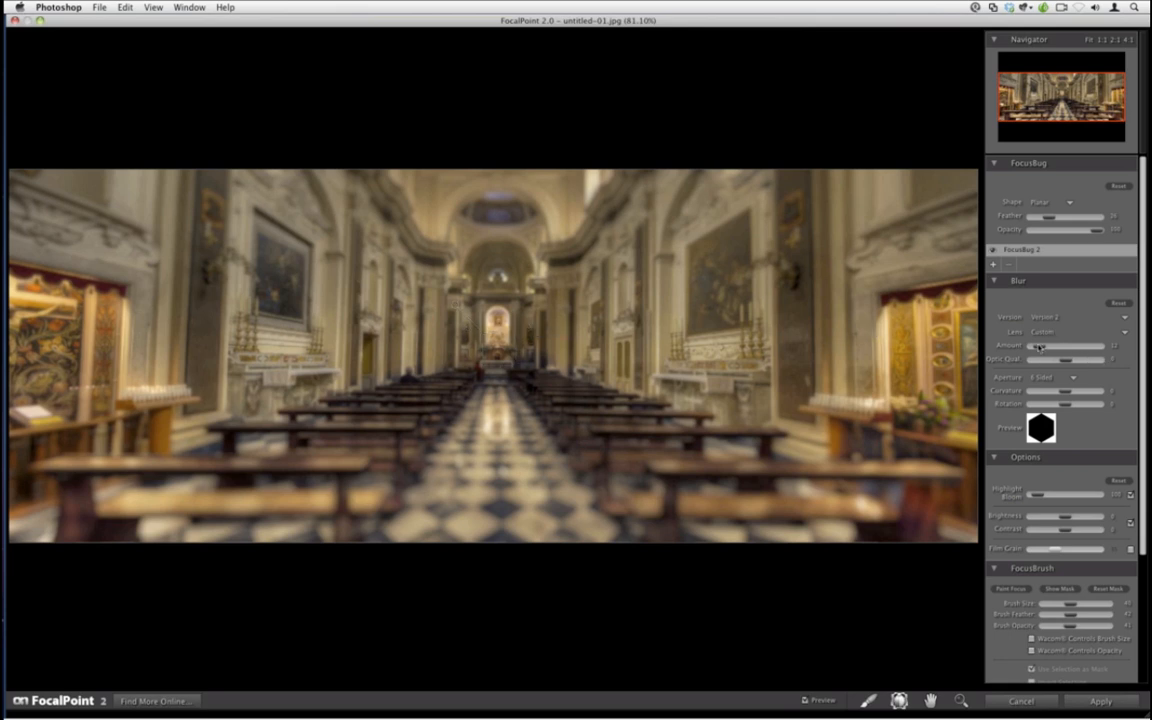
{"action": "left_click_drag", "start_coordinate": [1041, 347], "coordinate": [1035, 348]}
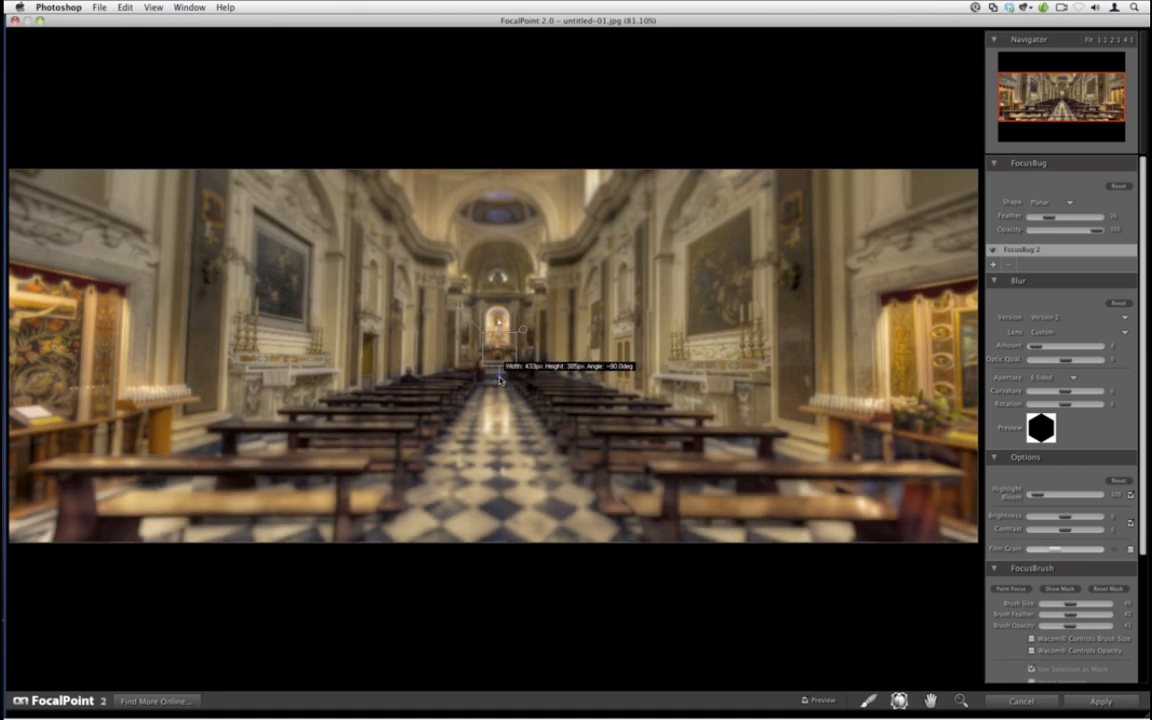
{"action": "left_click_drag", "start_coordinate": [499, 376], "coordinate": [499, 369]}
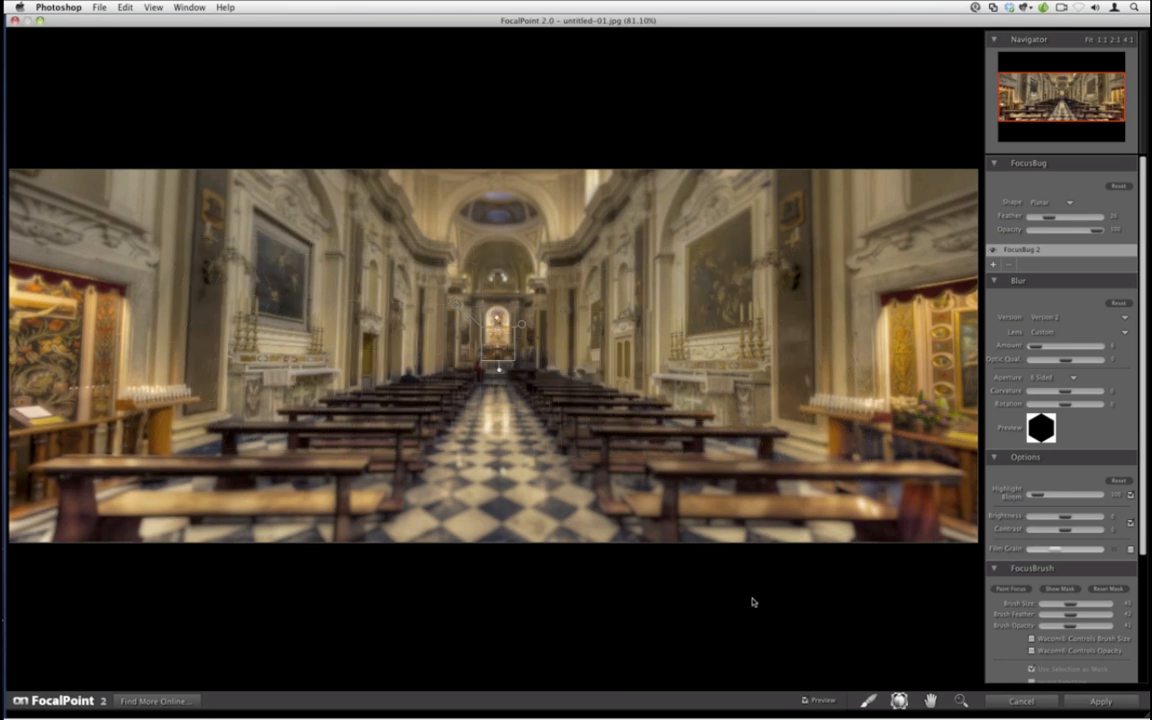
Use the FocusBrush to refine the focus, lower Brightness, and raise Contrast and Highlight Bloom slightly.
{"action": "left_click", "coordinate": [870, 702]}
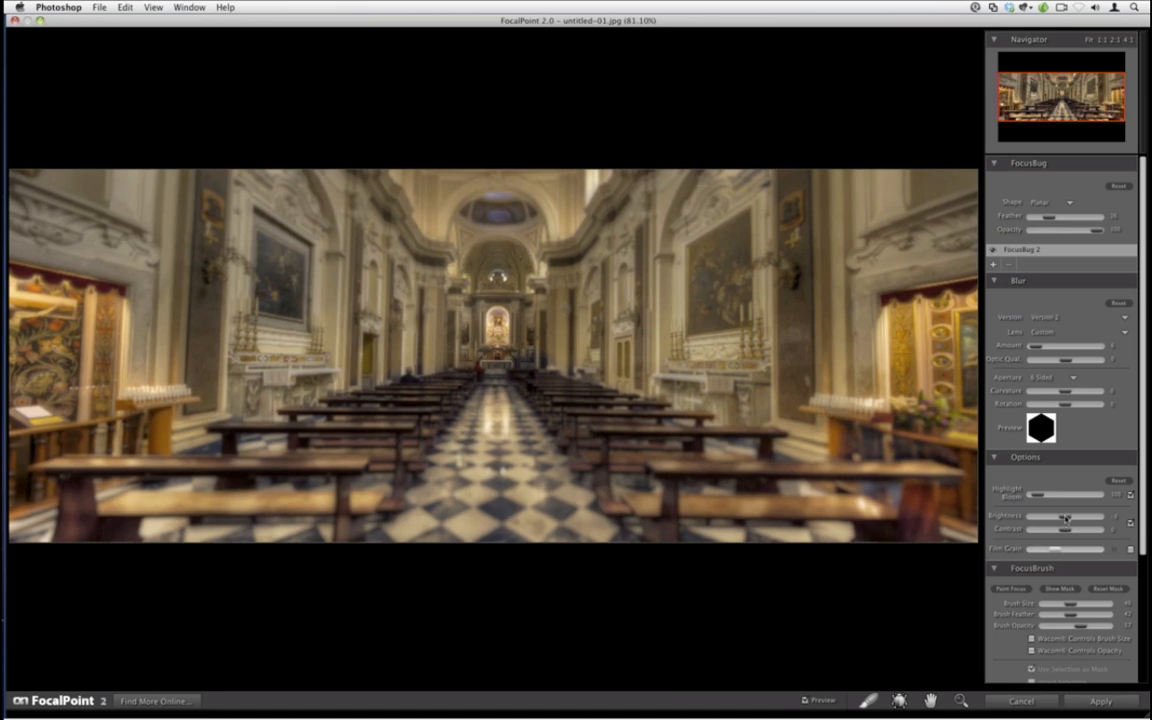
{"action": "left_click_drag", "start_coordinate": [1066, 517], "coordinate": [1048, 500]}
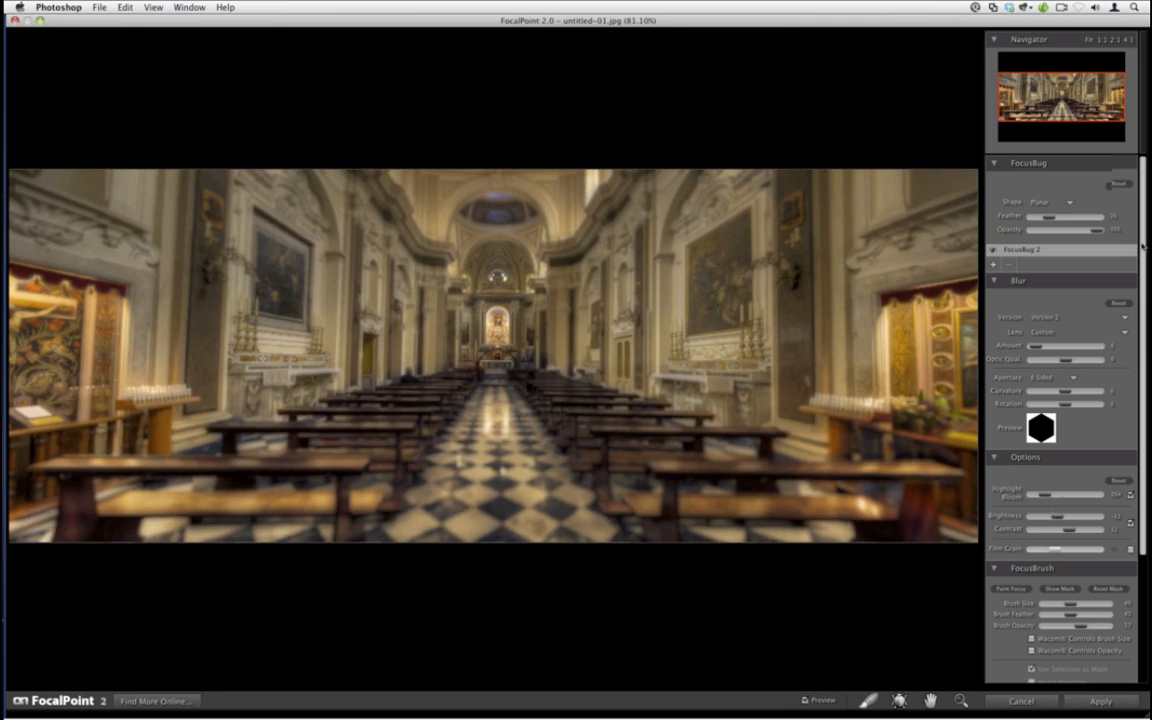
Lower the vignette's Lightness, raise its Midpoint, reduce the blur Amount slightly, and apply the FocalPoint effect.
{"action": "left_click_drag", "start_coordinate": [1143, 247], "coordinate": [1142, 390]}
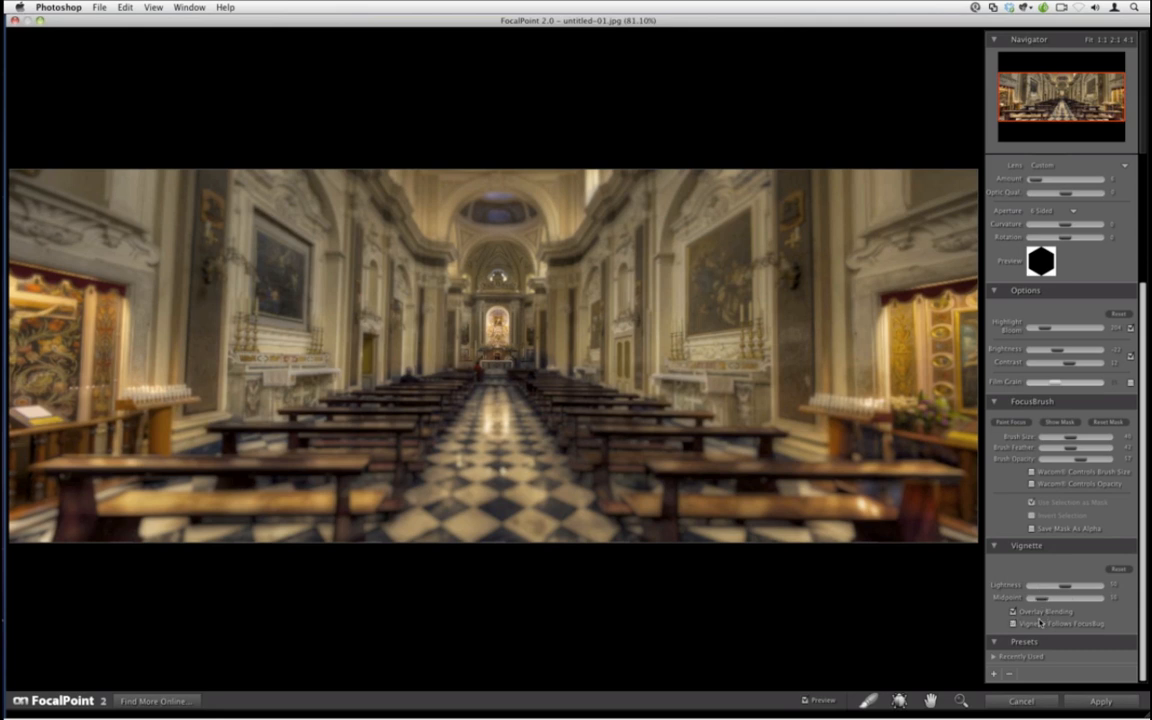
{"action": "mouse_move", "coordinate": [1042, 599]}
{"action": "left_mouse_down"}
{"action": "mouse_move", "coordinate": [1064, 600]}
{"action": "mouse_move", "coordinate": [1052, 587]}
{"action": "left_mouse_up"}
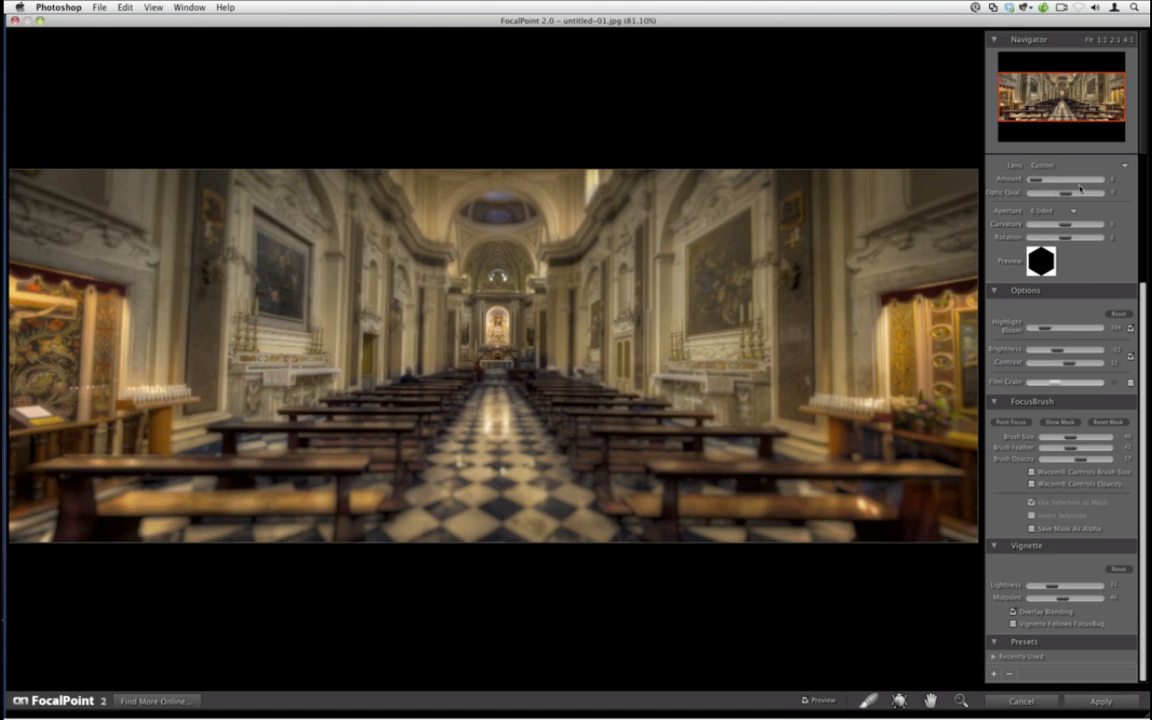
{"action": "left_click", "coordinate": [1114, 180]}
{"action": "key", "text": "Tab"}
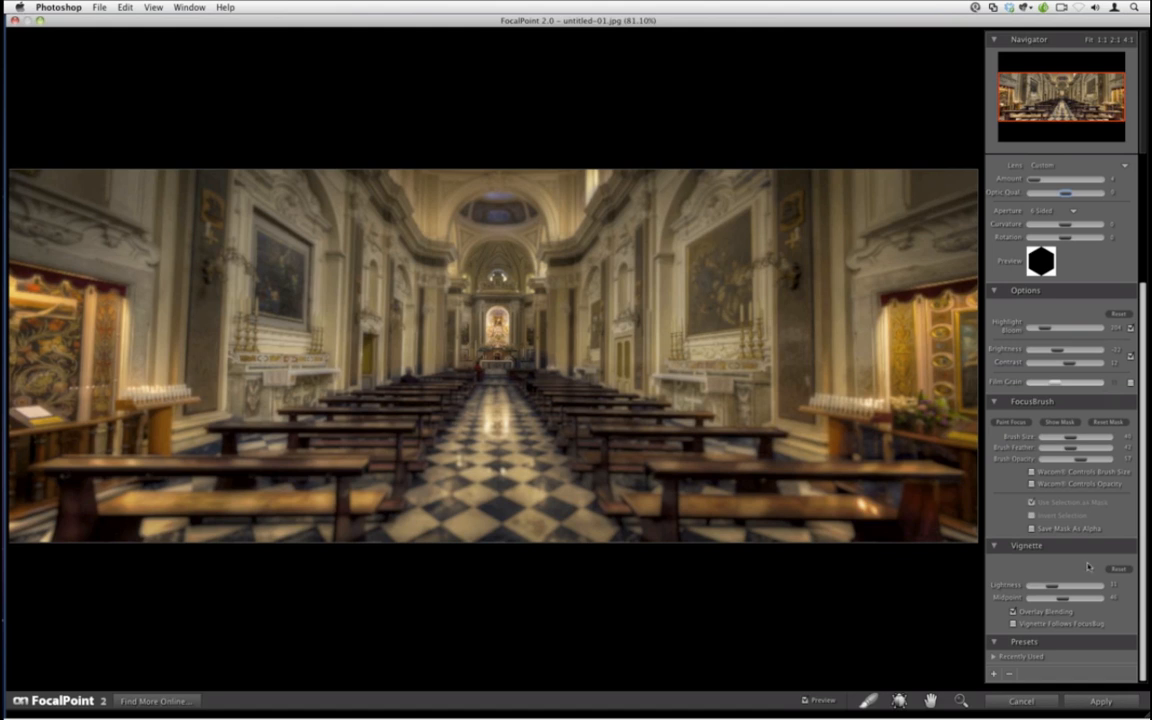
{"action": "left_click", "coordinate": [1094, 705]}
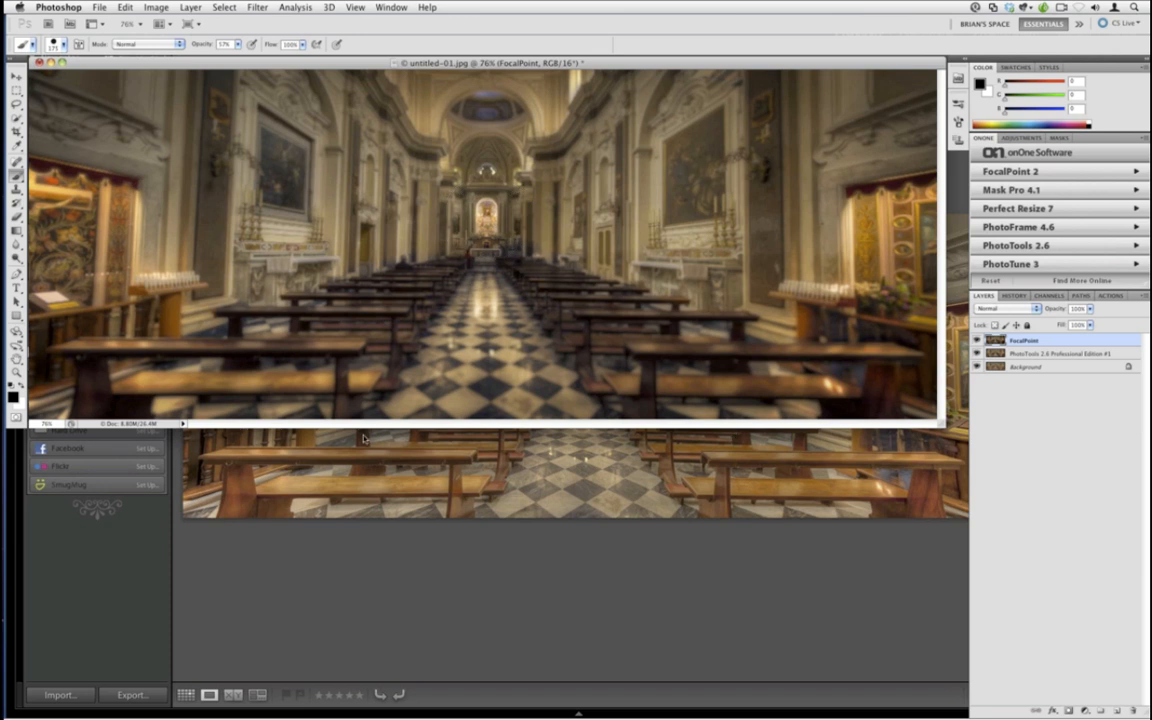
Save the layered church image, close it in Photoshop, and switch back to Lightroom.
{"action": "key", "text": "ctrl+s"}
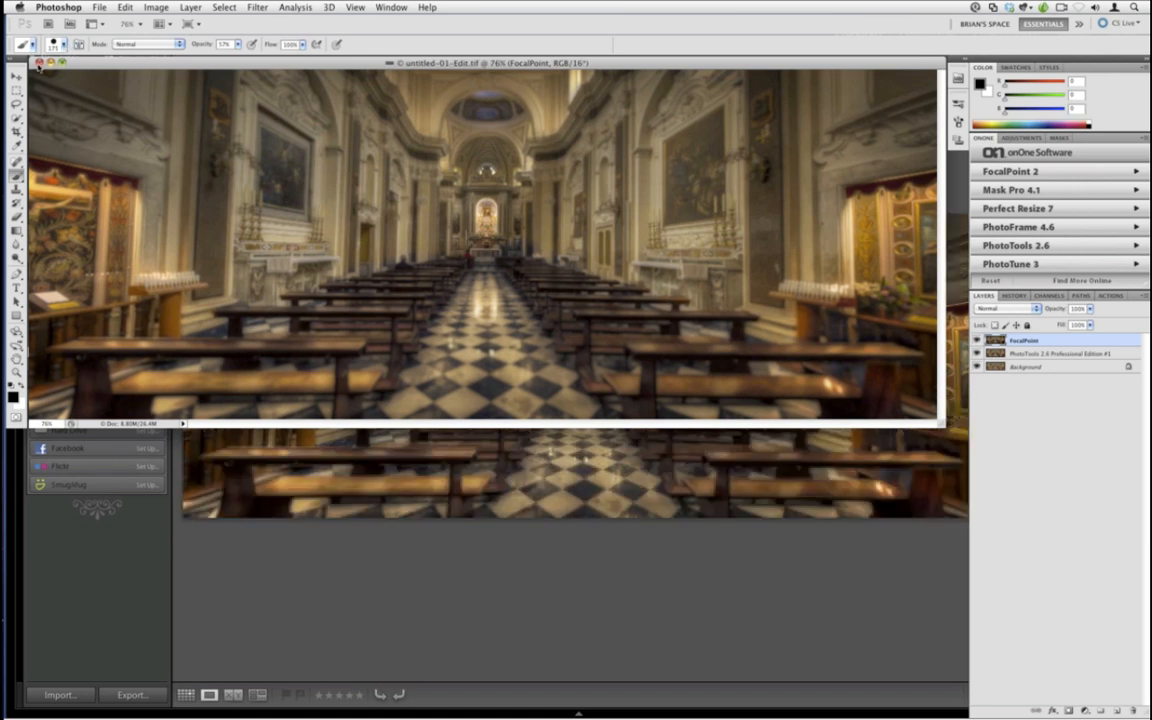
{"action": "left_click", "coordinate": [38, 62]}
{"action": "left_click", "coordinate": [365, 560]}
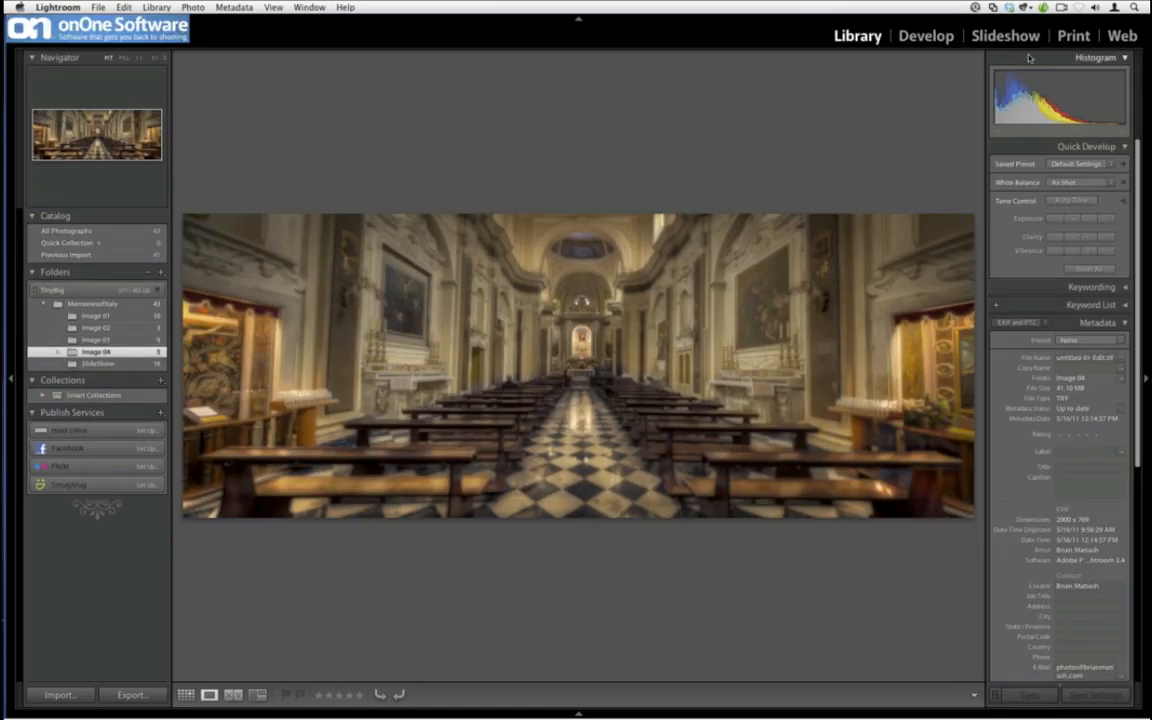
Paint Adjustment Brush strokes over the church's central aisle area with Brightness 36, Contrast 27 and Clarity 33.
{"action": "left_click", "coordinate": [940, 38]}
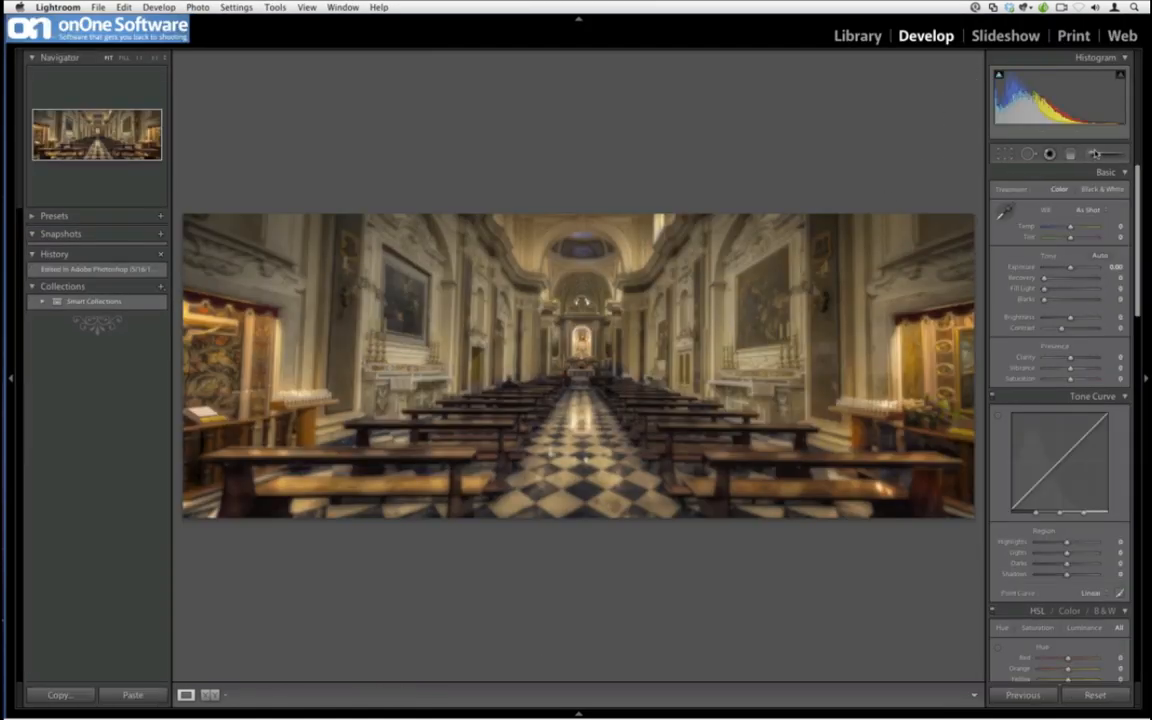
{"action": "left_click", "coordinate": [1095, 153]}
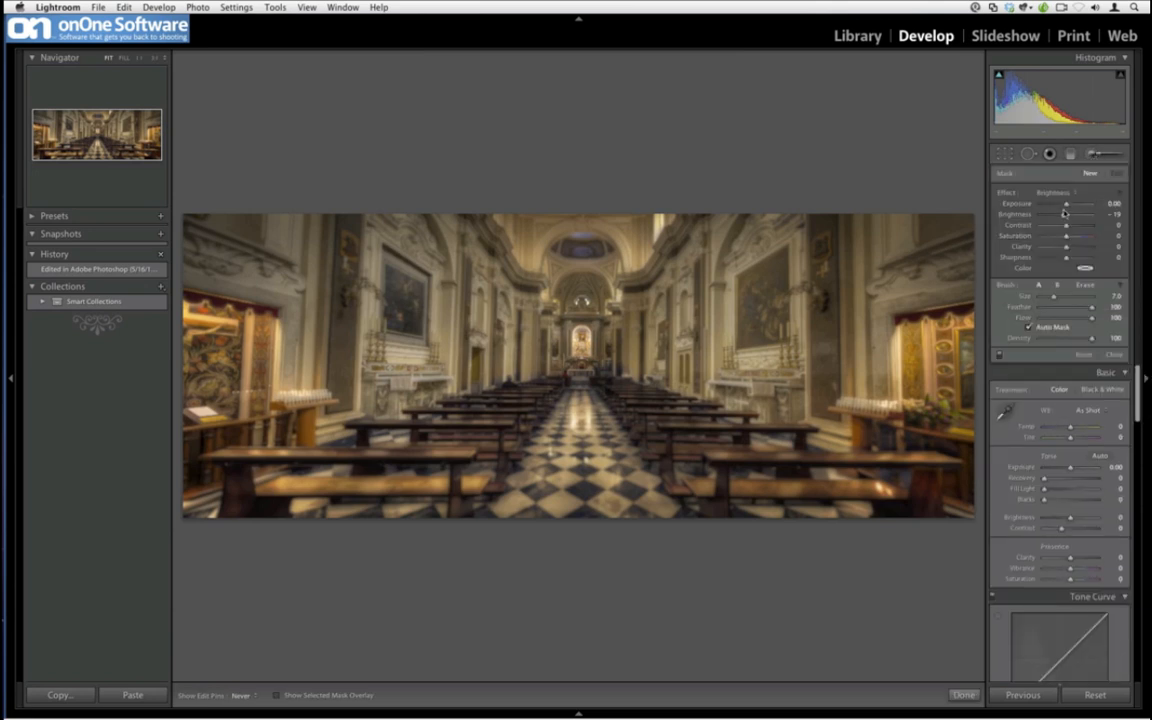
{"action": "left_click_drag", "start_coordinate": [1065, 214], "coordinate": [1071, 216]}
{"action": "key", "text": "["}
{"action": "key", "text": "["}
{"action": "left_click_drag", "start_coordinate": [519, 302], "coordinate": [526, 312]}
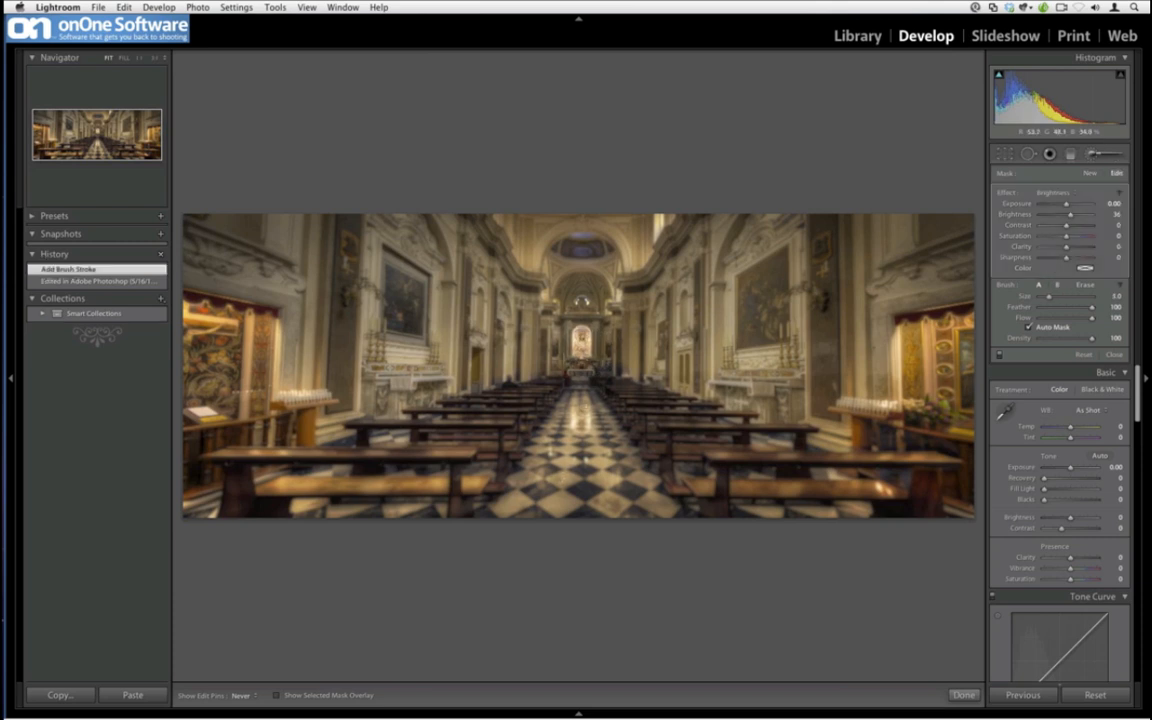
{"action": "key", "text": "bracketleft"}
{"action": "left_click_drag", "start_coordinate": [526, 370], "coordinate": [525, 390]}
{"action": "left_click_drag", "start_coordinate": [545, 450], "coordinate": [540, 493]}
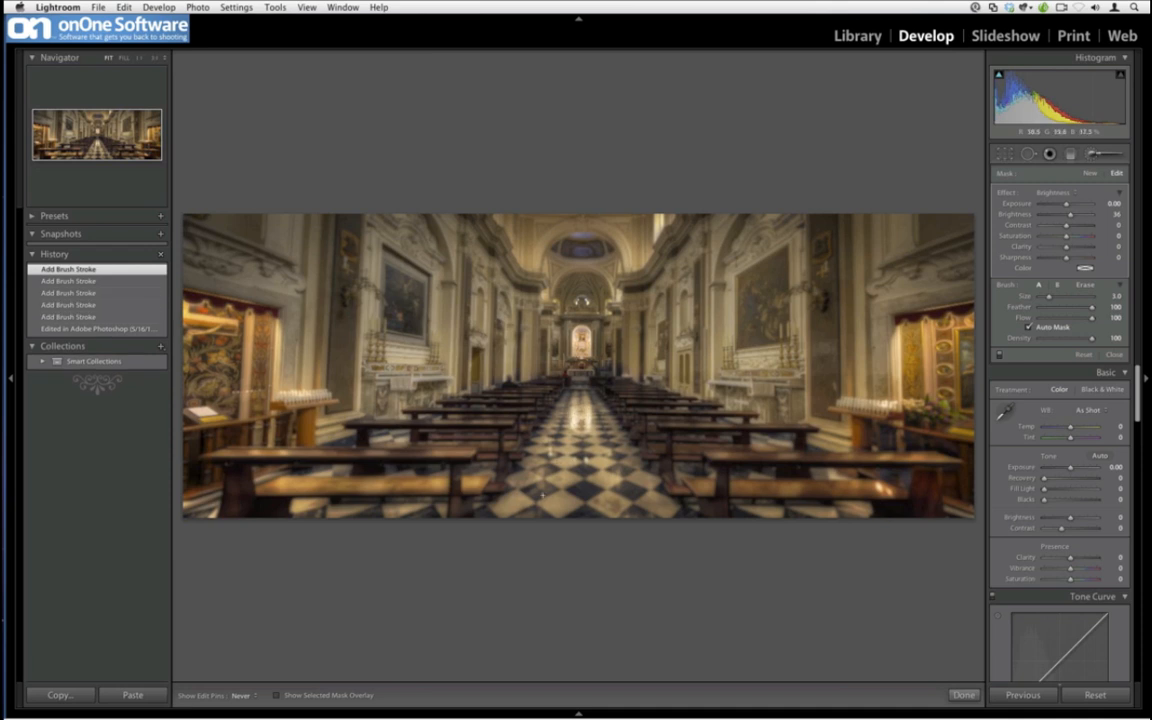
{"action": "left_click_drag", "start_coordinate": [517, 368], "coordinate": [518, 386]}
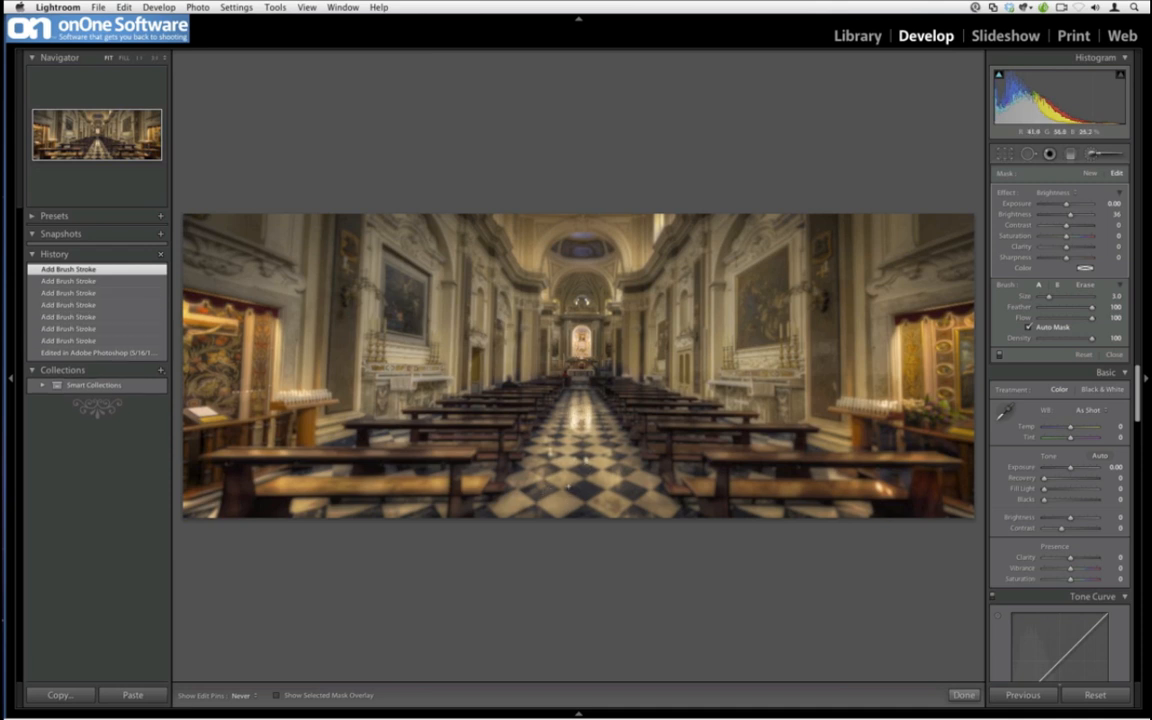
{"action": "left_click", "coordinate": [585, 478]}
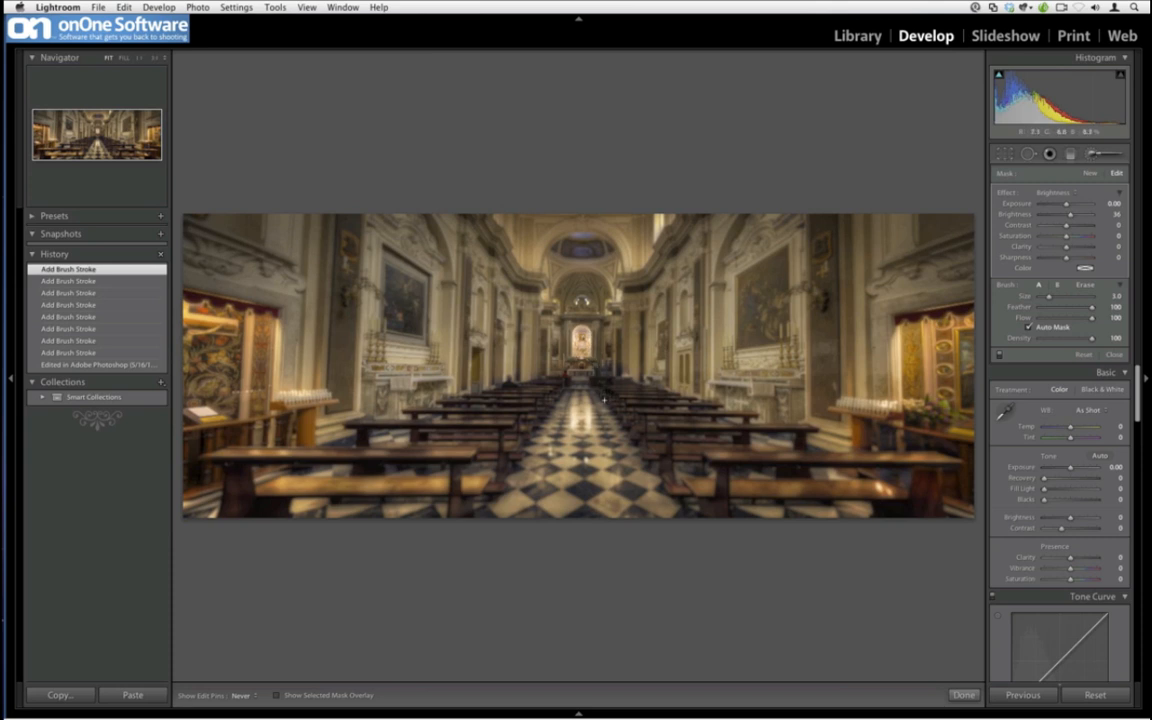
{"action": "left_click_drag", "start_coordinate": [1066, 228], "coordinate": [1075, 247]}
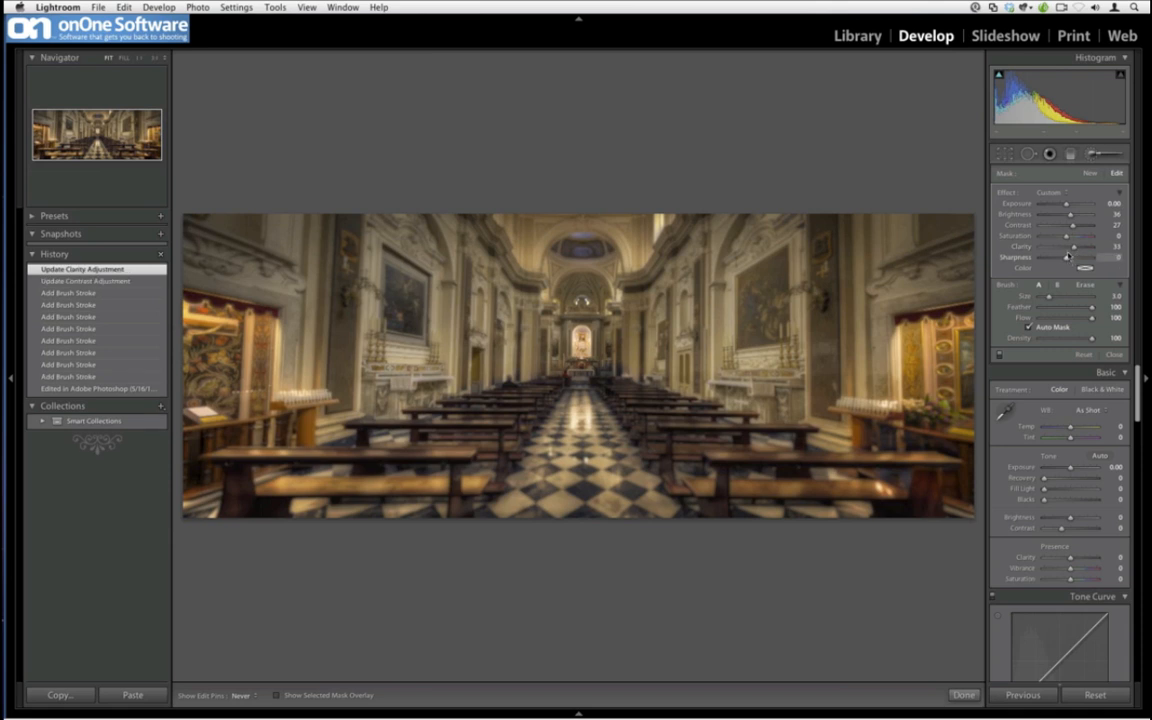
{"action": "left_click", "coordinate": [1093, 155]}
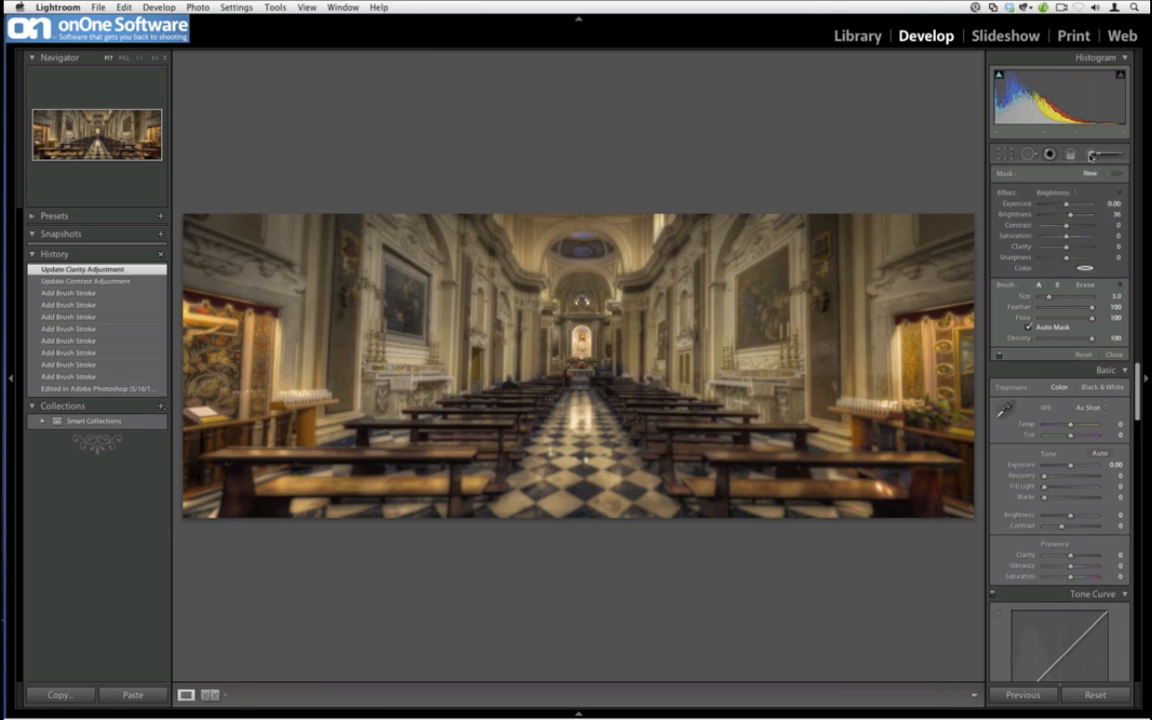
Add a post-crop vignette with Amount -27, Midpoint 61 and Highlights 56, and return to the Library module.
{"action": "scroll", "coordinate": [1090, 380], "scroll_direction": "down", "scroll_amount": 20}
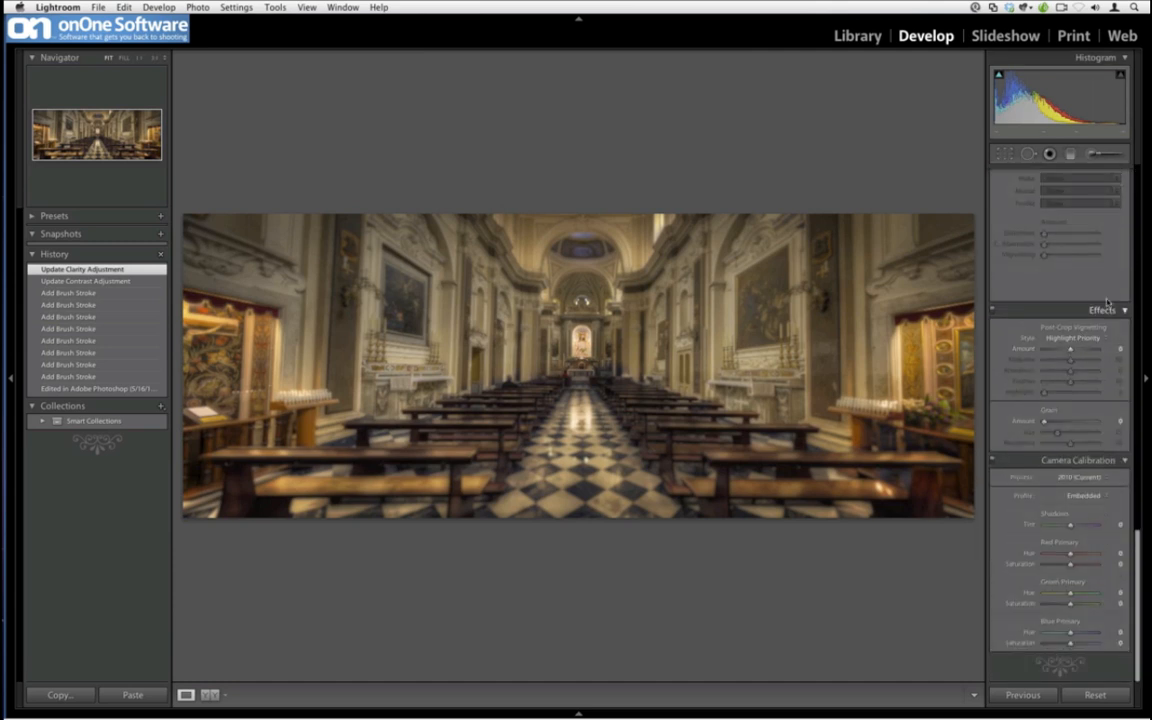
{"action": "left_click_drag", "start_coordinate": [1070, 349], "coordinate": [1058, 394]}
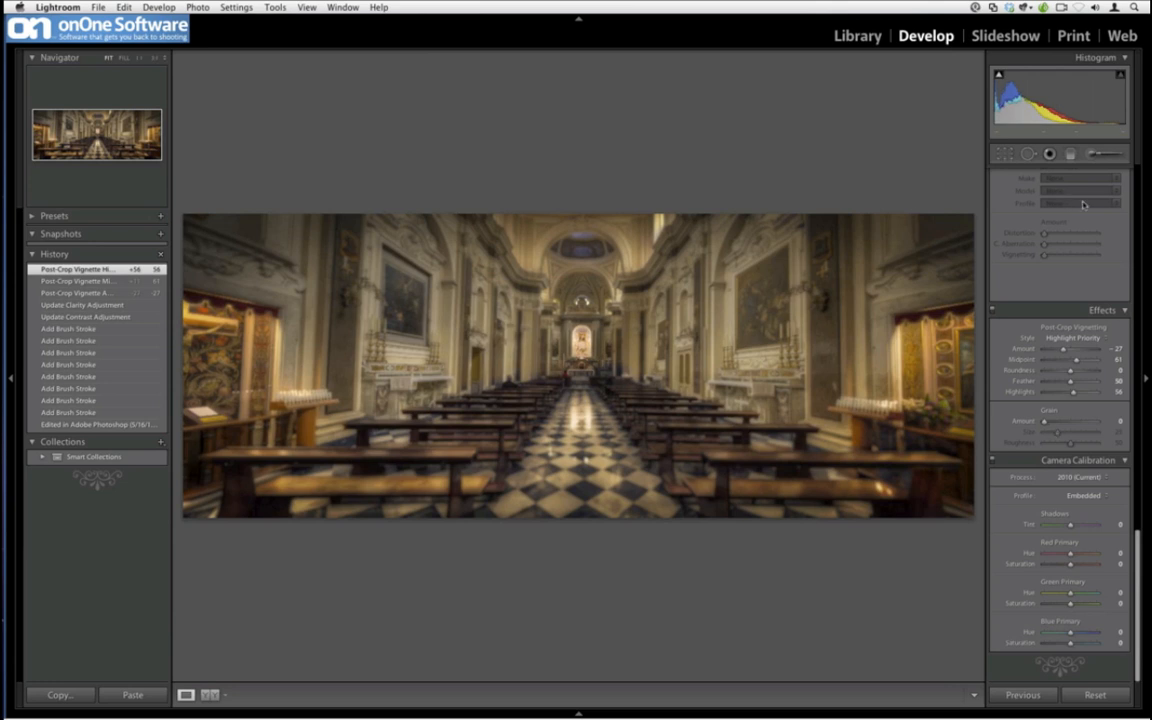
{"action": "scroll", "coordinate": [1136, 200], "scroll_direction": "up", "scroll_amount": 15}
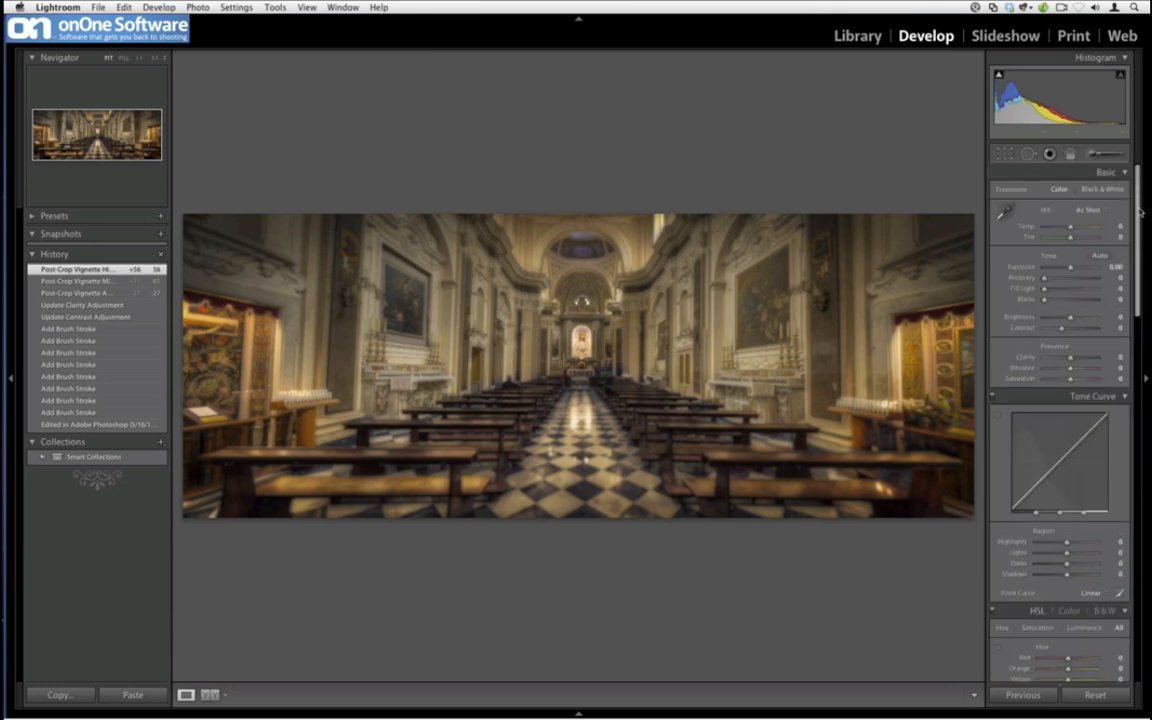
{"action": "left_click", "coordinate": [1094, 156]}
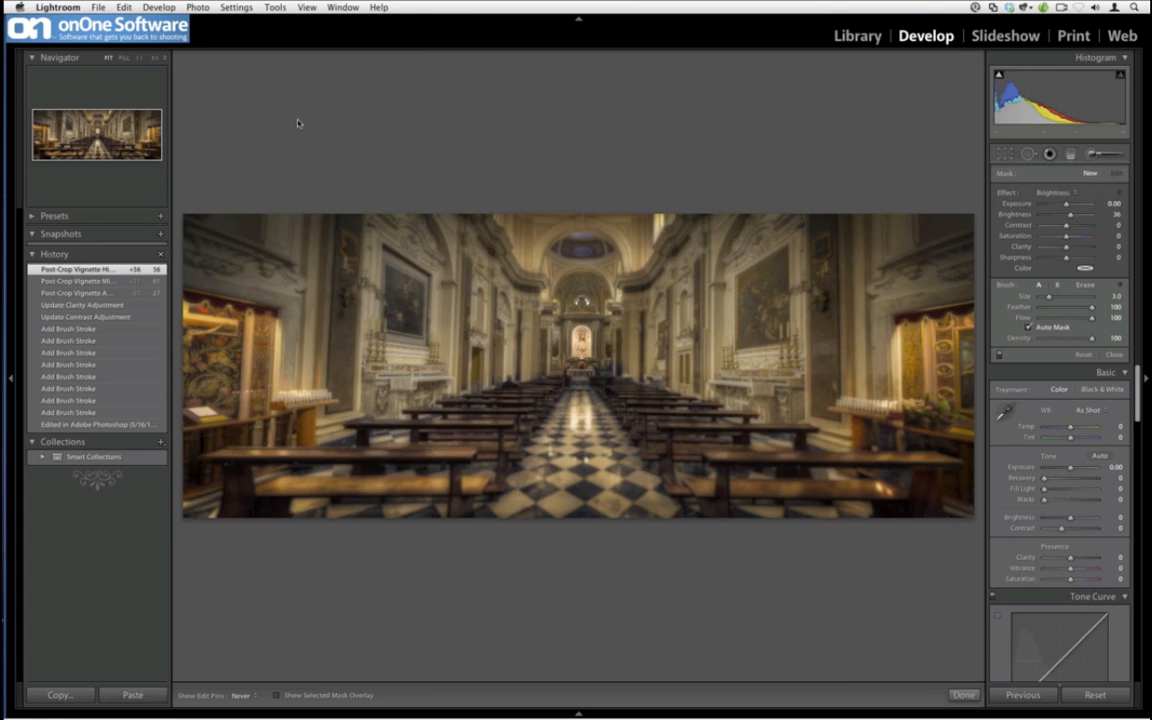
{"action": "key", "text": "super+alt+1"}
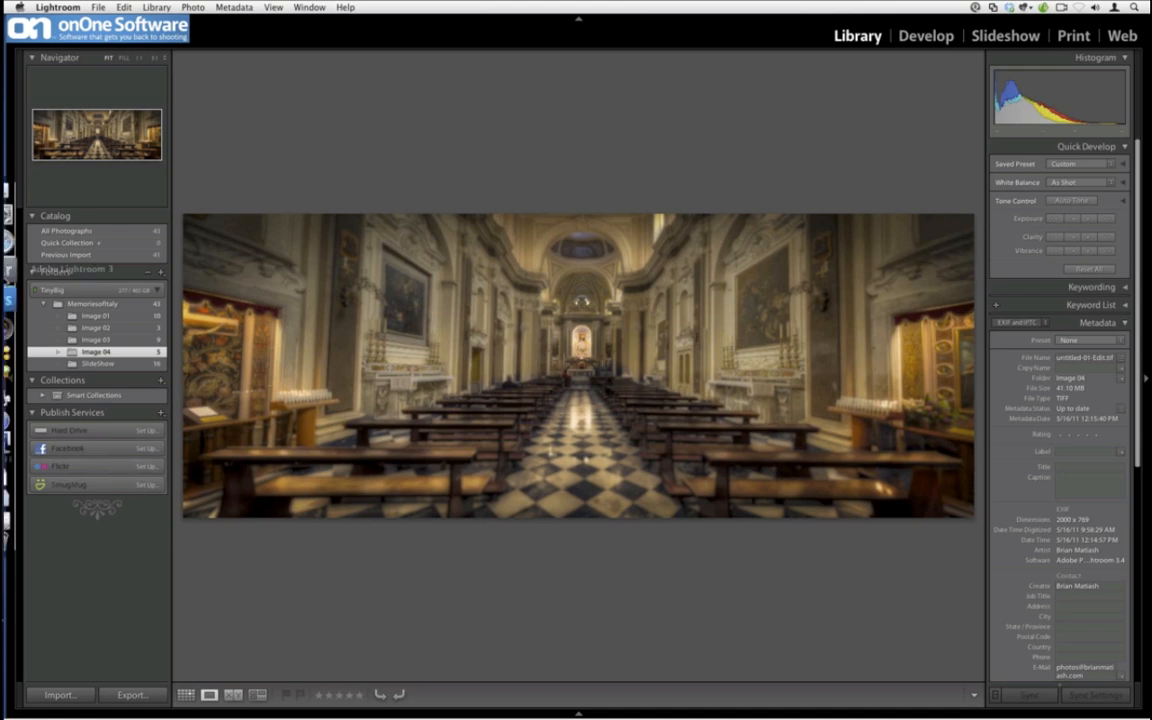
In Safari, search Google for "scott kelby tripods are band" and open the article "Great Tip For Shooting Where Tripods are Banned".
{"action": "left_click", "coordinate": [18, 250]}
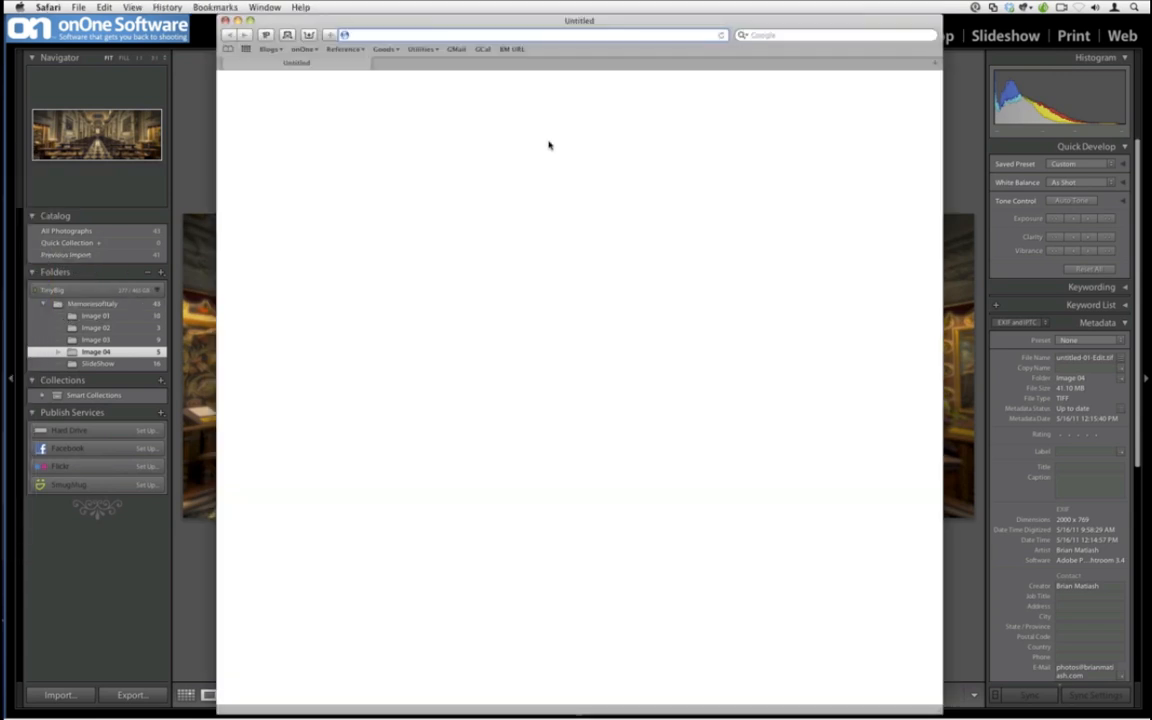
{"action": "key", "text": "Tab"}
{"action": "type", "text": "scott"}
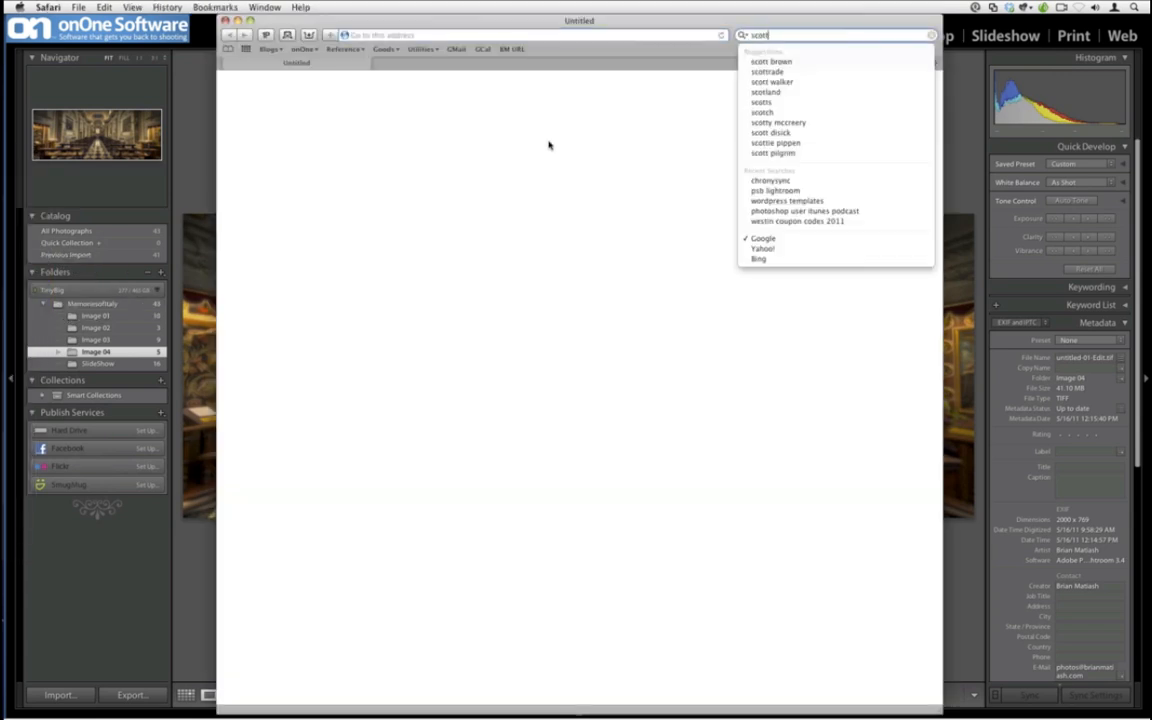
{"action": "type", "text": " kelby"}
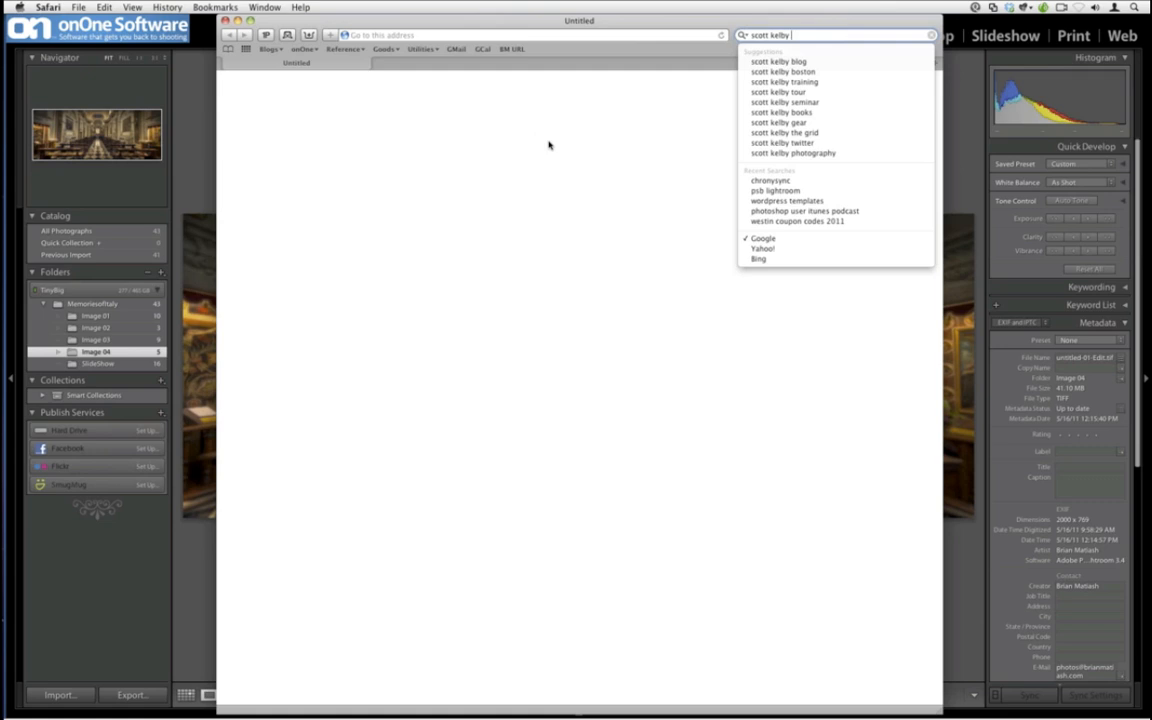
{"action": "type", "text": " tripods are be"}
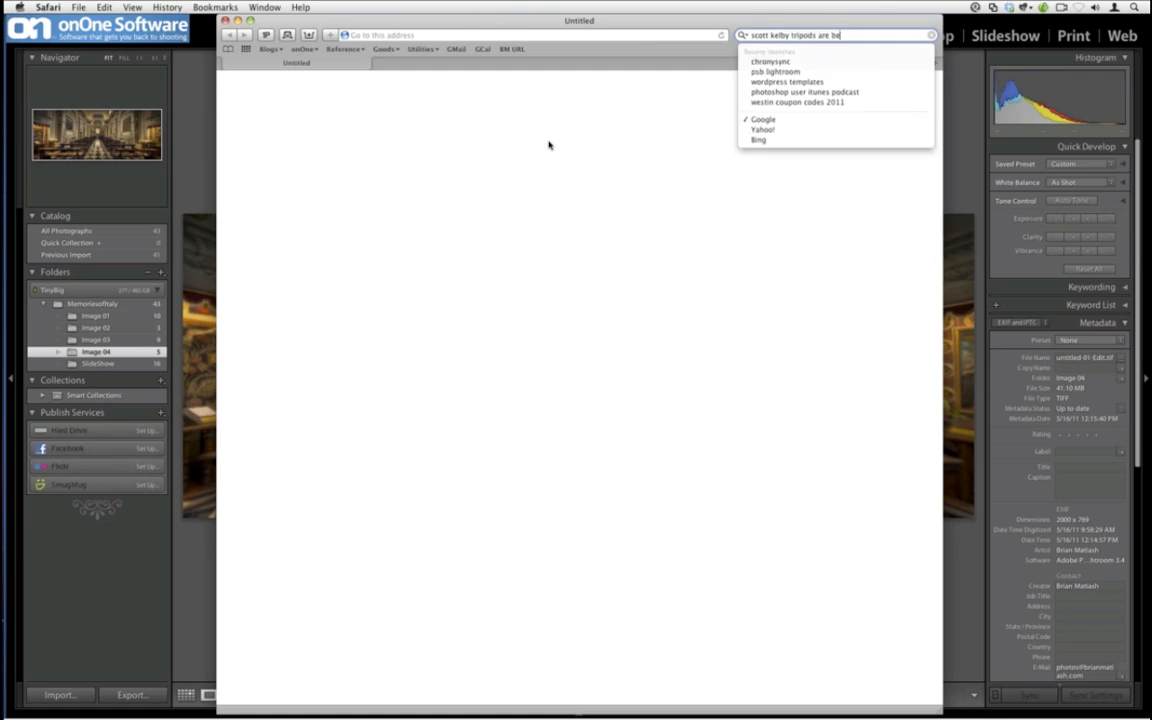
{"action": "type", "text": "nd"}
{"action": "key", "text": "Return"}
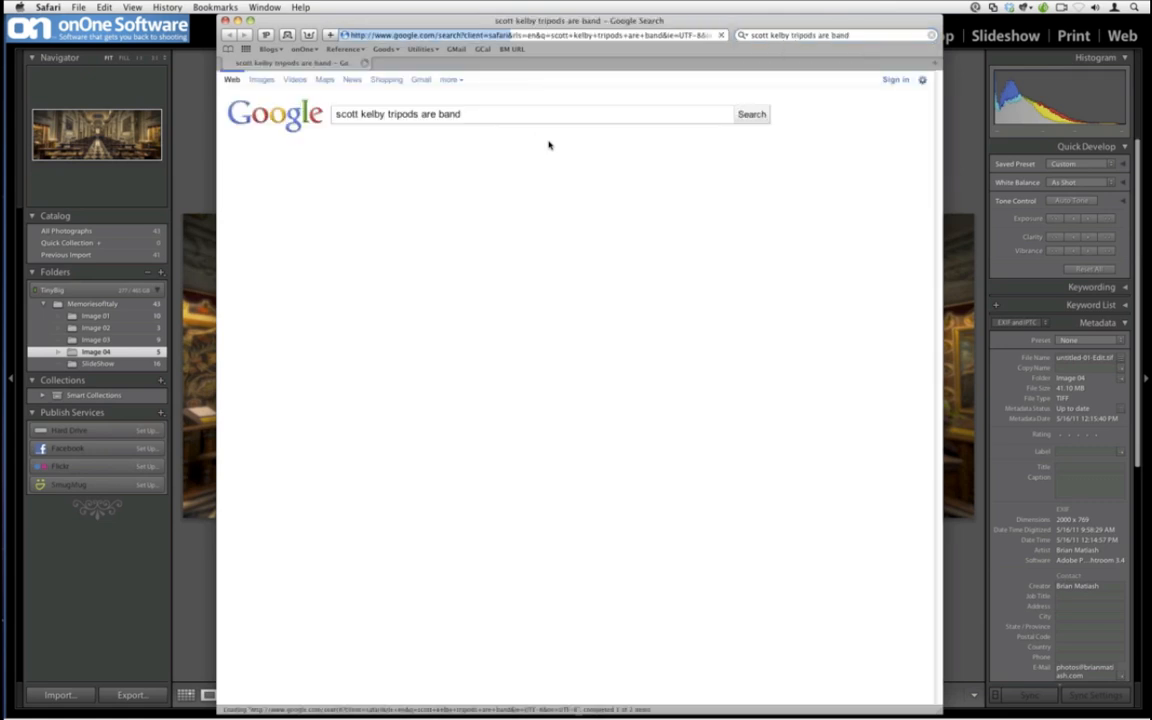
{"action": "left_click", "coordinate": [510, 151]}
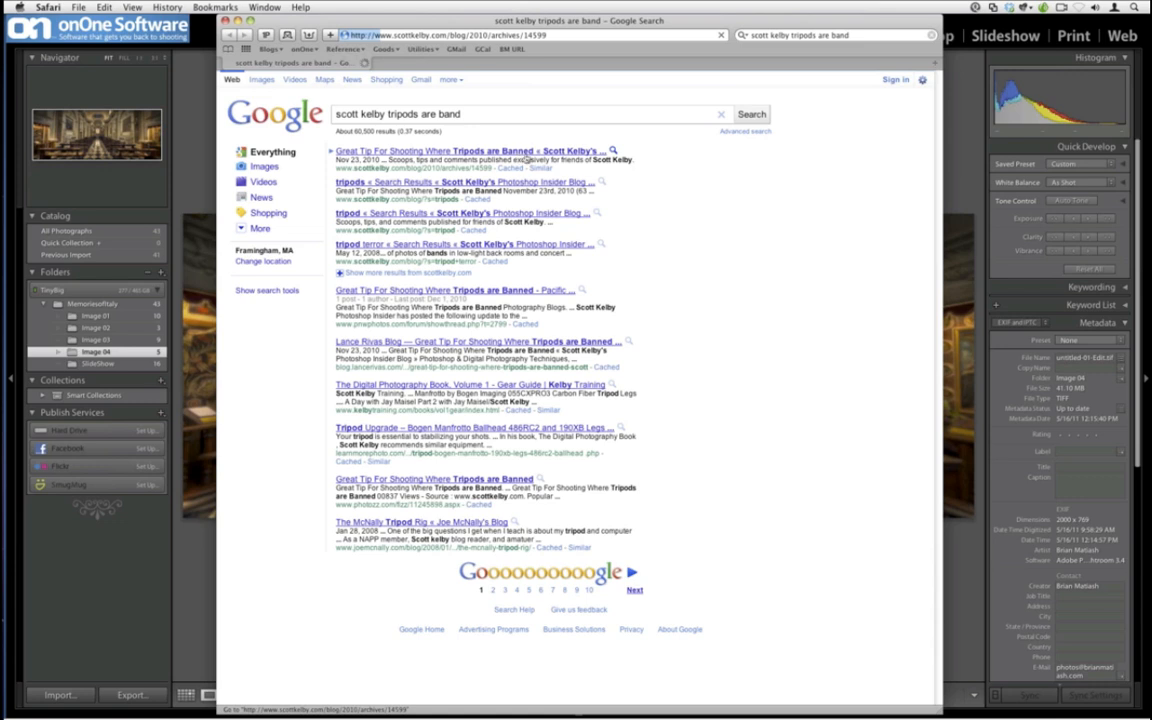
{"action": "left_click", "coordinate": [490, 37]}
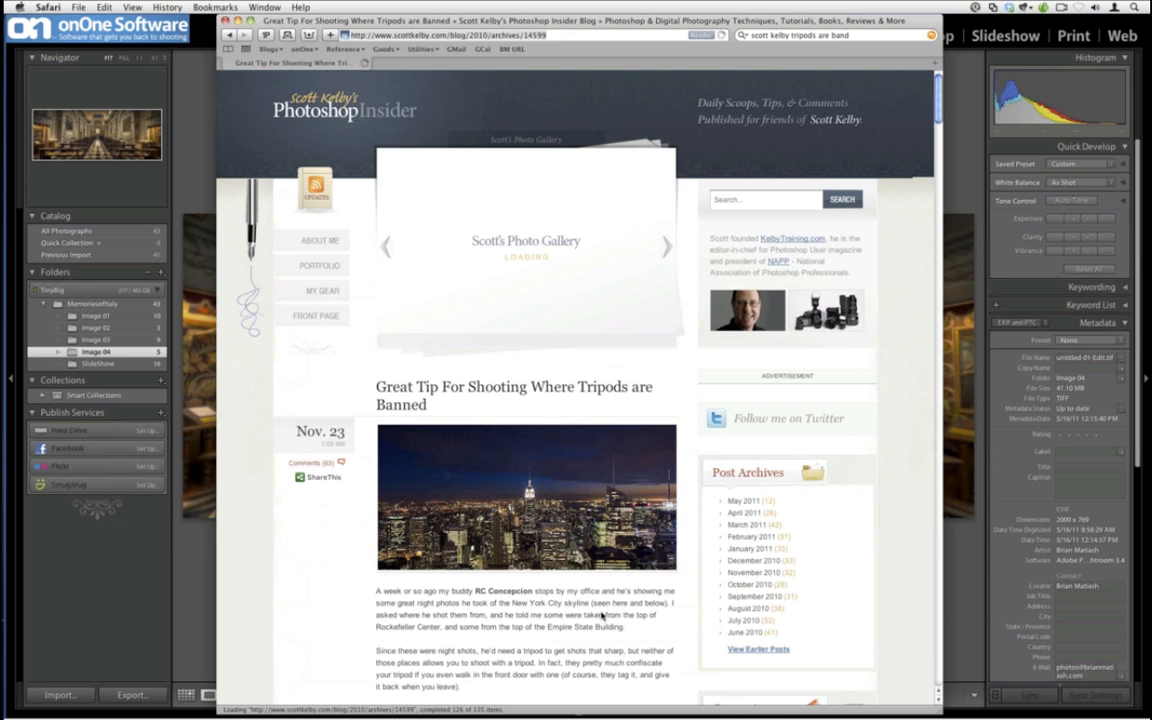
Examine the article's large photo of the camera mounted on the Manfrotto arm, including the arm's joints and its clamp.
{"action": "scroll", "coordinate": [601, 615], "scroll_direction": "down", "scroll_amount": 1}
{"action": "scroll", "coordinate": [601, 615], "scroll_direction": "down", "scroll_amount": 3}
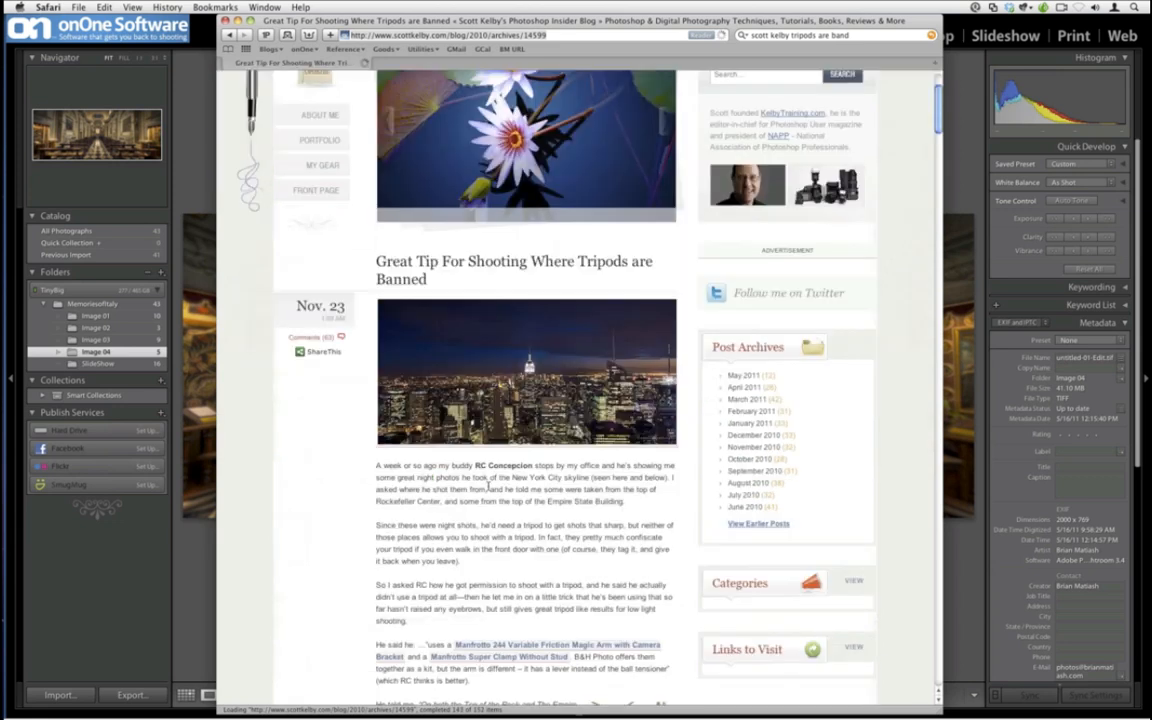
{"action": "scroll", "coordinate": [754, 390], "scroll_direction": "down", "scroll_amount": 10}
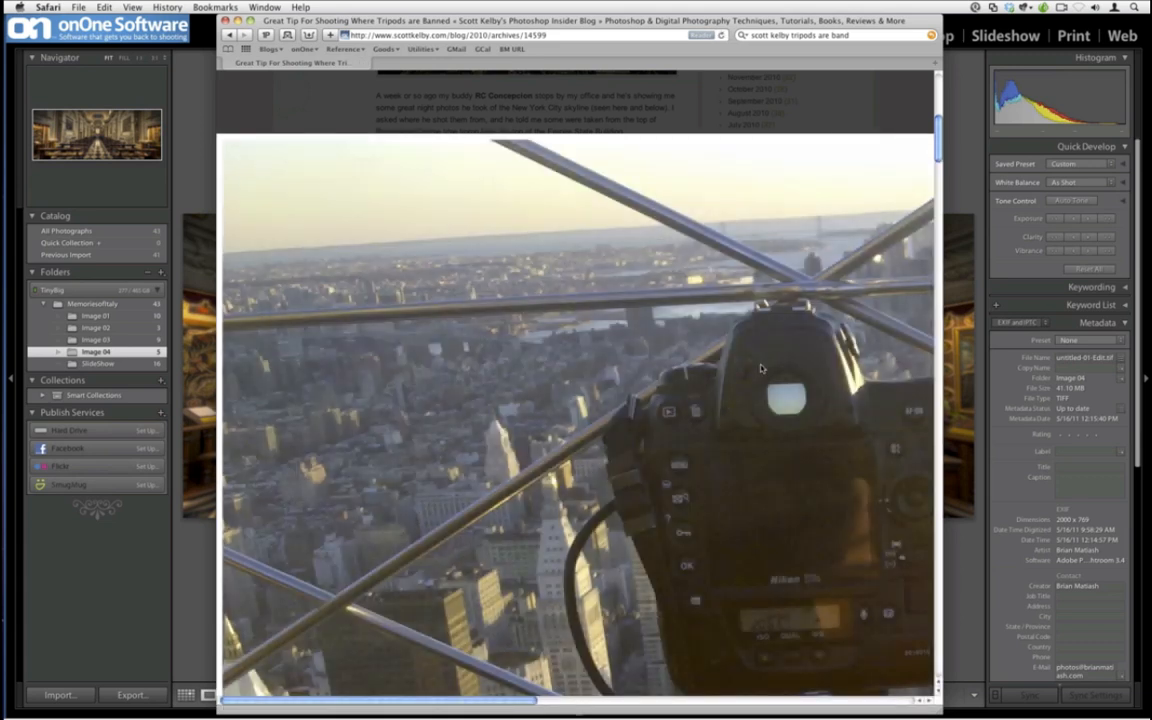
{"action": "scroll", "coordinate": [760, 368], "scroll_direction": "down", "scroll_amount": 8}
{"action": "scroll", "coordinate": [760, 368], "scroll_direction": "right", "scroll_amount": 5}
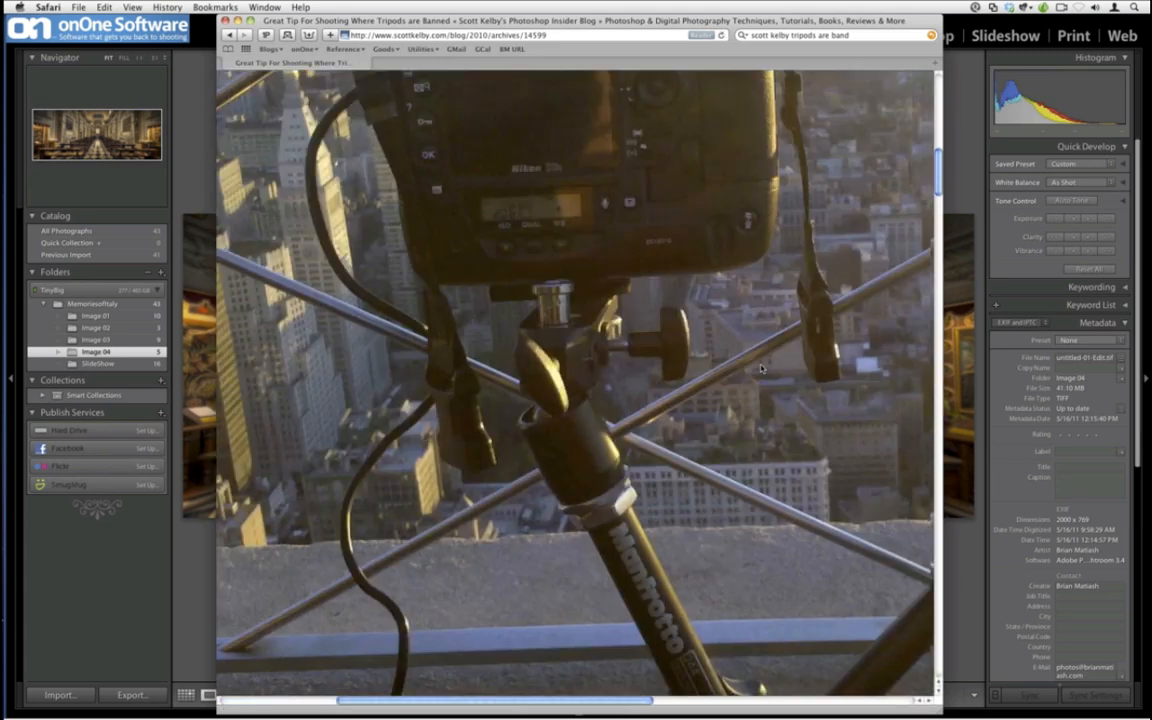
{"action": "scroll", "coordinate": [760, 368], "scroll_direction": "down", "scroll_amount": 2}
{"action": "scroll", "coordinate": [760, 368], "scroll_direction": "right", "scroll_amount": 1}
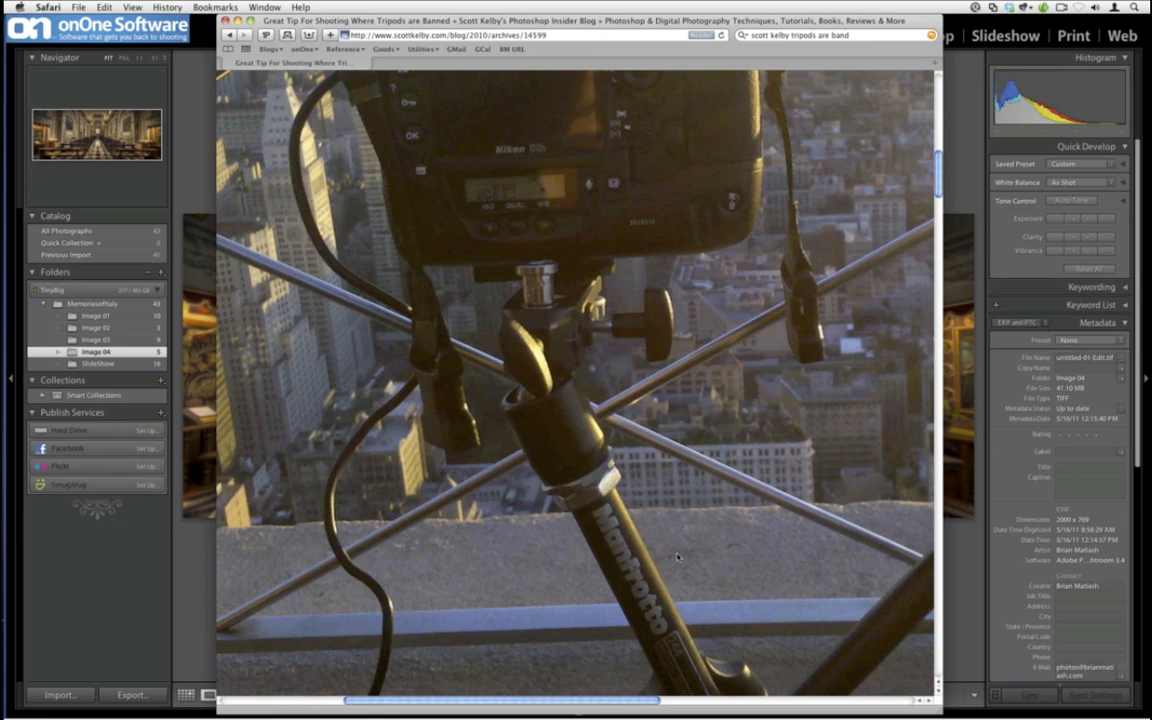
{"action": "scroll", "coordinate": [678, 557], "scroll_direction": "down", "scroll_amount": 5}
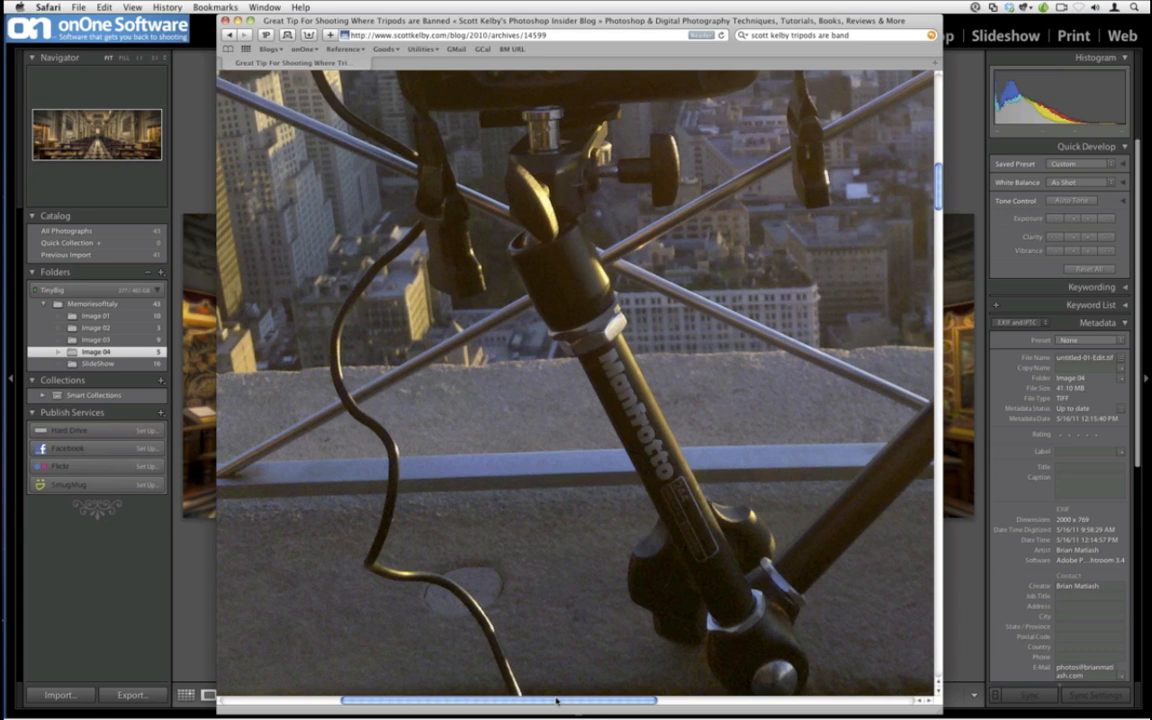
{"action": "left_click_drag", "start_coordinate": [557, 701], "coordinate": [727, 701]}
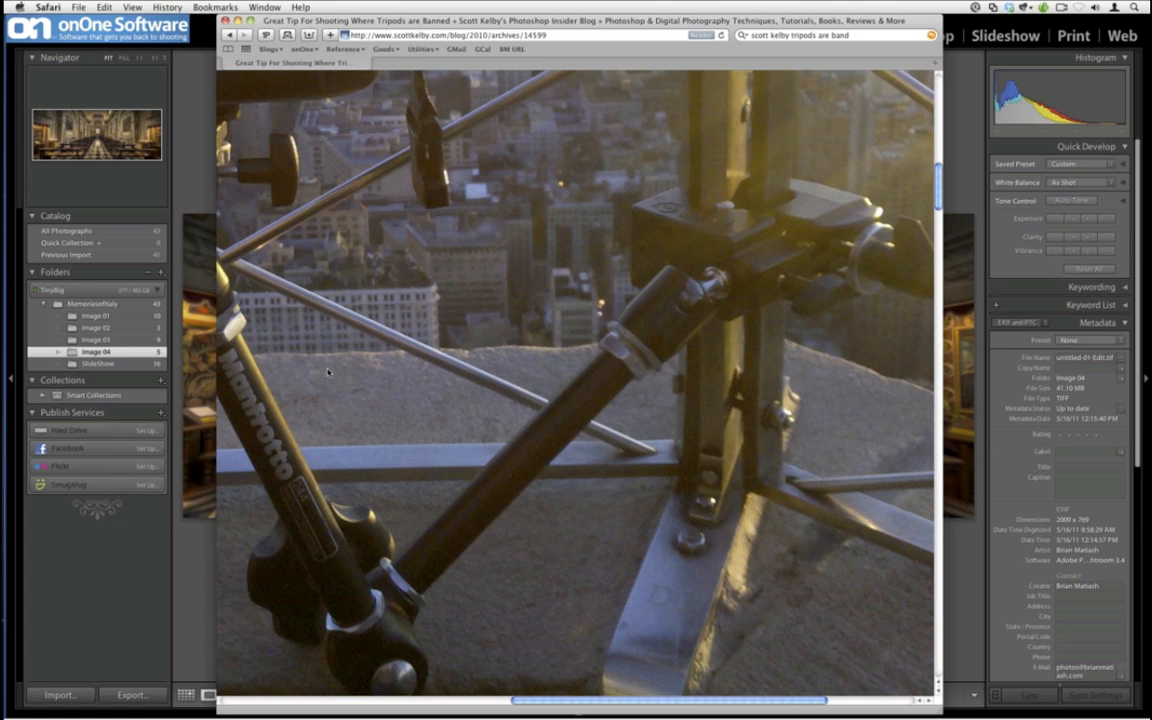
{"action": "scroll", "coordinate": [328, 372], "scroll_direction": "up", "scroll_amount": 3}
{"action": "scroll", "coordinate": [328, 372], "scroll_direction": "left", "scroll_amount": 3}
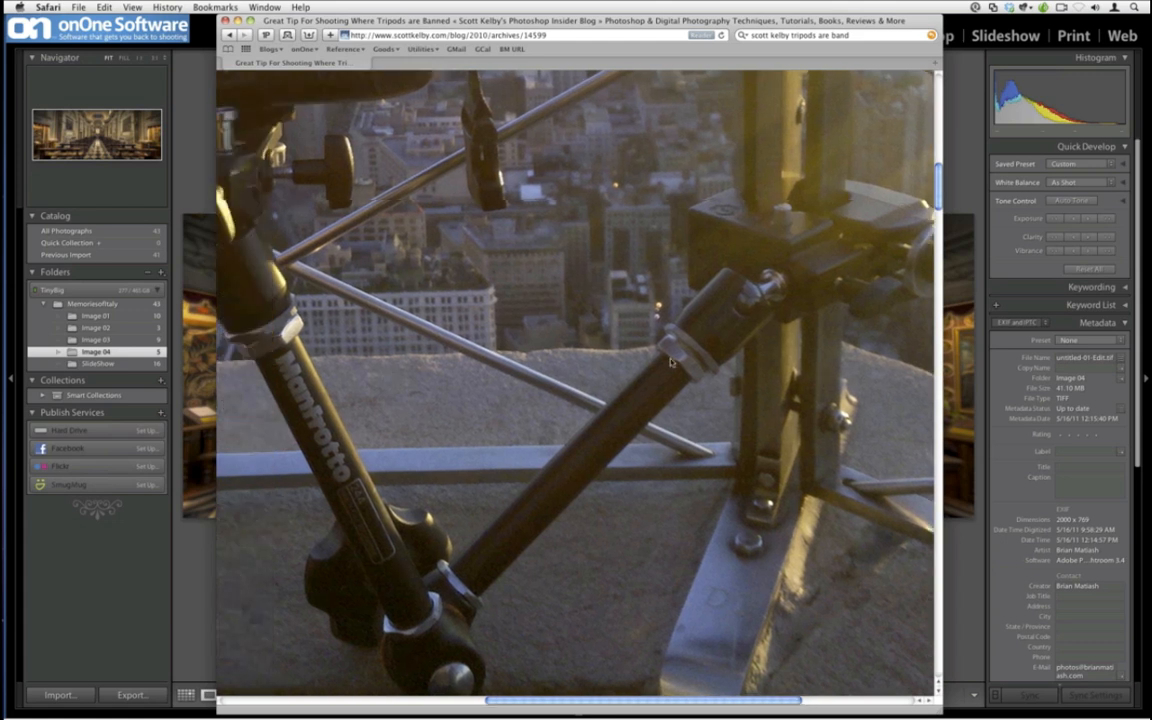
{"action": "scroll", "coordinate": [603, 271], "scroll_direction": "up", "scroll_amount": 5}
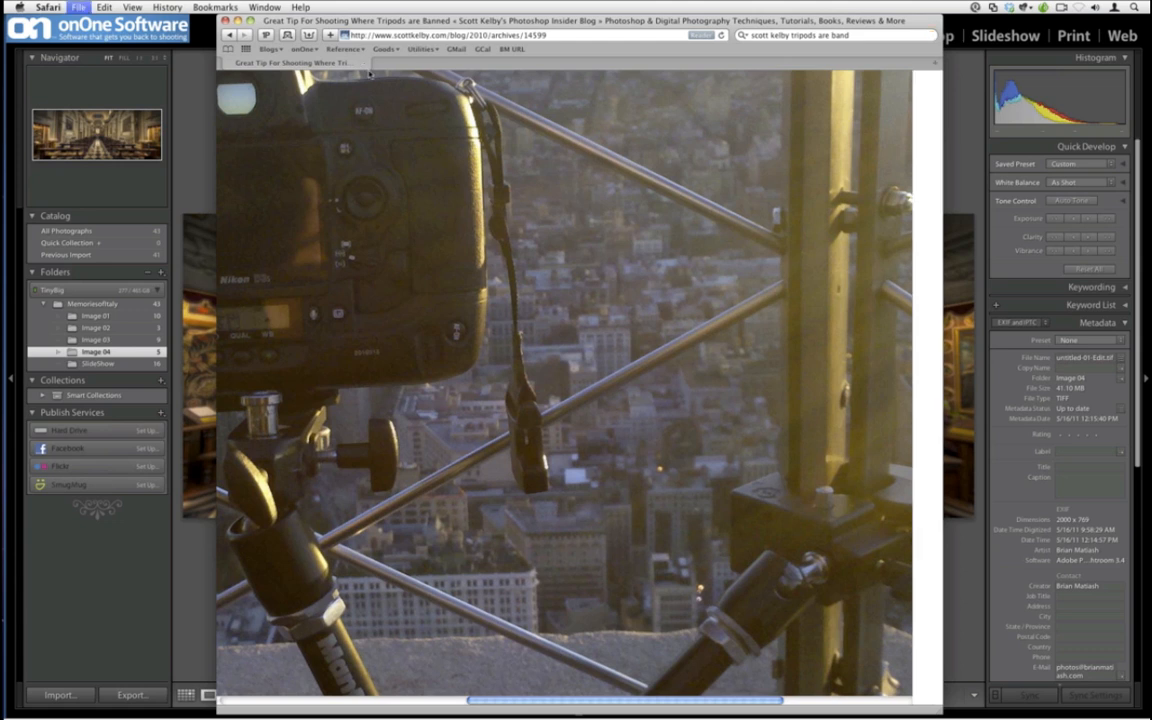
Open the BM photo blog from the bookmarks in a new tab and go to its My Gear page.
{"action": "key", "text": "super+t"}
{"action": "left_click", "coordinate": [268, 49]}
{"action": "mouse_move", "coordinate": [284, 63]}
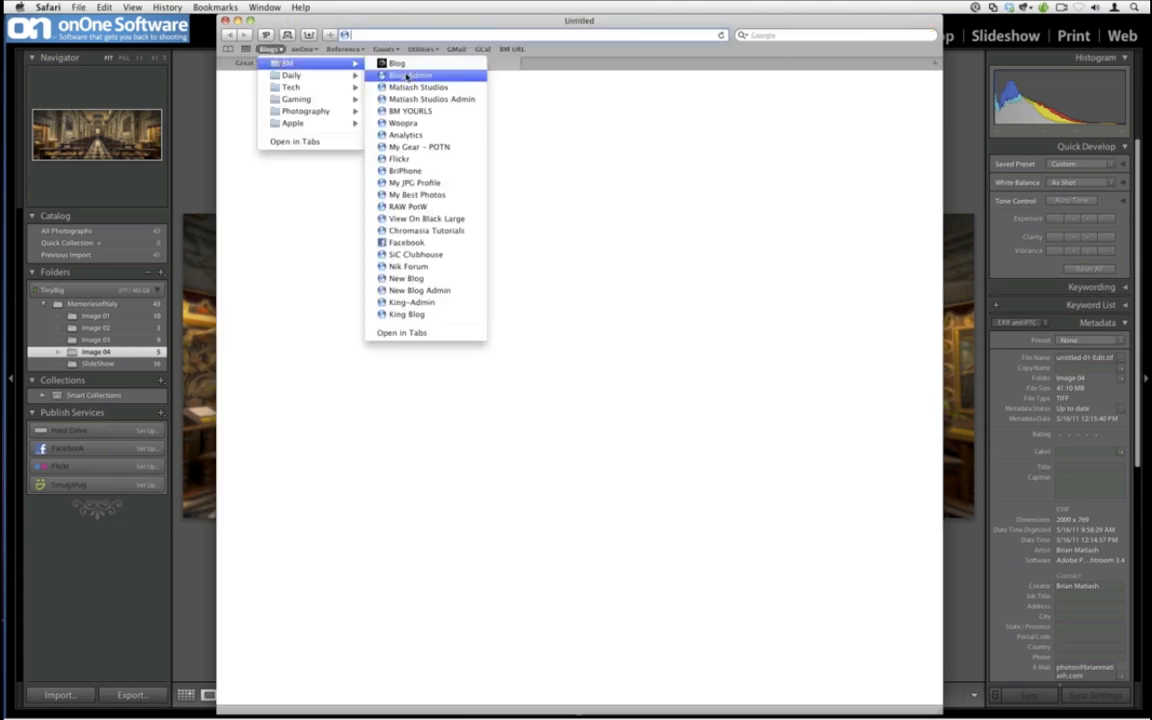
{"action": "left_click", "coordinate": [400, 65]}
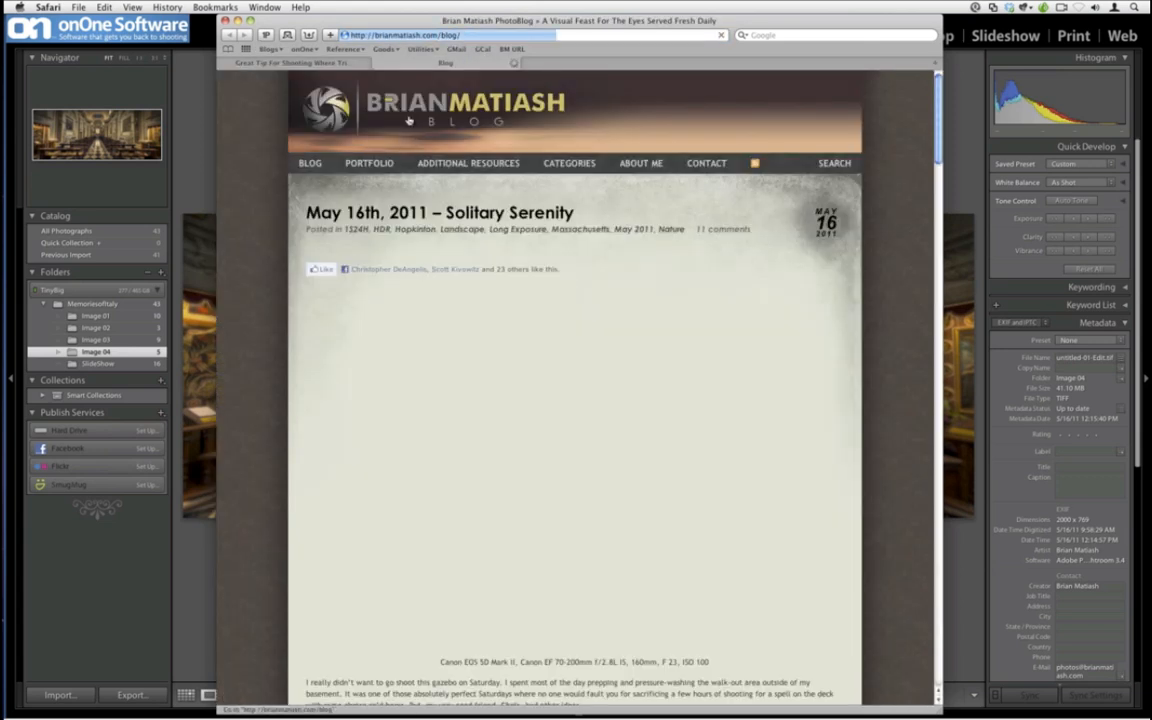
{"action": "mouse_move", "coordinate": [468, 163]}
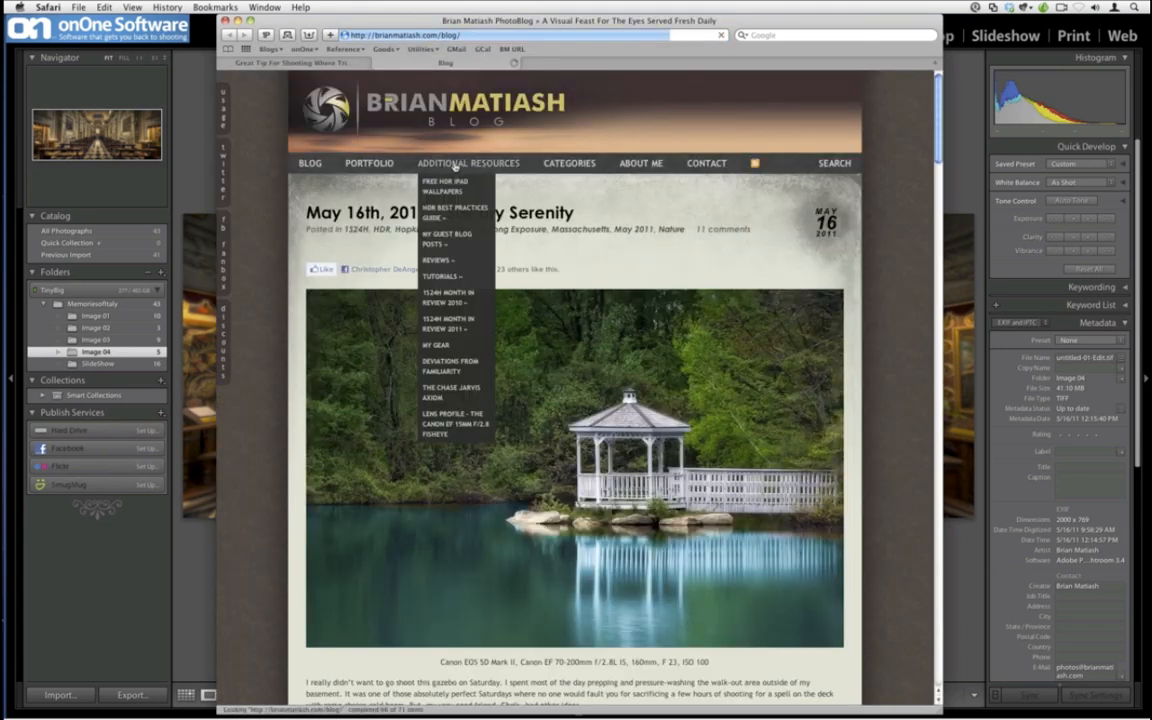
{"action": "left_click", "coordinate": [446, 350]}
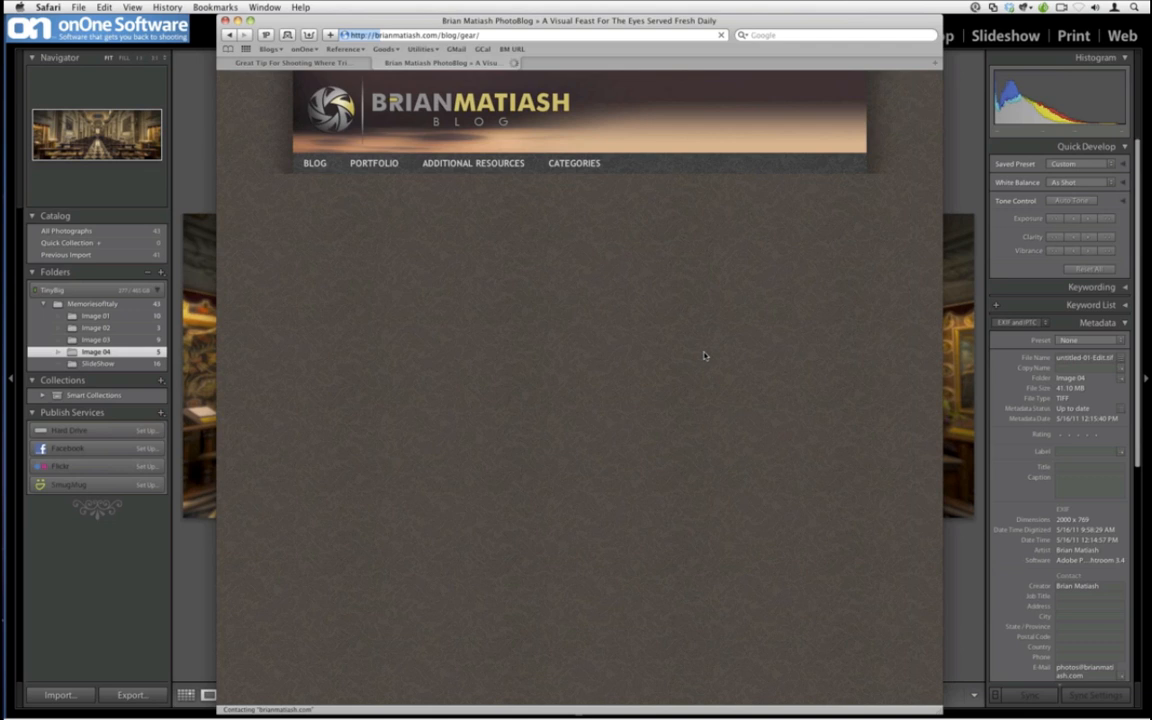
Look through the gear list and open the Canon TS-E 17mm f/4L lens link in a separate tab.
{"action": "scroll", "coordinate": [704, 356], "scroll_direction": "down", "scroll_amount": 2}
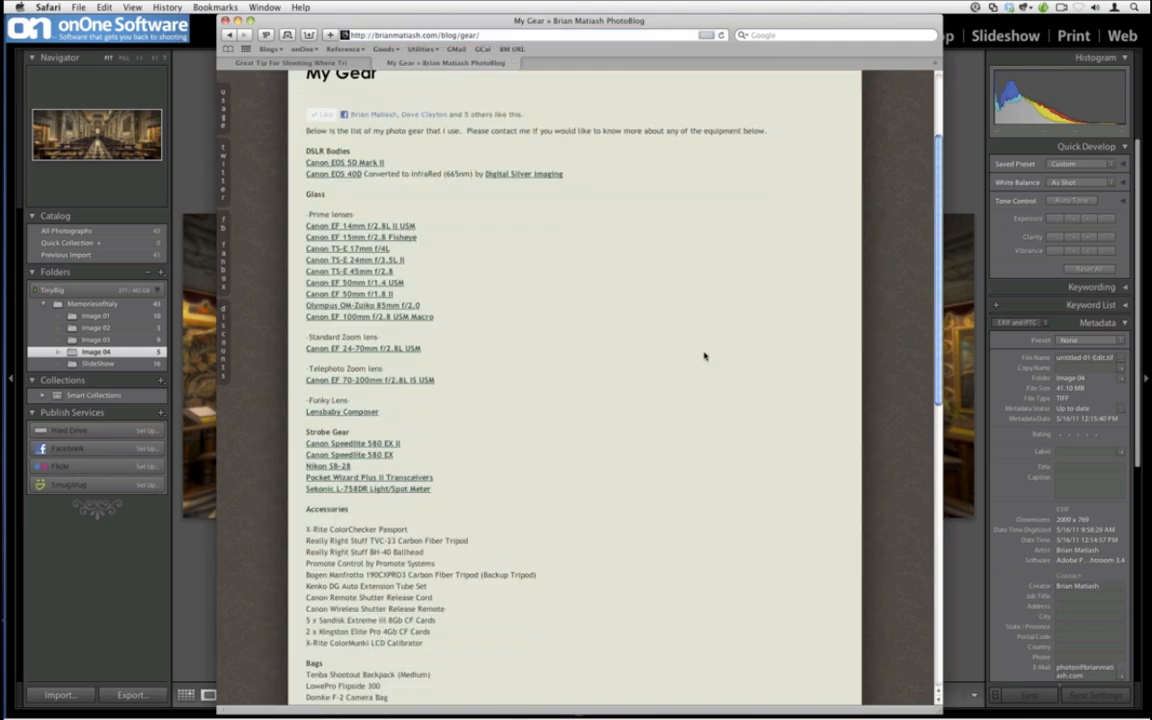
{"action": "scroll", "coordinate": [704, 356], "scroll_direction": "down", "scroll_amount": 1}
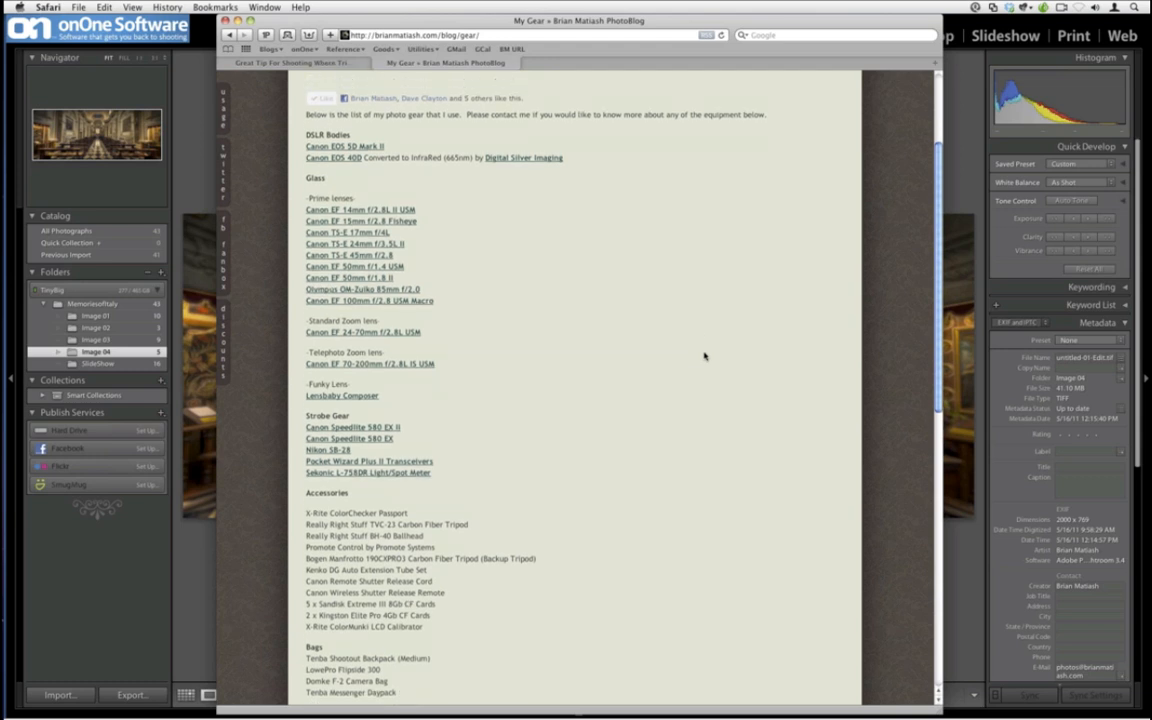
{"action": "scroll", "coordinate": [491, 290], "scroll_direction": "up", "scroll_amount": 1}
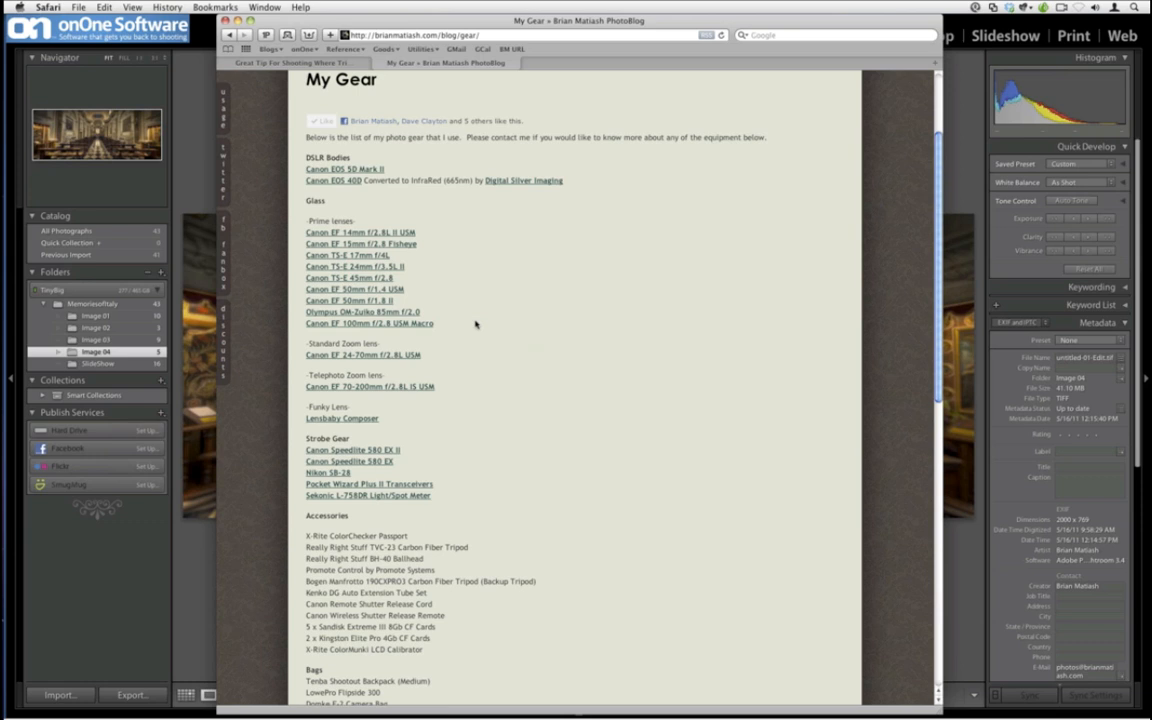
{"action": "left_click", "coordinate": [385, 257], "text": "super"}
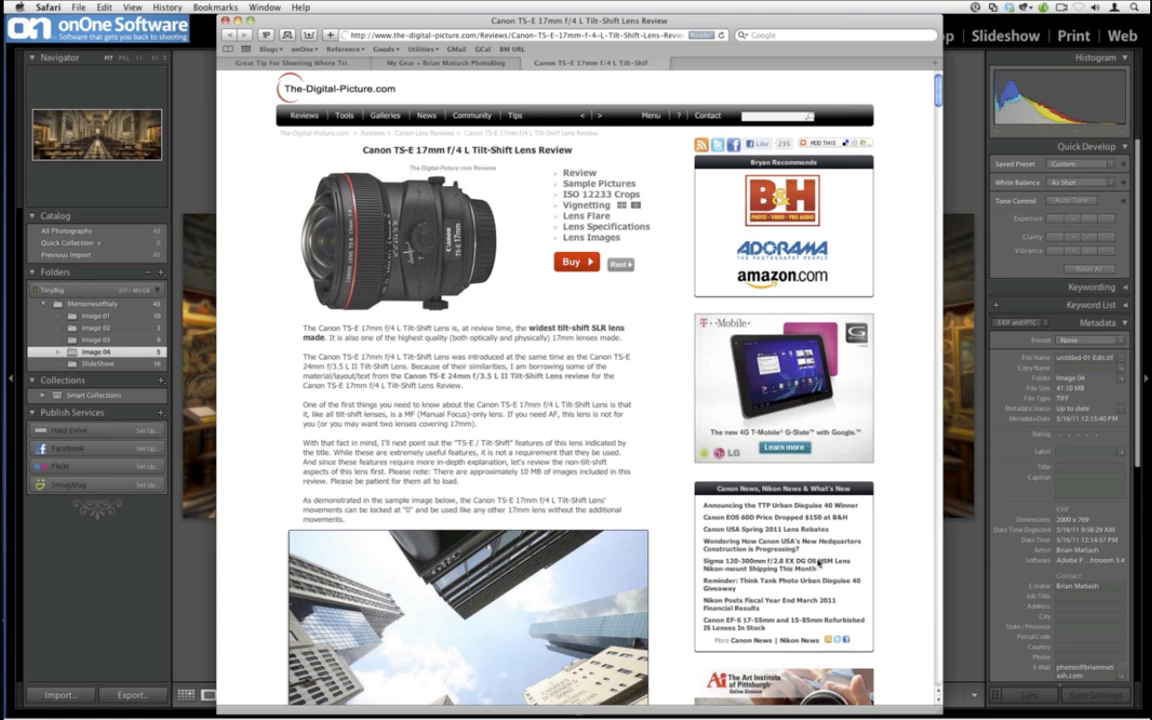
Examine the lens review's image samples, mounted-camera photos and the TS-E Dance section on tilt, shift and rotation movements.
{"action": "scroll", "coordinate": [818, 563], "scroll_direction": "down", "scroll_amount": 1}
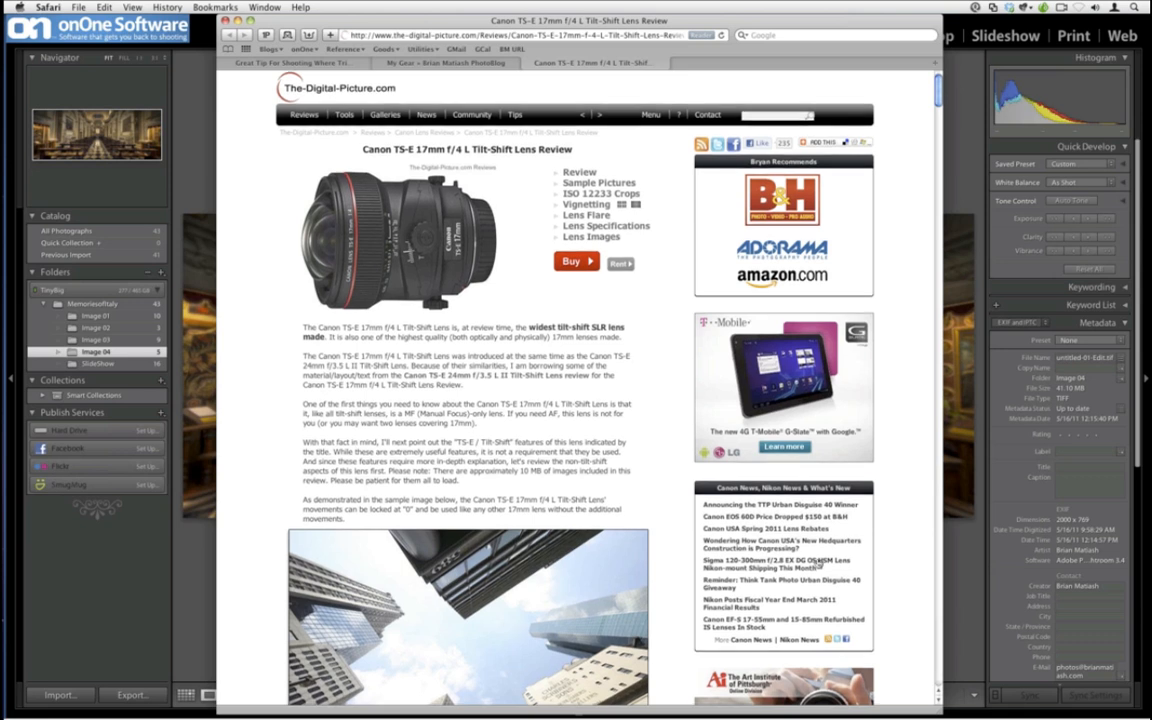
{"action": "scroll", "coordinate": [761, 504], "scroll_direction": "down", "scroll_amount": 15}
{"action": "scroll", "coordinate": [759, 506], "scroll_direction": "down", "scroll_amount": 2}
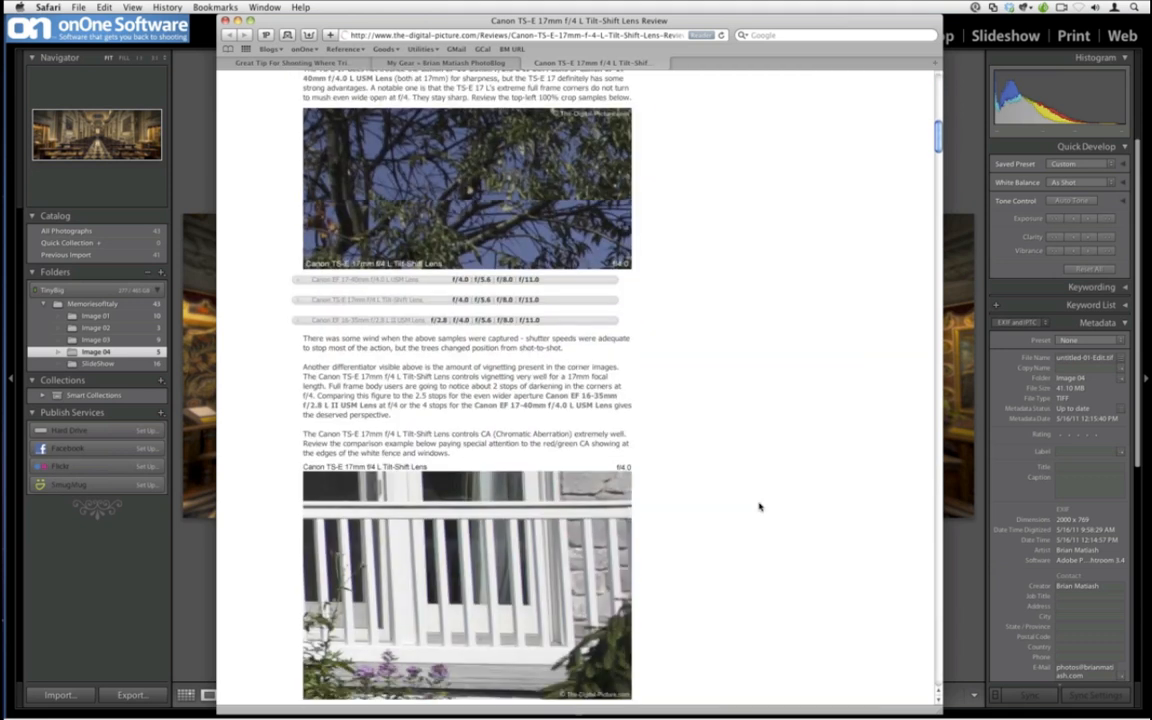
{"action": "scroll", "coordinate": [759, 506], "scroll_direction": "down", "scroll_amount": 10}
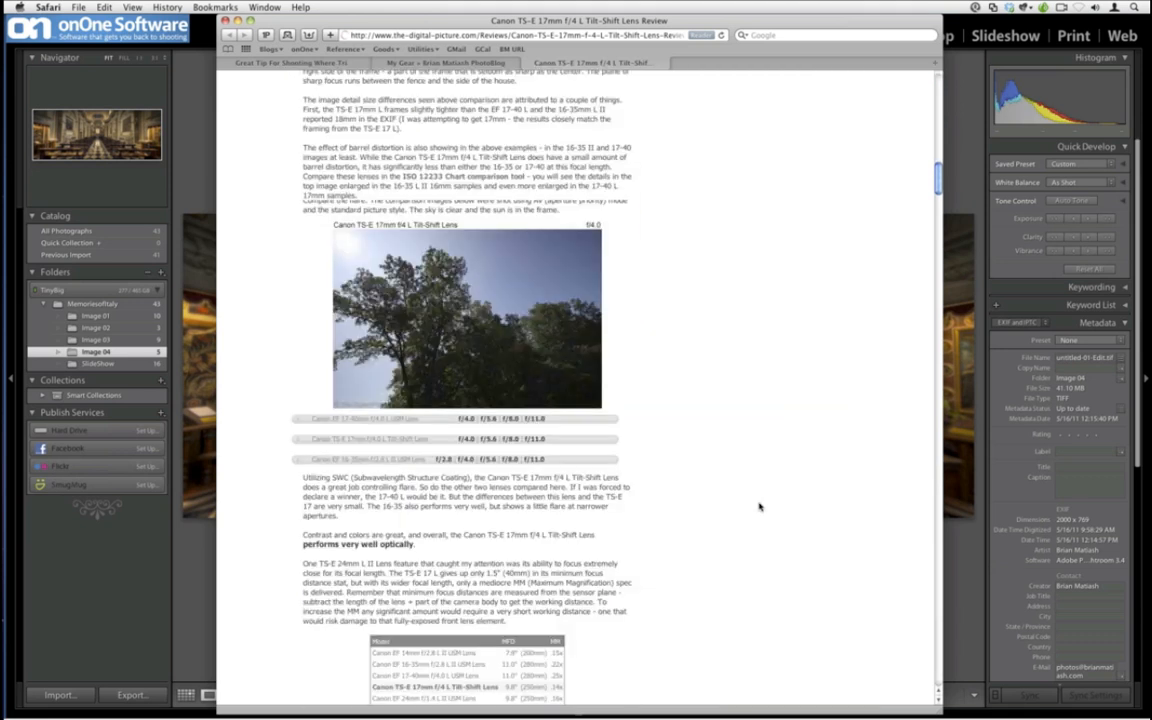
{"action": "scroll", "coordinate": [759, 506], "scroll_direction": "down", "scroll_amount": 7}
{"action": "scroll", "coordinate": [759, 506], "scroll_direction": "down", "scroll_amount": 10}
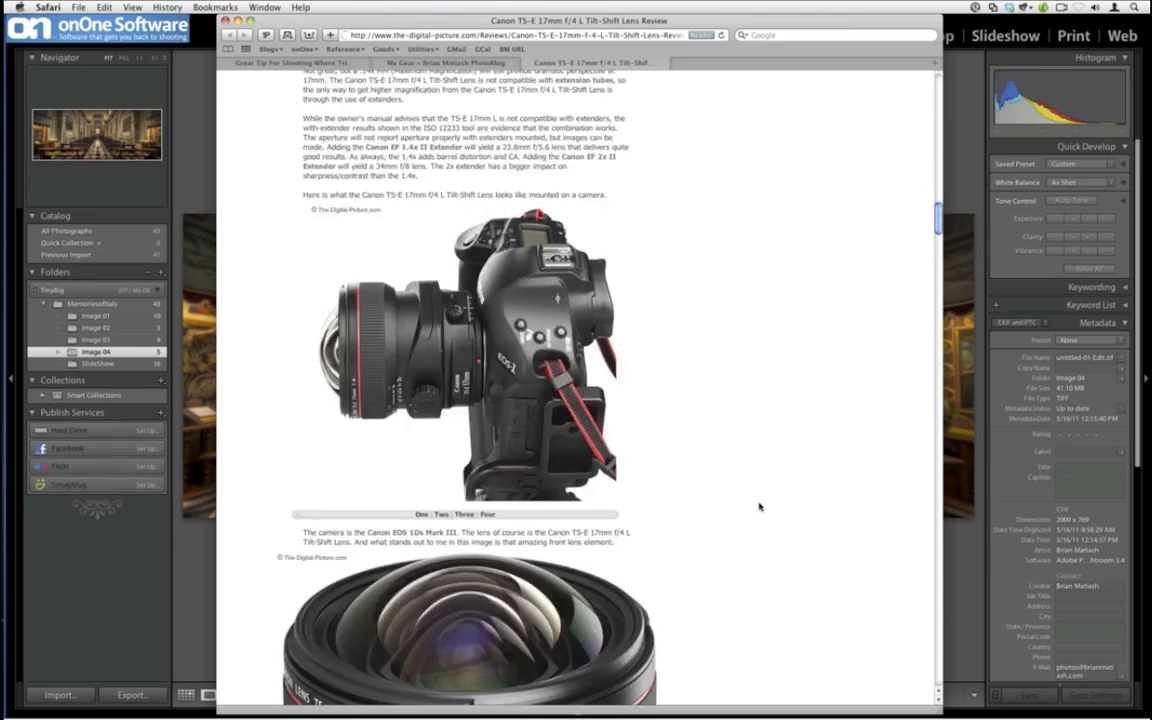
{"action": "scroll", "coordinate": [759, 506], "scroll_direction": "down", "scroll_amount": 20}
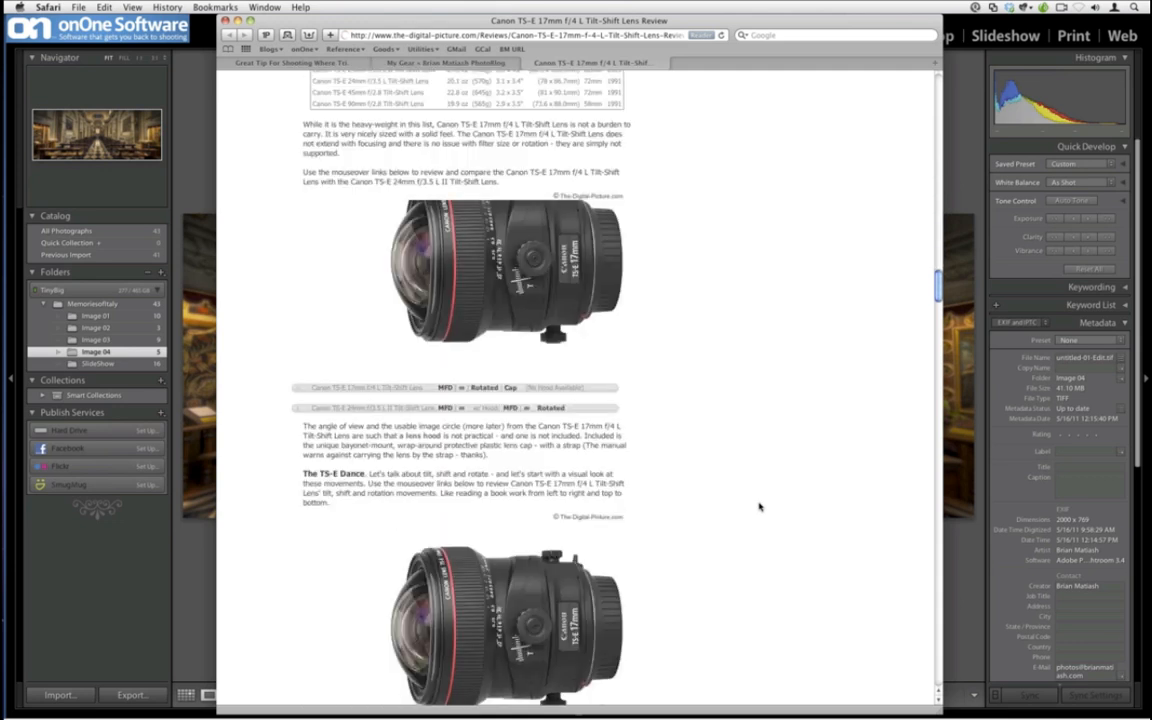
{"action": "scroll", "coordinate": [759, 506], "scroll_direction": "down", "scroll_amount": 1}
{"action": "scroll", "coordinate": [759, 506], "scroll_direction": "down", "scroll_amount": 5}
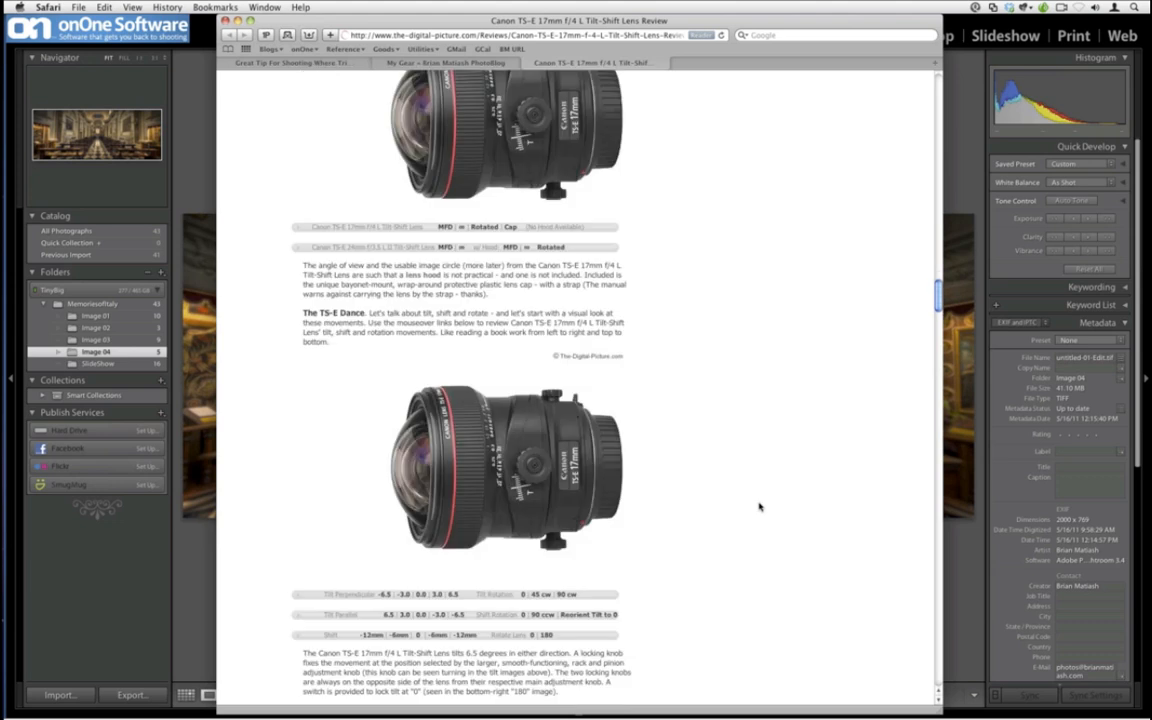
{"action": "scroll", "coordinate": [759, 506], "scroll_direction": "down", "scroll_amount": 1}
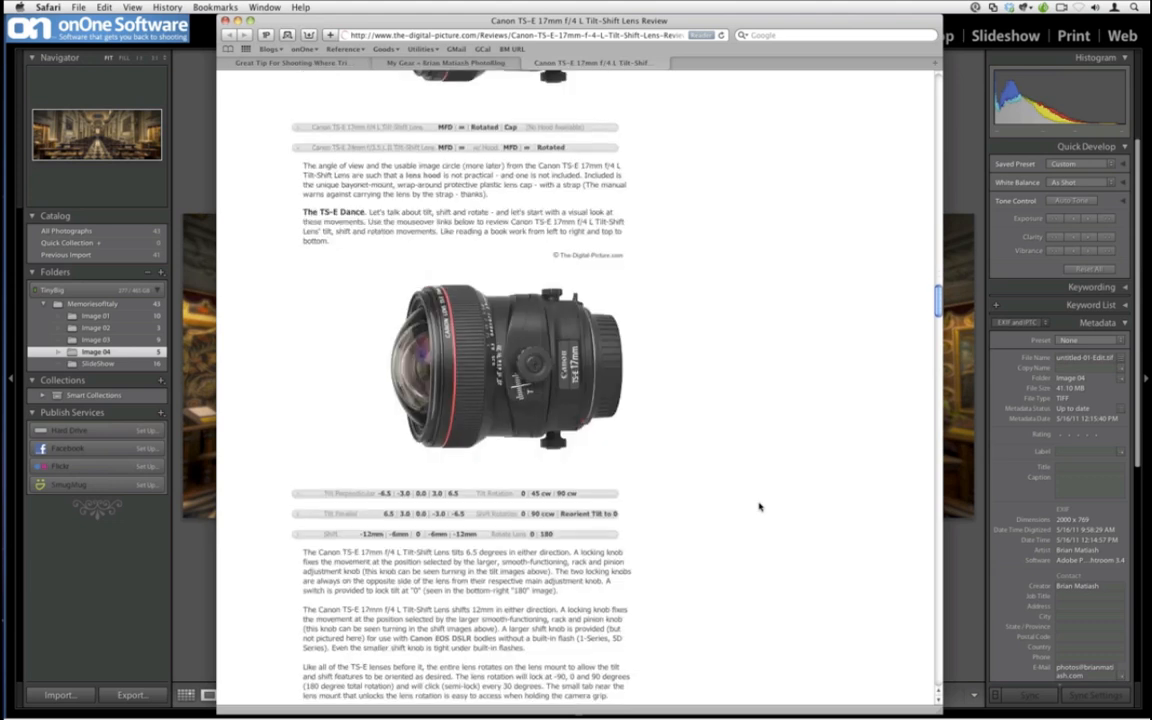
{"action": "scroll", "coordinate": [759, 506], "scroll_direction": "down", "scroll_amount": 2}
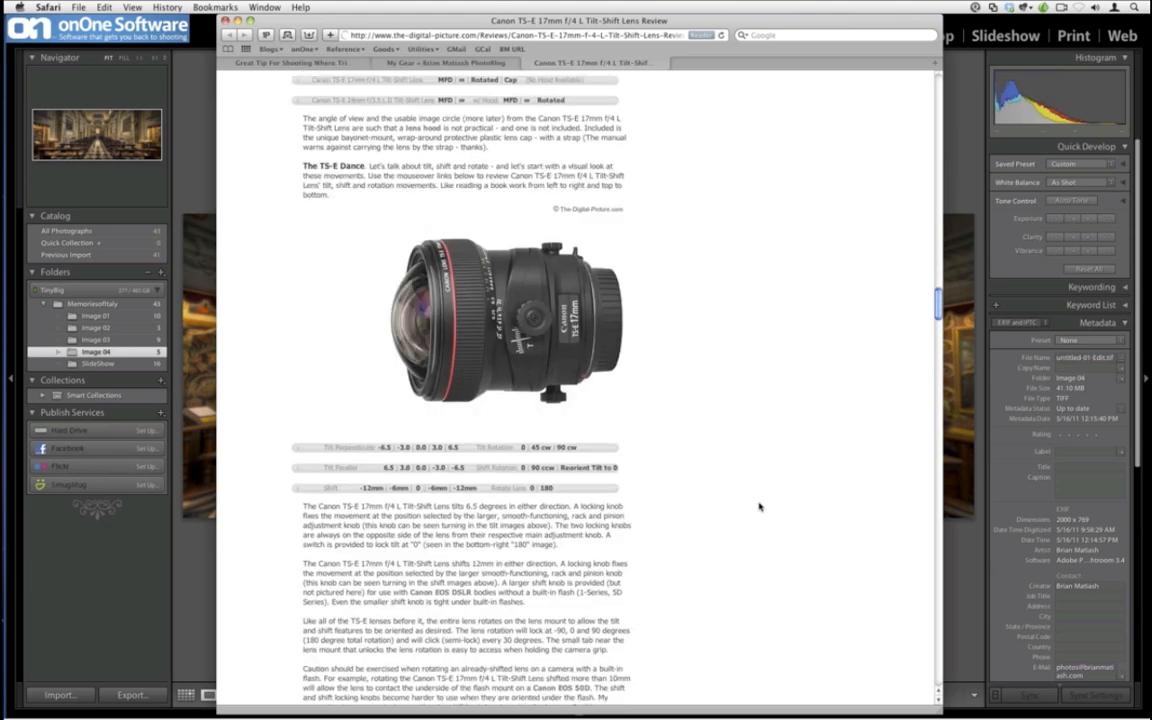
Examine the rest of the lens review, from the tilt and shift sample photos to the price and shopping resources.
{"action": "scroll", "coordinate": [759, 506], "scroll_direction": "down", "scroll_amount": 15}
{"action": "scroll", "coordinate": [759, 506], "scroll_direction": "down", "scroll_amount": 15}
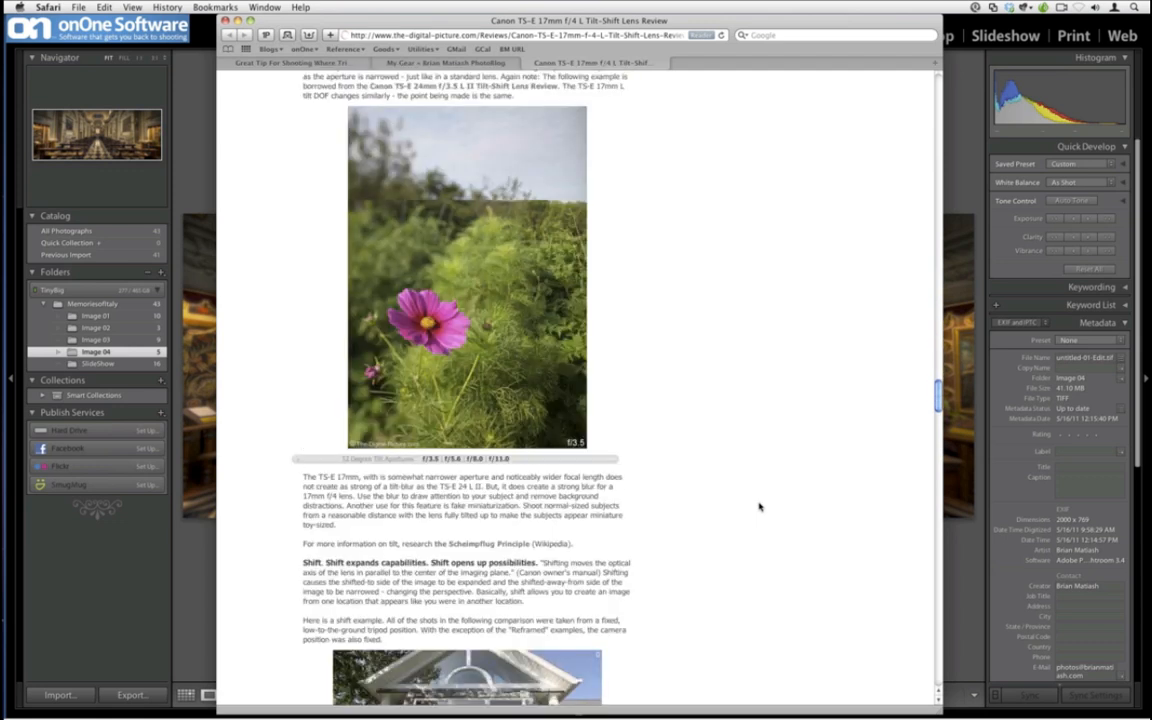
{"action": "scroll", "coordinate": [759, 506], "scroll_direction": "down", "scroll_amount": 15}
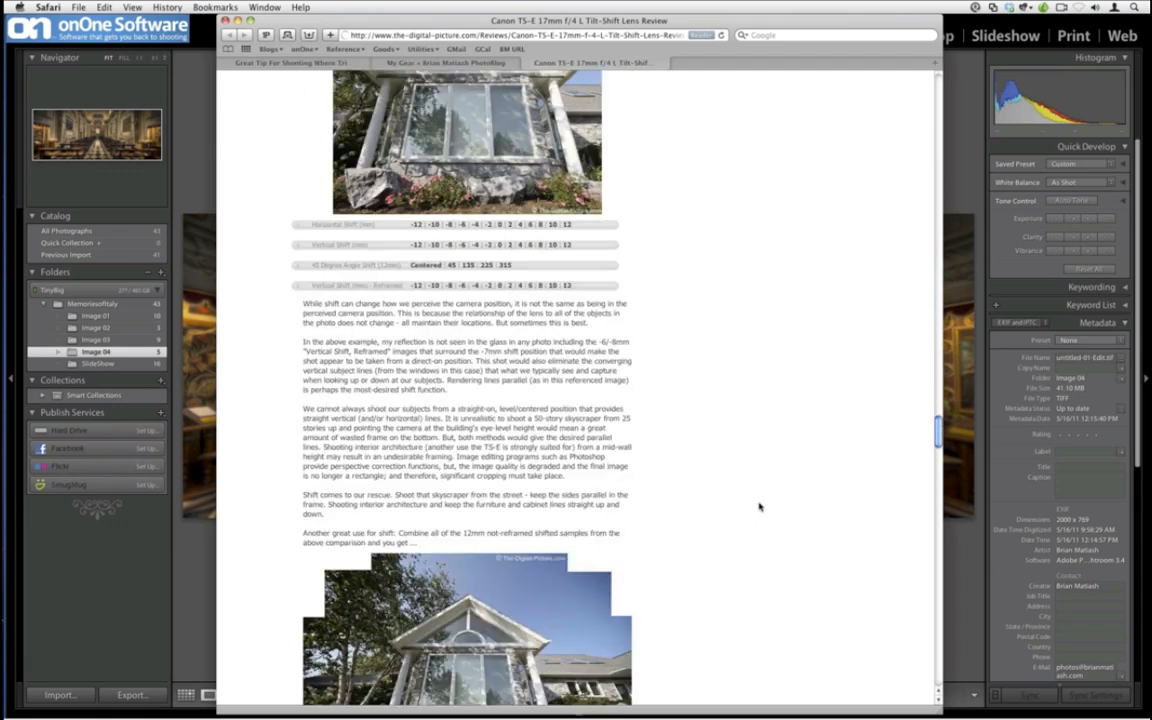
{"action": "scroll", "coordinate": [759, 506], "scroll_direction": "down", "scroll_amount": 10}
{"action": "scroll", "coordinate": [759, 506], "scroll_direction": "down", "scroll_amount": 15}
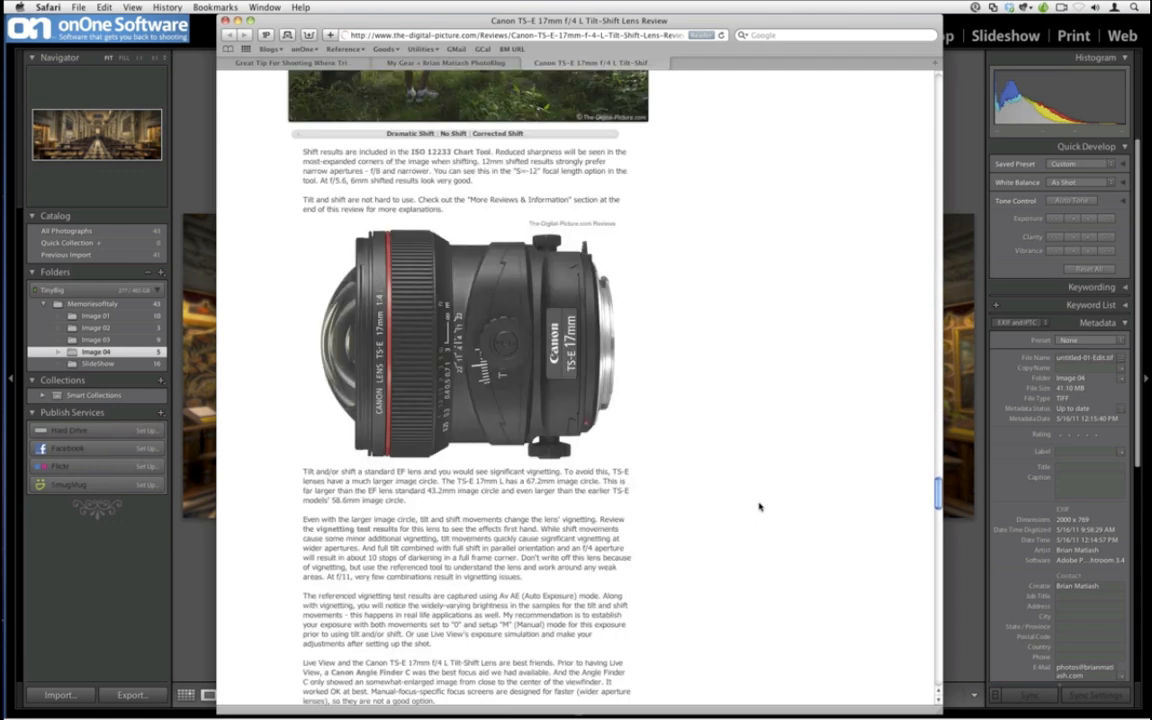
{"action": "scroll", "coordinate": [759, 506], "scroll_direction": "down", "scroll_amount": 15}
{"action": "scroll", "coordinate": [759, 506], "scroll_direction": "down", "scroll_amount": 8}
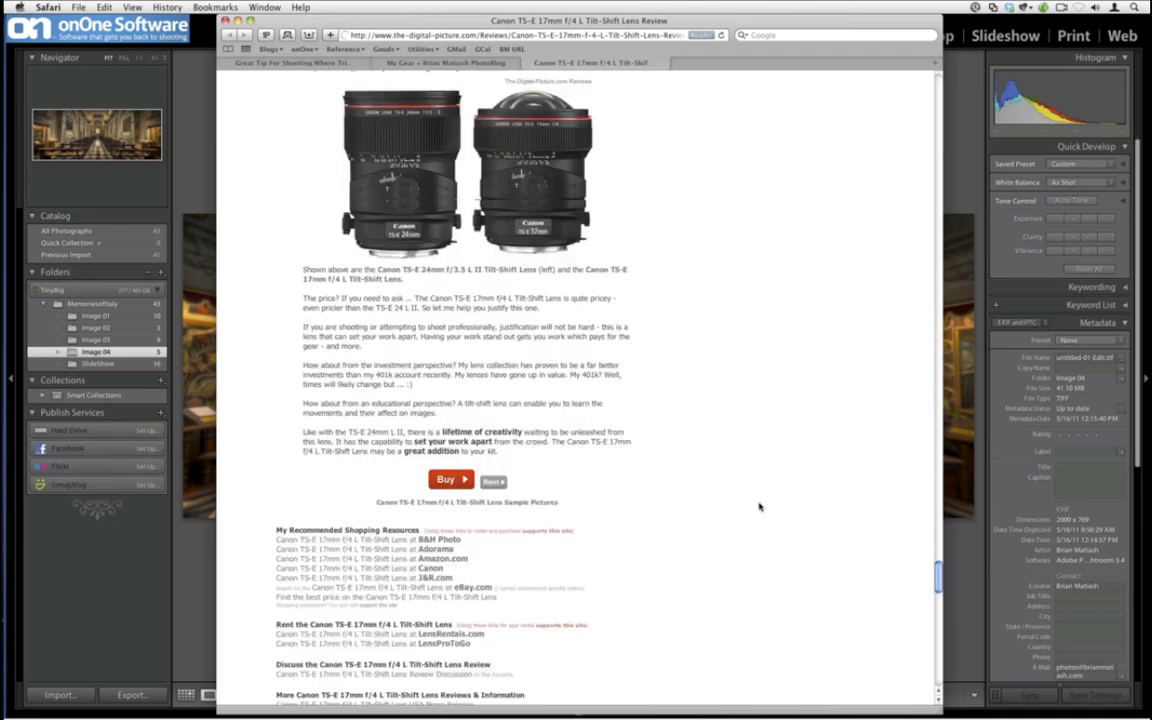
Return to the review's shift section and examine the house comparison photo at different horizontal shift values, including 12 mm.
{"action": "scroll", "coordinate": [759, 506], "scroll_direction": "up", "scroll_amount": 4}
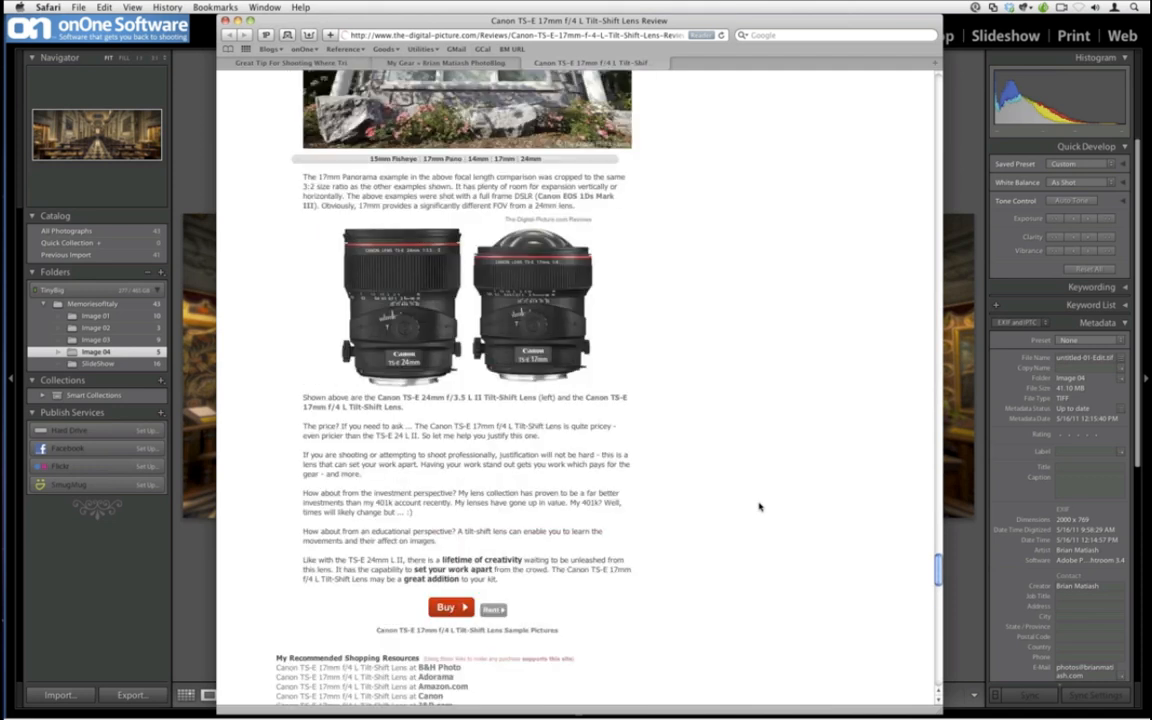
{"action": "scroll", "coordinate": [759, 506], "scroll_direction": "up", "scroll_amount": 15}
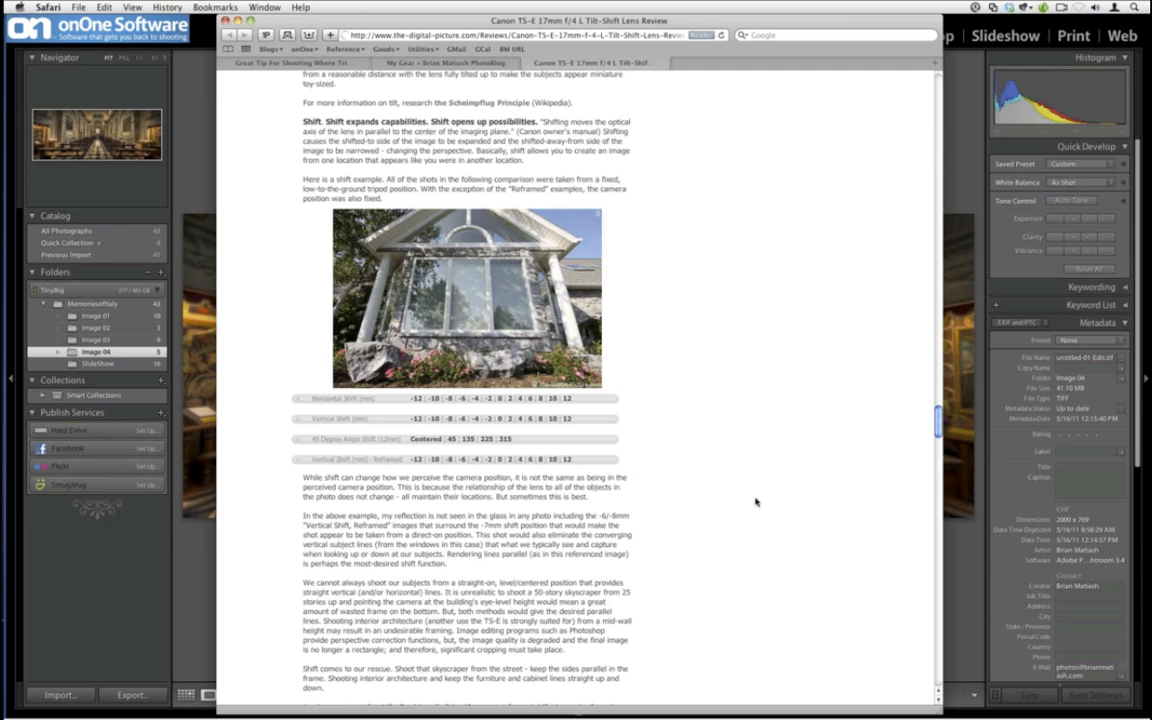
{"action": "scroll", "coordinate": [757, 502], "scroll_direction": "up", "scroll_amount": 4}
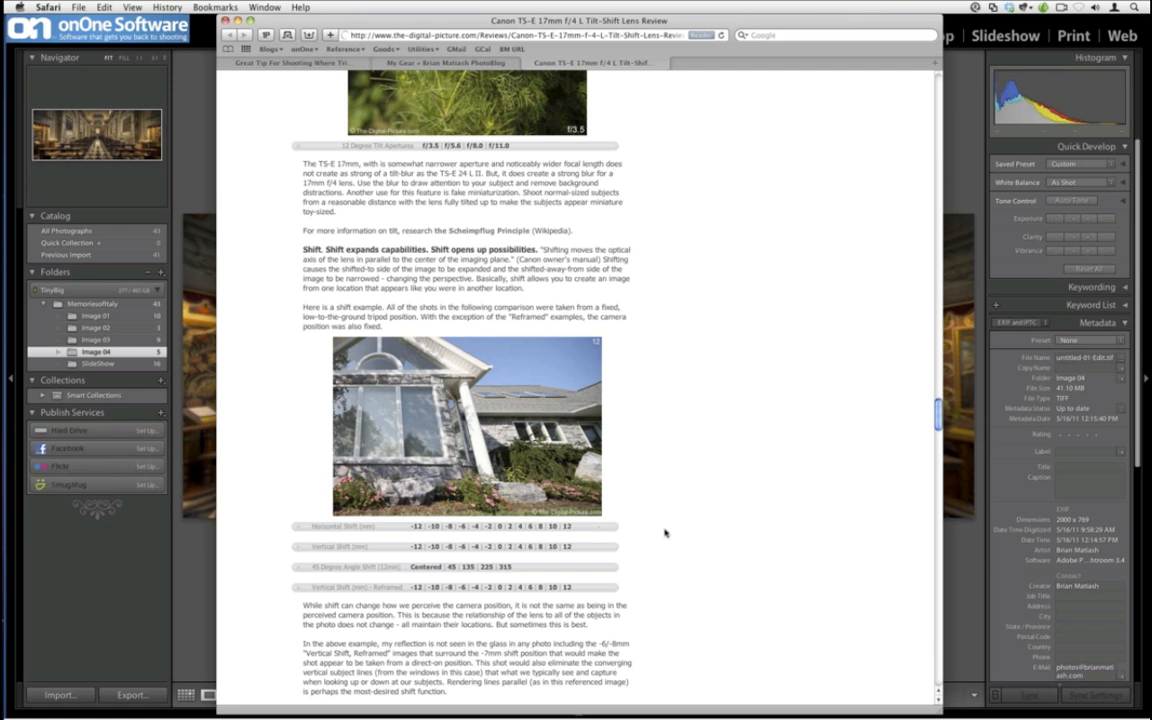
{"action": "scroll", "coordinate": [665, 533], "scroll_direction": "down", "scroll_amount": 1}
{"action": "scroll", "coordinate": [665, 533], "scroll_direction": "down", "scroll_amount": 3}
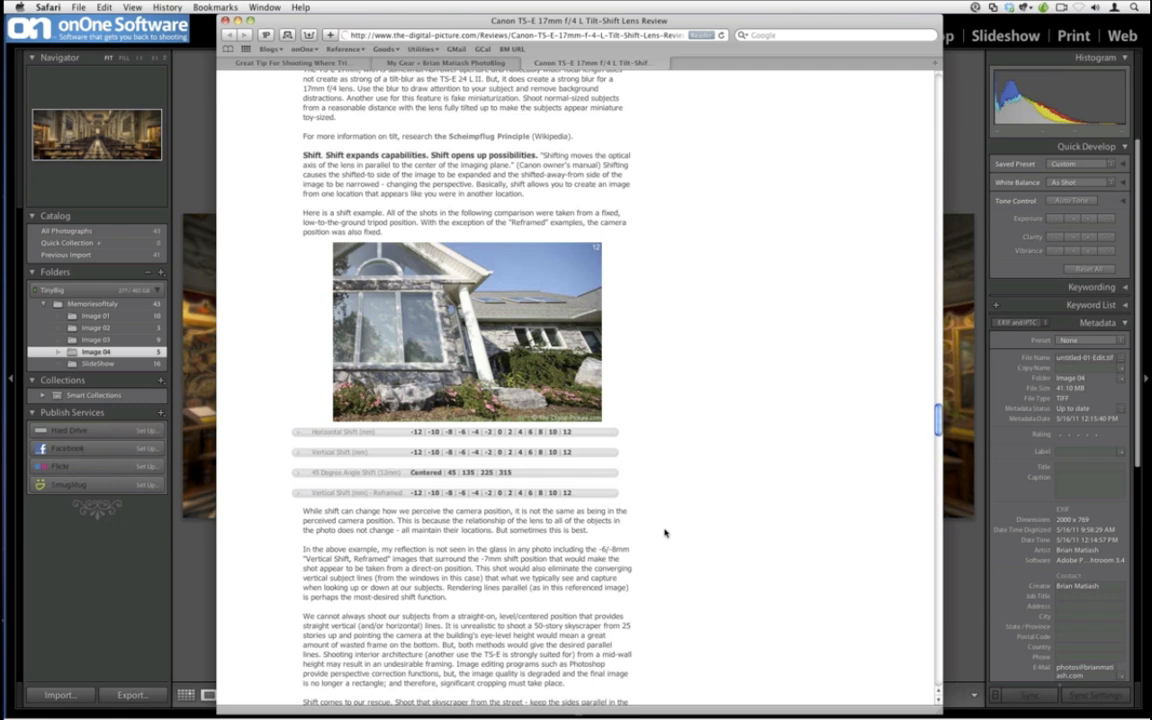
{"action": "scroll", "coordinate": [665, 533], "scroll_direction": "down", "scroll_amount": 2}
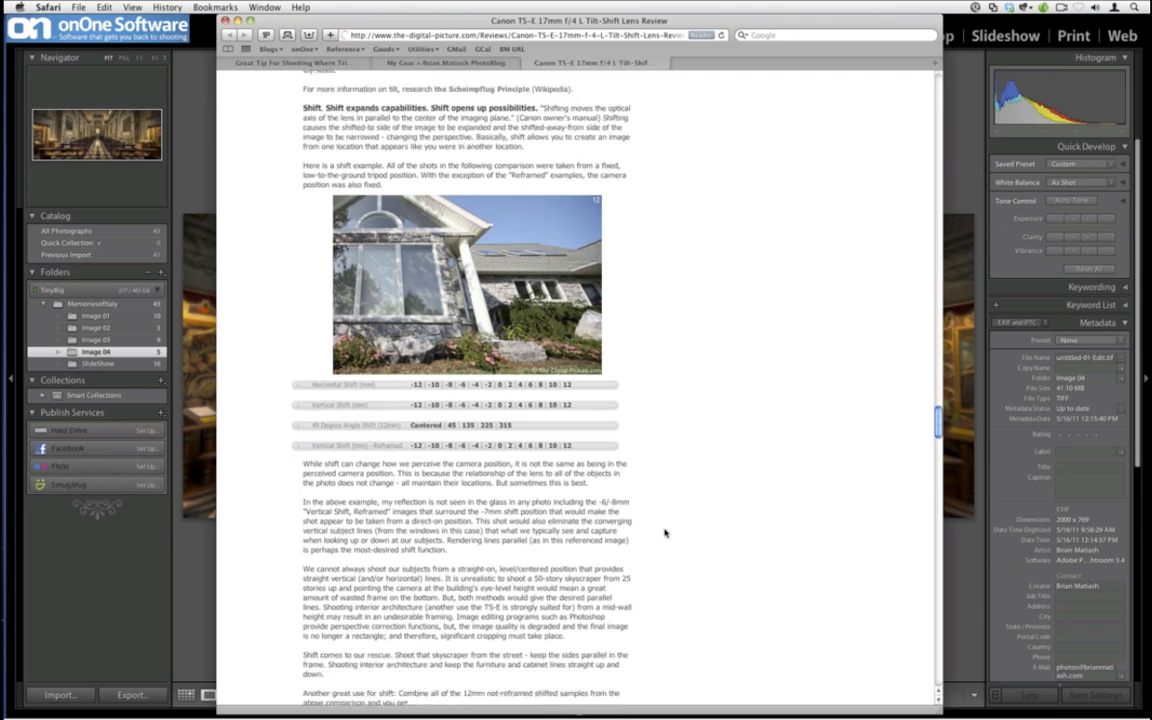
{"action": "scroll", "coordinate": [665, 533], "scroll_direction": "down", "scroll_amount": 2}
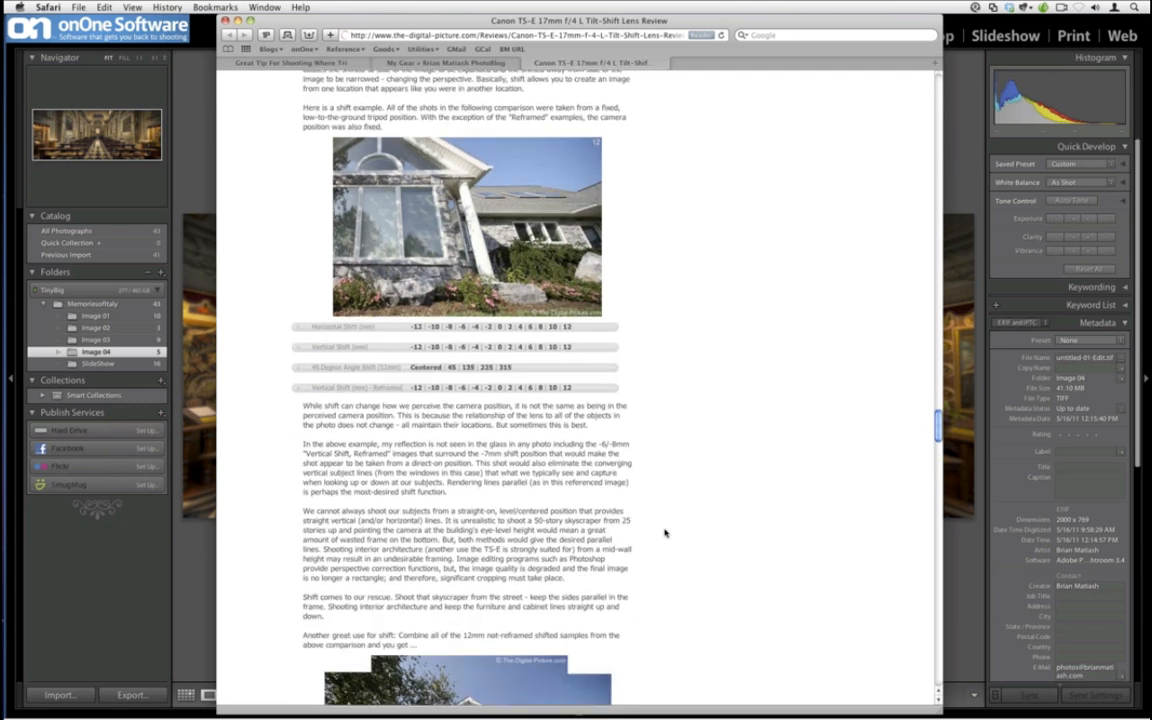
Search Google for "autopano giga" in a new tab and open Kolor's Autopano Giga 2.5 page.
{"action": "key", "text": "super+t"}
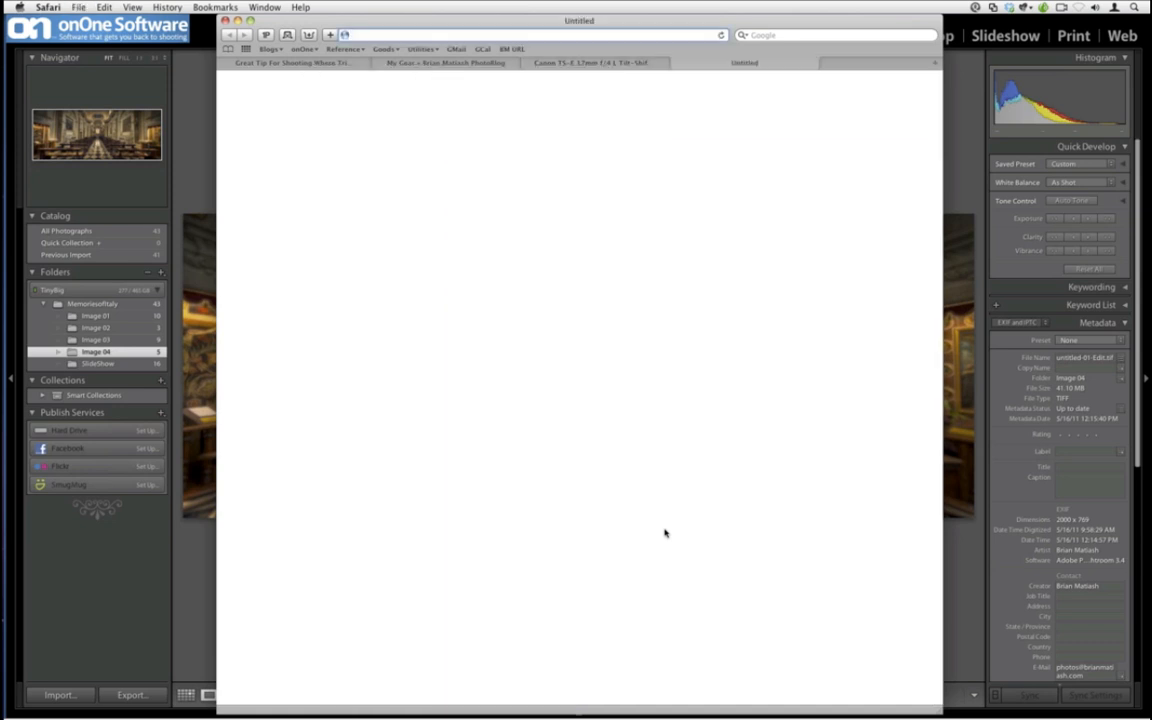
{"action": "key", "text": "super+alt+f"}
{"action": "type", "text": "autopano giga"}
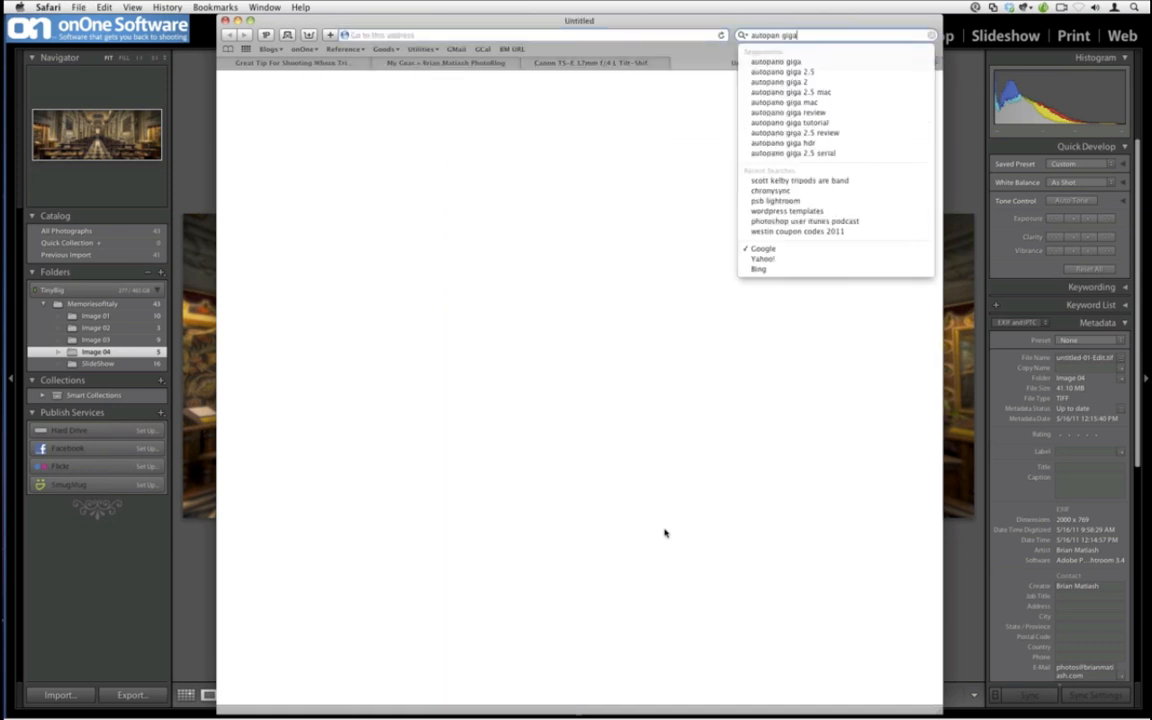
{"action": "key", "text": "Return"}
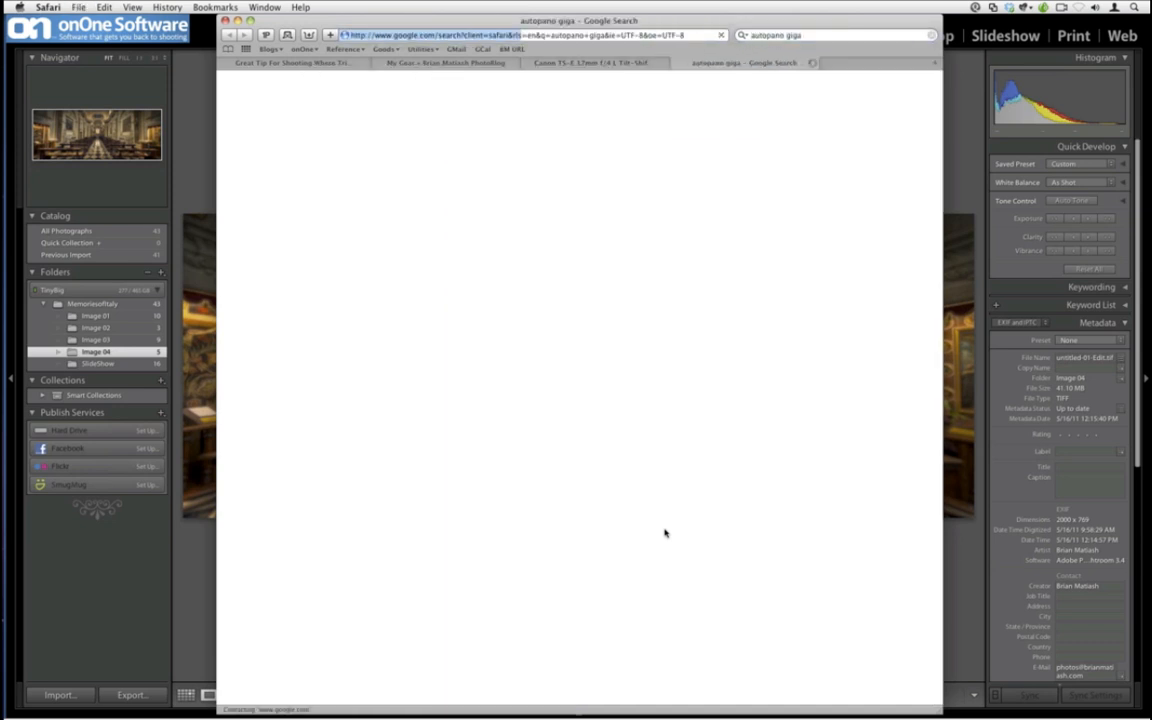
{"action": "left_click", "coordinate": [424, 151]}
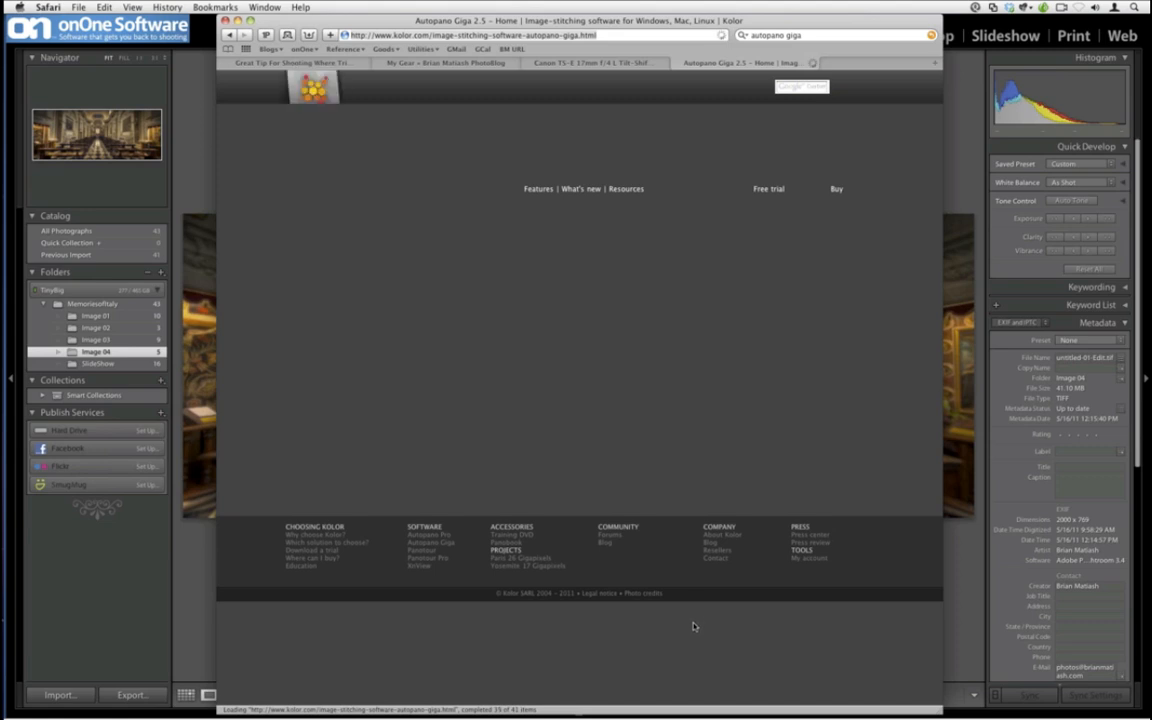
Open the Amazon home page in a new tab.
{"action": "key", "text": "super+t"}
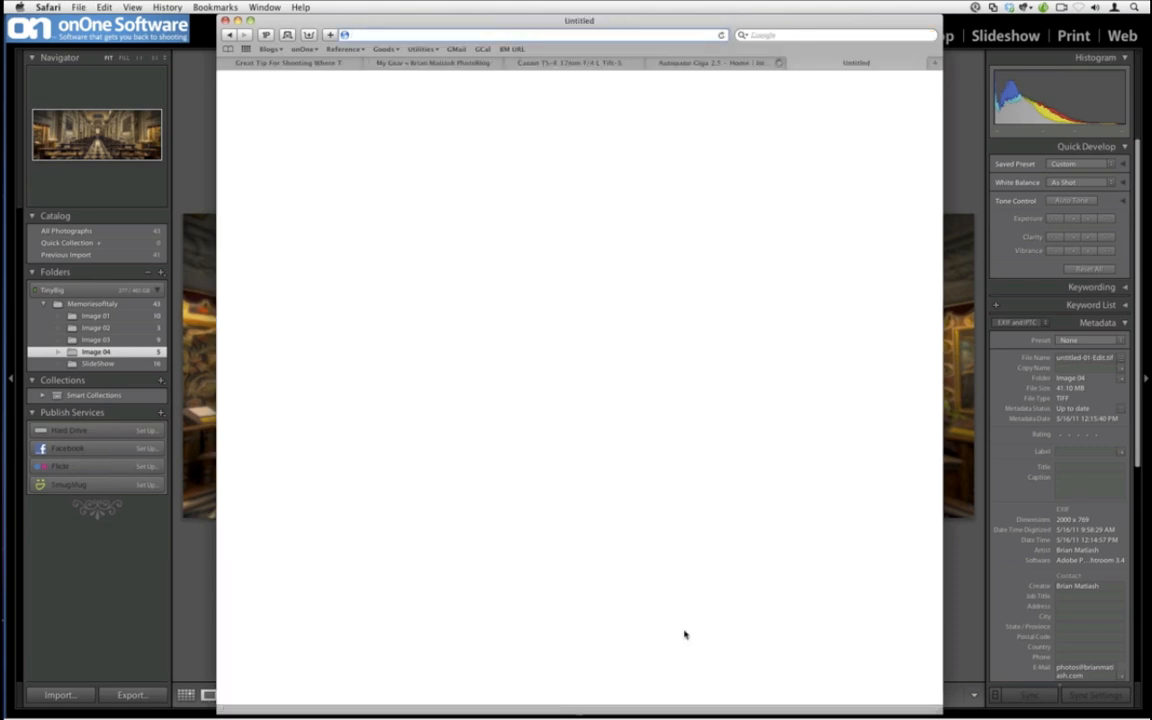
{"action": "type", "text": "amazon"}
{"action": "key", "text": "Return"}
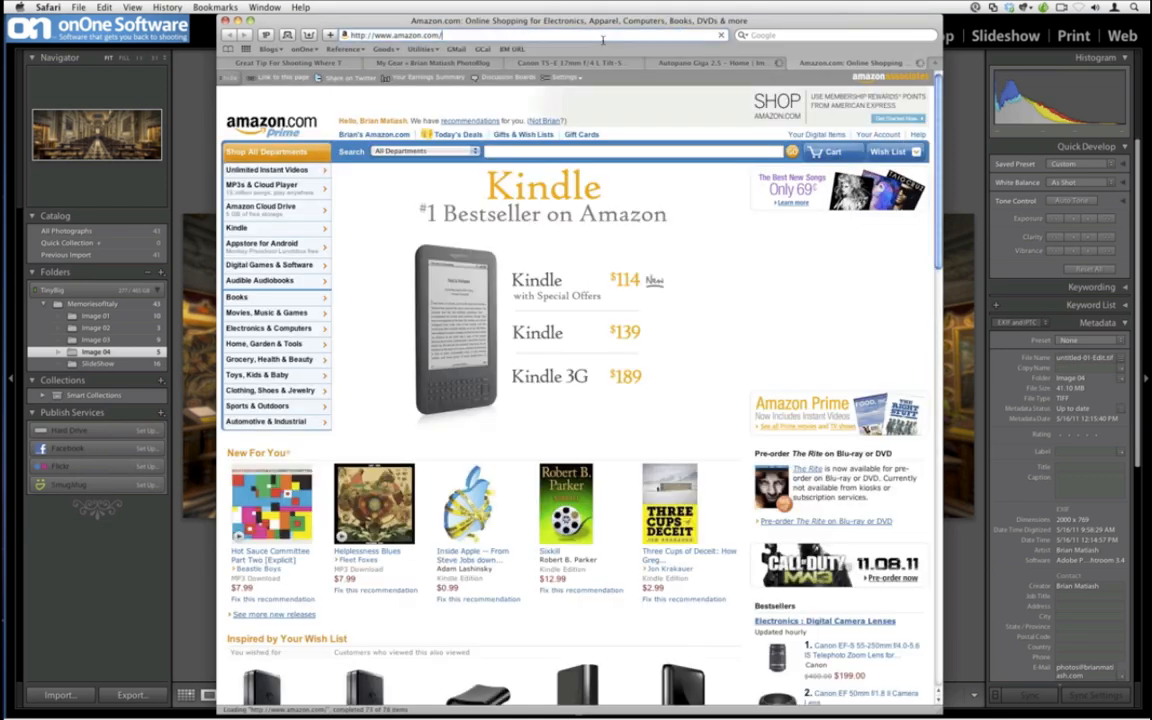
Replace the Amazon page with epson.com and open Epson's North American website for the United States.
{"action": "type", "text": "epson.com"}
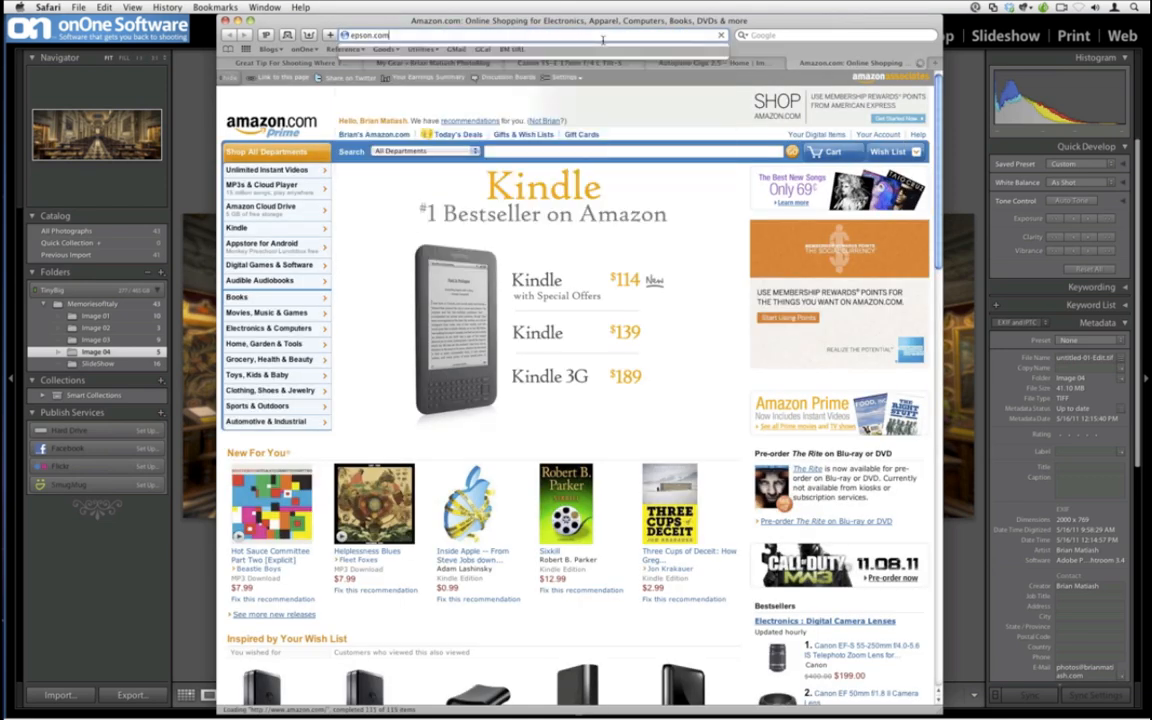
{"action": "key", "text": "Return"}
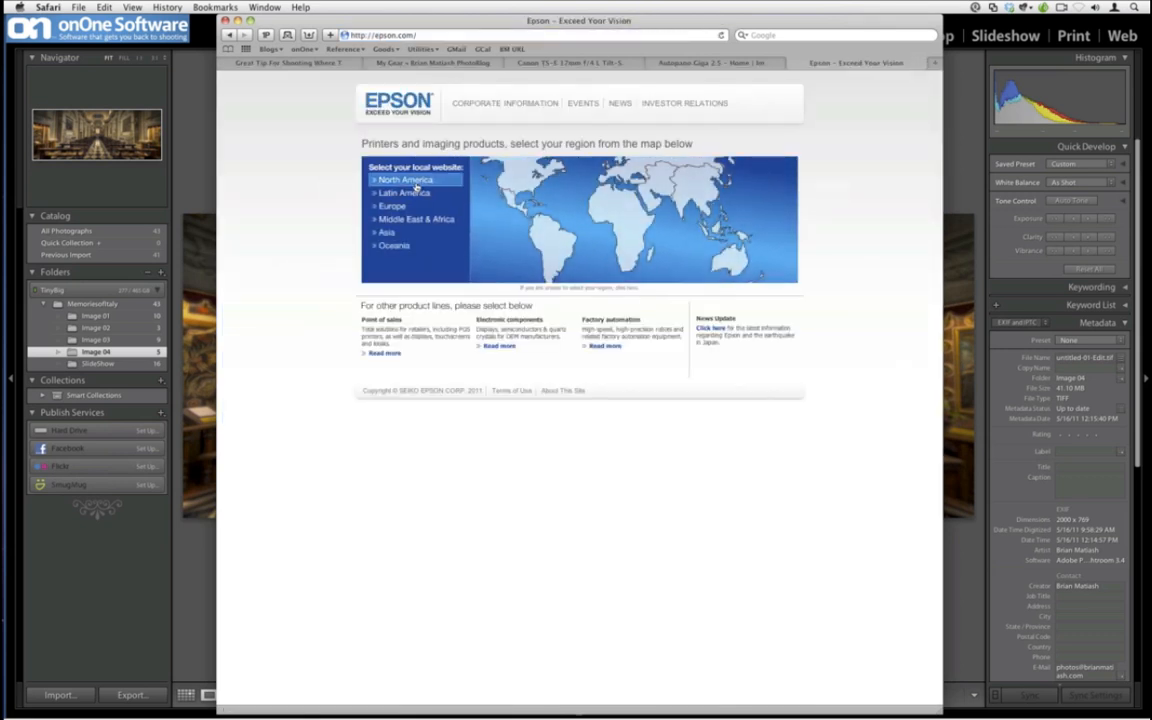
{"action": "left_click", "coordinate": [415, 184]}
{"action": "left_click", "coordinate": [492, 171]}
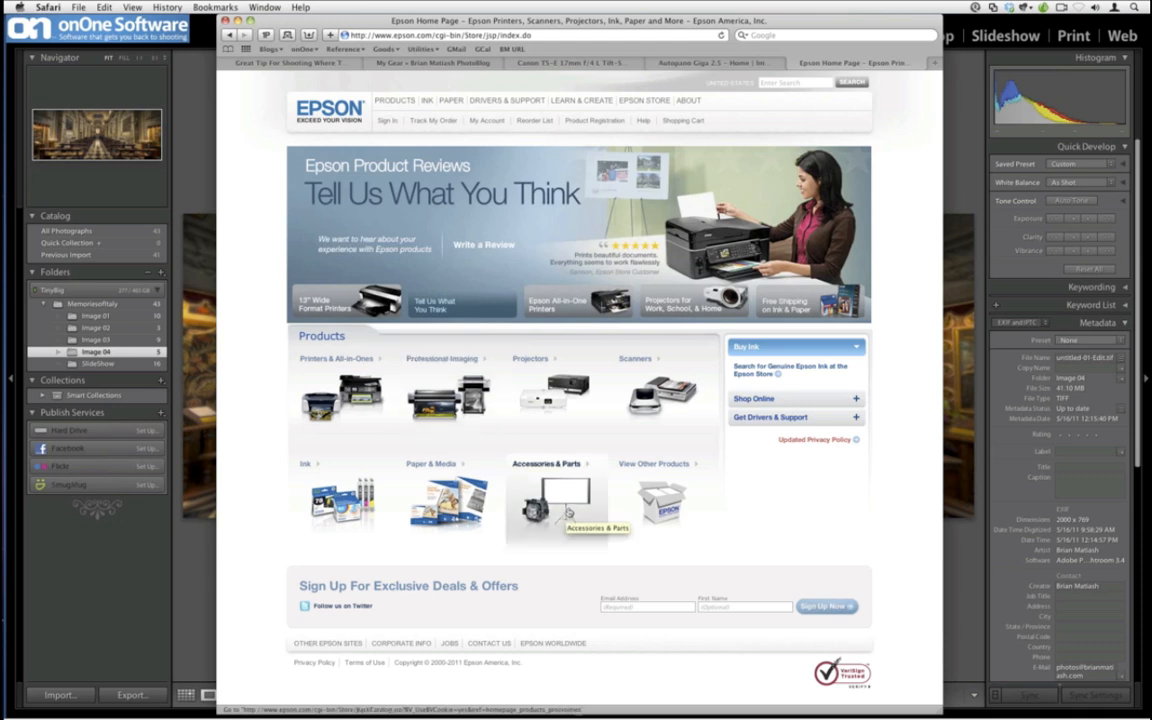
Open Epson's Digital Photography category from the full product list and highlight the X-Rite ColorMunki Photo name.
{"action": "left_click", "coordinate": [662, 500]}
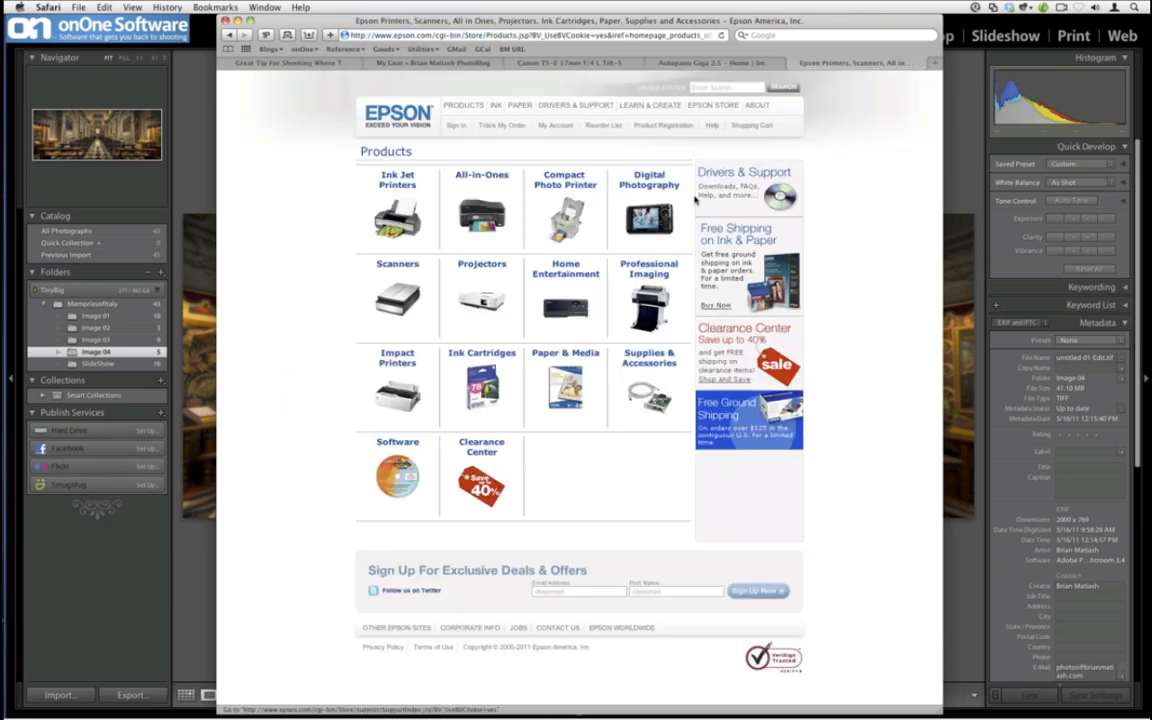
{"action": "left_click", "coordinate": [645, 180]}
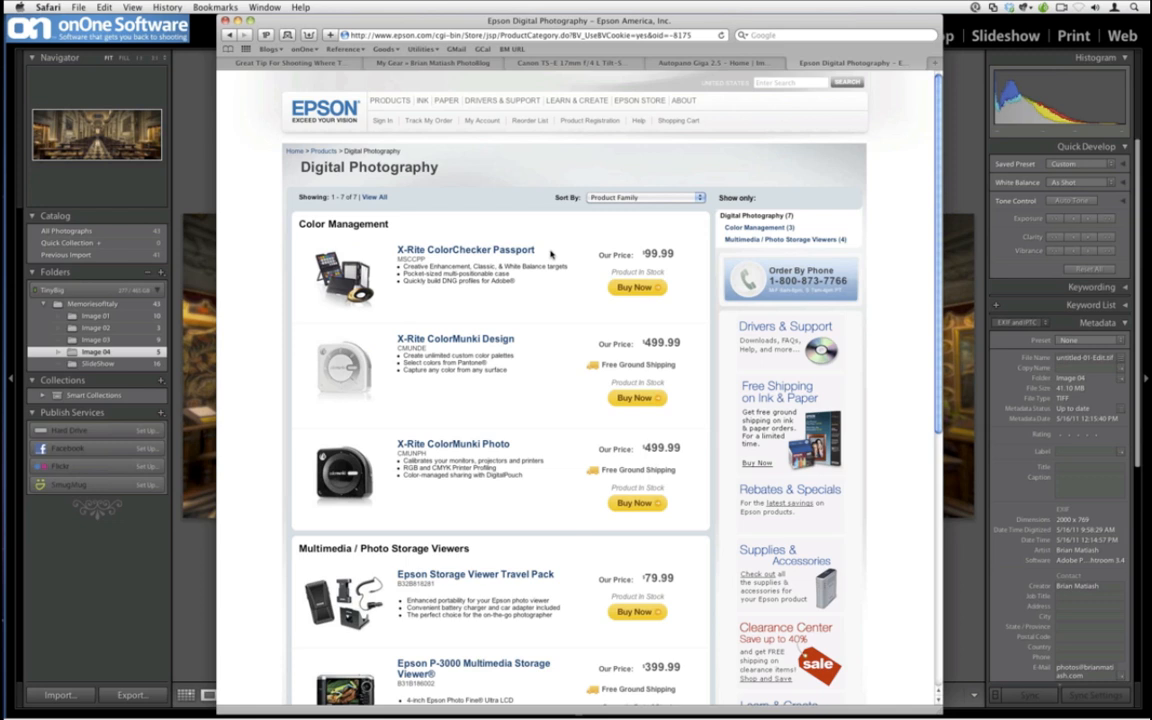
{"action": "scroll", "coordinate": [533, 391], "scroll_direction": "down", "scroll_amount": 1}
{"action": "left_click_drag", "start_coordinate": [533, 391], "coordinate": [397, 396]}
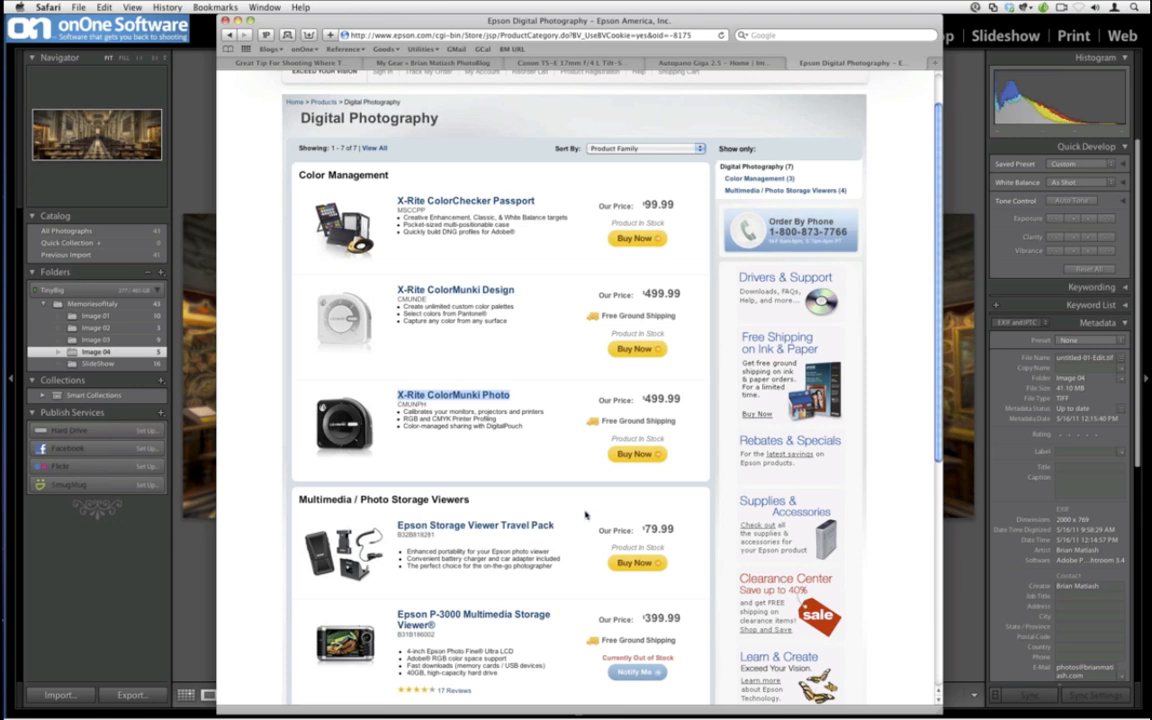
Open the Epson P-7000 Multimedia Storage Viewer product page and view its top photo and both front photos.
{"action": "scroll", "coordinate": [585, 515], "scroll_direction": "down", "scroll_amount": 8}
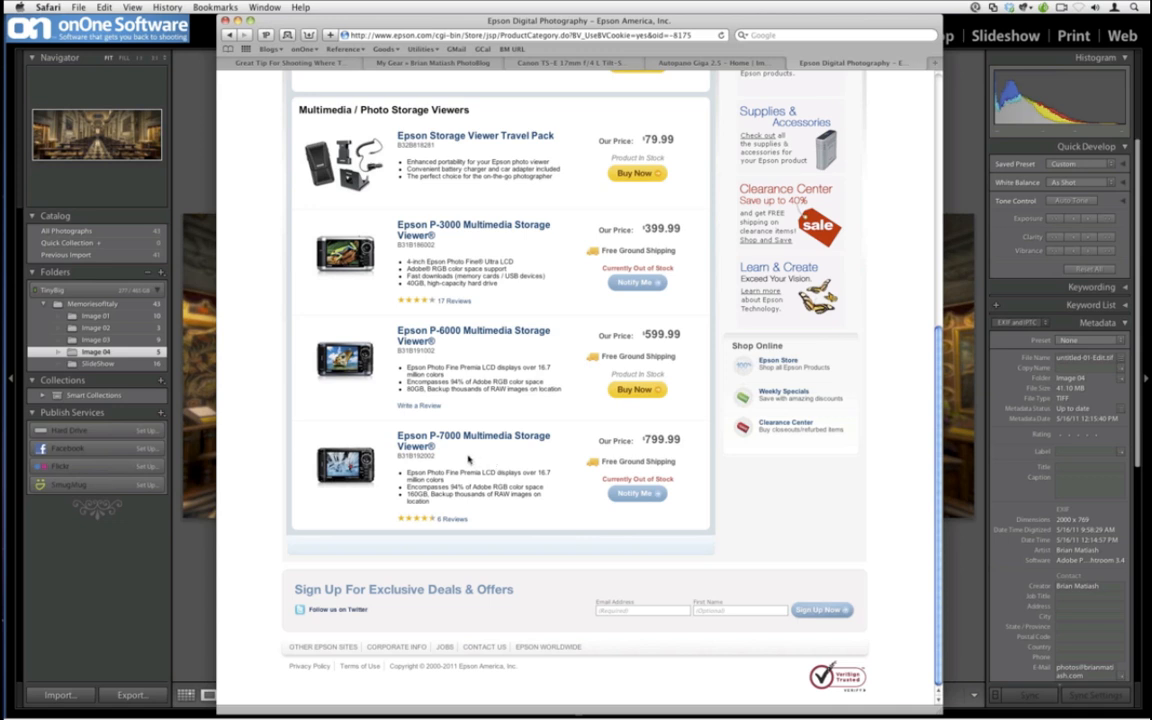
{"action": "left_click", "coordinate": [383, 432]}
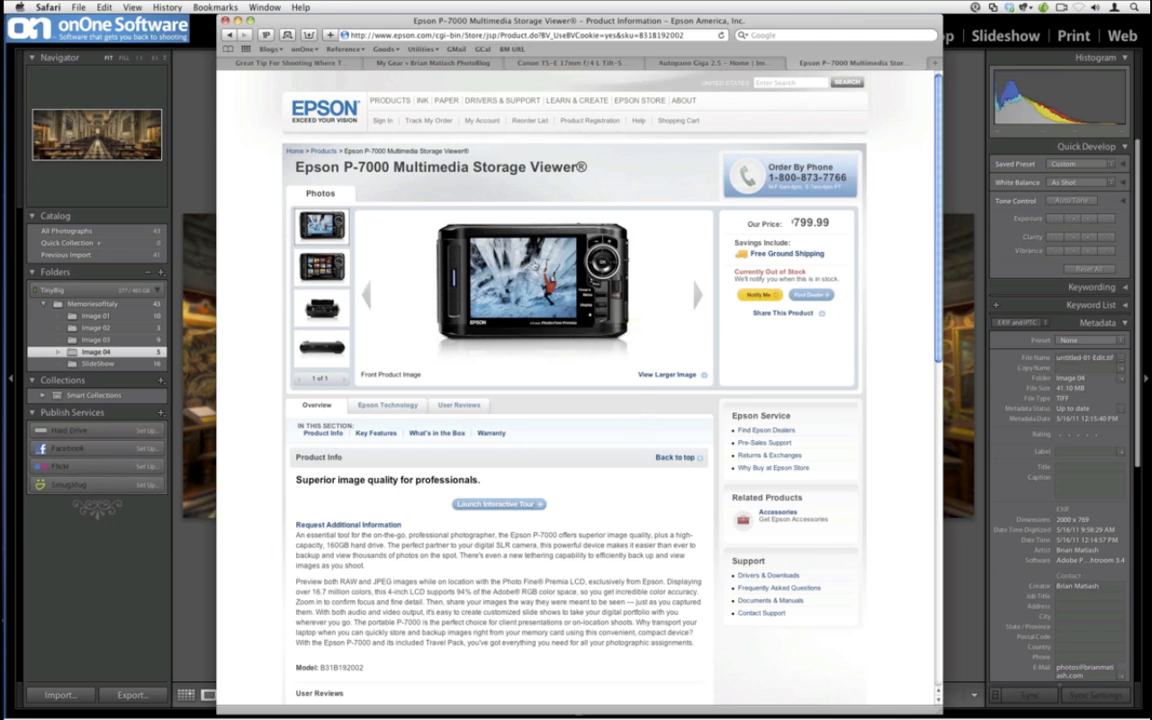
{"action": "left_click", "coordinate": [322, 346]}
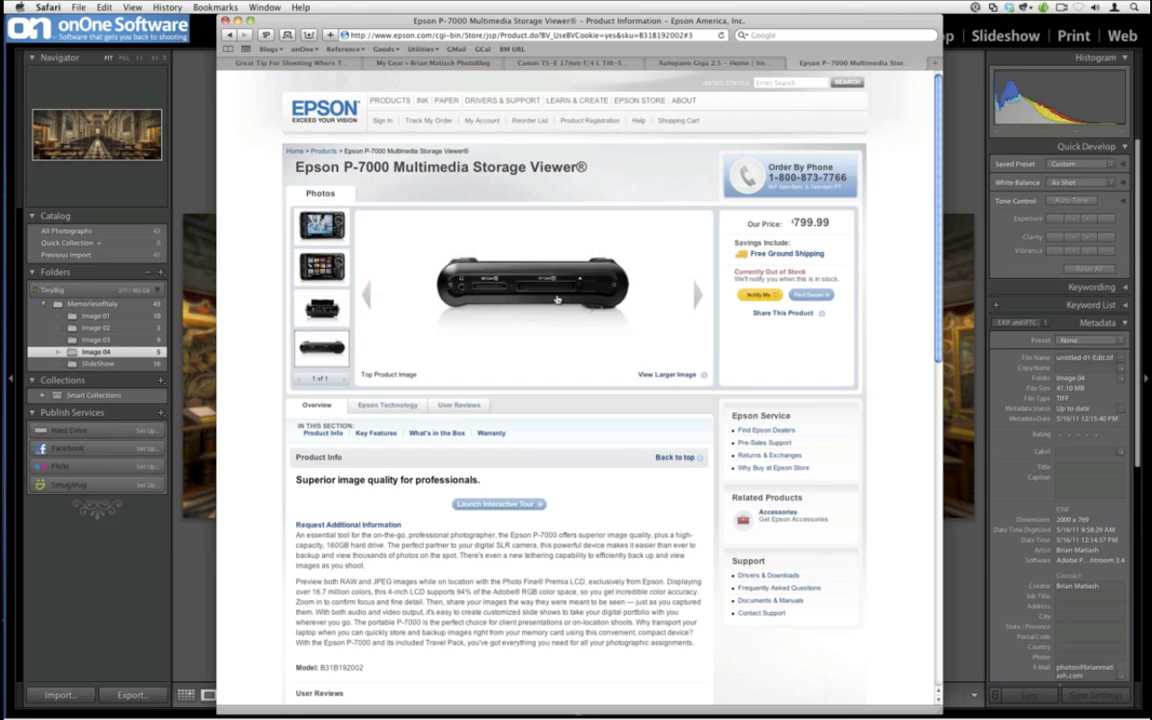
{"action": "left_click", "coordinate": [316, 280]}
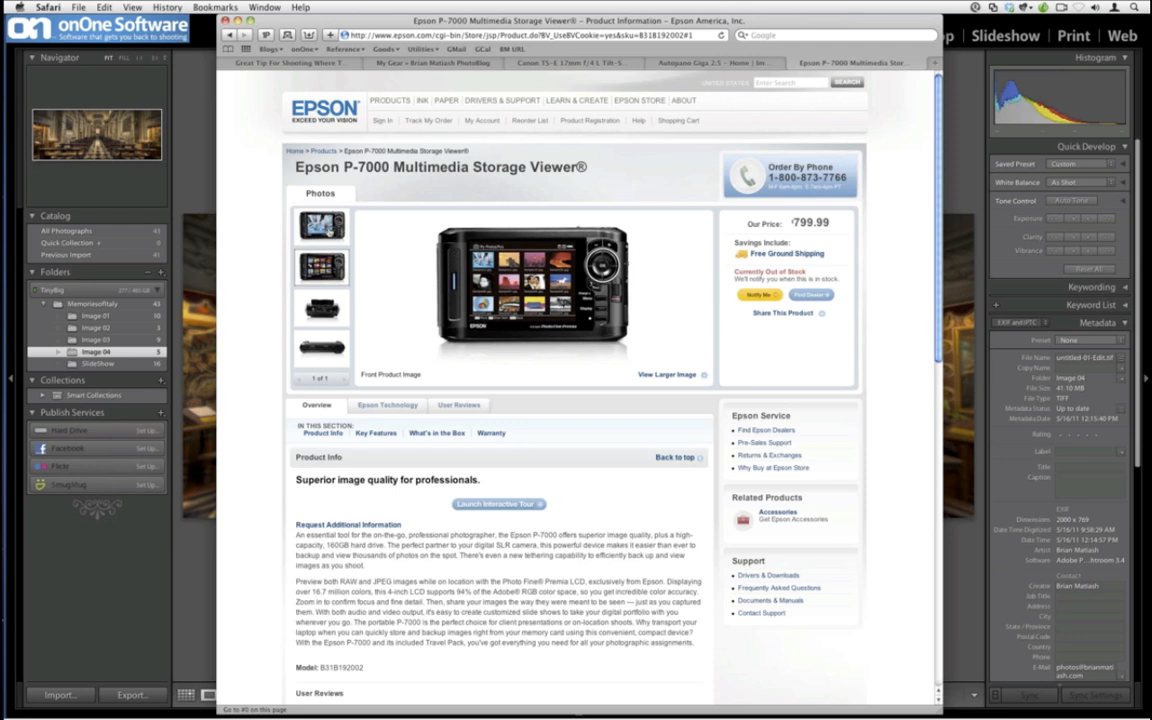
{"action": "left_click", "coordinate": [325, 226]}
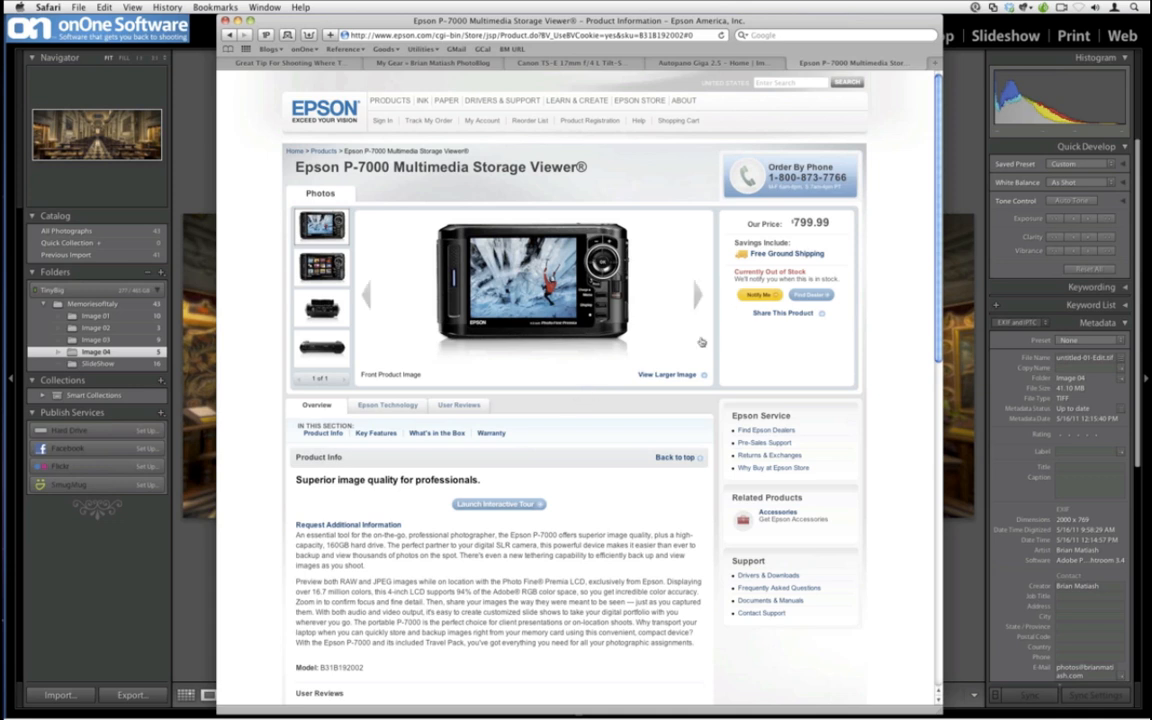
Open amazon.com in a new tab and search it for "epson p8000".
{"action": "key", "text": "super+t"}
{"action": "type", "text": "amazon.com"}
{"action": "key", "text": "Return"}
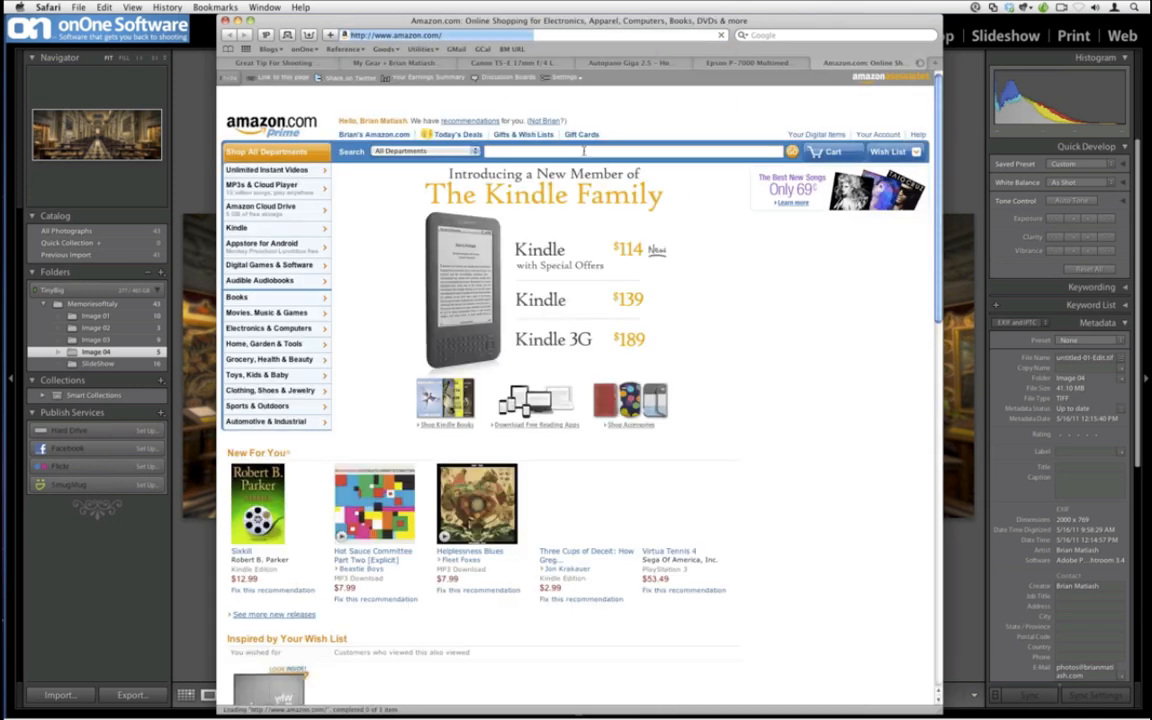
{"action": "type", "text": "epson"}
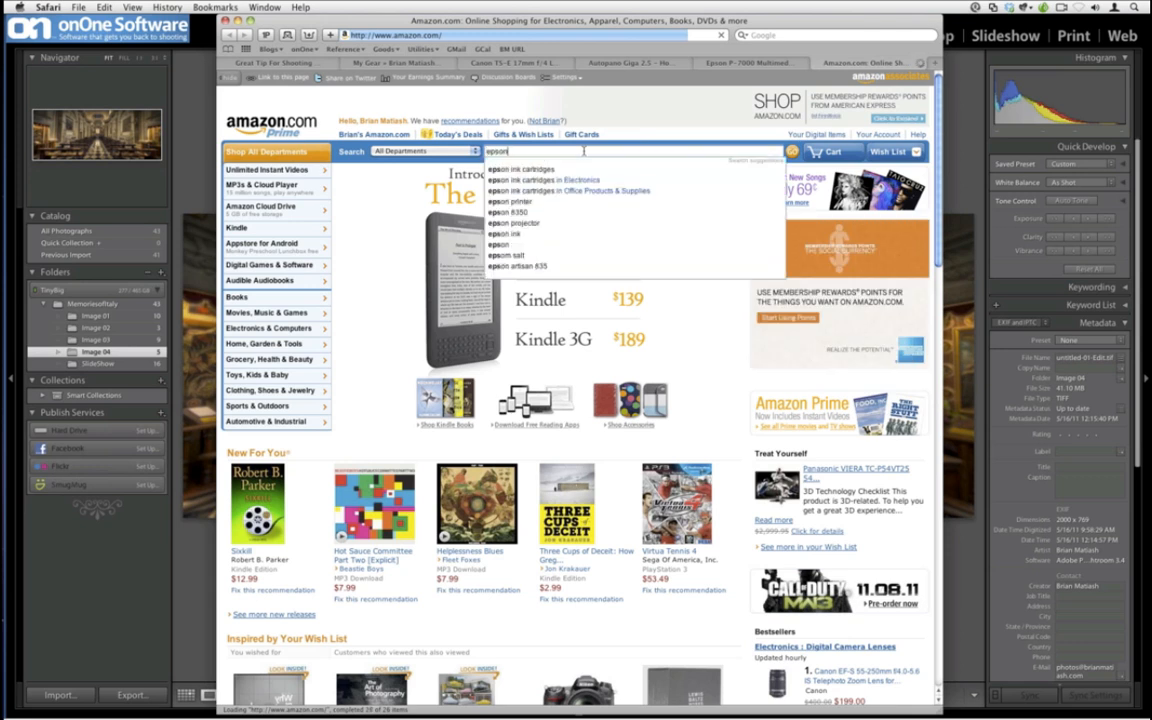
{"action": "type", "text": " p8000"}
{"action": "key", "text": "Return"}
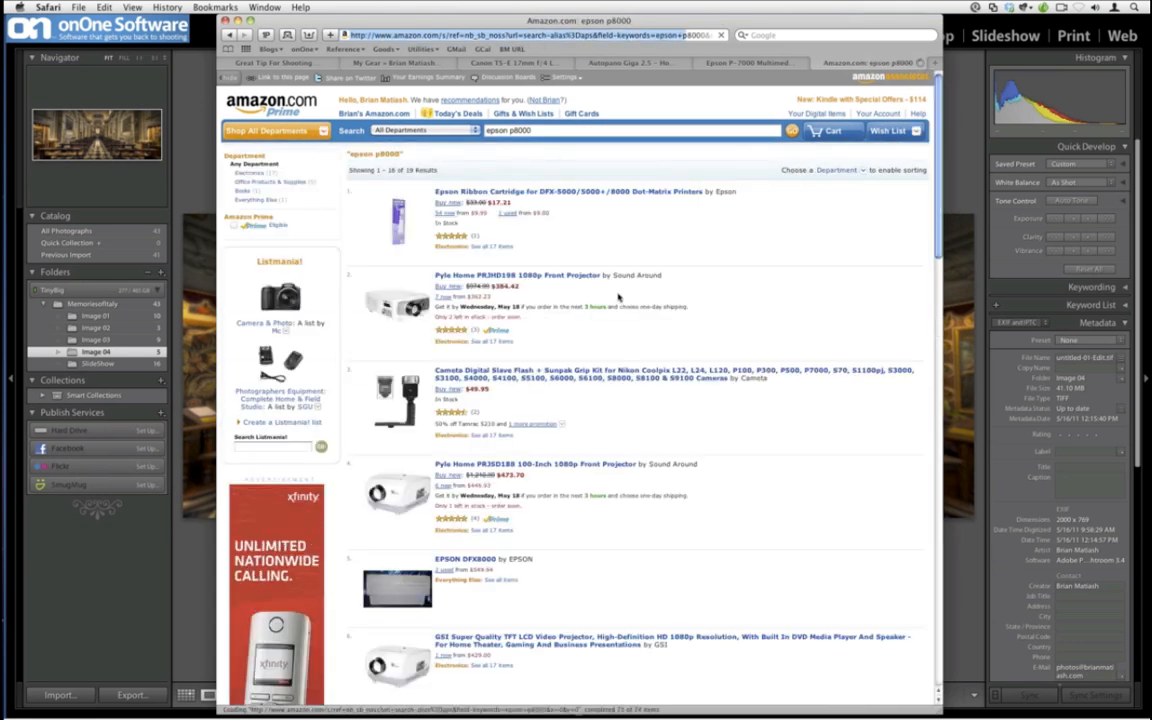
Close the Amazon, Epson P-7000 and Autopano Giga tabs.
{"action": "key", "text": "super+w"}
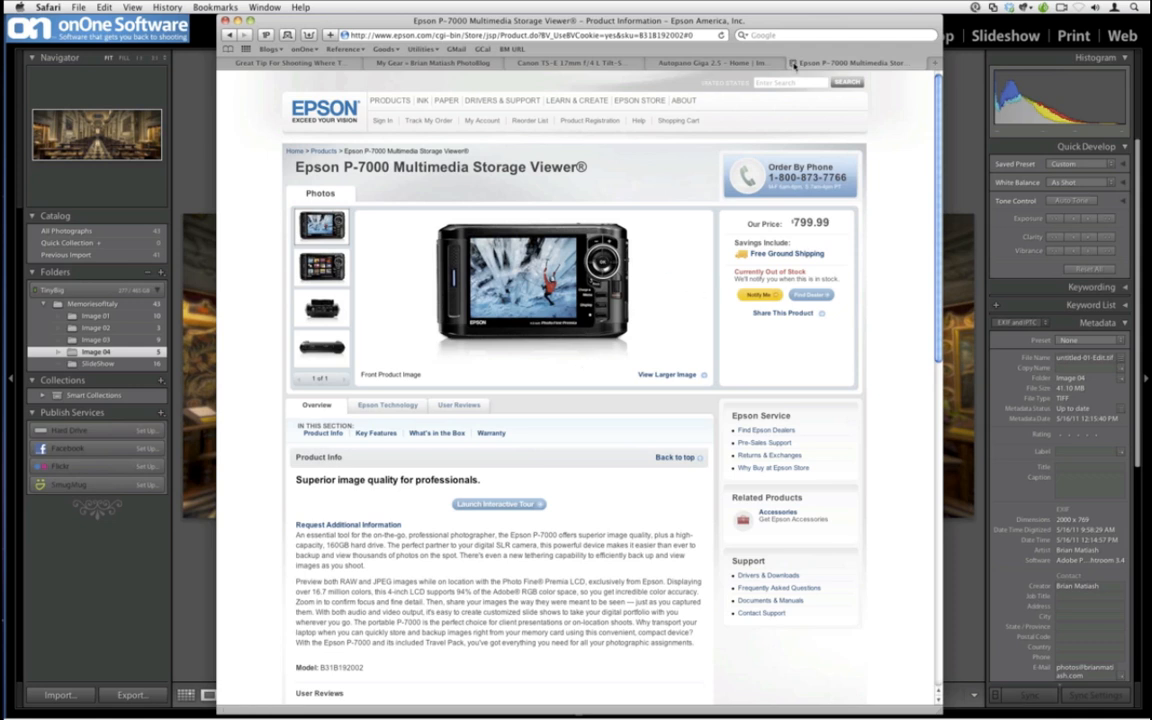
{"action": "left_click", "coordinate": [792, 63]}
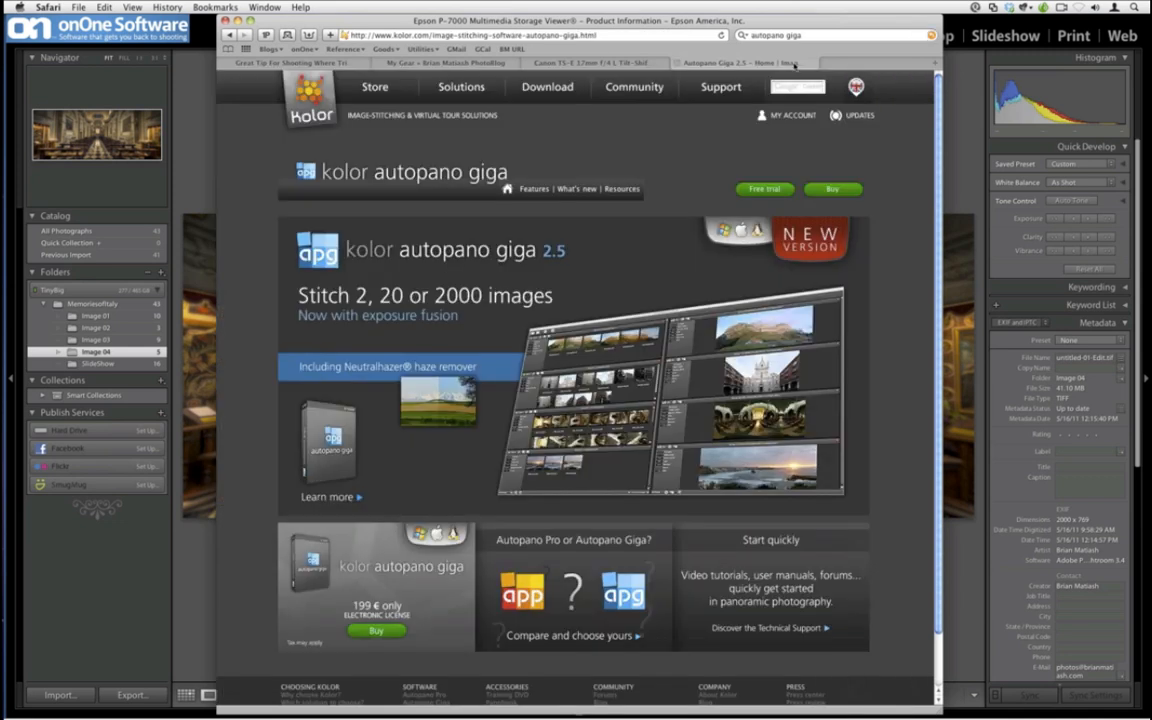
{"action": "left_click", "coordinate": [679, 63]}
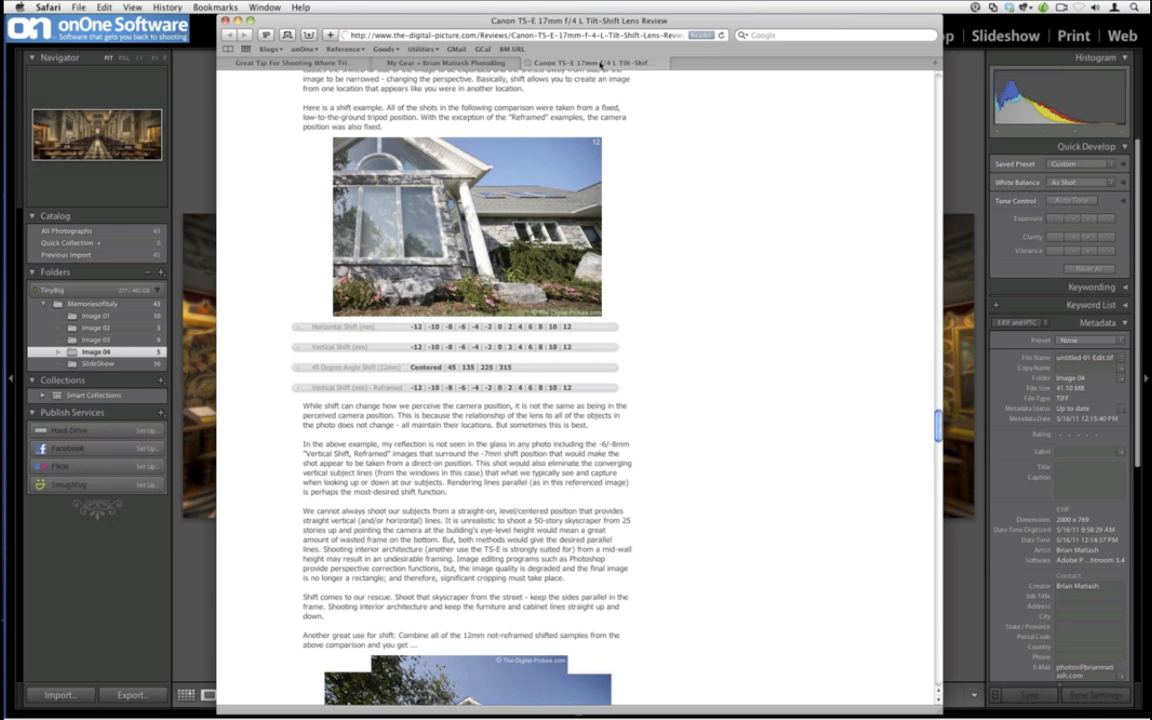
Open apple.com in a new tab and go to the iPad 2 page of the Apple Store.
{"action": "key", "text": "super+t"}
{"action": "type", "text": "amazon.com/"}
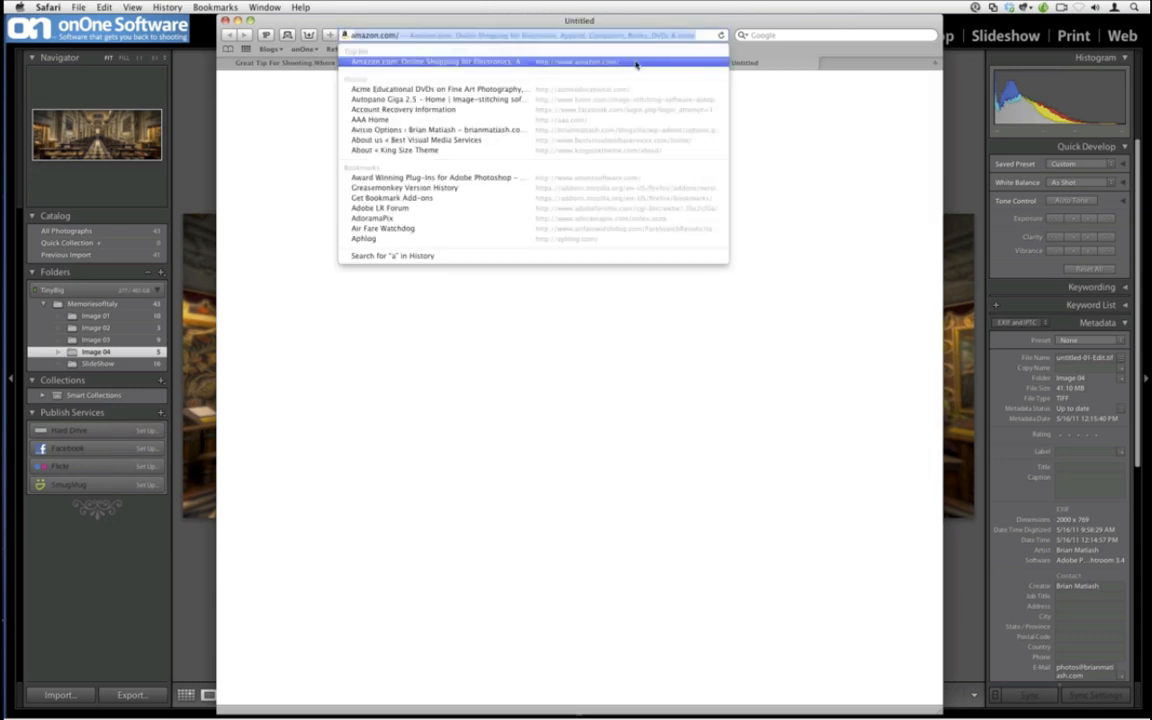
{"action": "type", "text": "pple"}
{"action": "key", "text": "Return"}
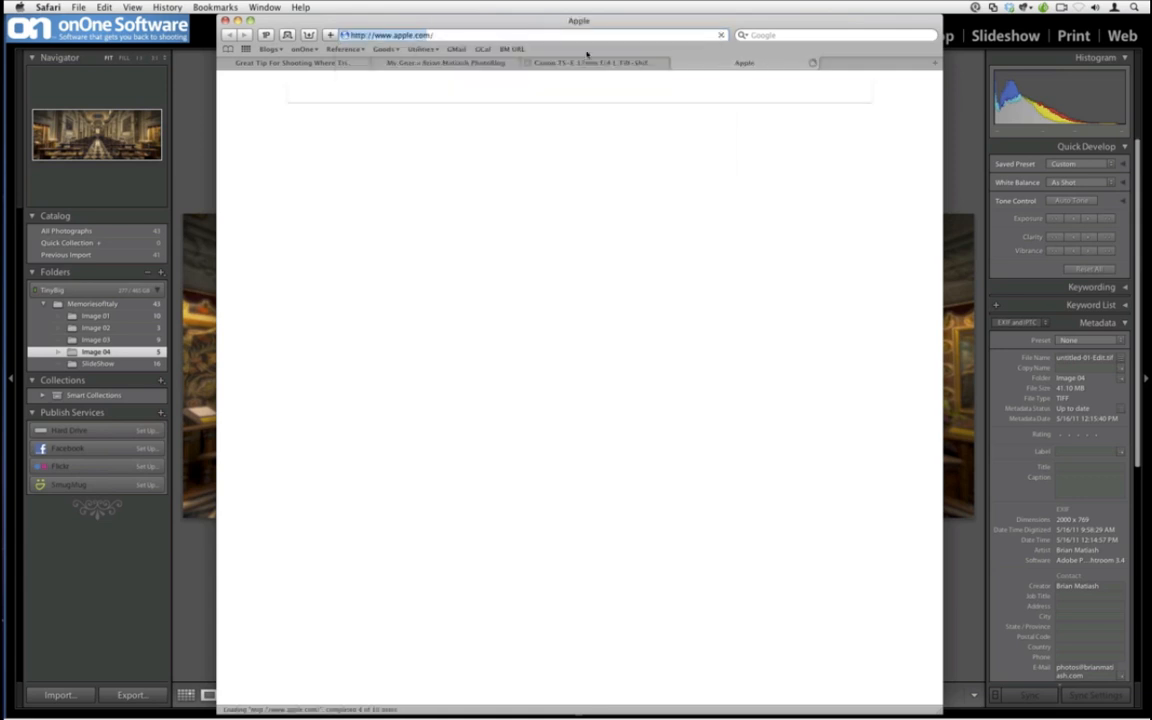
{"action": "left_click", "coordinate": [401, 92]}
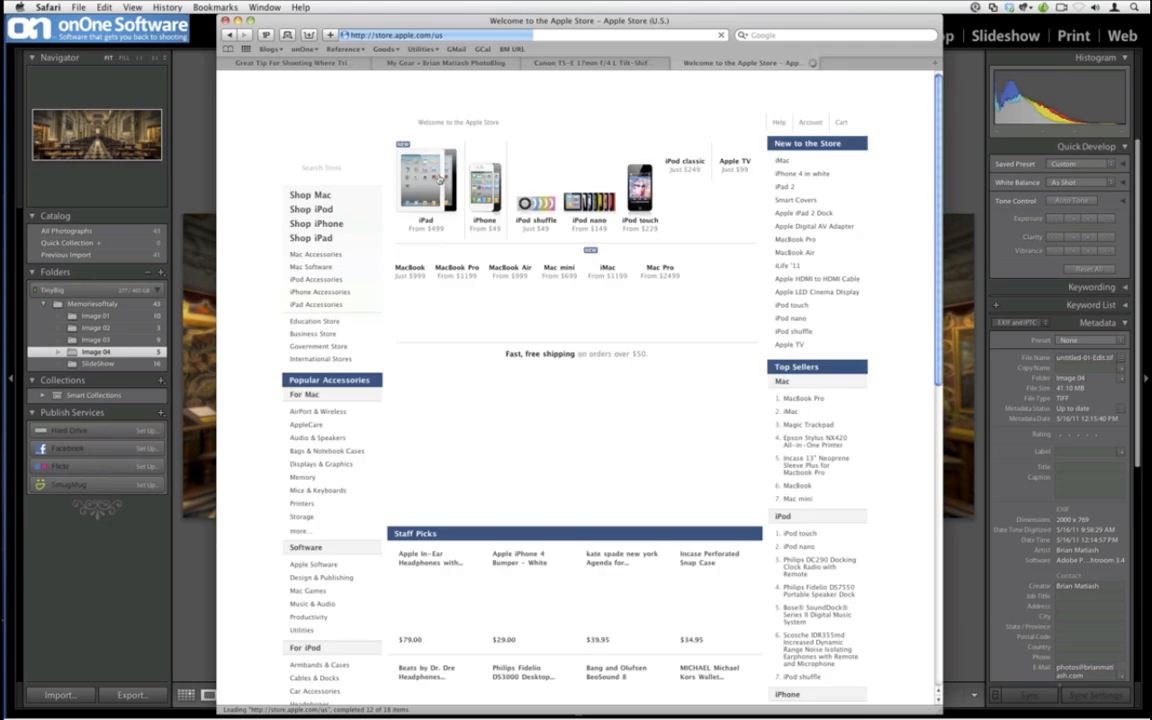
{"action": "left_click", "coordinate": [439, 179]}
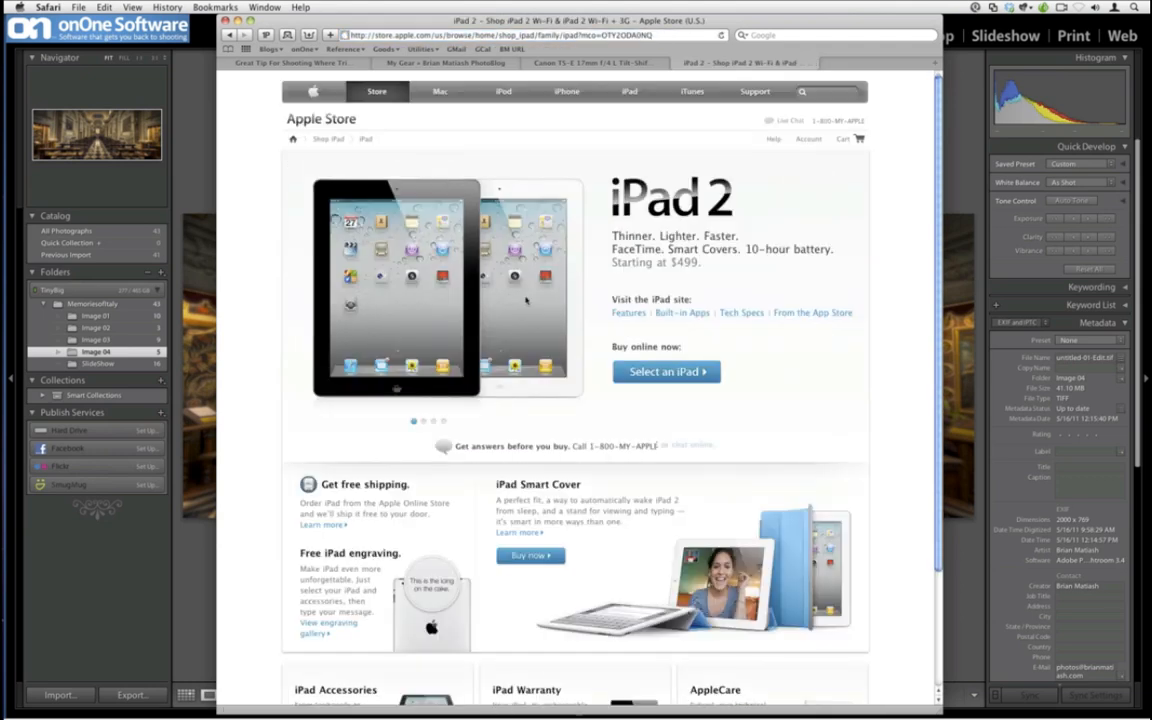
{"action": "scroll", "coordinate": [526, 300], "scroll_direction": "down", "scroll_amount": 5}
{"action": "left_click", "coordinate": [332, 604]}
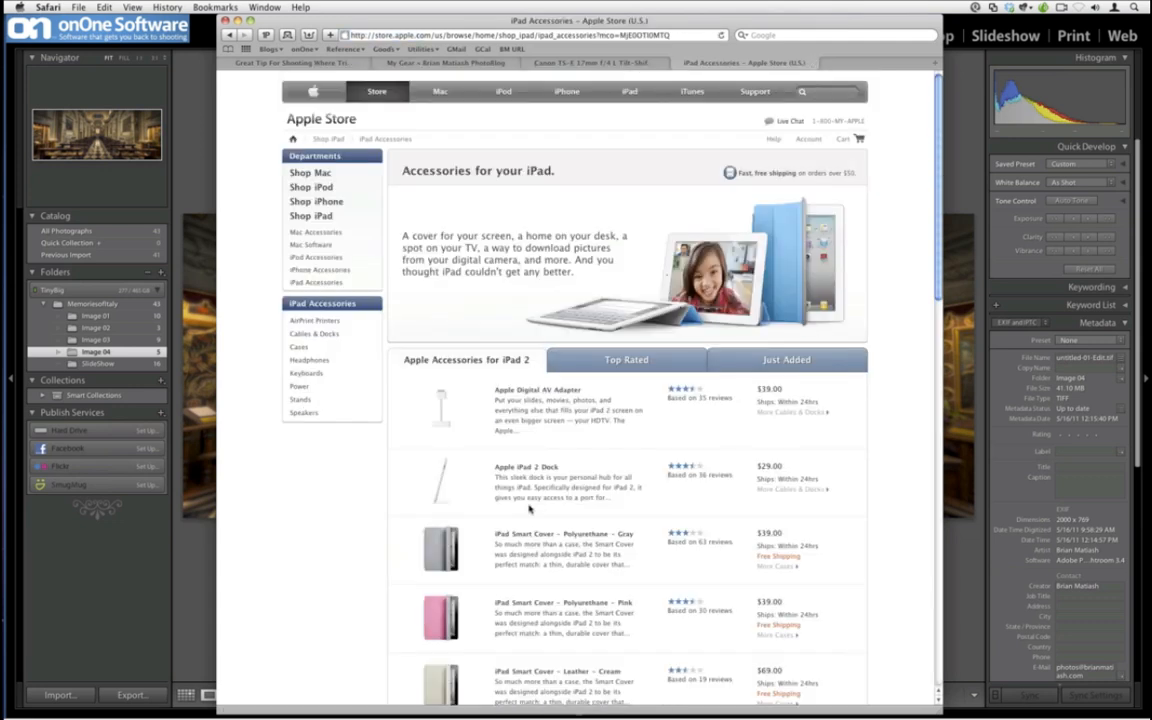
{"action": "scroll", "coordinate": [530, 510], "scroll_direction": "down", "scroll_amount": 1}
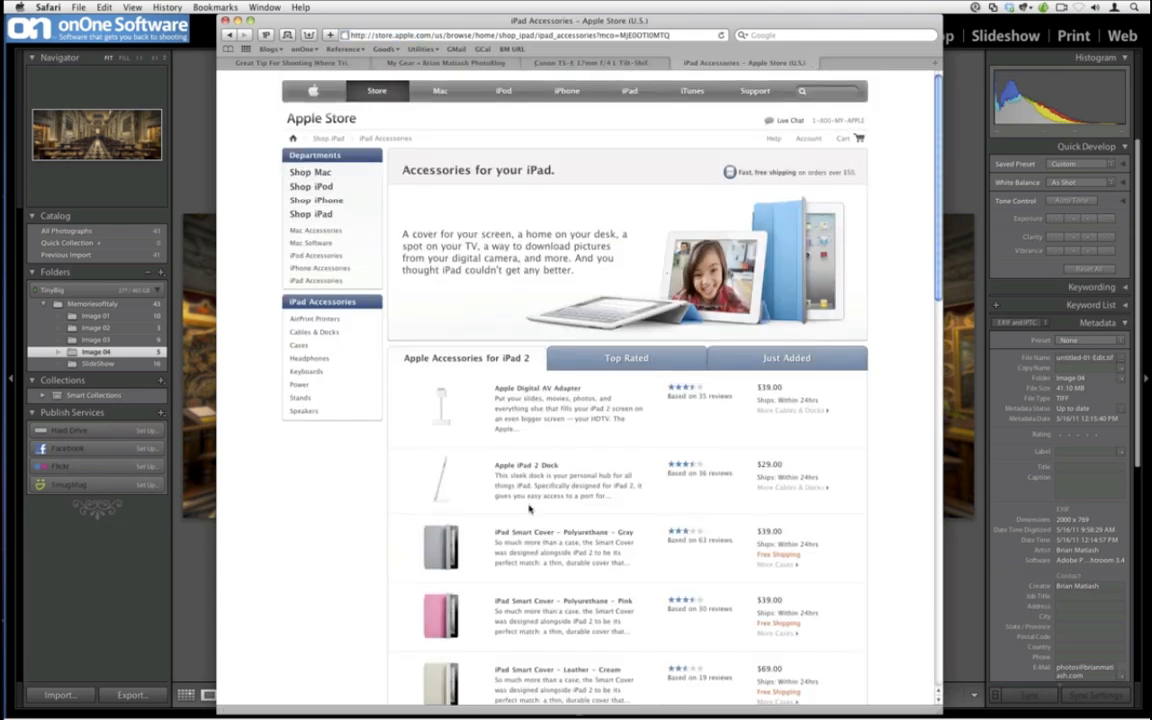
{"action": "scroll", "coordinate": [530, 510], "scroll_direction": "down", "scroll_amount": 3}
{"action": "scroll", "coordinate": [530, 510], "scroll_direction": "down", "scroll_amount": 14}
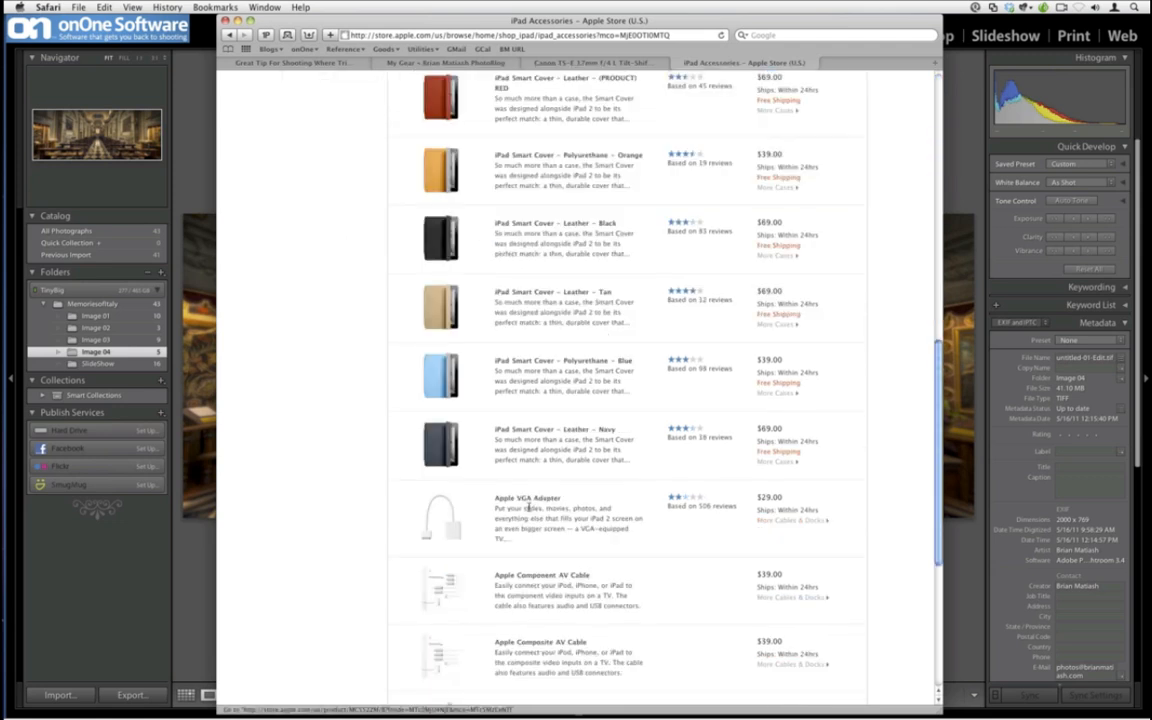
{"action": "scroll", "coordinate": [530, 510], "scroll_direction": "down", "scroll_amount": 1}
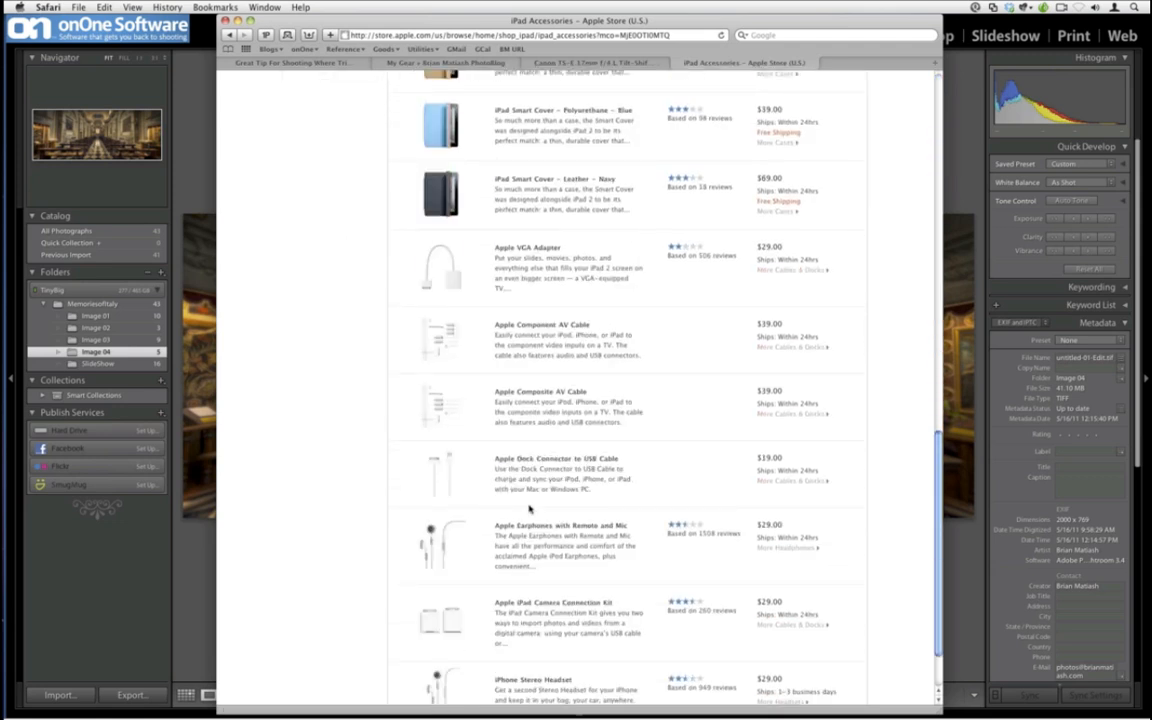
{"action": "scroll", "coordinate": [530, 540], "scroll_direction": "down", "scroll_amount": 2}
{"action": "left_click", "coordinate": [553, 534]}
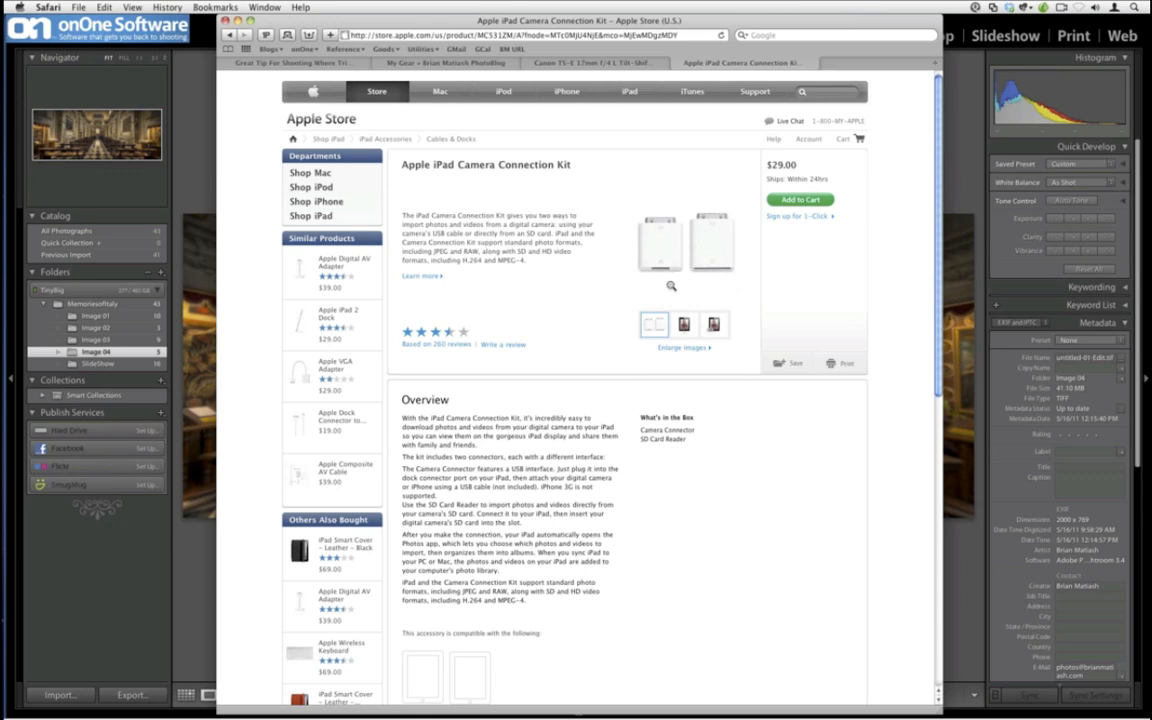
Examine the Camera Connection Kit's photos, overview and reviews, and return to the Canon TS-E 17mm review tab.
{"action": "scroll", "coordinate": [671, 286], "scroll_direction": "down", "scroll_amount": 2}
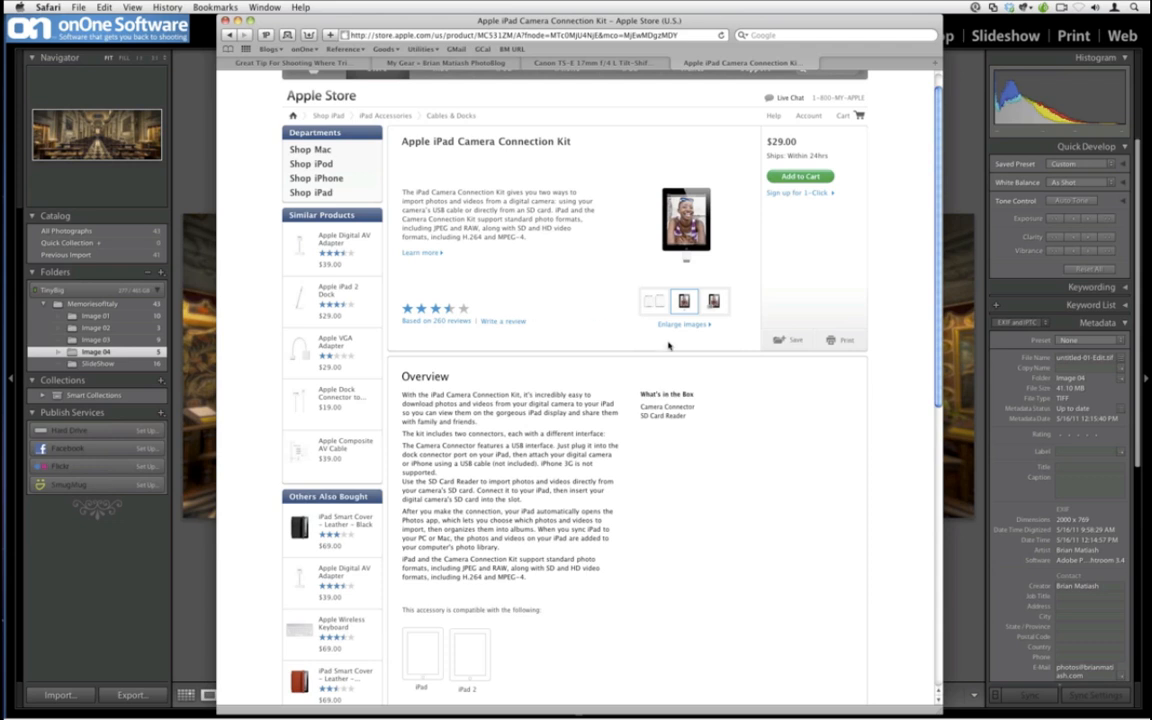
{"action": "scroll", "coordinate": [669, 345], "scroll_direction": "down", "scroll_amount": 8}
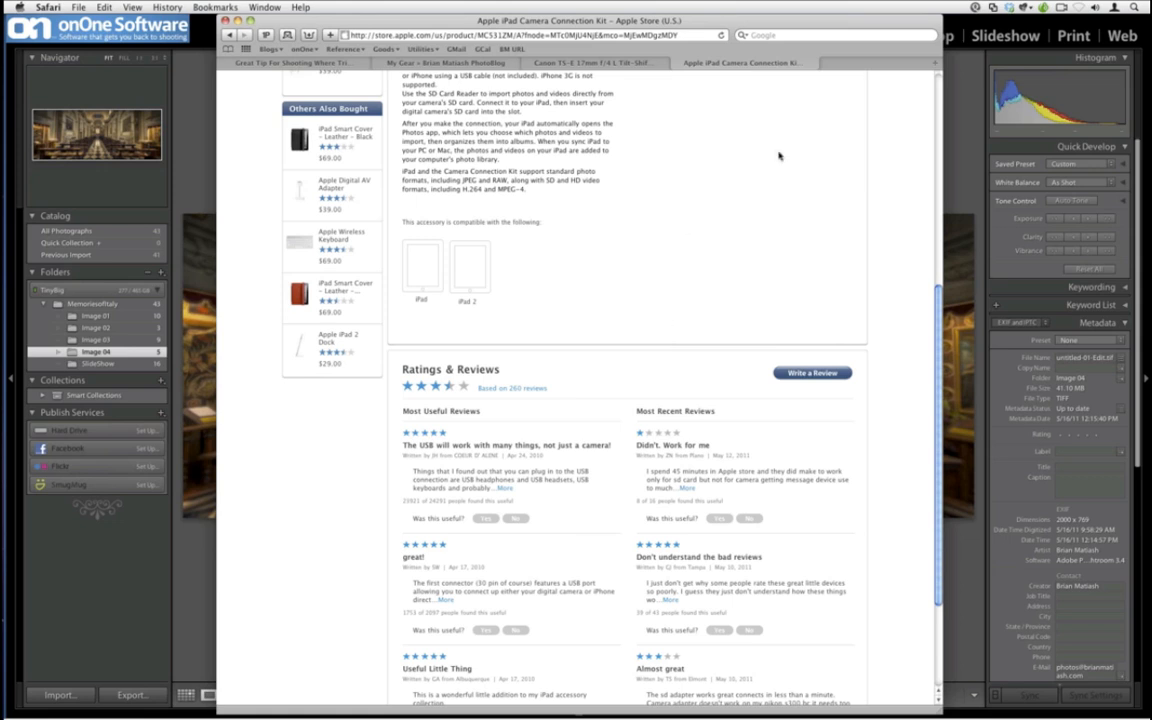
{"action": "left_click", "coordinate": [605, 68]}
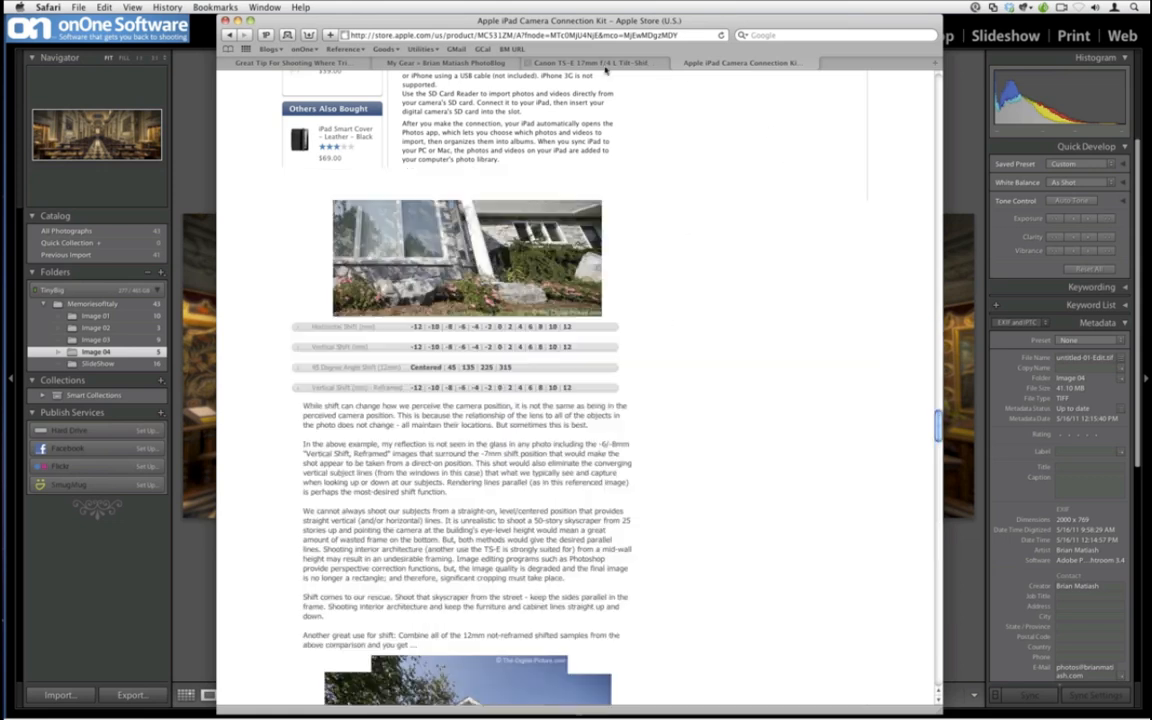